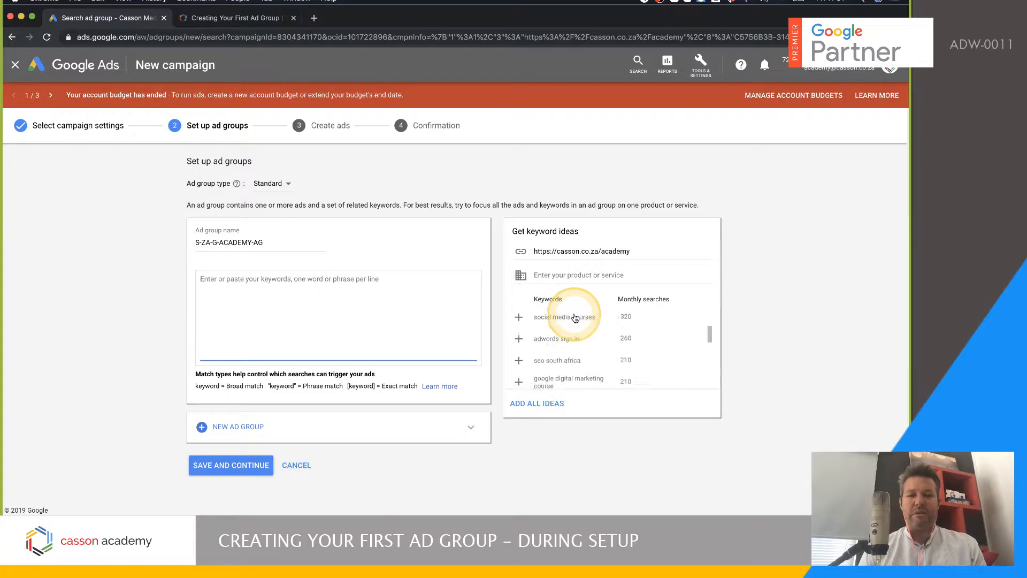
Review the suggested keyword ideas, then save the ad group S-ZA-G-ACADEMY-AG without keywords and continue to ad creation.
scroll(596, 328, "down", 5)
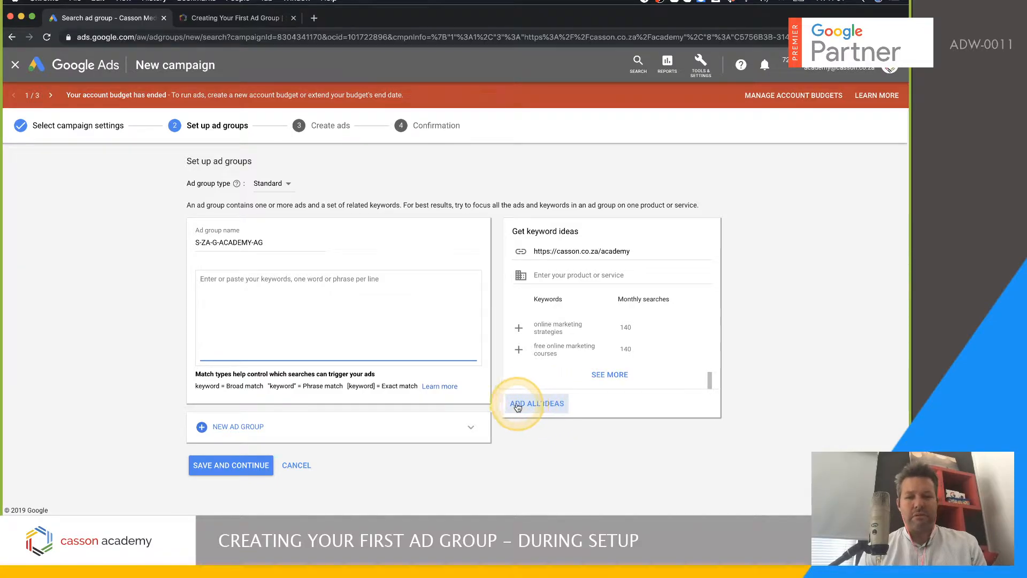
scroll(594, 311, "up", 3)
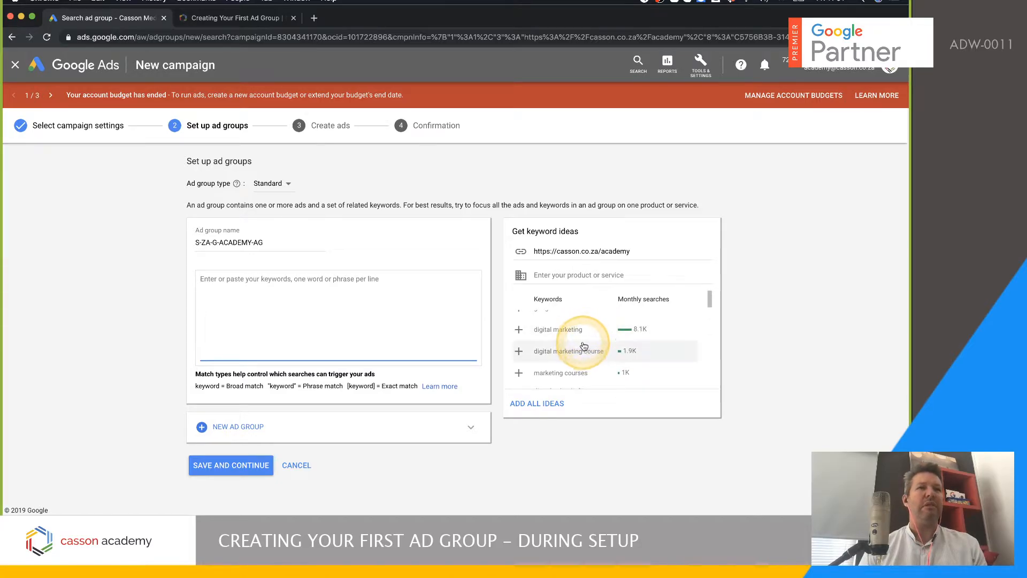
scroll(579, 350, "up", 2)
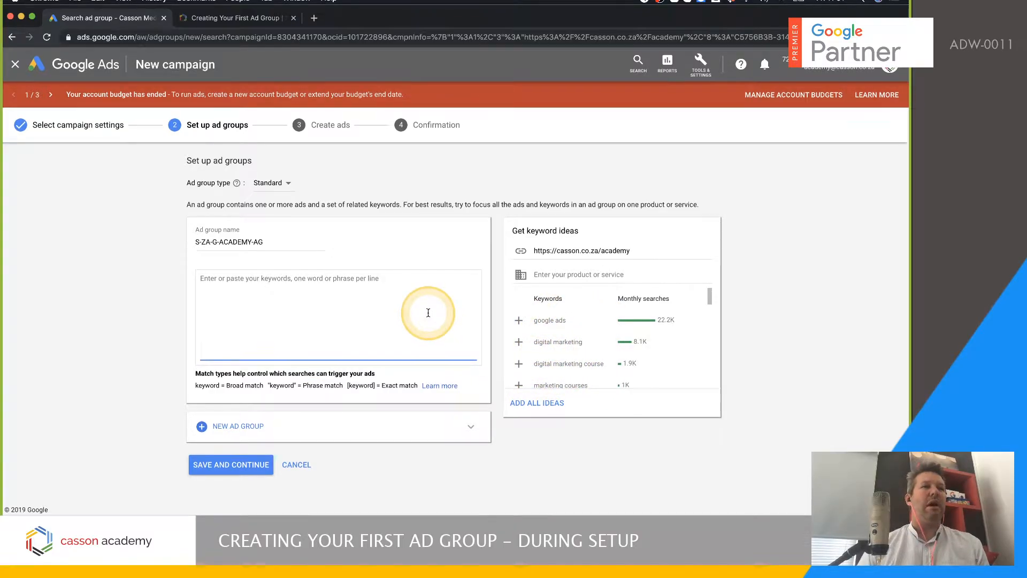
left_click(372, 312)
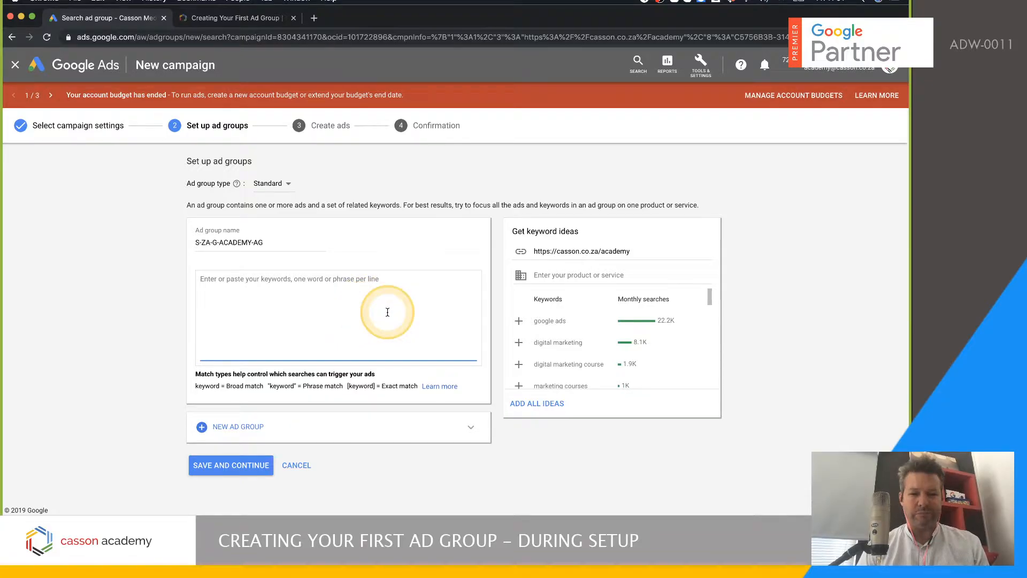
left_click(237, 467)
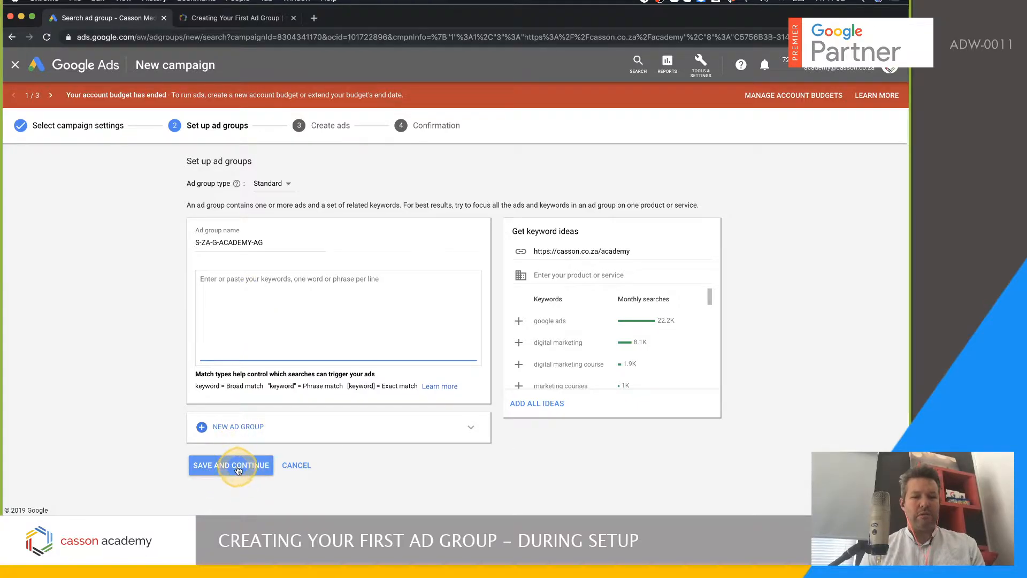
left_click(237, 466)
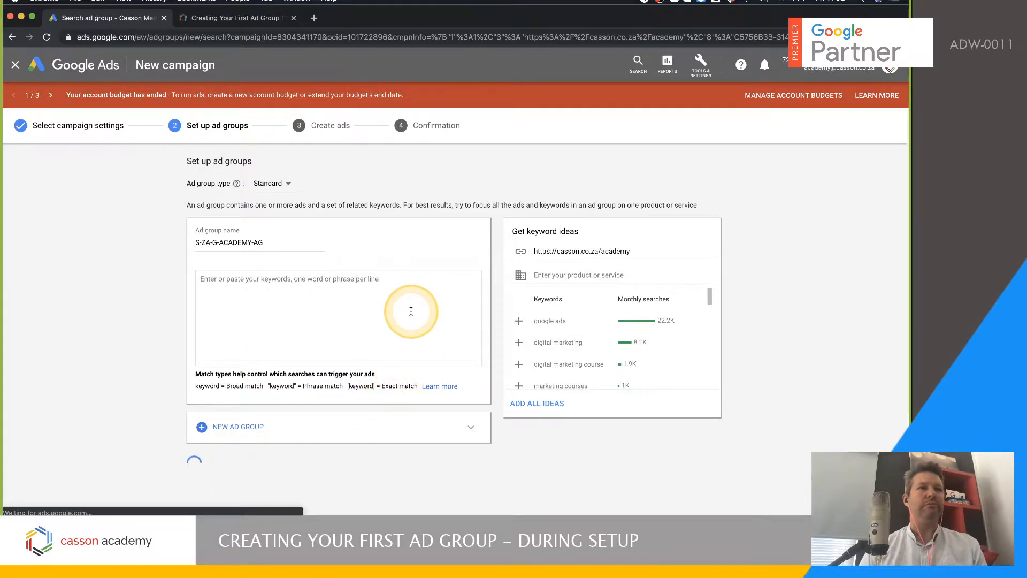
mouse_move(397, 314)
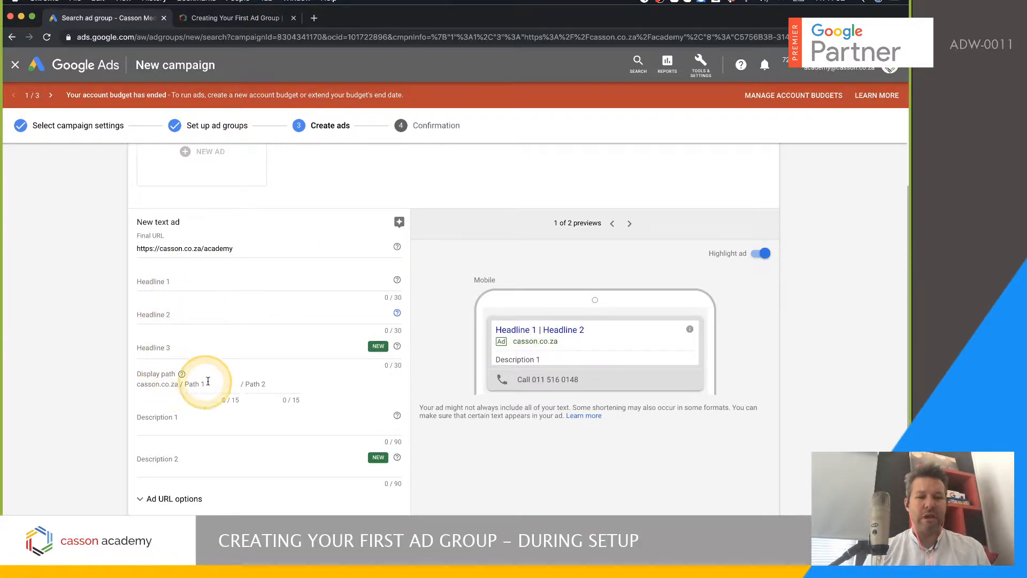
Switch to the Casson Academy course page, open the AdWords course category and select its AdWords heading as wording for the ad.
left_click(165, 311)
left_click(168, 345)
left_click(182, 283)
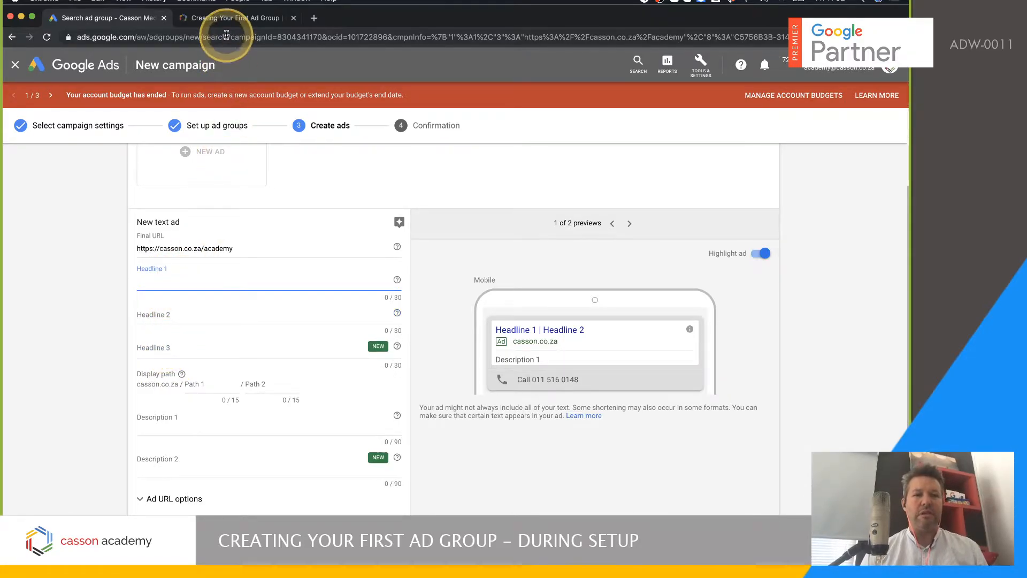
left_click(230, 17)
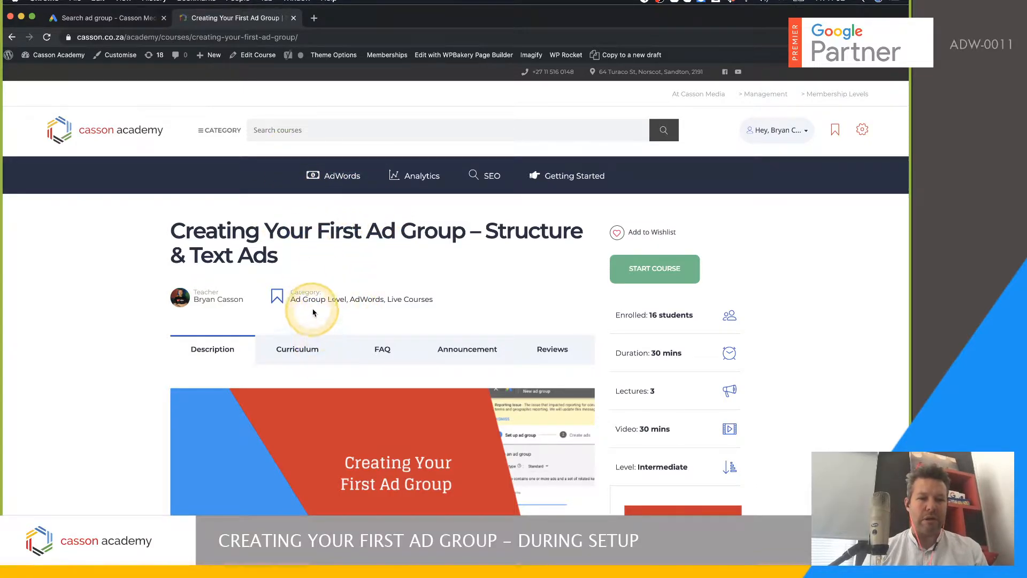
left_click(367, 300)
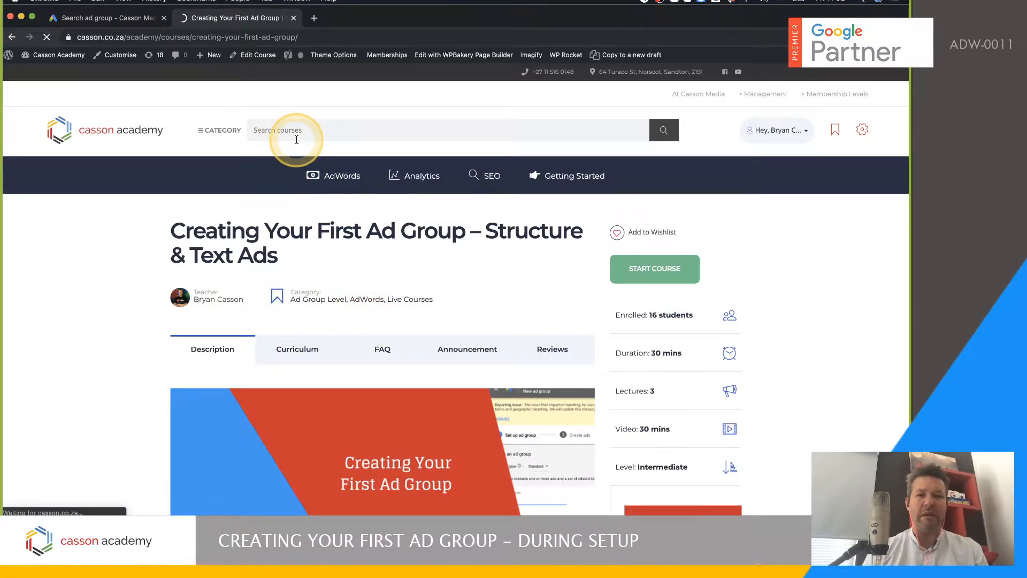
left_click(235, 37)
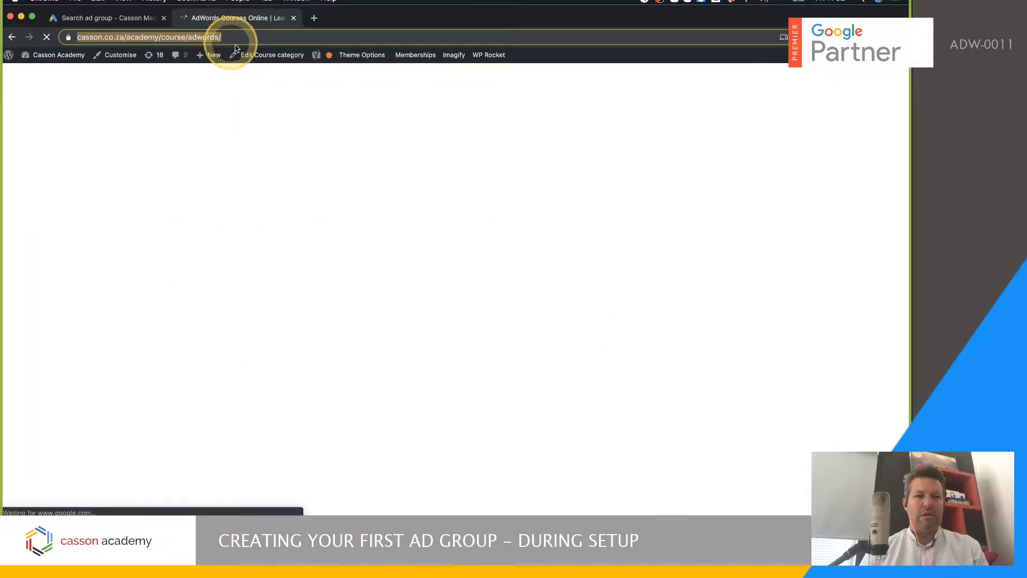
scroll(304, 210, "down", 3)
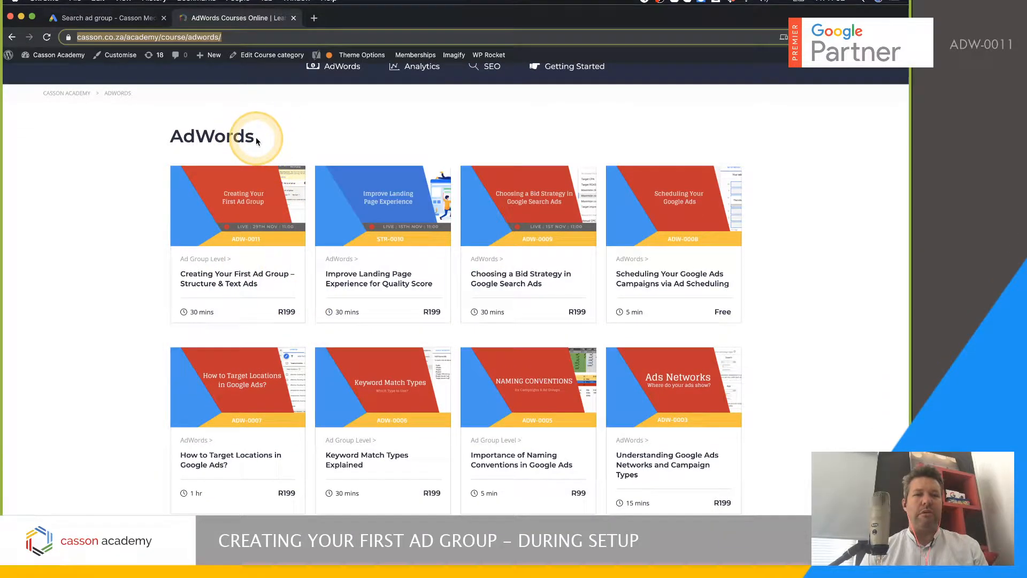
left_click(244, 128)
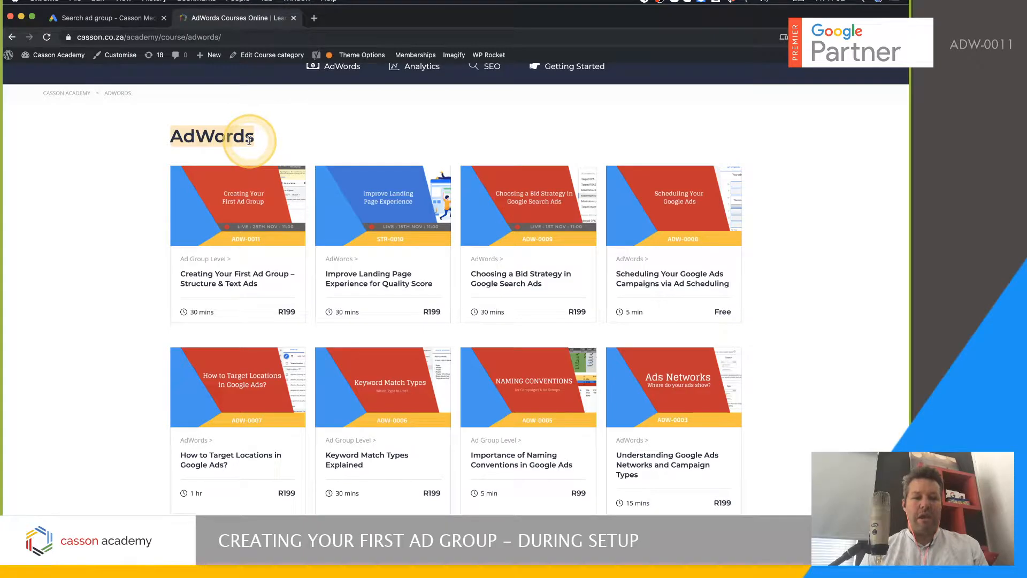
Return to the new text ad in Google Ads and set Headline 1 to "AdWords Online Courses".
left_click(133, 17)
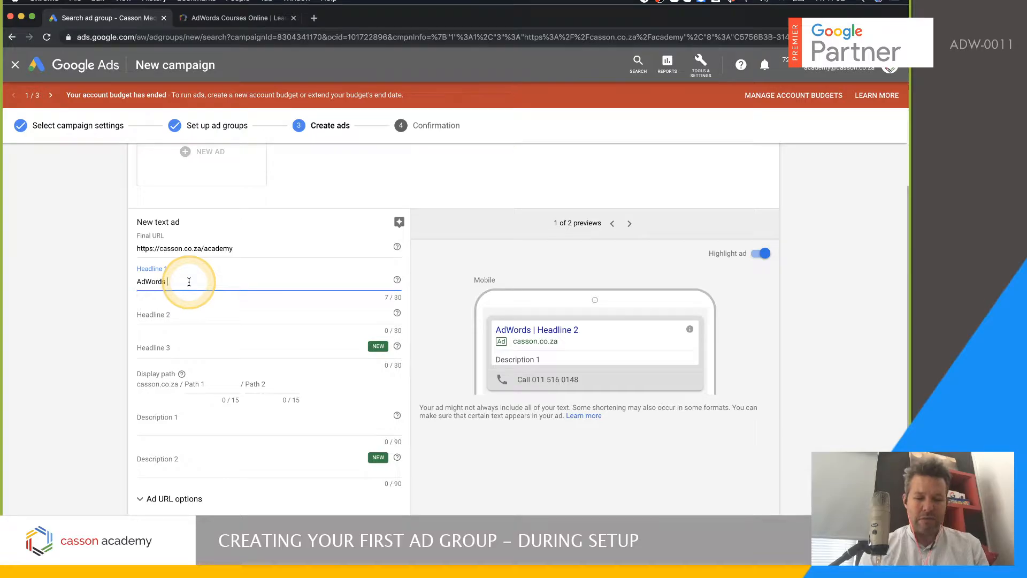
type("ne ")
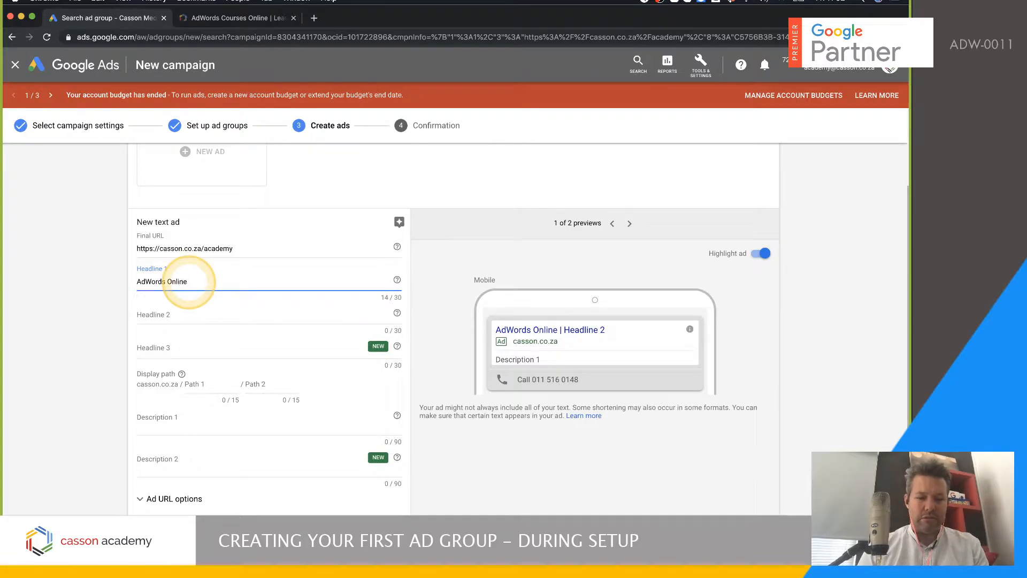
type("Courses")
Set Headline 3 of the text ad to "Courses Are Free To Learn".
left_click(172, 314)
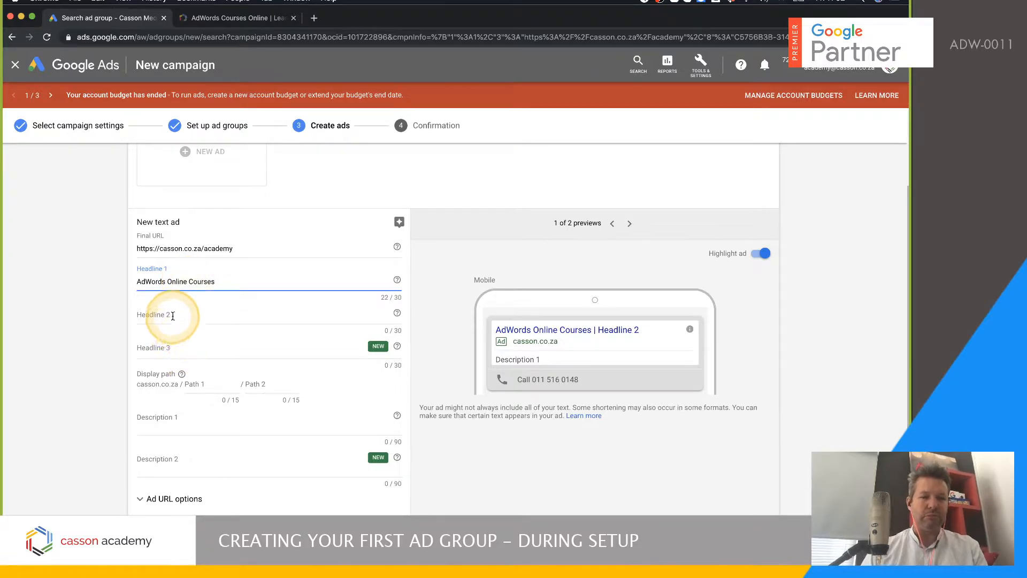
left_click(160, 348)
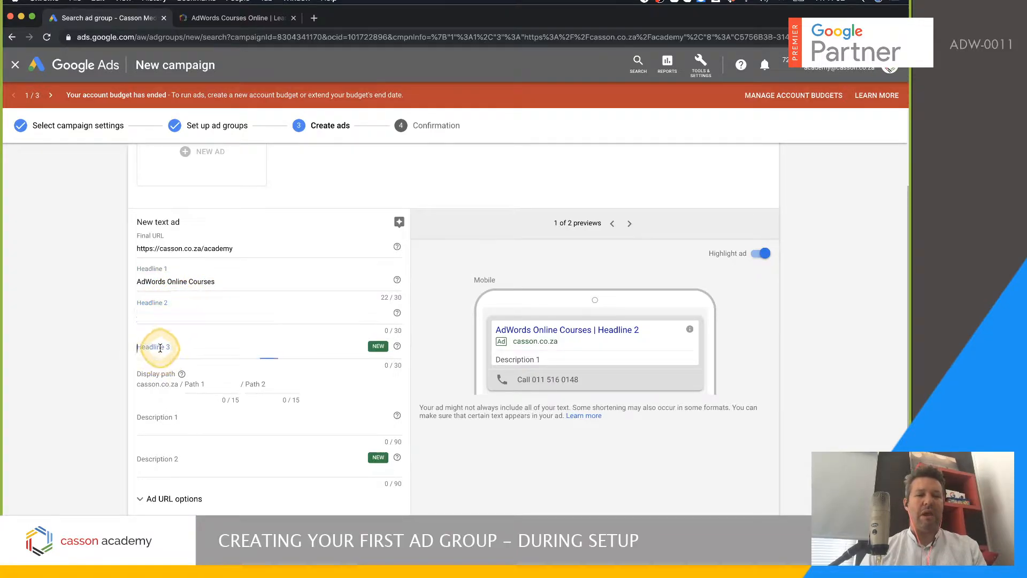
left_click(173, 313)
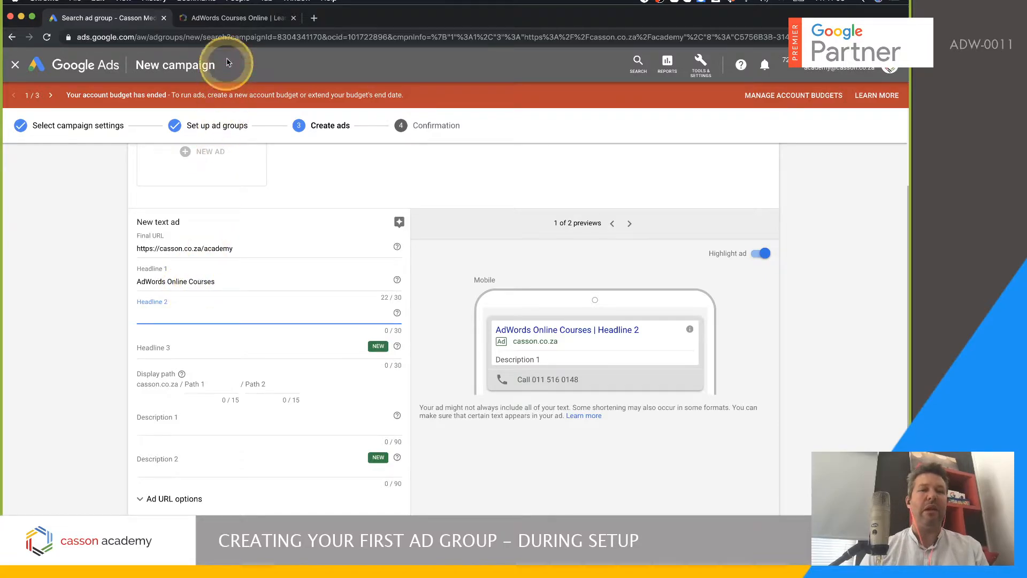
left_click(231, 18)
left_click(135, 18)
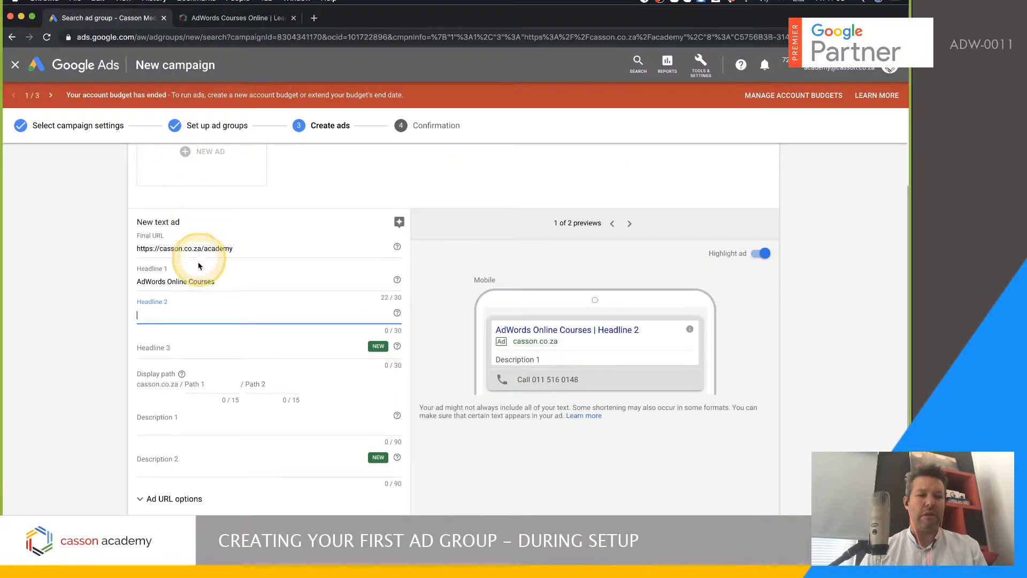
left_click(163, 346)
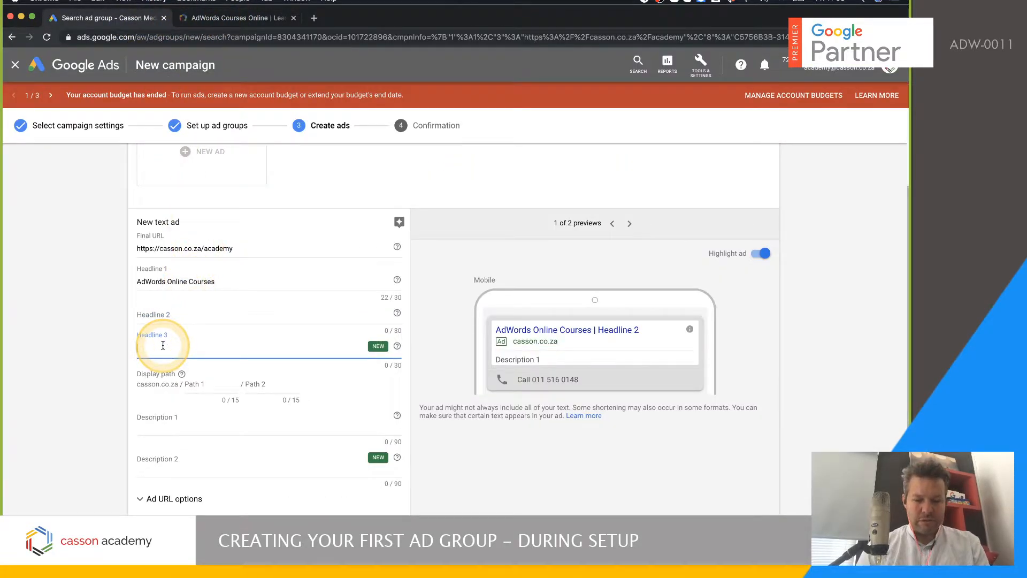
type("Courses A")
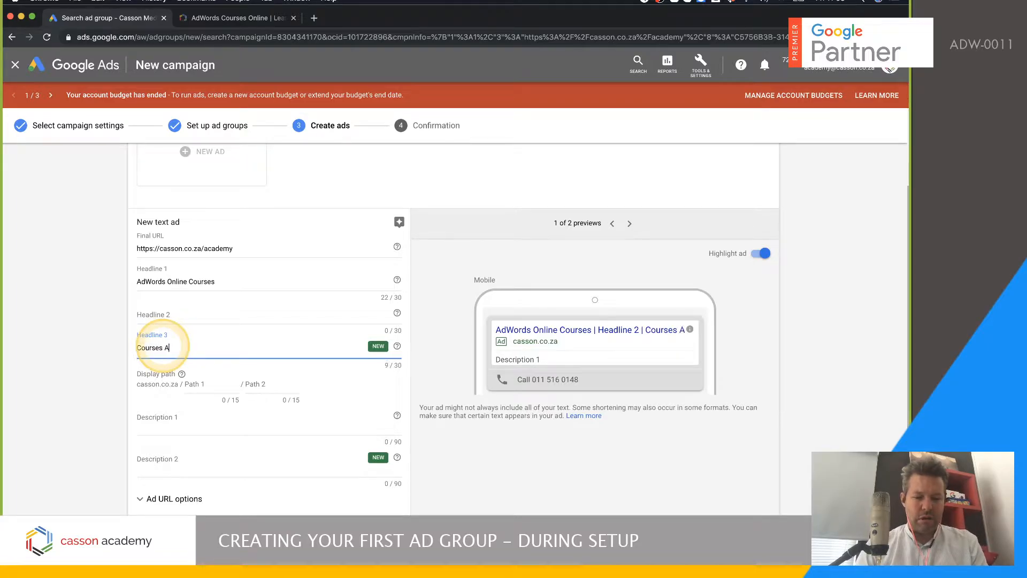
type("re Free")
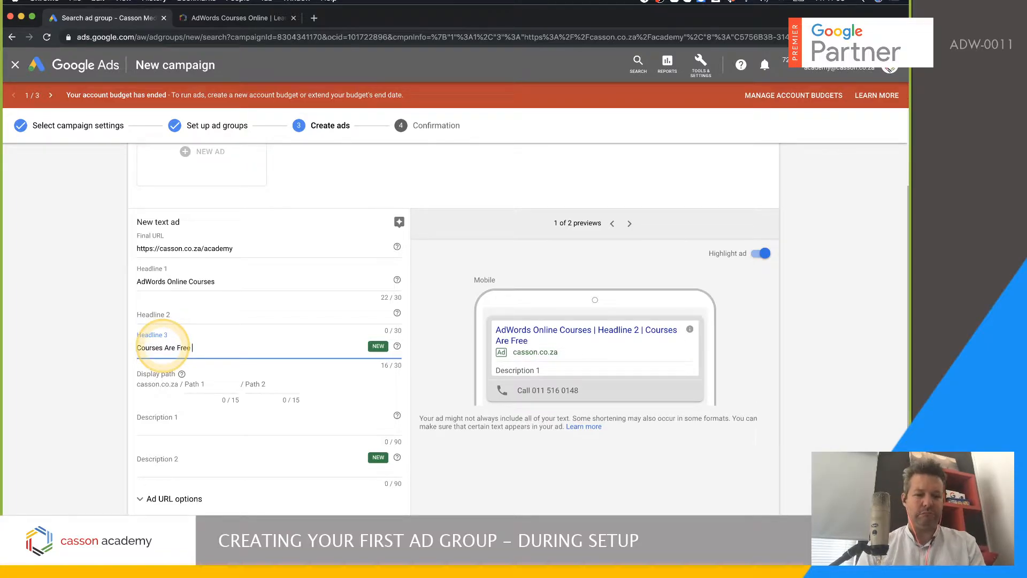
type(" To Learn")
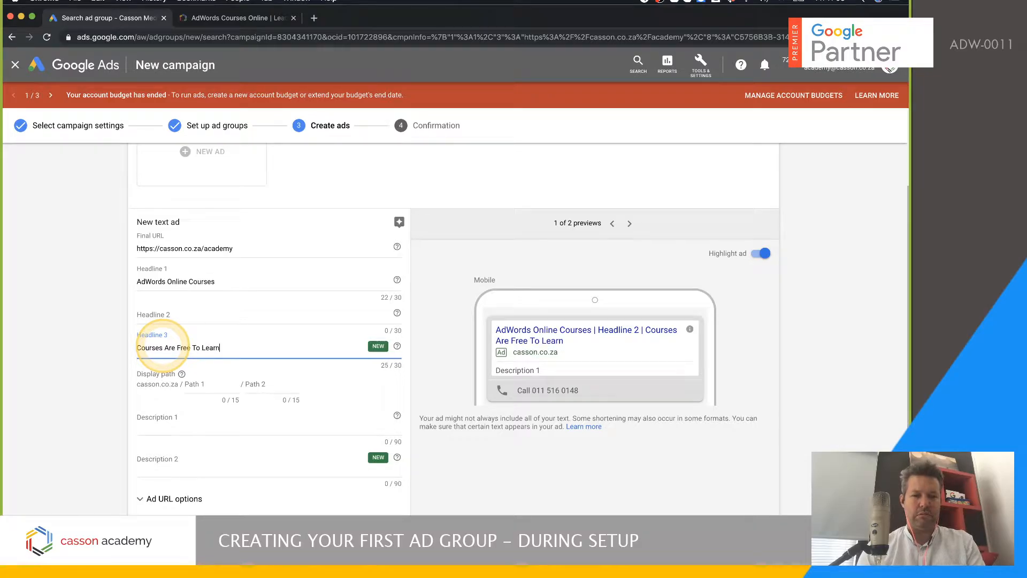
Set Headline 2 of the text ad to "by" followed by the course teacher's full name.
left_click(224, 304)
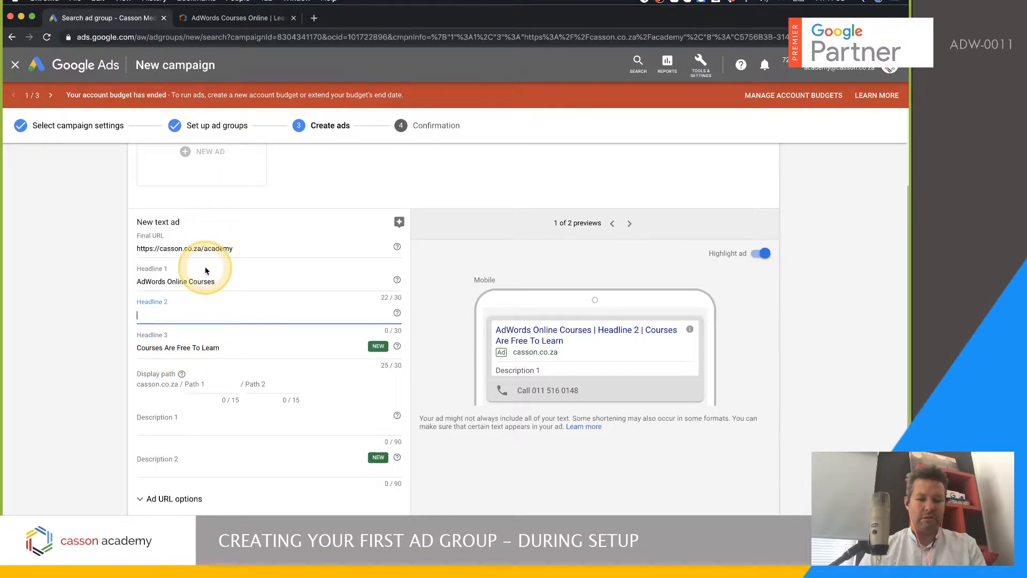
type("b")
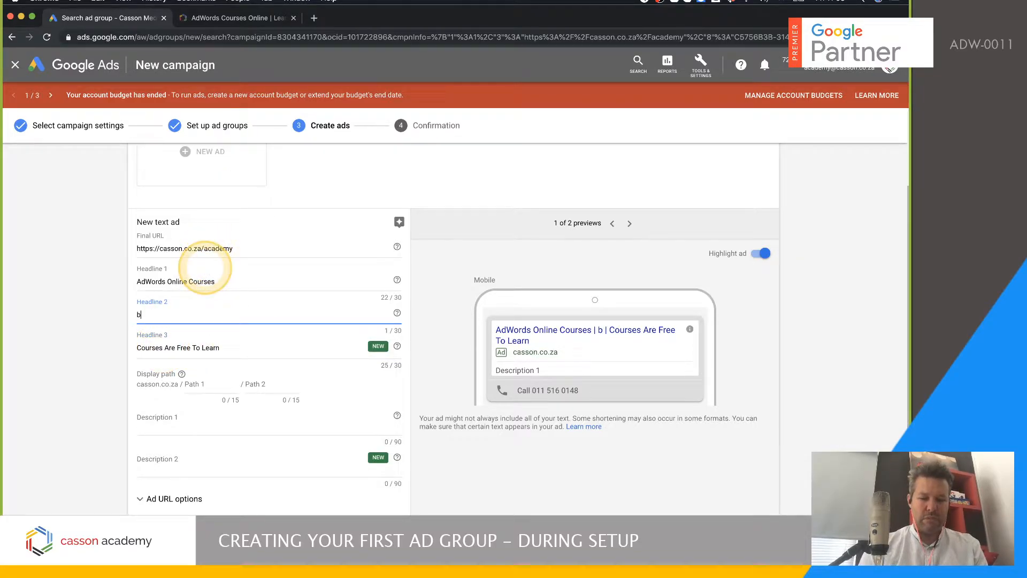
type("y Bryan")
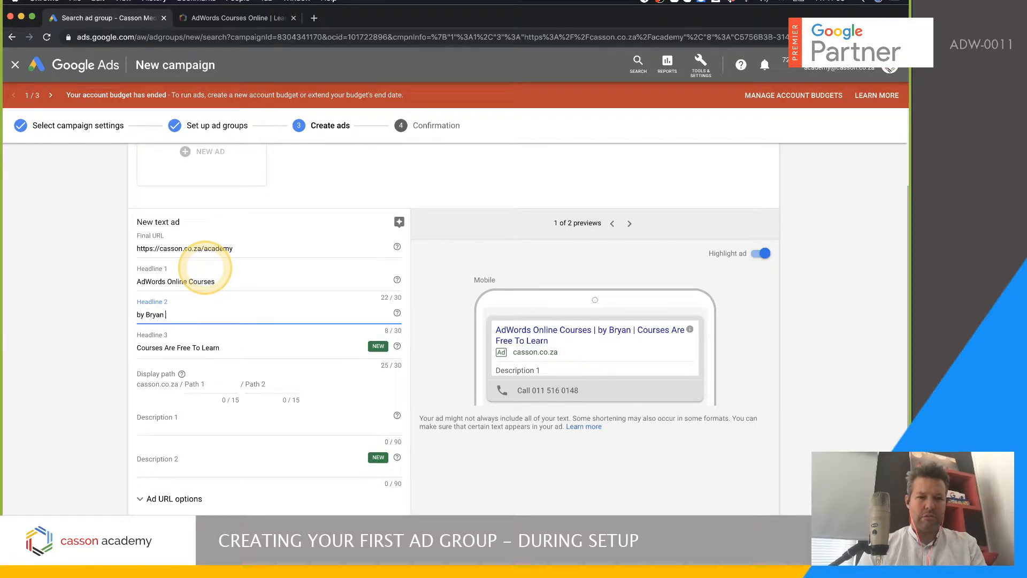
type(" Casson")
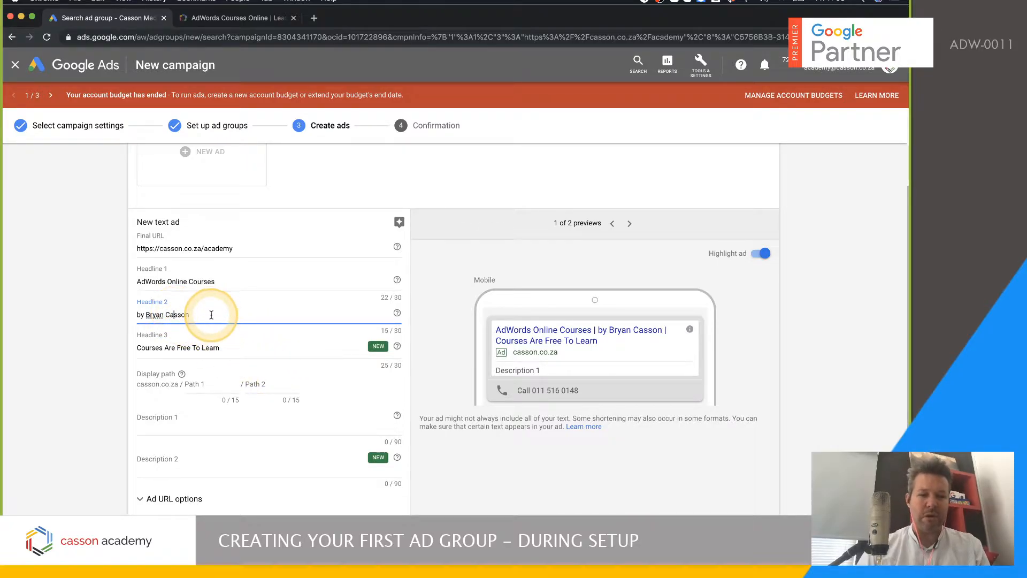
Check the course page's web address, then set the ad's display path to "Adwords" and "Learn".
scroll(224, 348, "down", 2)
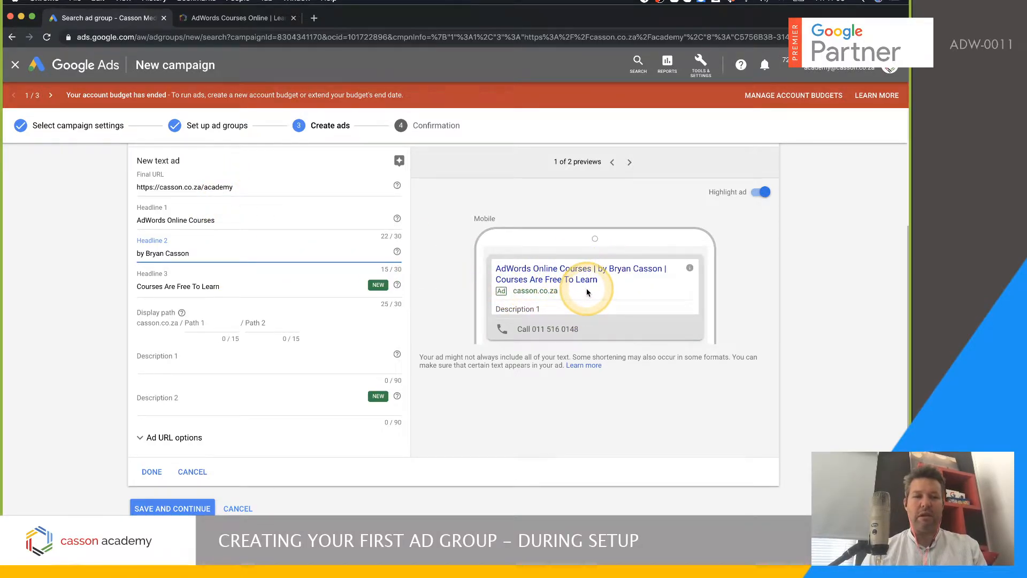
scroll(256, 309, "down", 1)
left_click(191, 286)
left_click(251, 18)
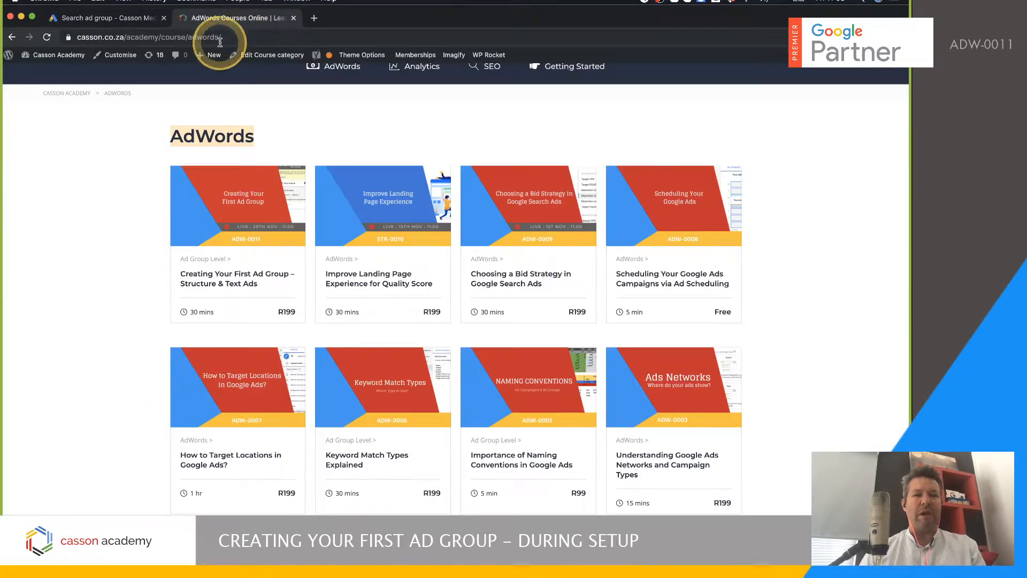
left_click(148, 19)
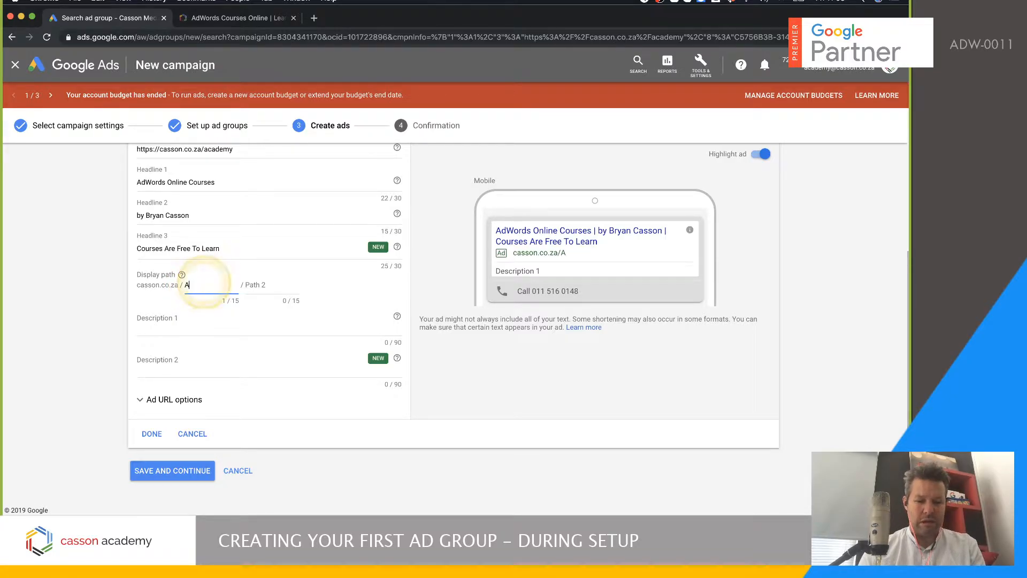
type("ds")
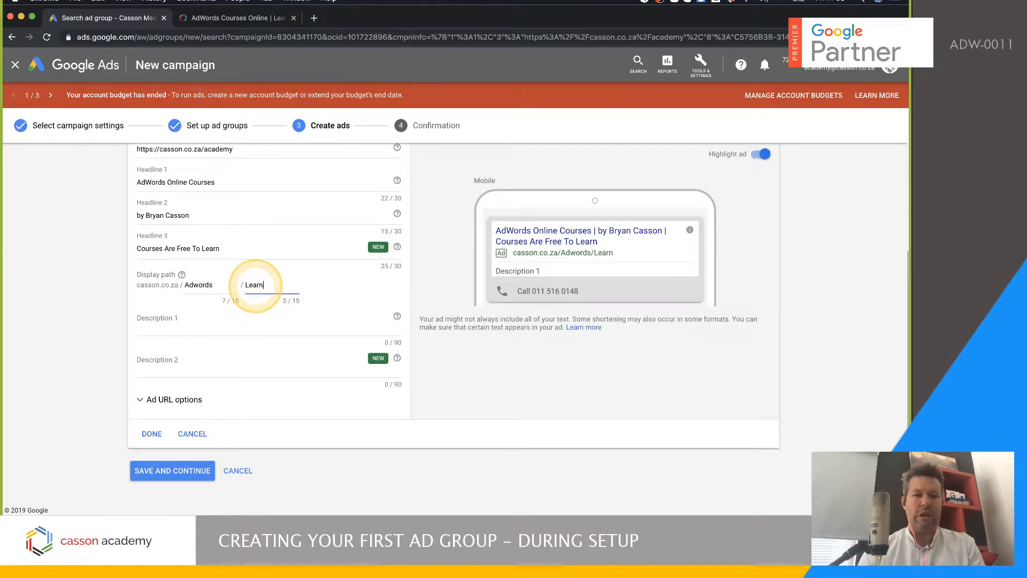
Copy the first two sentences of the About text in the academy site's footer and return to the ad's Description 1.
left_click(203, 325)
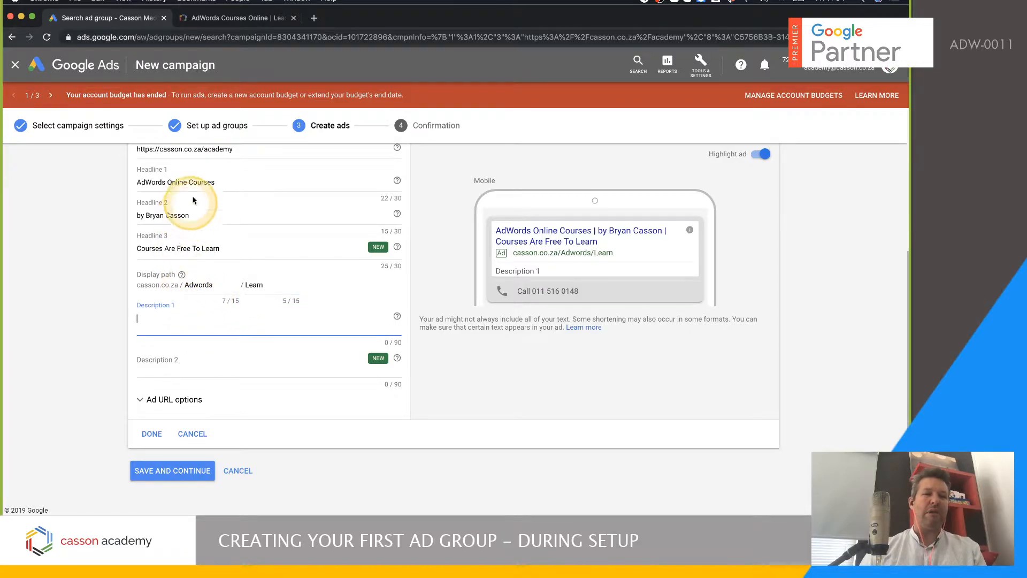
left_click(235, 18)
mouse_move(328, 230)
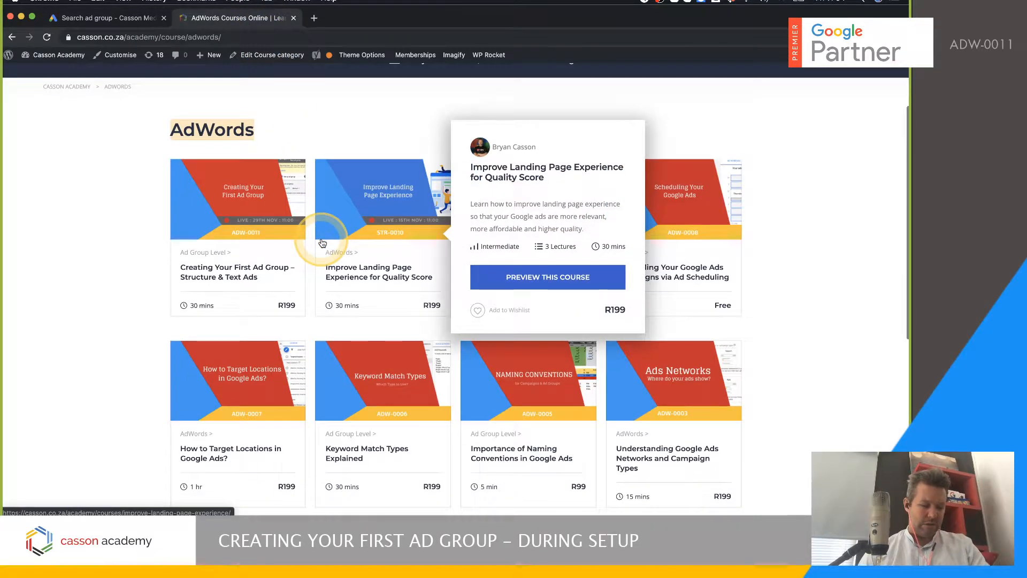
scroll(323, 243, "down", 5)
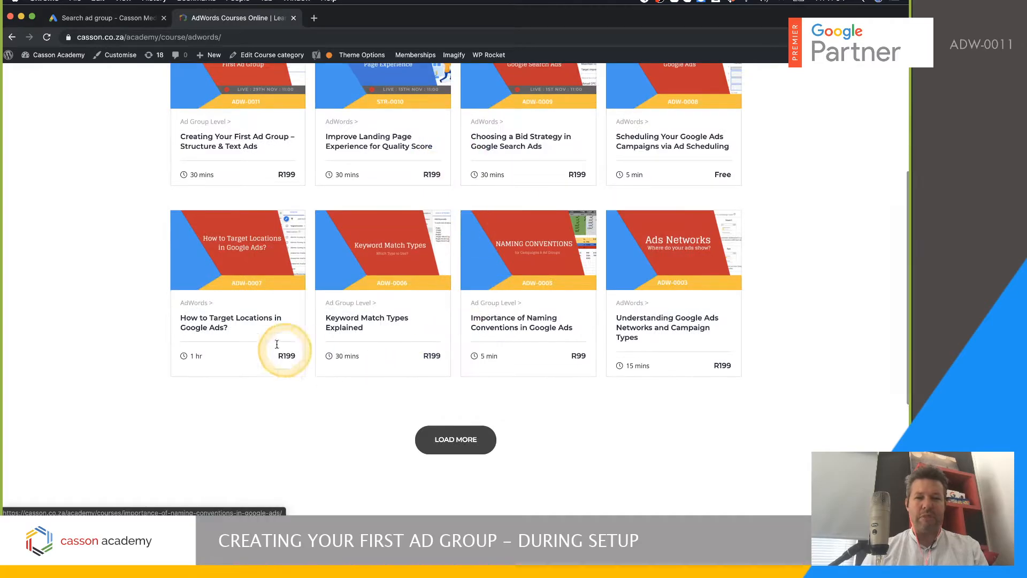
scroll(514, 273, "down", 8)
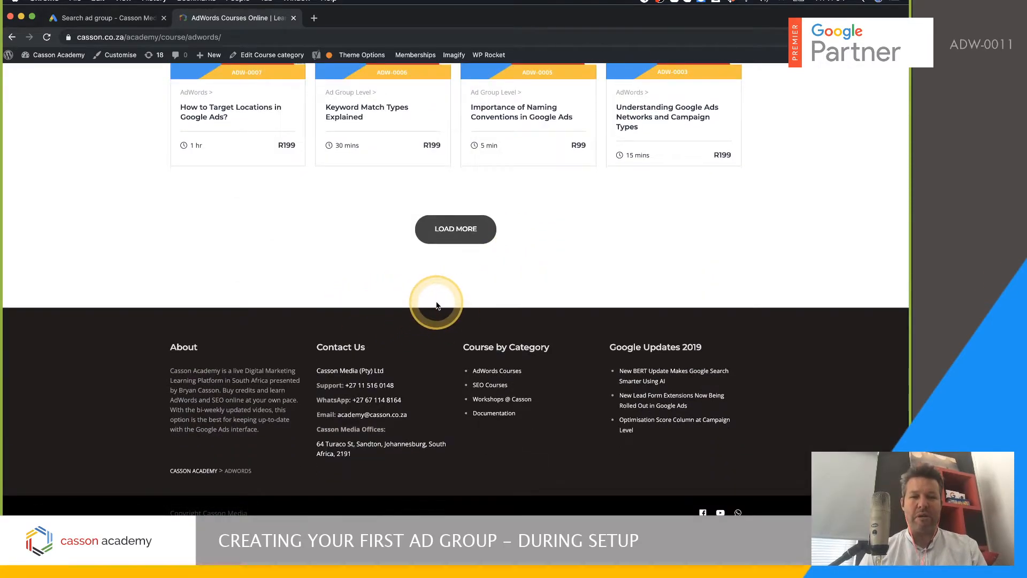
left_click_drag(170, 368, 298, 394)
key("super+c")
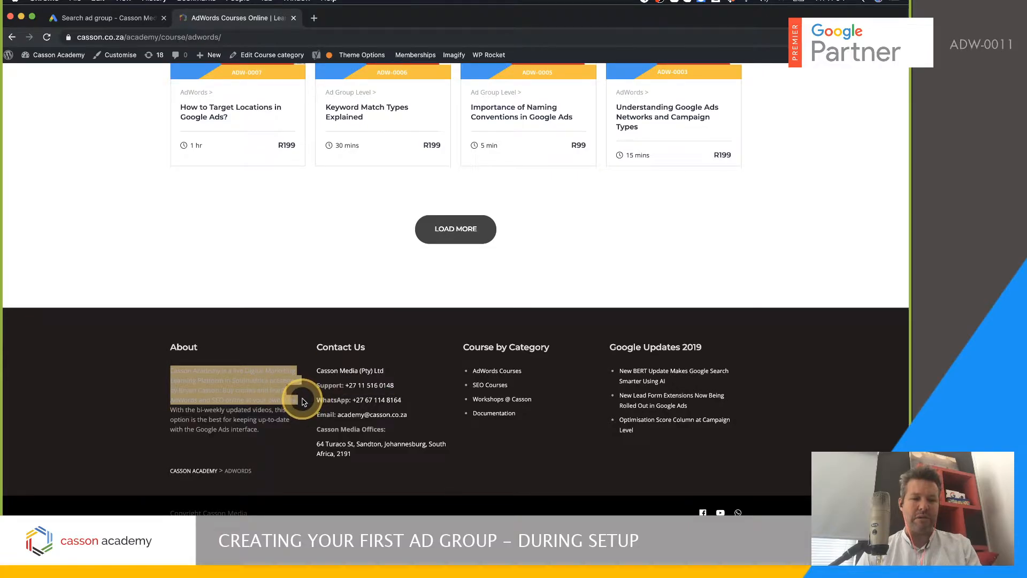
left_click(133, 18)
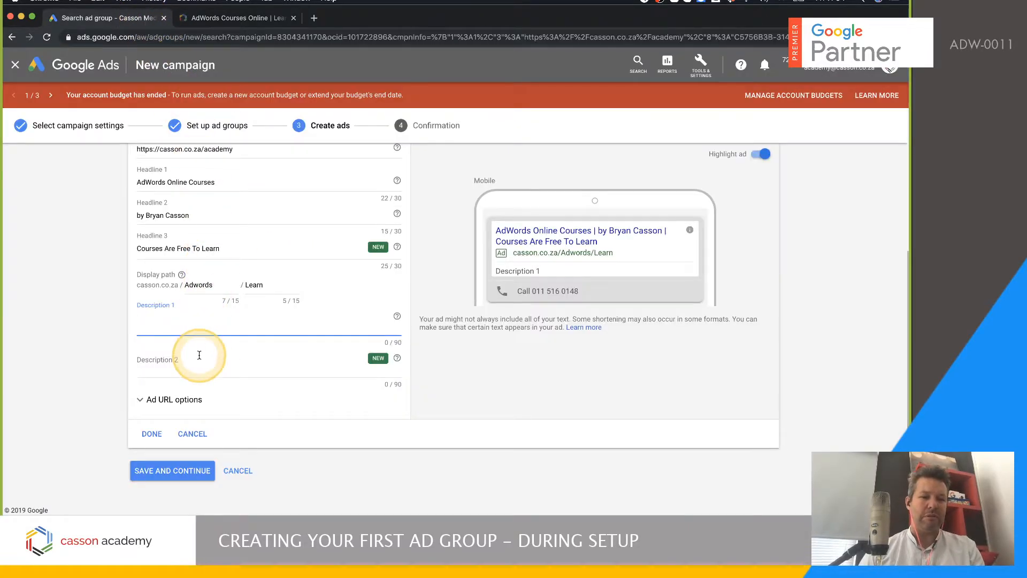
left_click(208, 334)
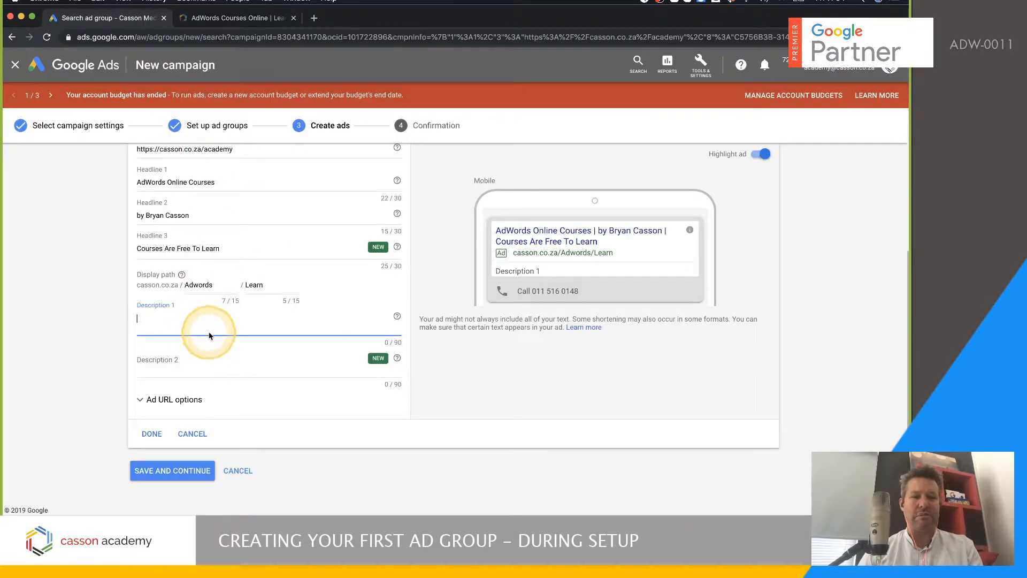
Look through the "Creating Your First Ad Group – Structure & Text Ads" course page for ad wording and return to the AdWords course list.
left_click(230, 18)
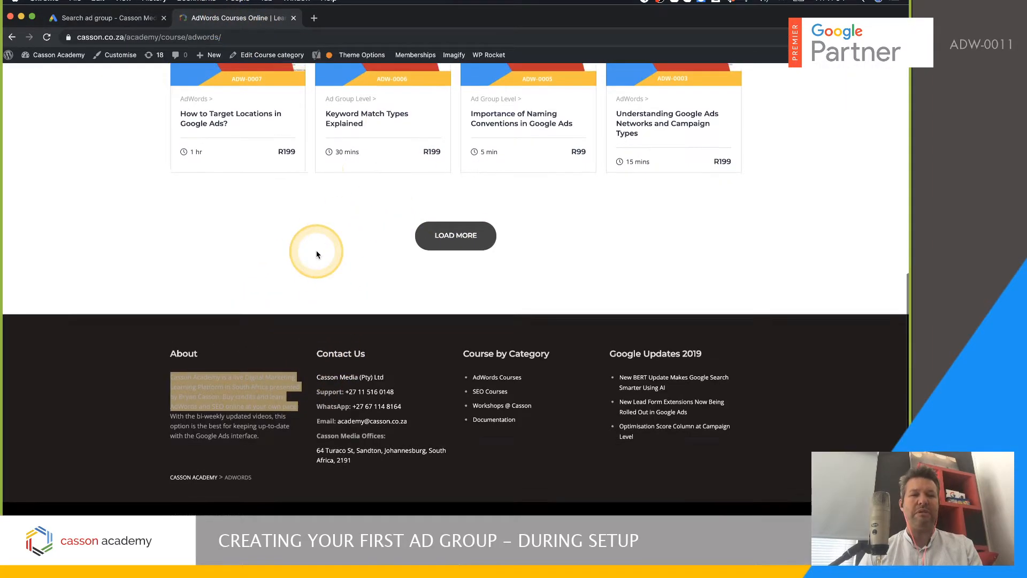
scroll(316, 252, "up", 8)
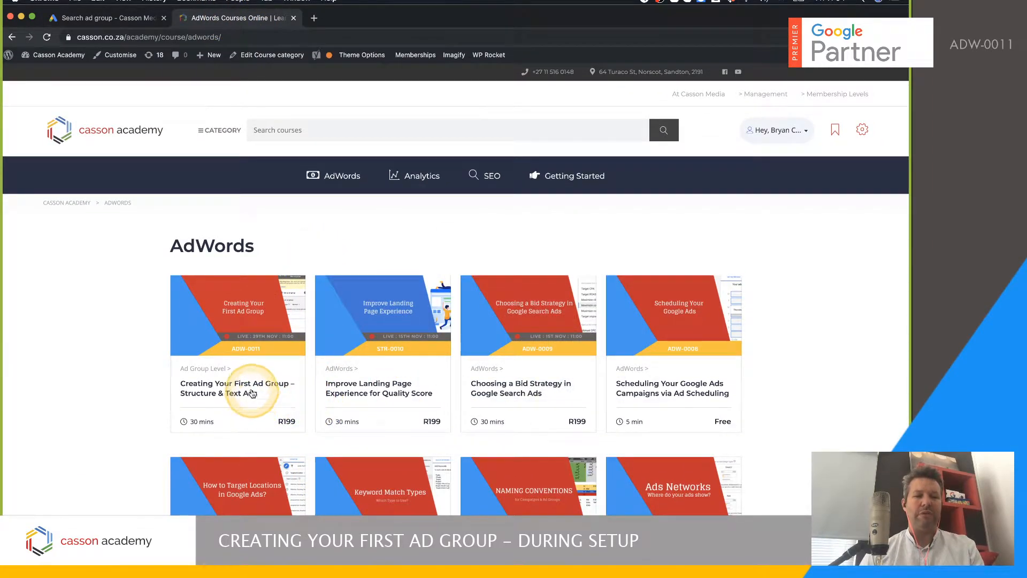
left_click(271, 389)
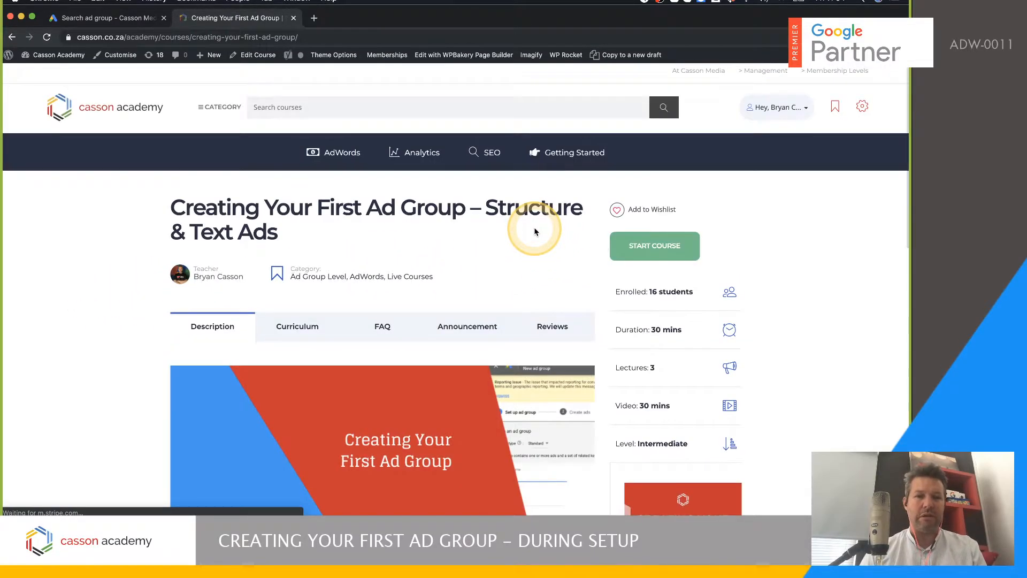
scroll(535, 231, "down", 3)
scroll(535, 231, "down", 10)
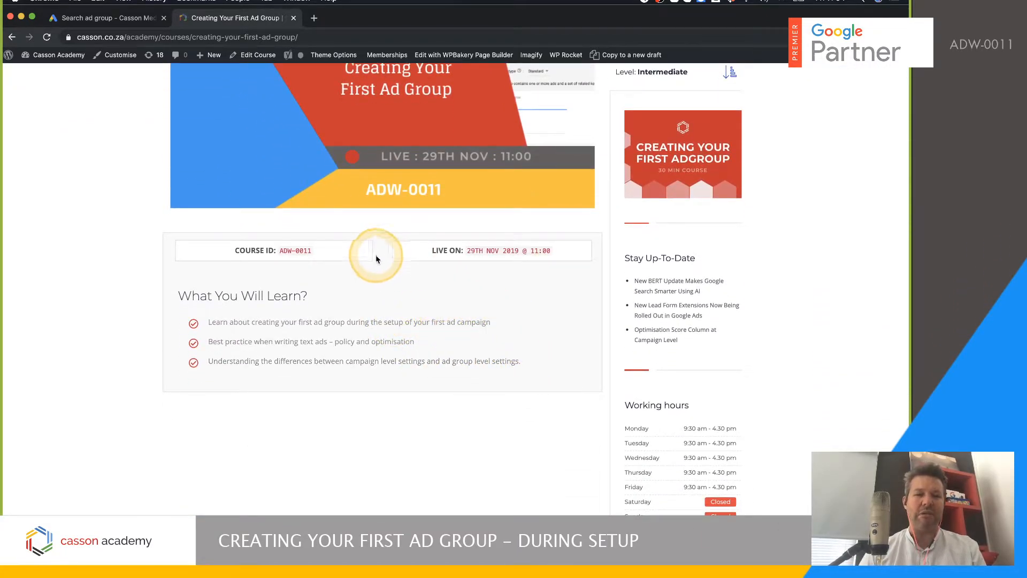
left_click(131, 18)
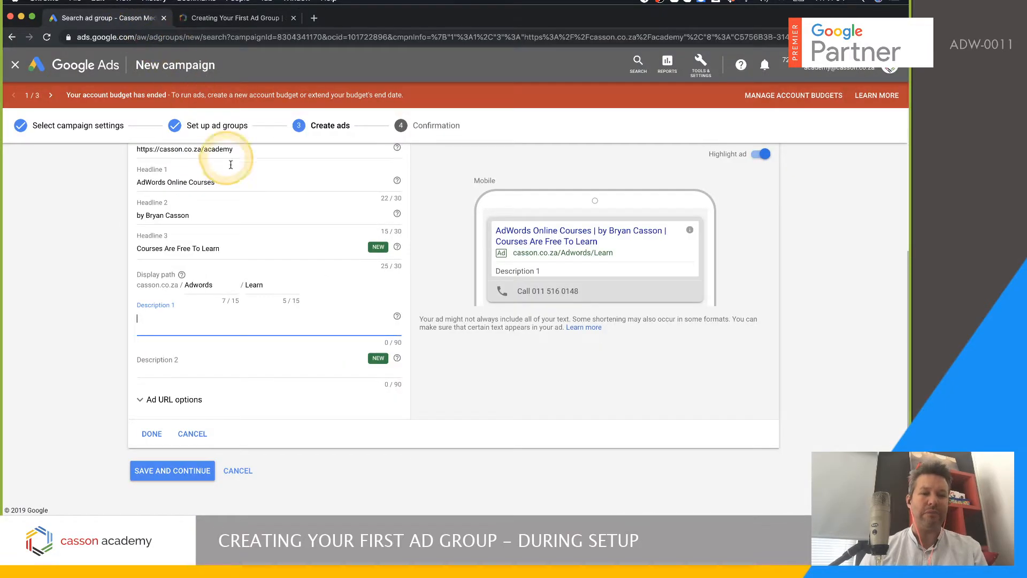
left_click(239, 18)
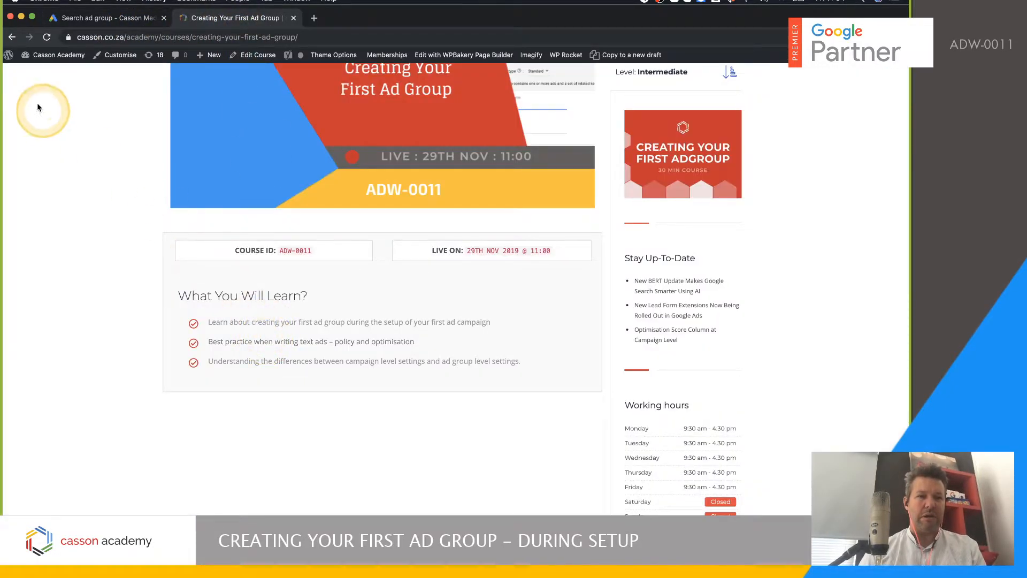
left_click(11, 34)
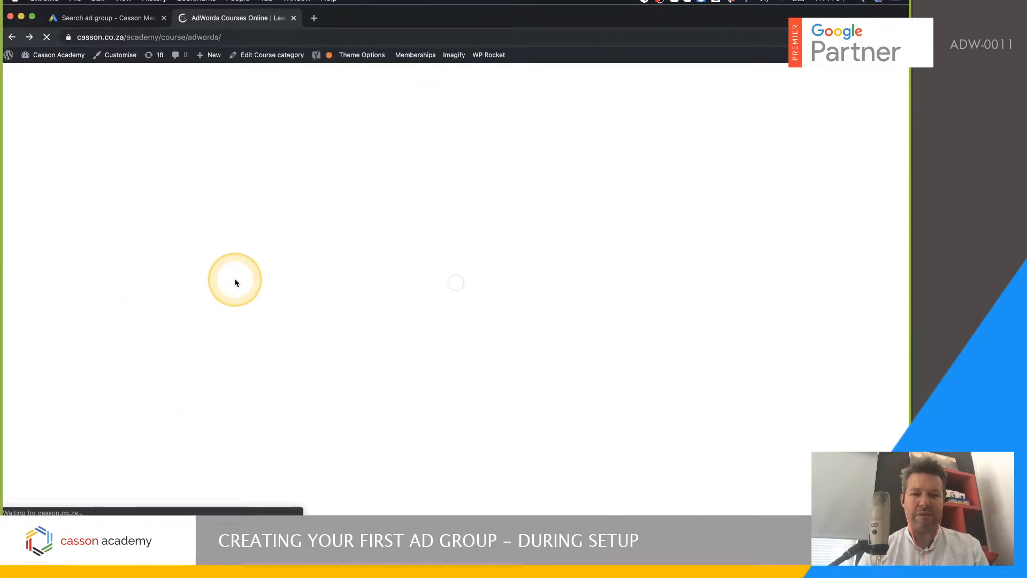
Fill Description 1 of the text ad with the academy site's About text, from "Casson Academy is a live" through "at your own pace.".
scroll(339, 225, "down", 10)
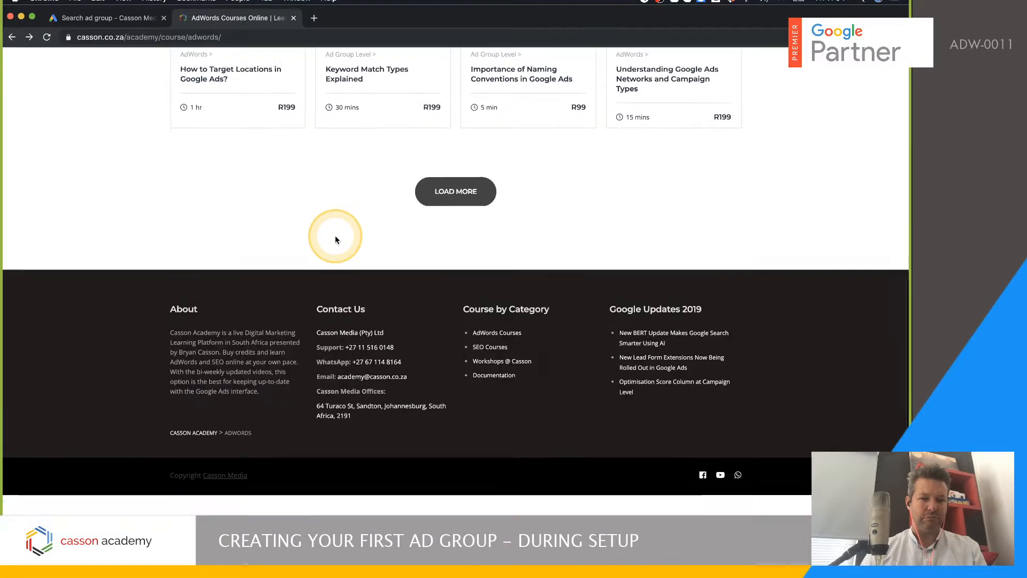
mouse_move(178, 357)
left_mouse_down()
mouse_move(184, 348)
mouse_move(296, 381)
mouse_move(316, 268)
mouse_move(286, 383)
mouse_move(299, 388)
mouse_move(181, 359)
left_mouse_up()
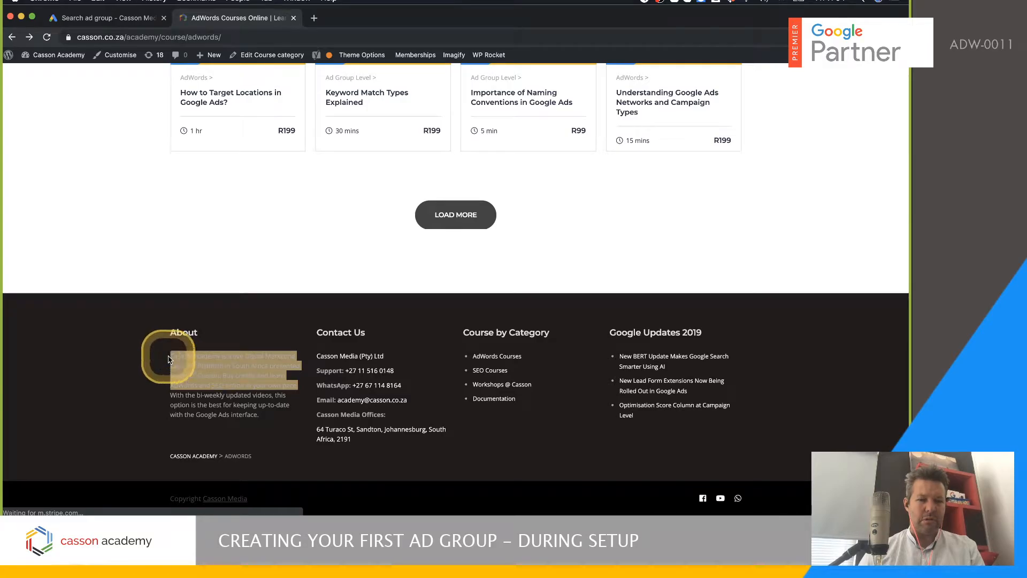
left_click(143, 20)
left_click(208, 324)
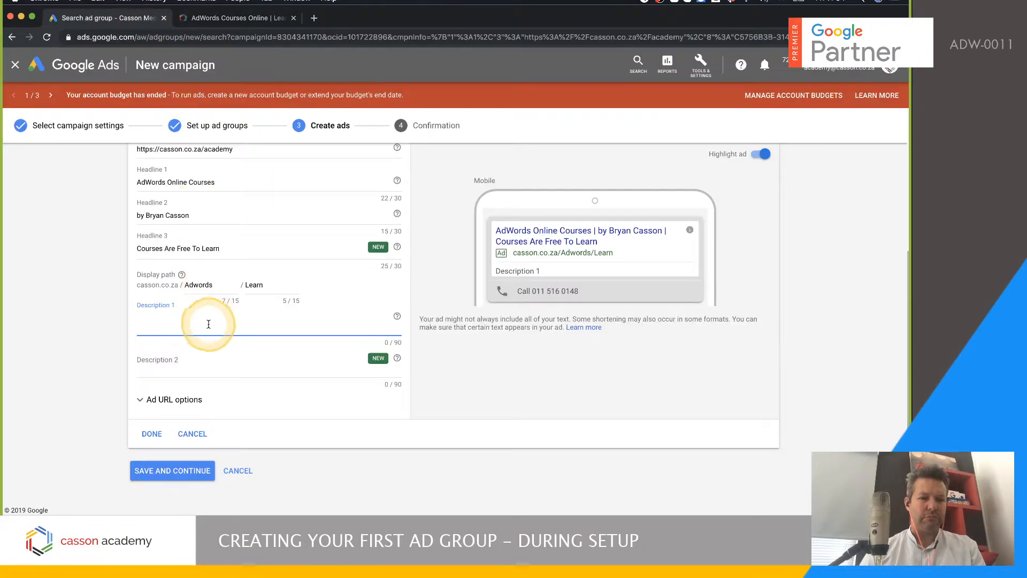
key("super+v")
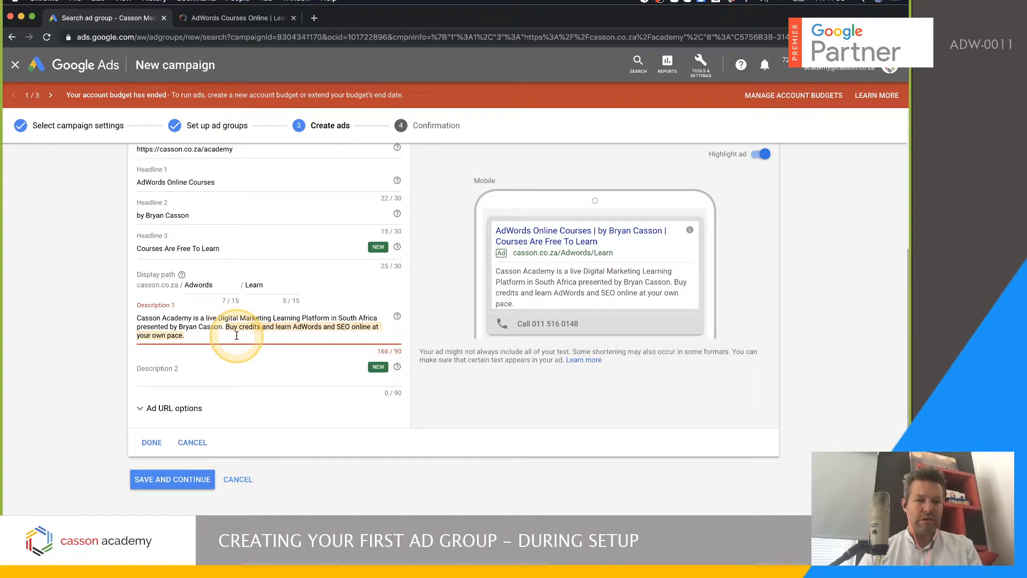
Move the sentence "Buy credits and learn AdWords and SEO online at your own pace." from Description 1 to Description 2.
key("super+x")
left_click(218, 349)
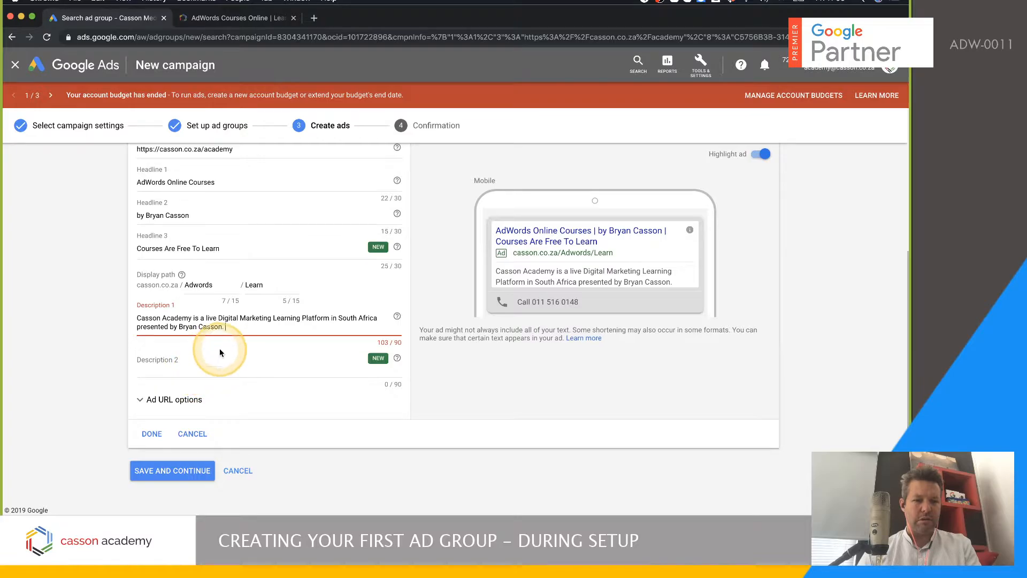
key("super+v")
Shorten Description 1 by removing the words "live" and "Marketing" to fit the 90-character limit.
left_click(252, 336)
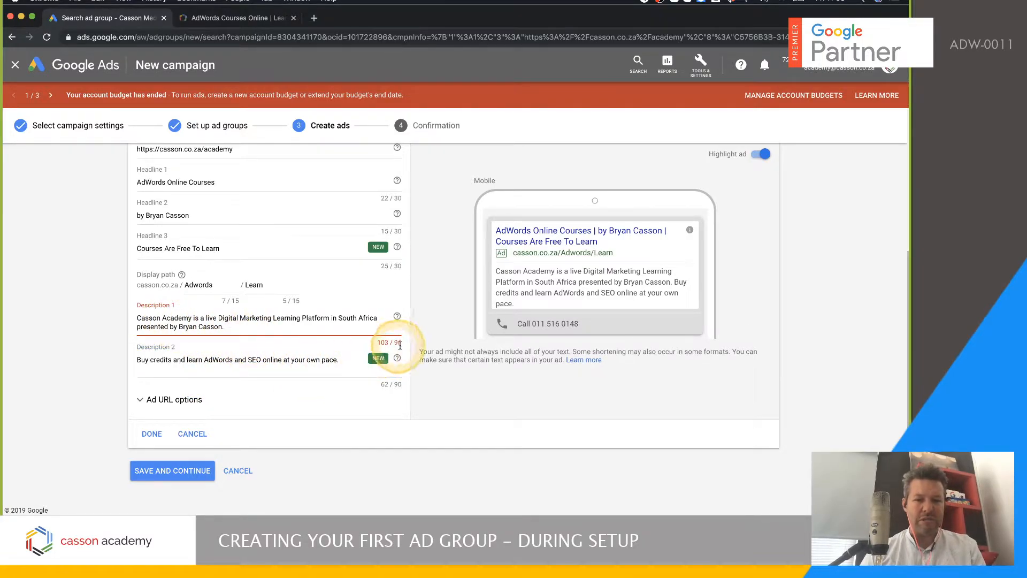
double_click(210, 318)
key("BackSpace")
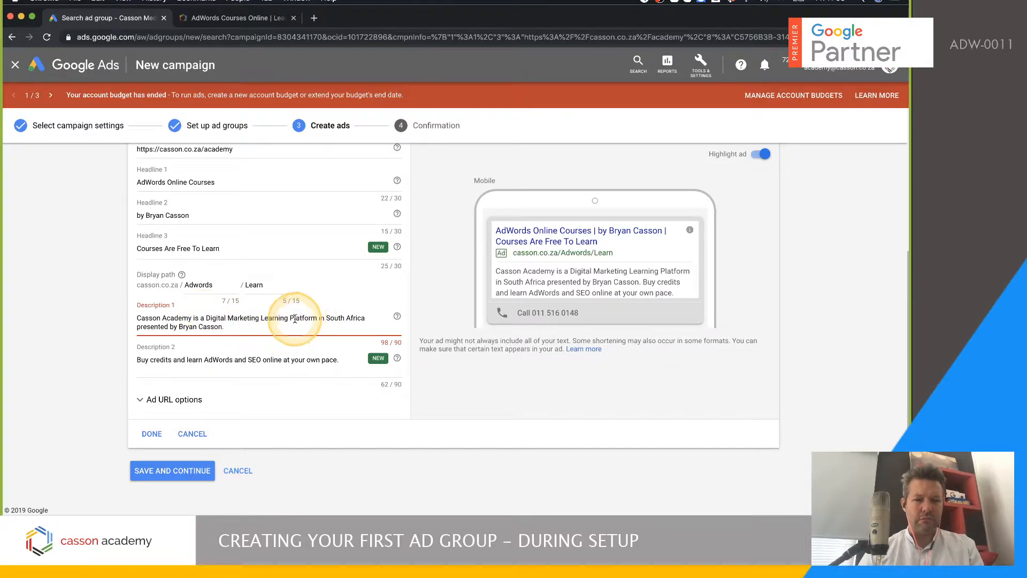
double_click(235, 320)
key("BackSpace")
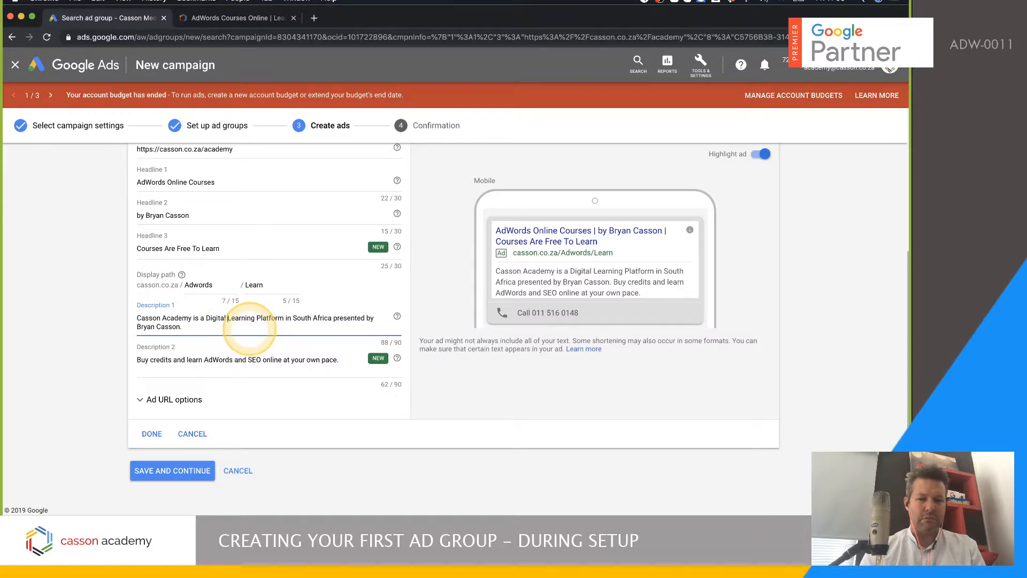
Remove the final full stop from both Description 1 and Description 2.
left_click(224, 329)
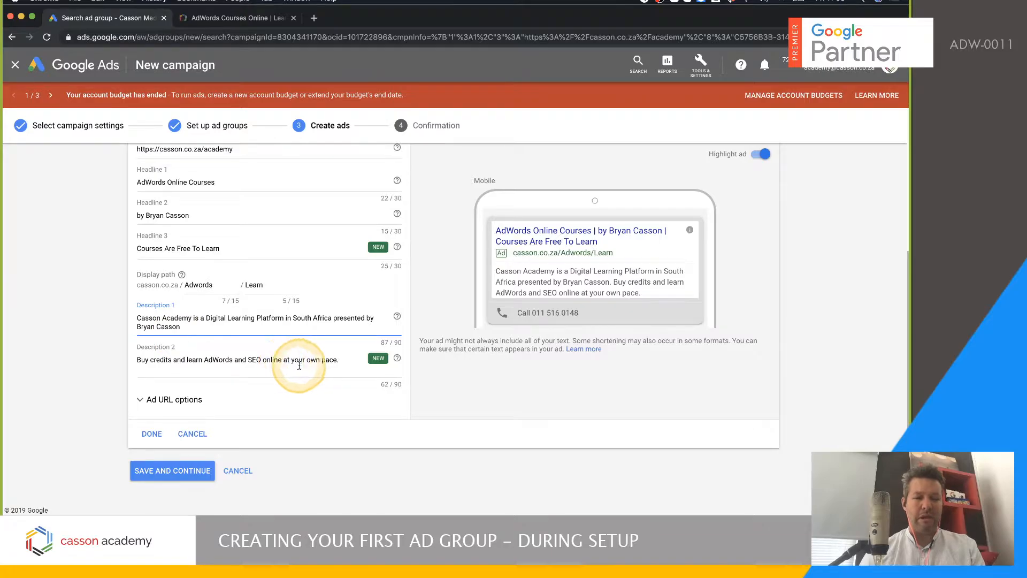
left_click(340, 360)
key("BackSpace")
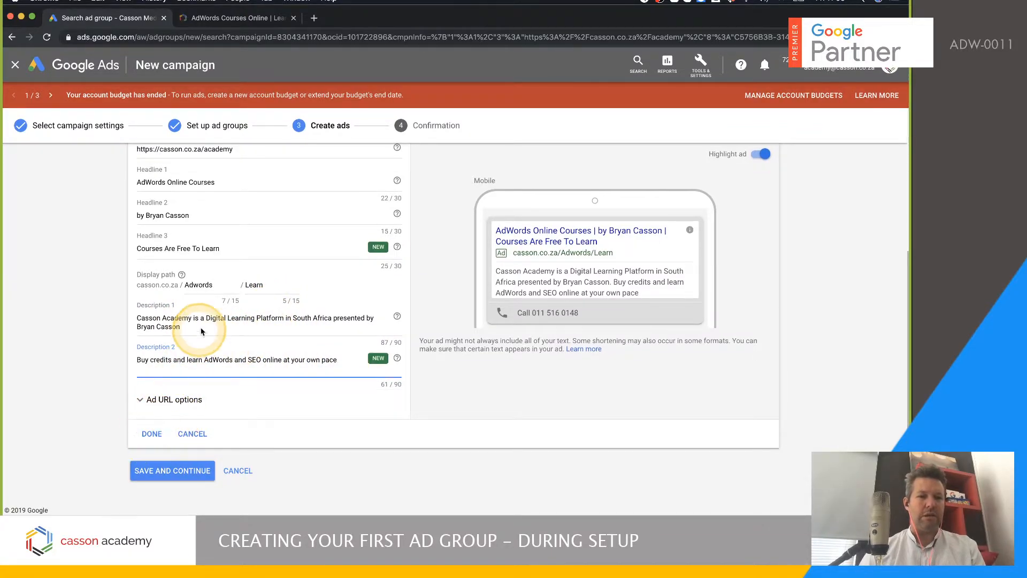
Review the text ad, then examine the AdWords course page's web address, heading and course list as its landing page.
scroll(197, 336, "up", 5)
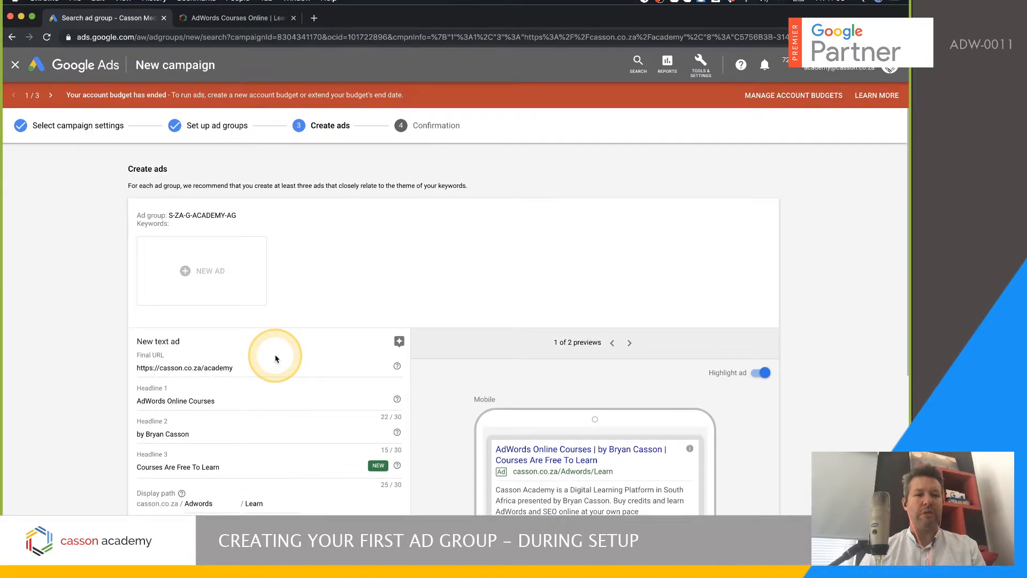
scroll(230, 216, "down", 5)
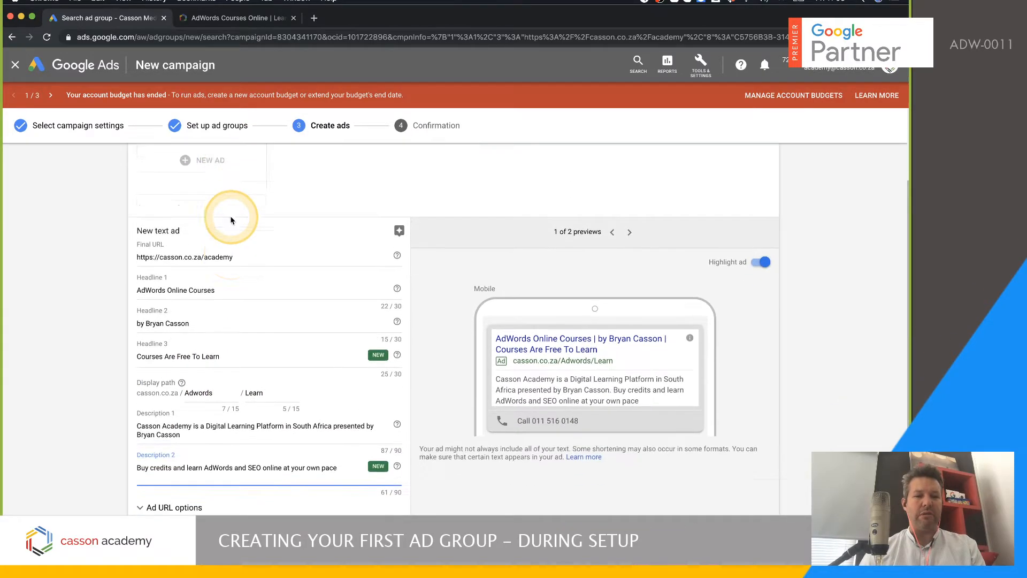
scroll(231, 219, "up", 2)
scroll(232, 221, "up", 2)
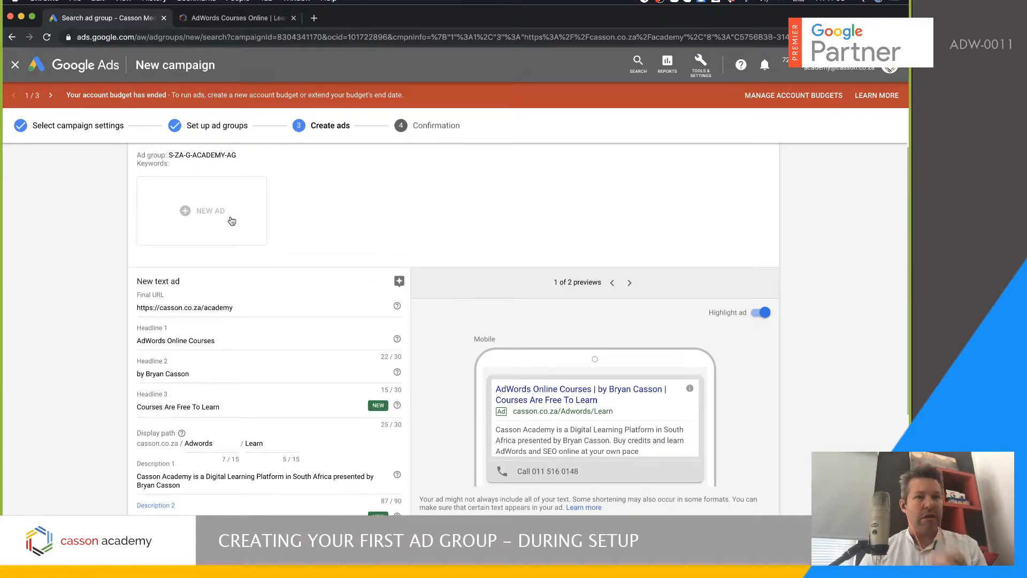
left_click(238, 21)
scroll(211, 229, "up", 10)
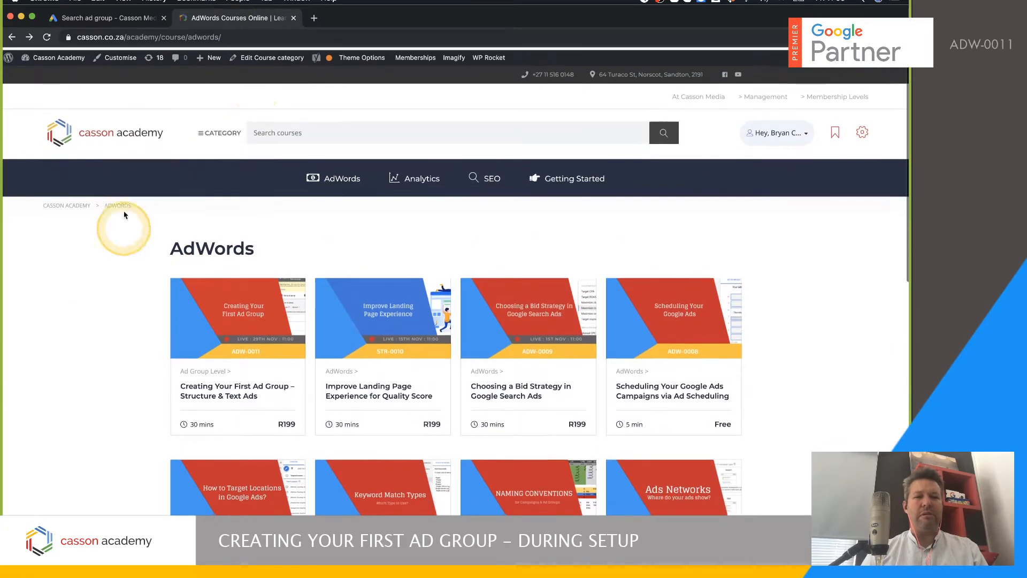
left_click(142, 37)
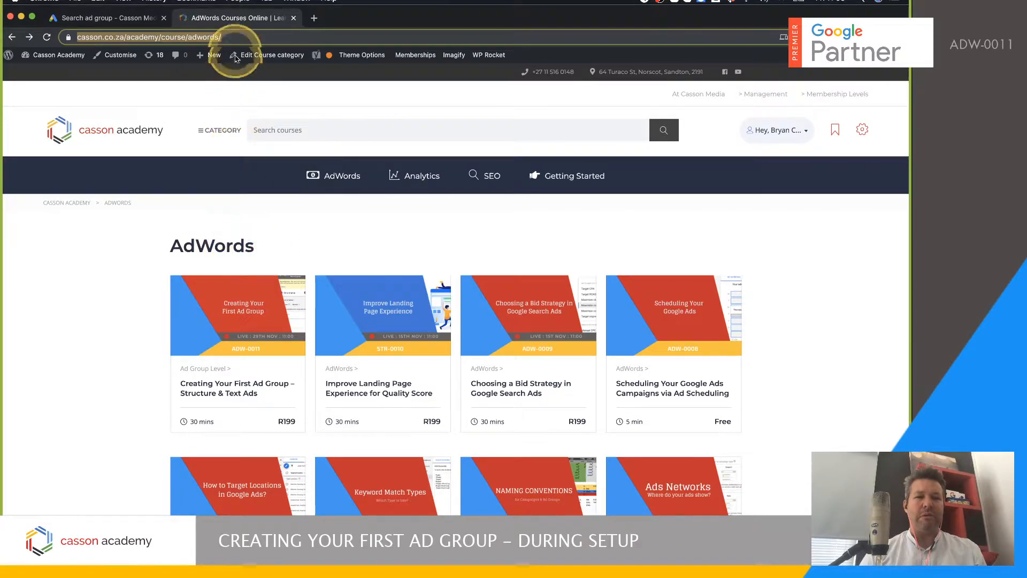
left_click_drag(163, 244, 260, 250)
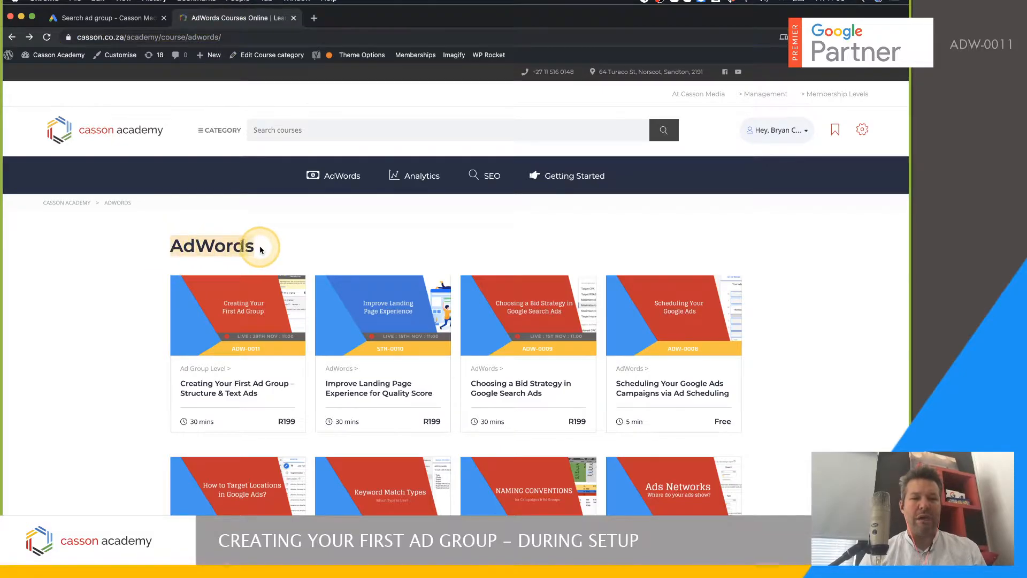
scroll(270, 249, "down", 5)
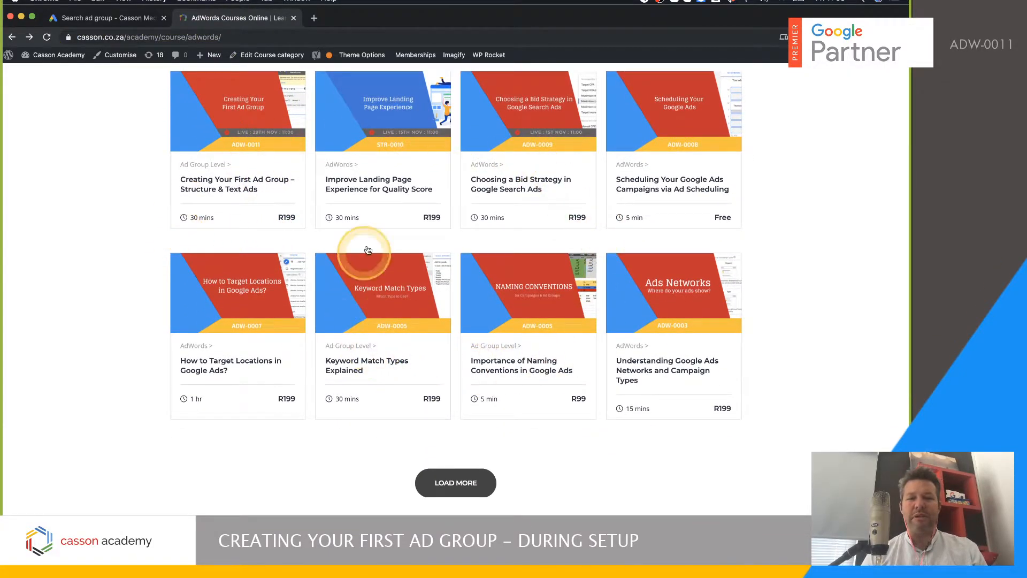
mouse_move(393, 224)
scroll(392, 223, "up", 5)
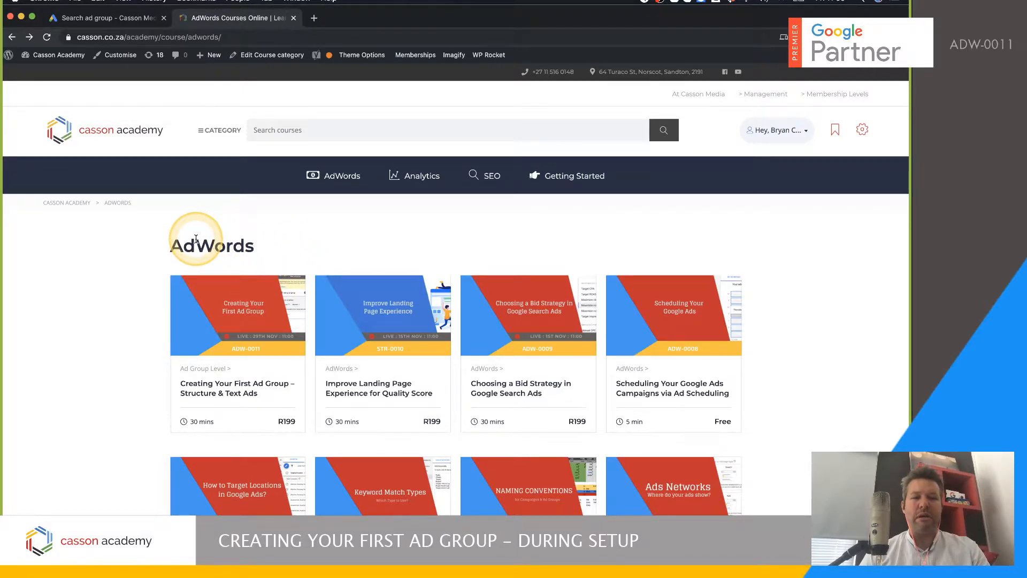
scroll(196, 239, "down", 1)
scroll(272, 207, "down", 2)
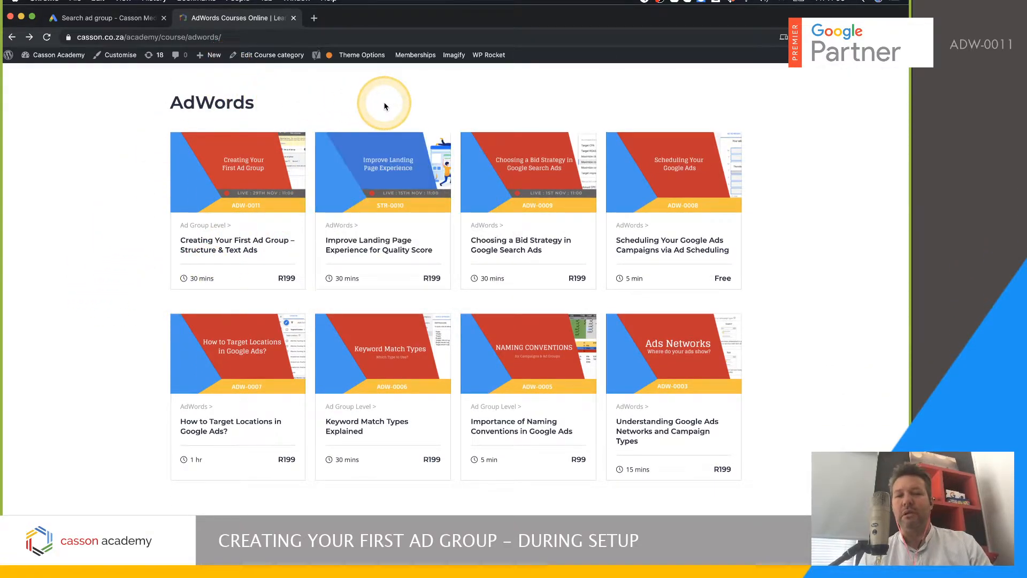
mouse_move(270, 145)
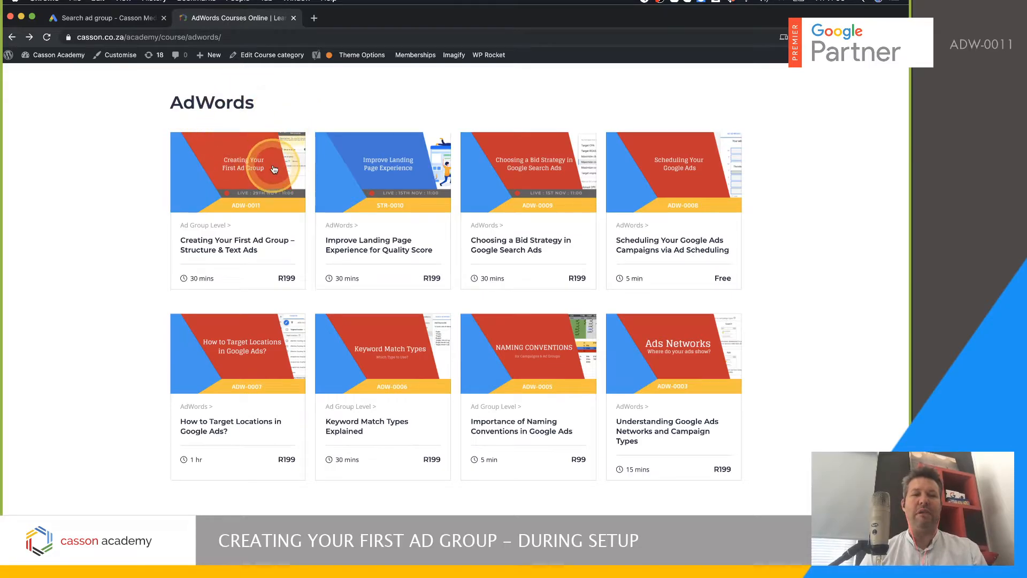
left_click(227, 37)
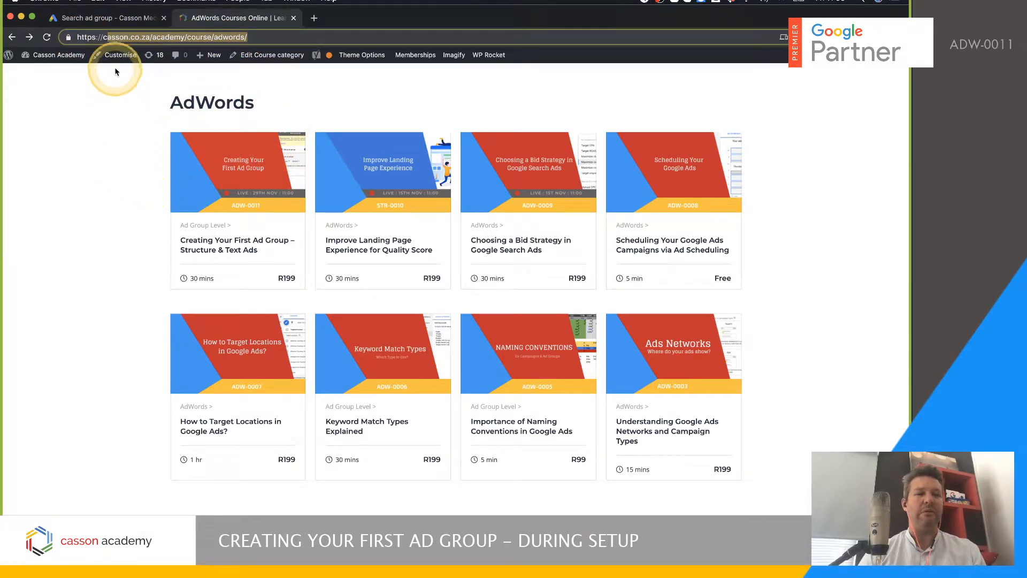
Return to the new campaign setup, save the text ad and continue to the finished campaign.
left_click(120, 18)
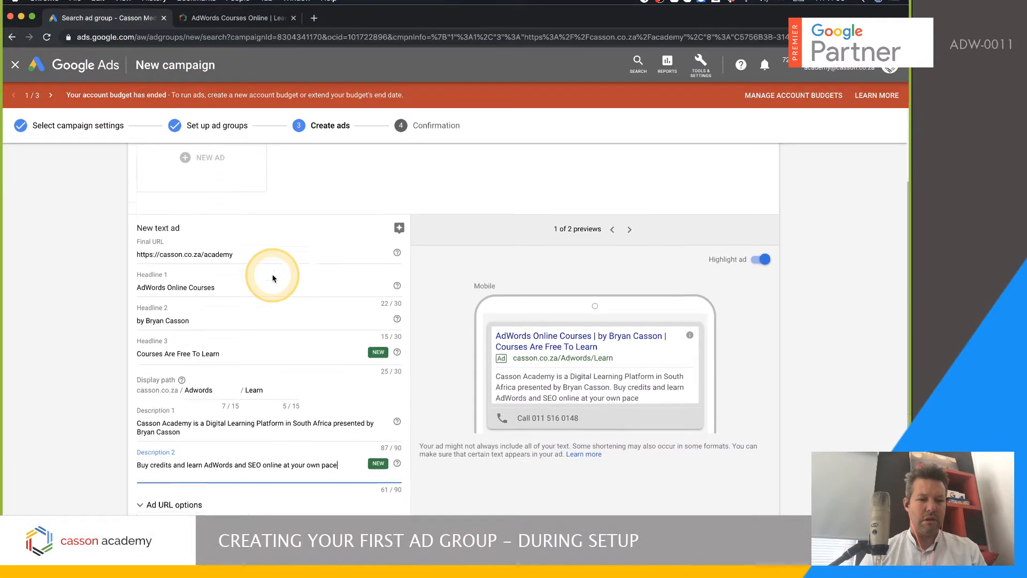
scroll(273, 278, "down", 3)
left_click(167, 472)
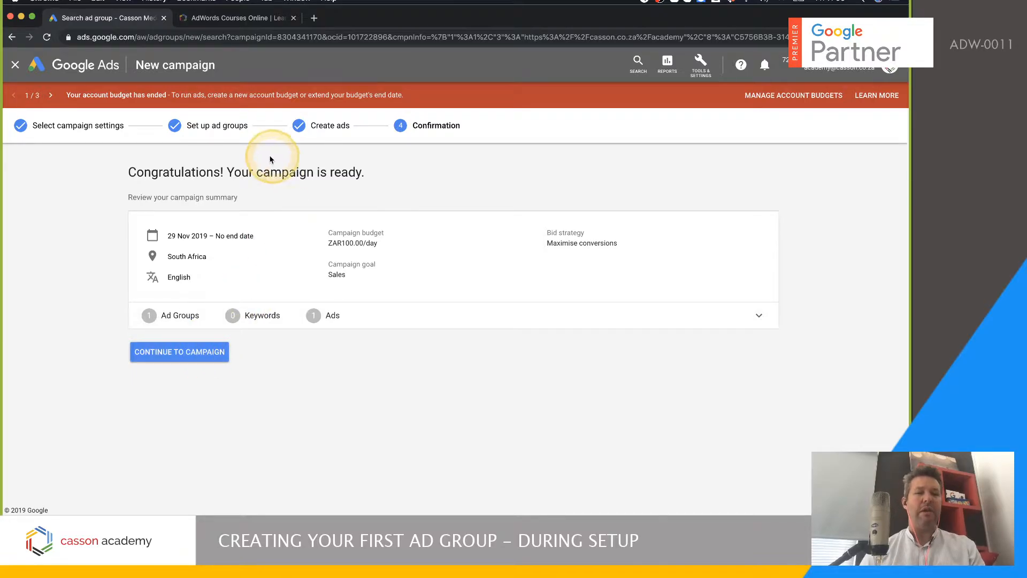
left_click(195, 349)
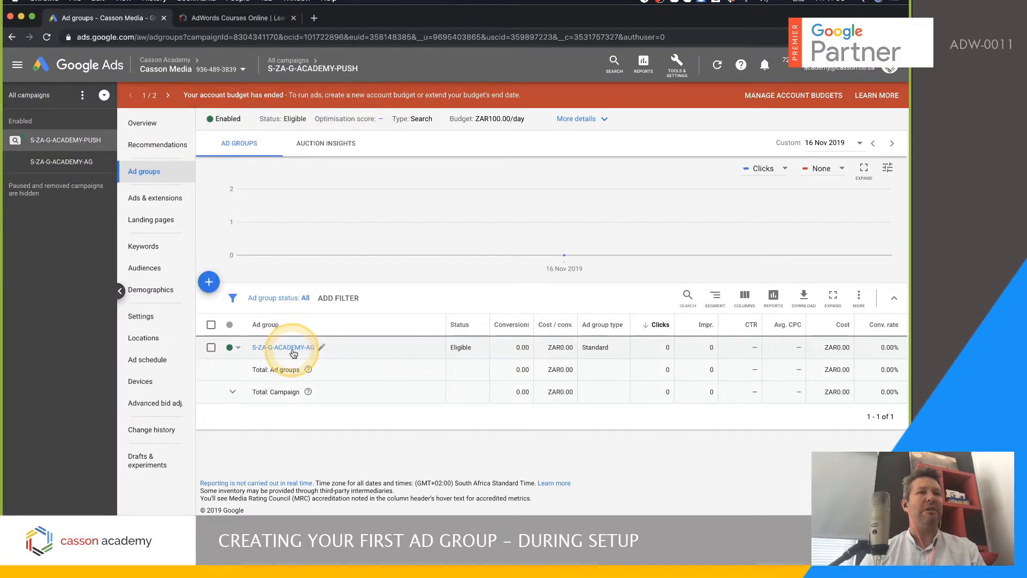
Open the ads of ad group S-ZA-G-ACADEMY-AG and start a new text ad.
left_click(293, 351)
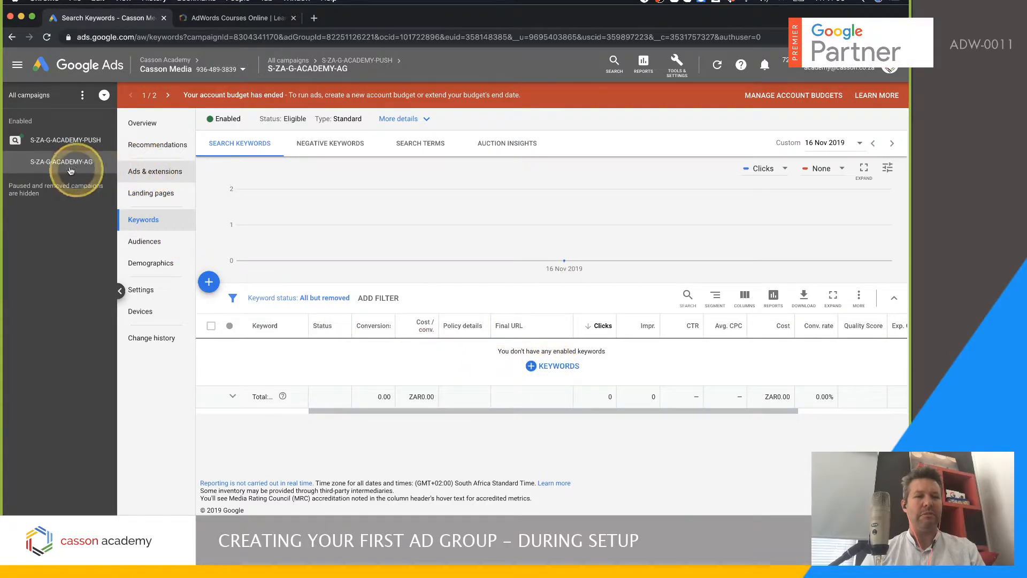
left_click(156, 171)
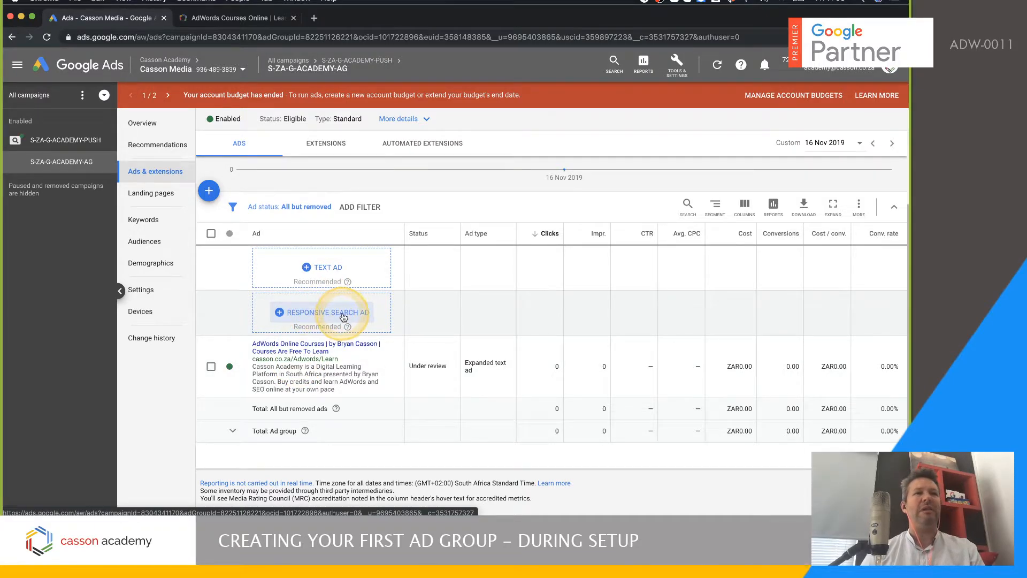
left_click(331, 274)
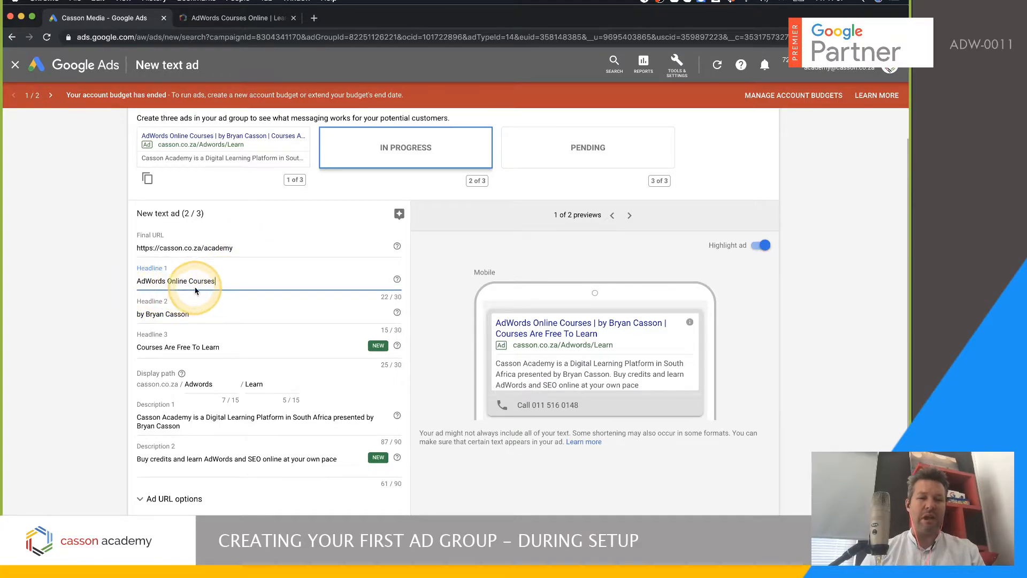
Change Headline 1 of the second text ad to "Google Ads Online Course".
scroll(209, 287, "down", 2)
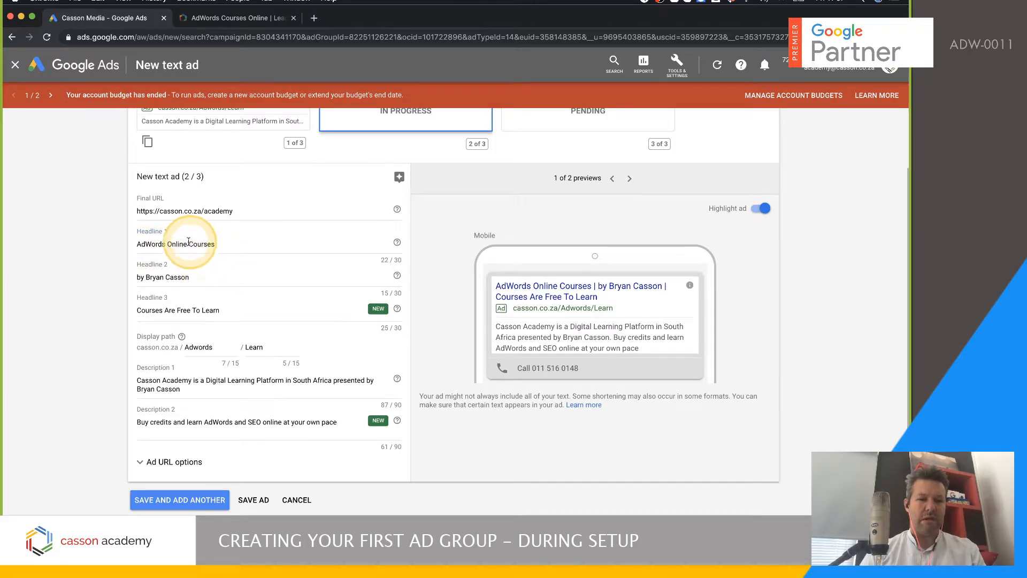
left_click_drag(168, 244, 231, 245)
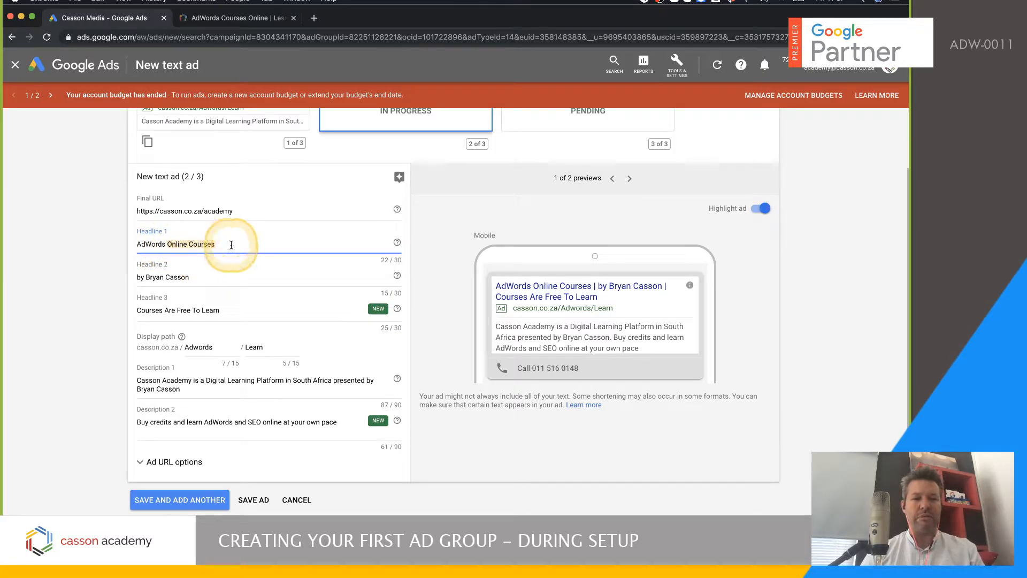
left_click(218, 270)
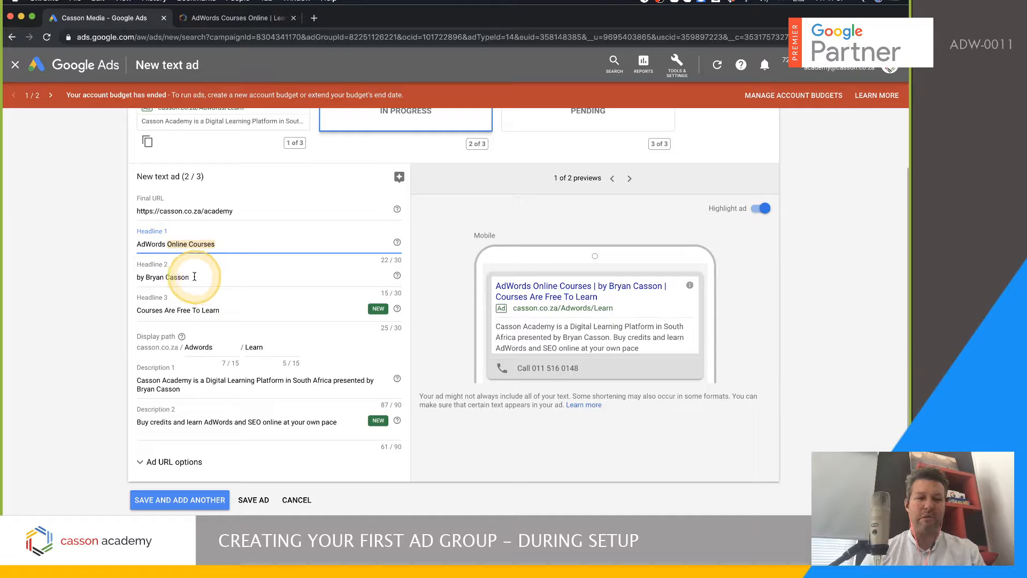
left_click(165, 245)
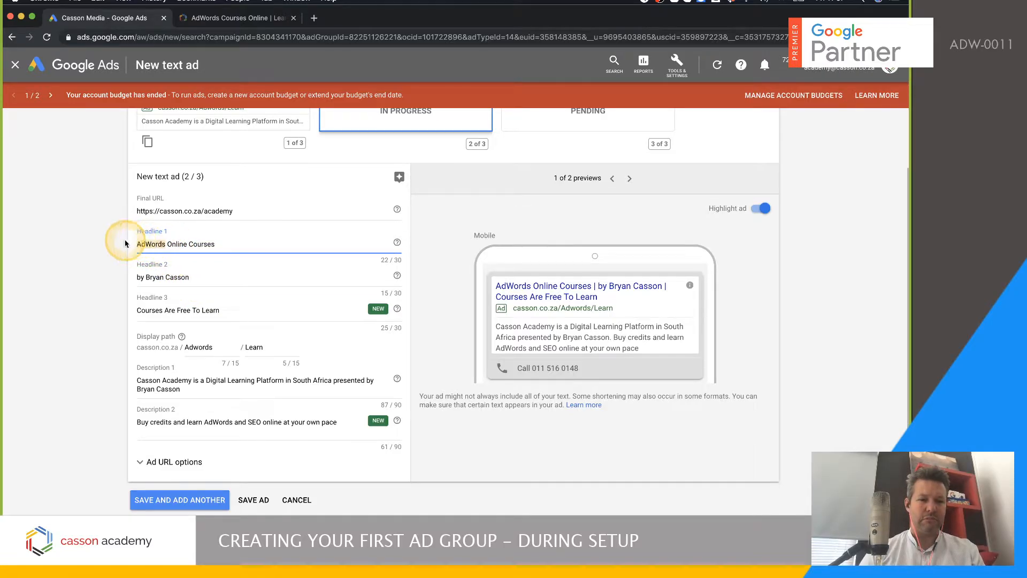
type("Google Ad")
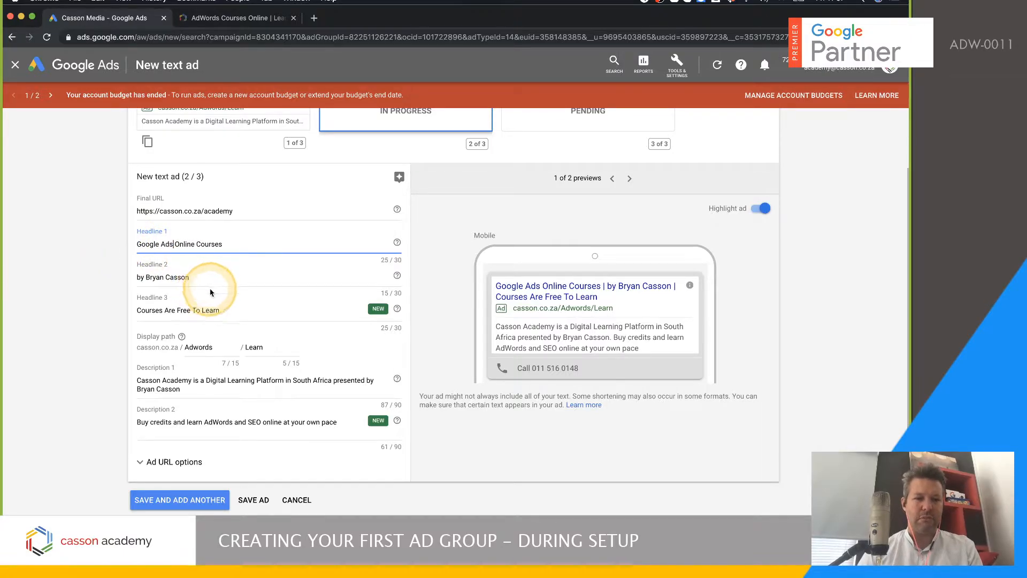
left_click(239, 274)
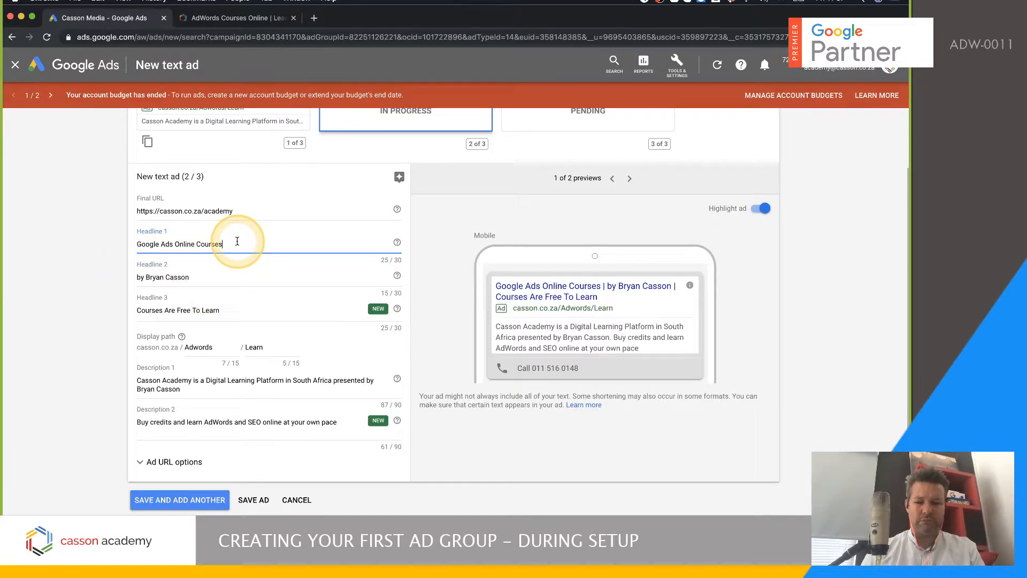
Change Headline 3 to "Always Free To Learn", then save the second text ad and add another one.
left_click(233, 314)
scroll(230, 305, "down", 1)
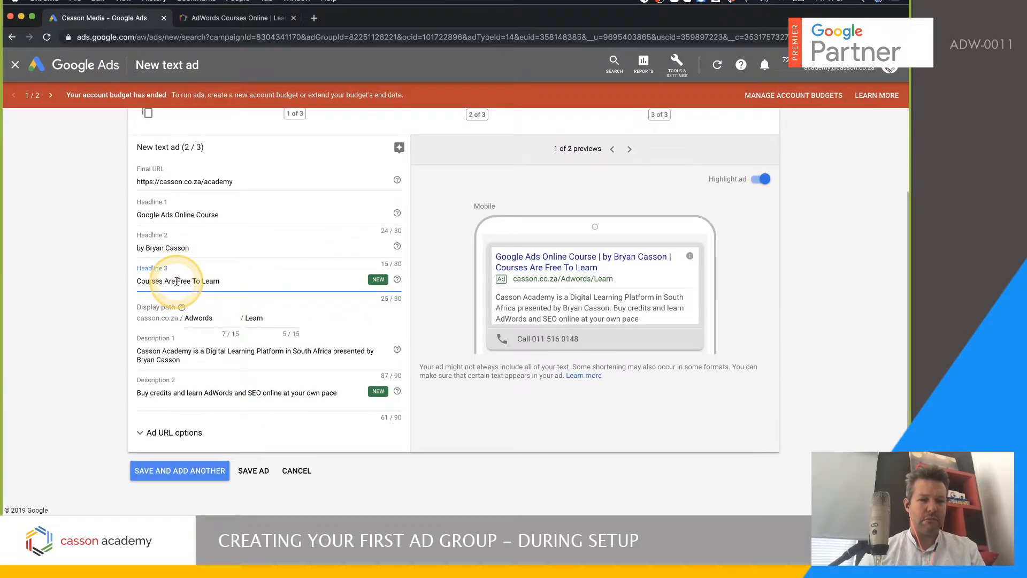
left_click_drag(177, 281, 125, 280)
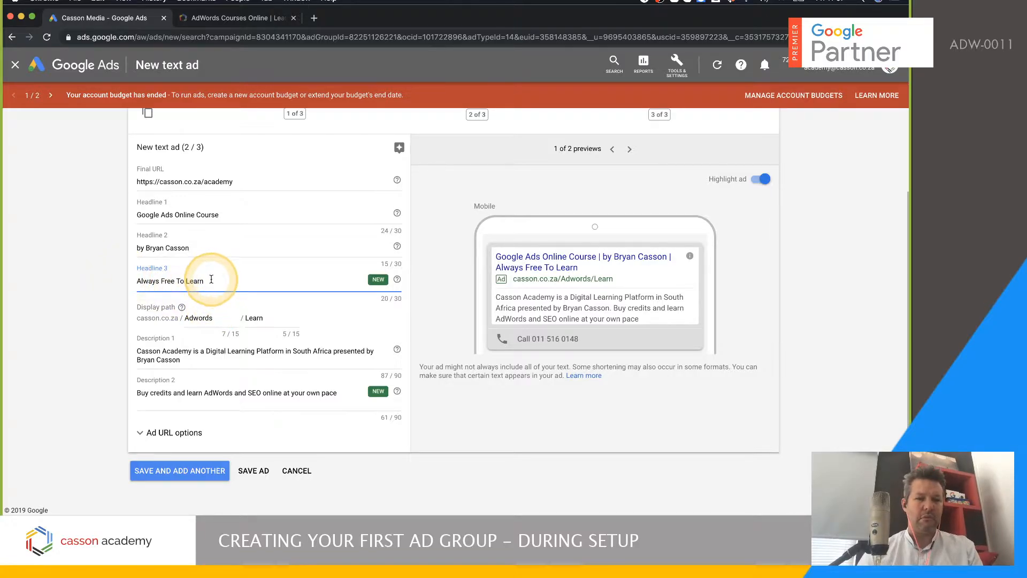
scroll(239, 383, "down", 1)
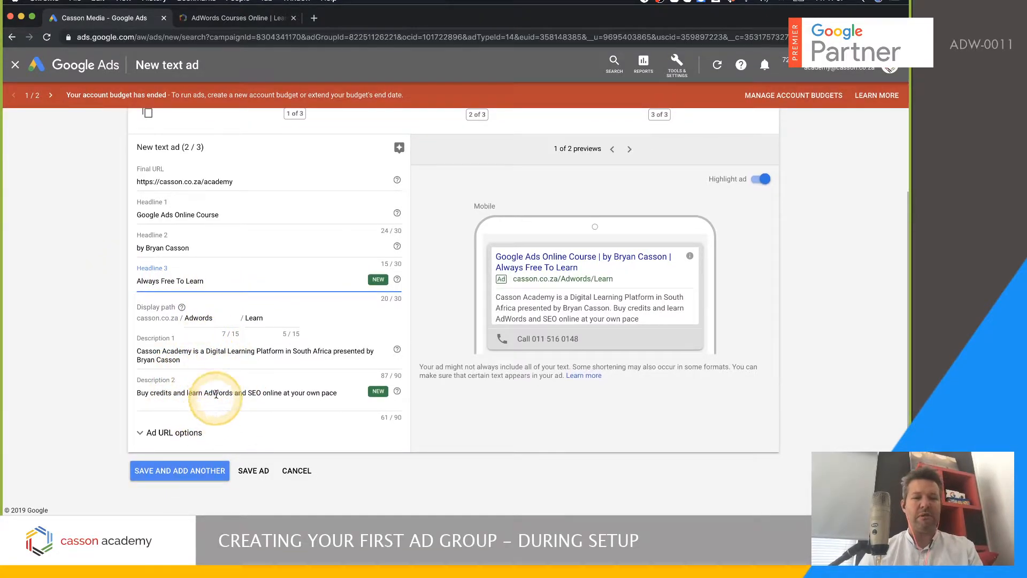
left_click(176, 469)
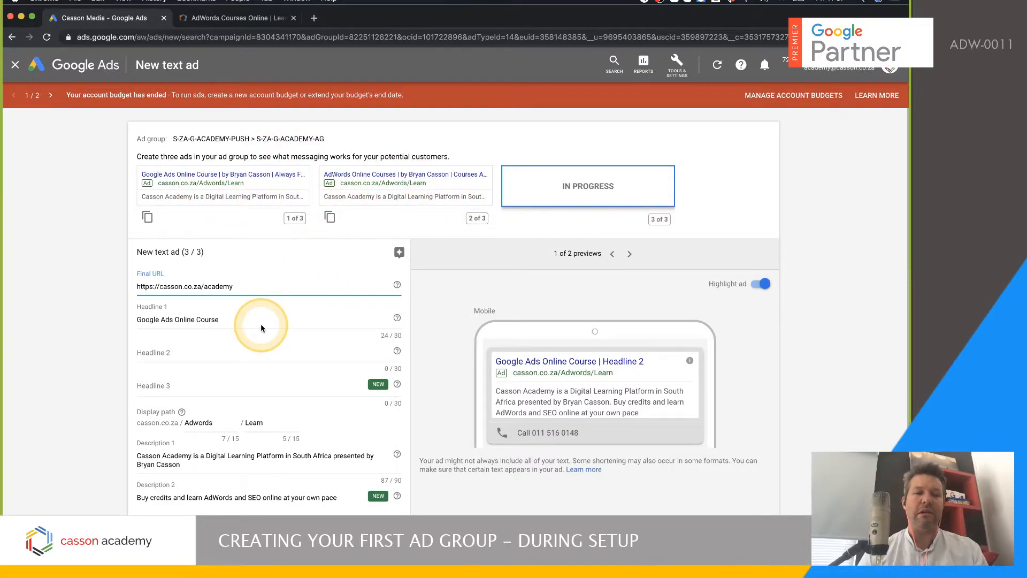
Change Headline 1 of the third text ad to "Online Course for Google Ads".
scroll(261, 328, "down", 2)
left_click(240, 299)
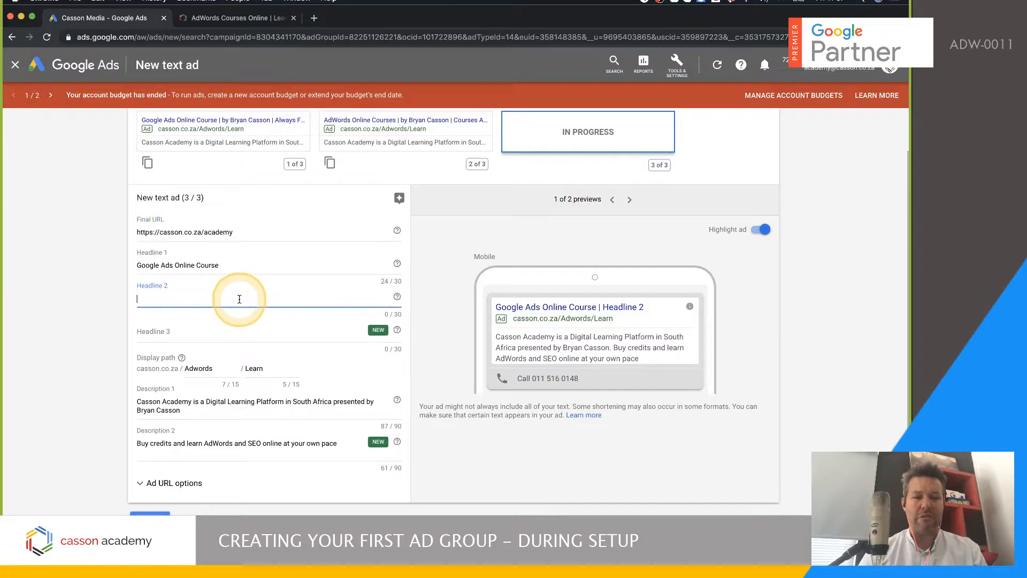
scroll(239, 299, "down", 1)
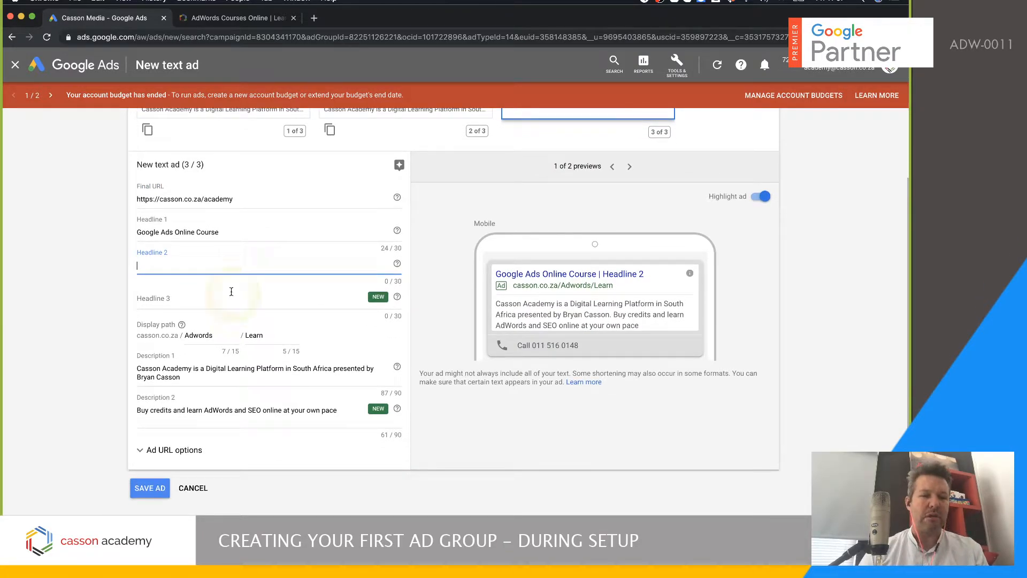
scroll(229, 270, "down", 1)
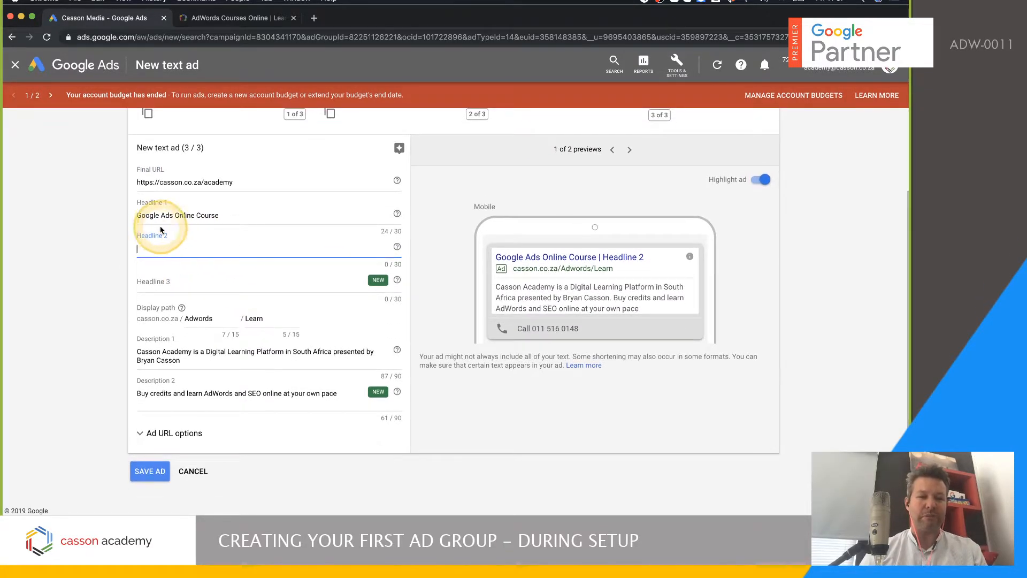
left_click(215, 216)
left_click(178, 254)
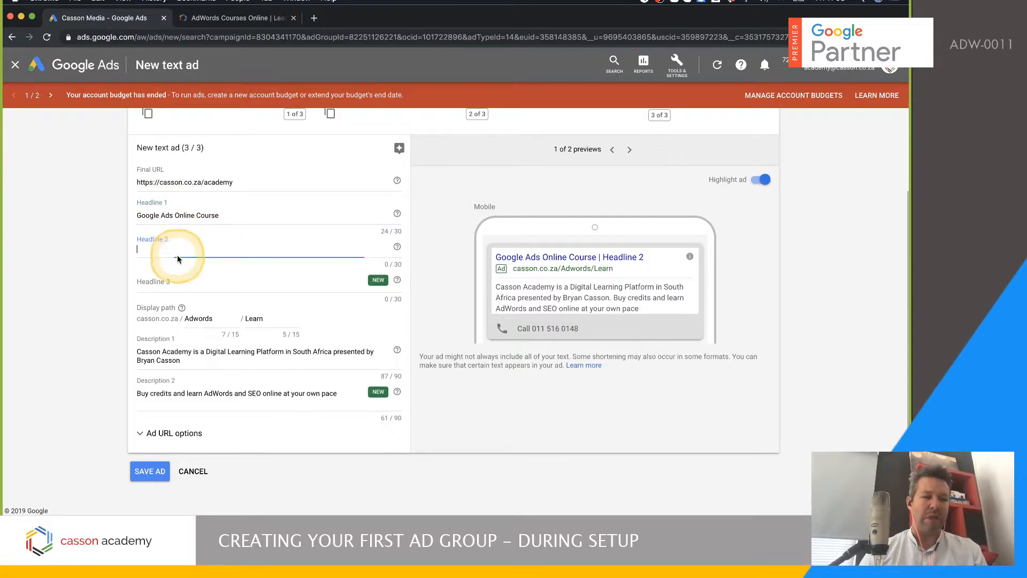
left_click_drag(173, 215, 120, 214)
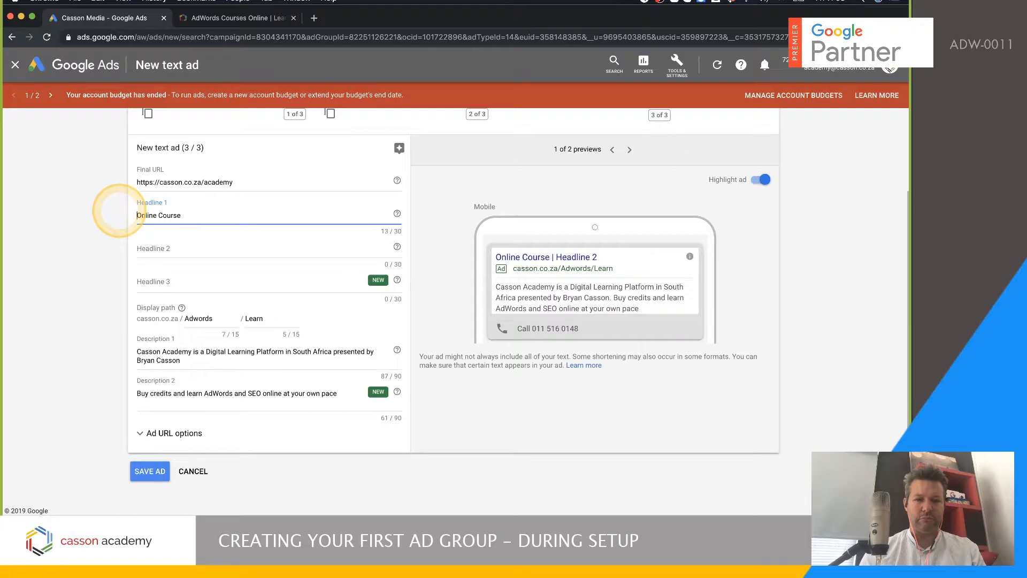
left_click(194, 217)
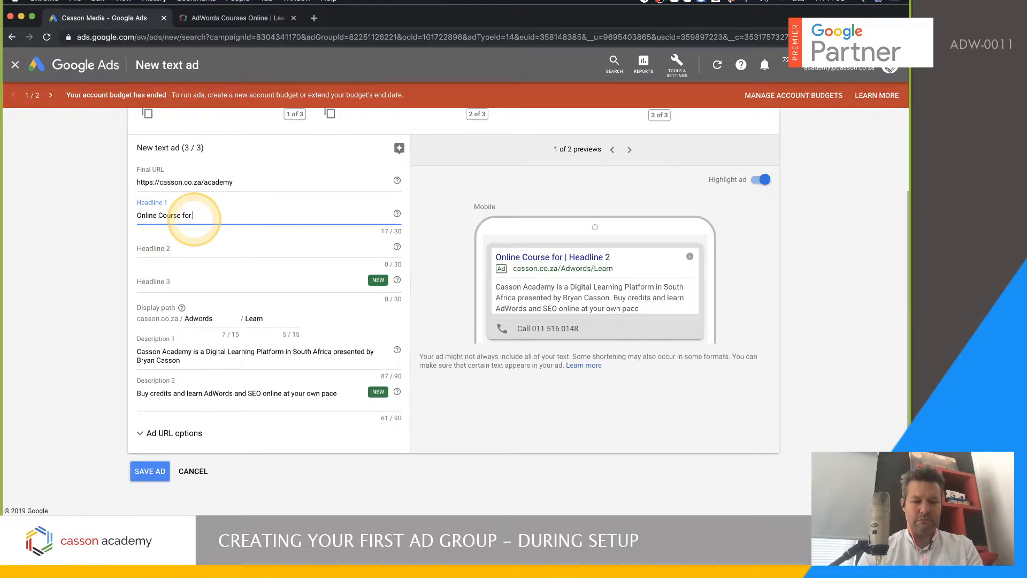
type("for Google Ads")
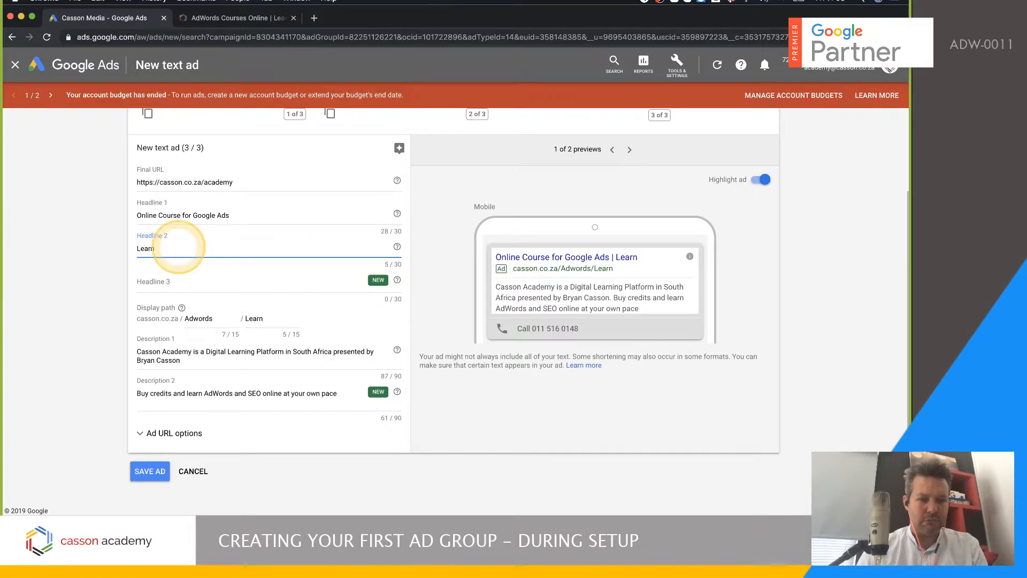
Enter "Learn Google Ads Today" as Headline 2 and "Sign Up Today" as Headline 3, and save the third text ad.
type("oogle Ads")
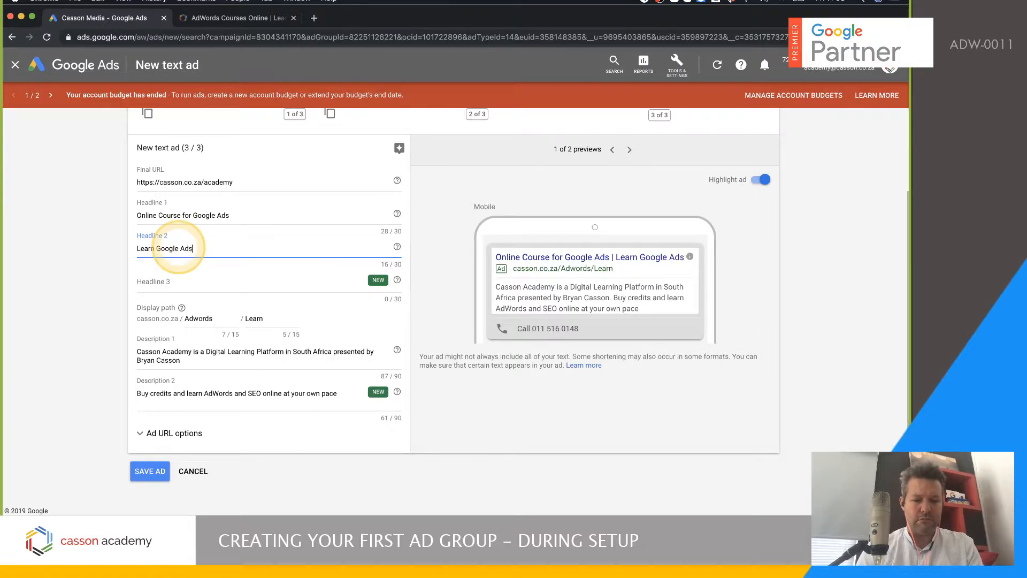
type(" Today")
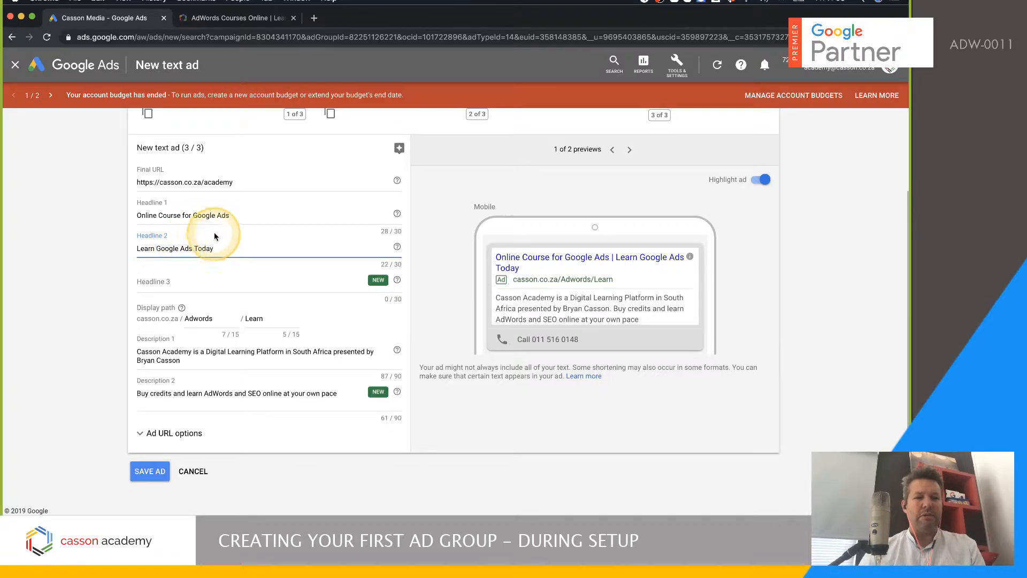
left_click(202, 215)
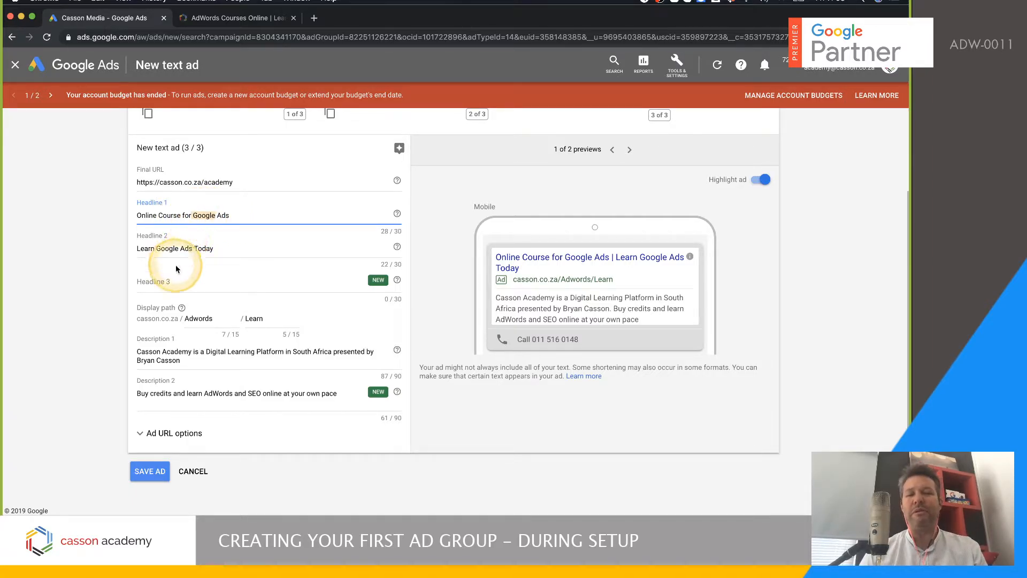
left_click(214, 248)
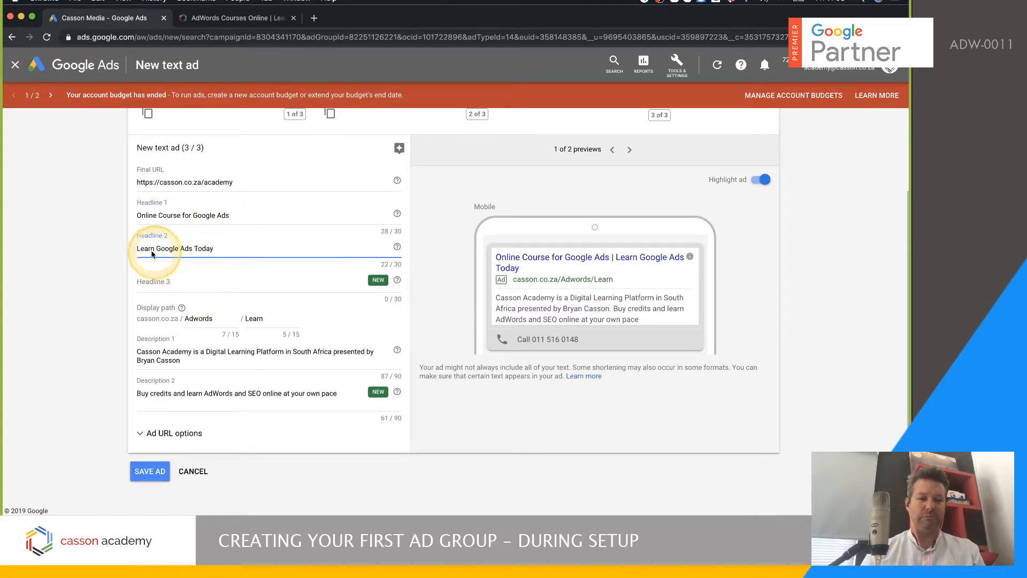
left_click(193, 281)
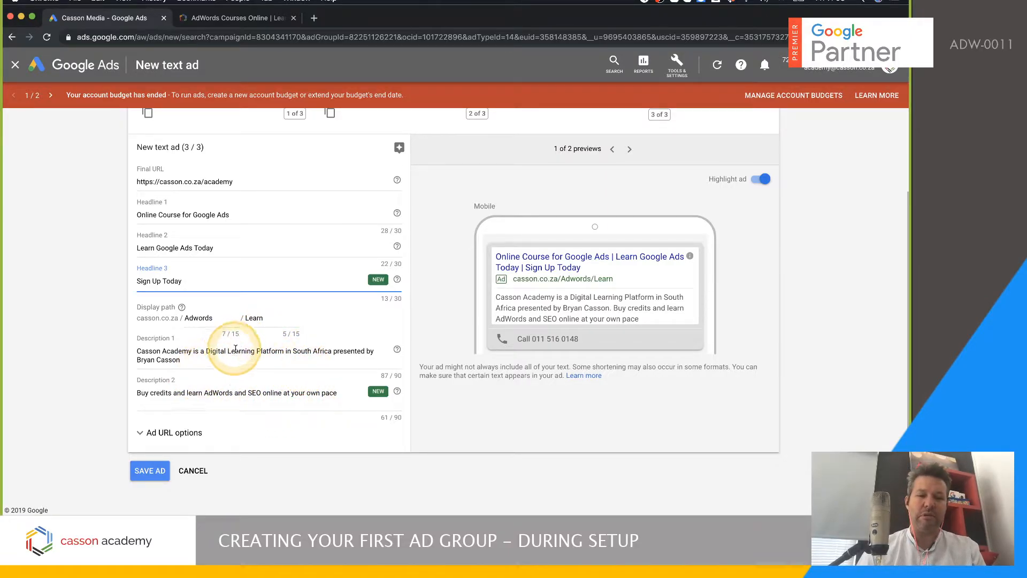
left_click(148, 471)
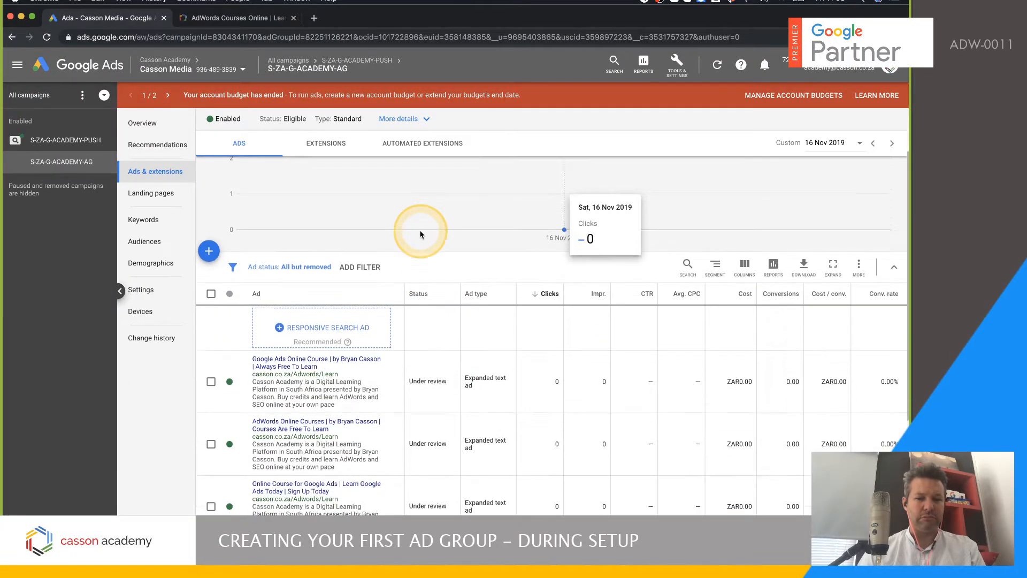
Review the ad group's text ads, then open a new responsive search ad and examine its headline and description fields.
scroll(419, 229, "down", 3)
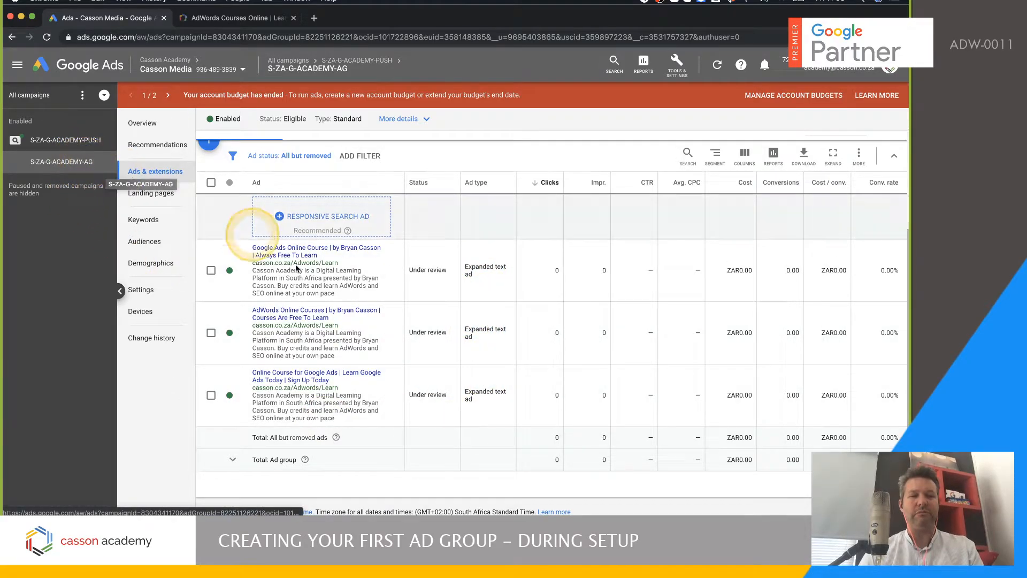
scroll(374, 327, "up", 1)
scroll(374, 328, "up", 3)
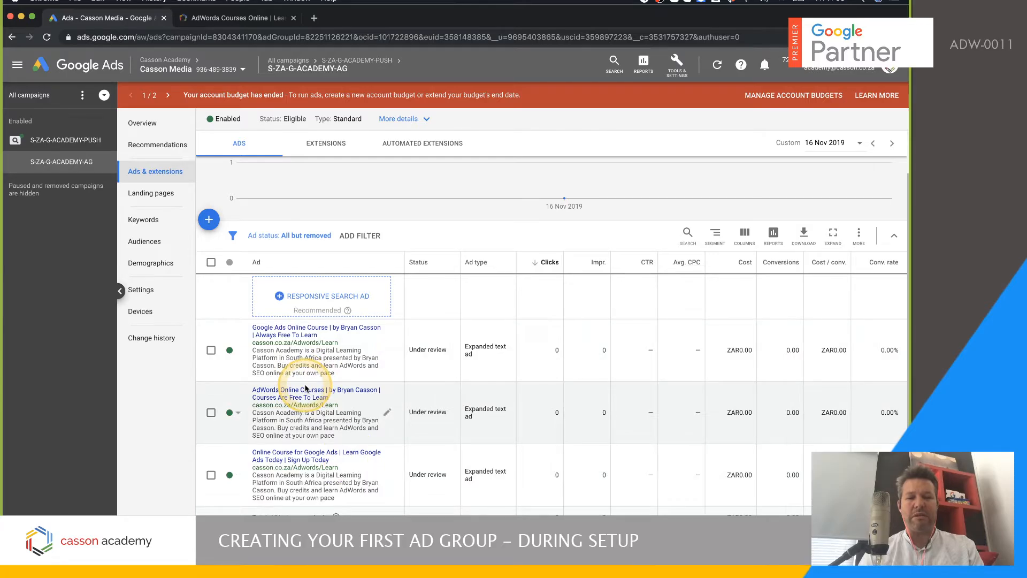
scroll(294, 390, "down", 3)
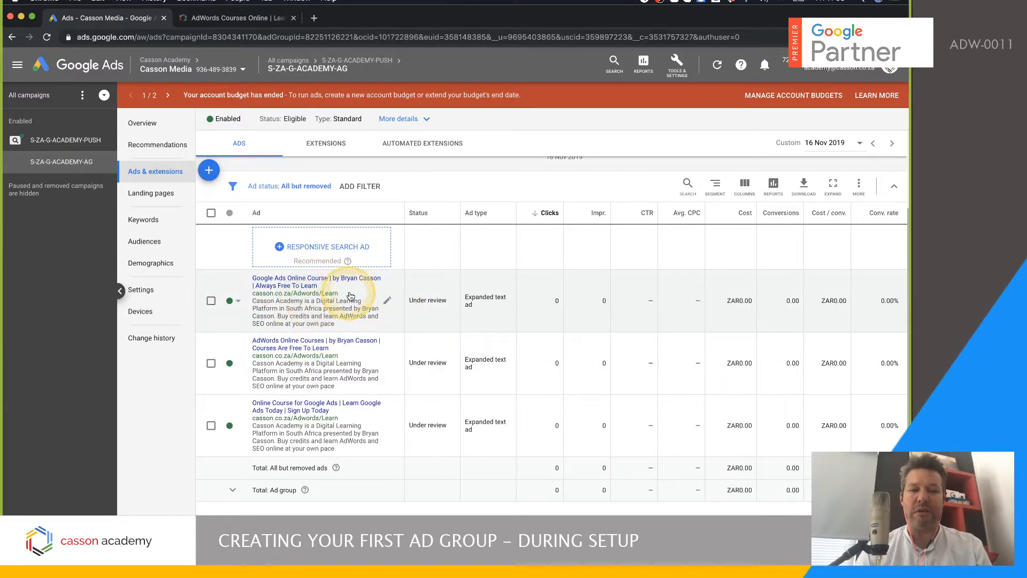
left_click(353, 247)
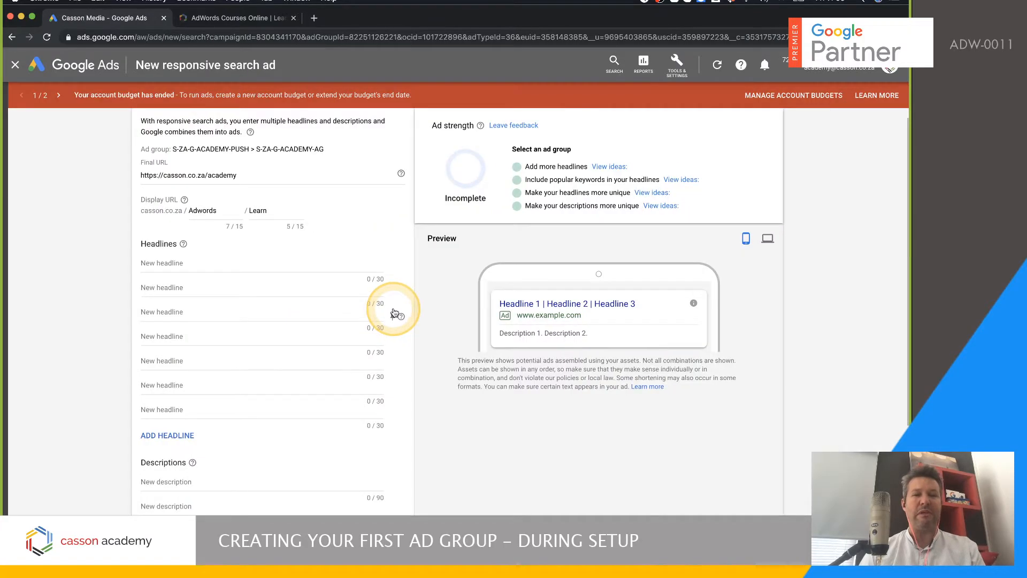
scroll(193, 374, "down", 3)
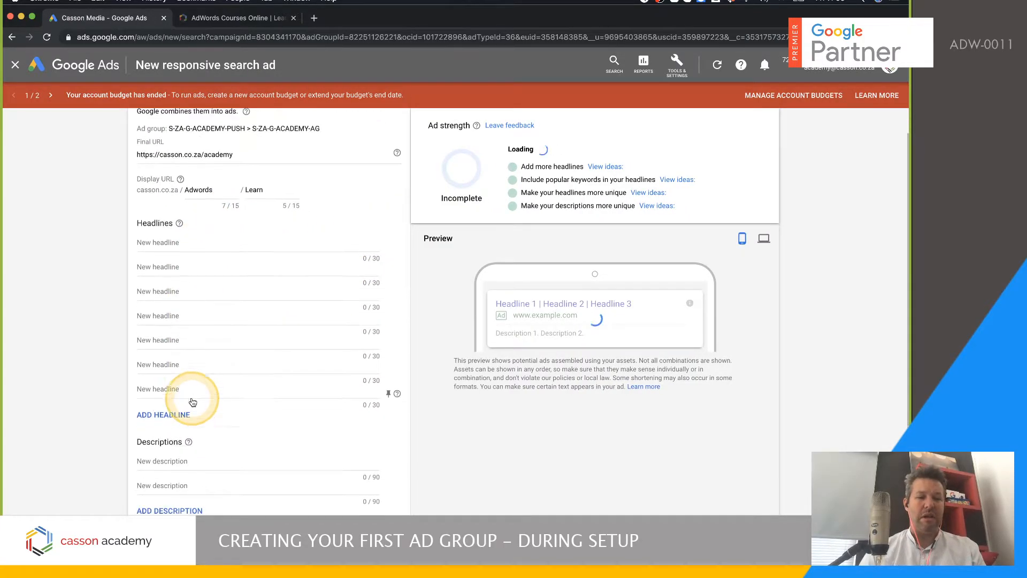
scroll(192, 401, "down", 2)
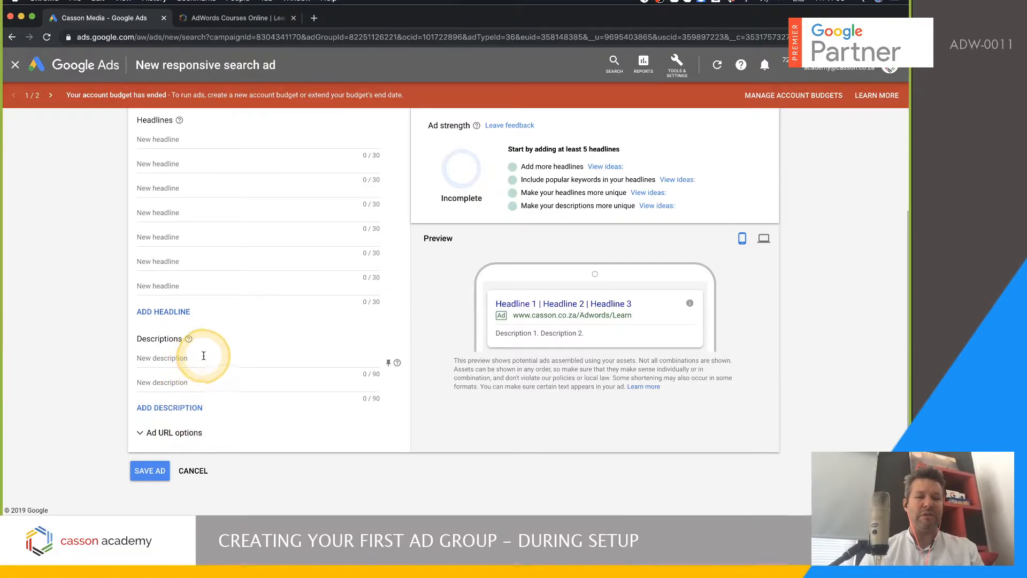
Enter "Adwords Courses" as the first headline of the responsive search ad.
scroll(202, 392, "up", 5)
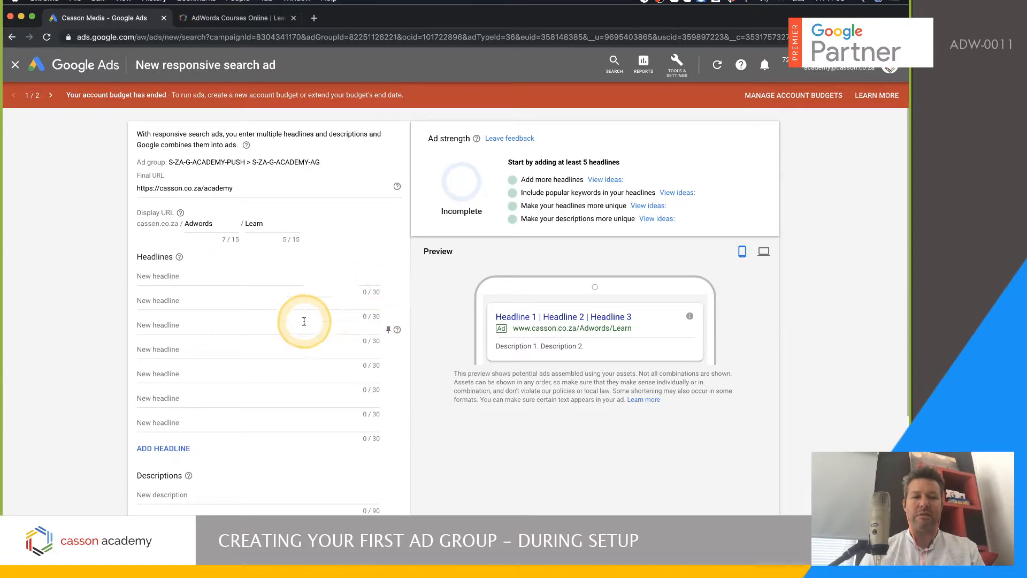
left_click(258, 279)
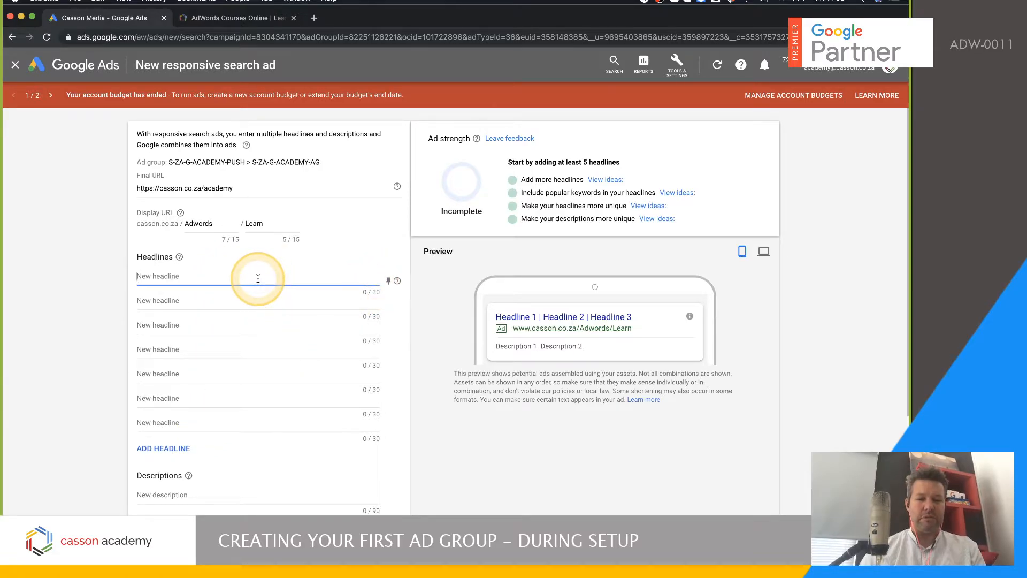
type("Ad")
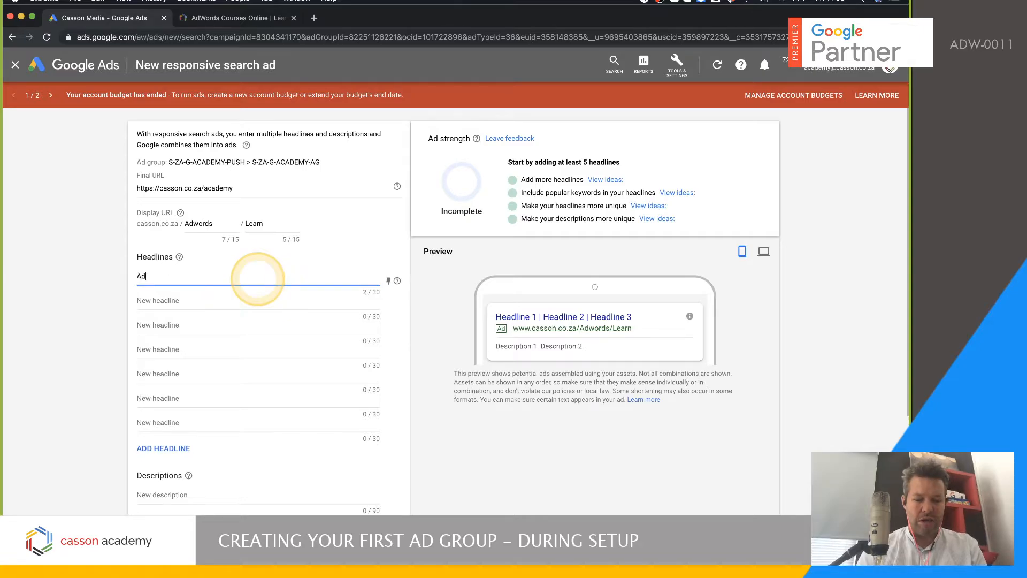
type("words Courses")
Use the suggested ideas "Learn Something New" and "Casson Academy" as the second and third headlines.
left_click(202, 302)
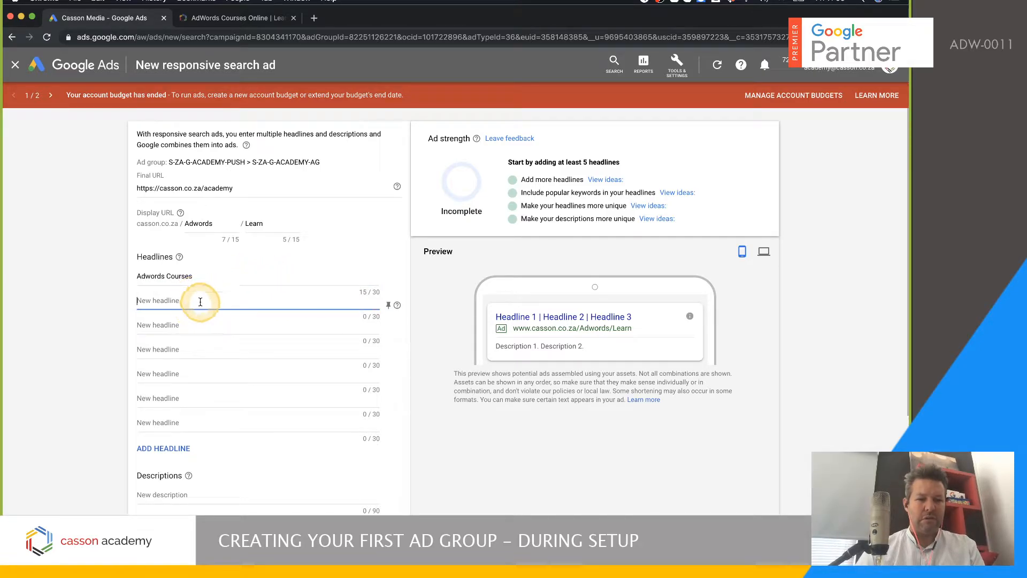
left_click(187, 342)
left_click(167, 325)
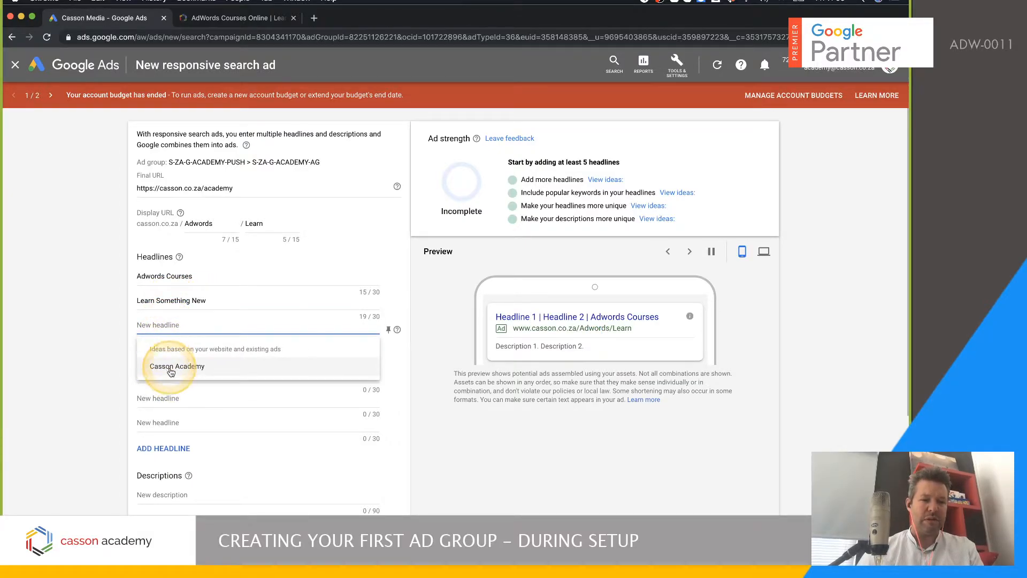
left_click(168, 366)
Enter "Learn Online Today" as the fourth headline and "Step-By-Step Walkthrough" as the fifth.
left_click(172, 355)
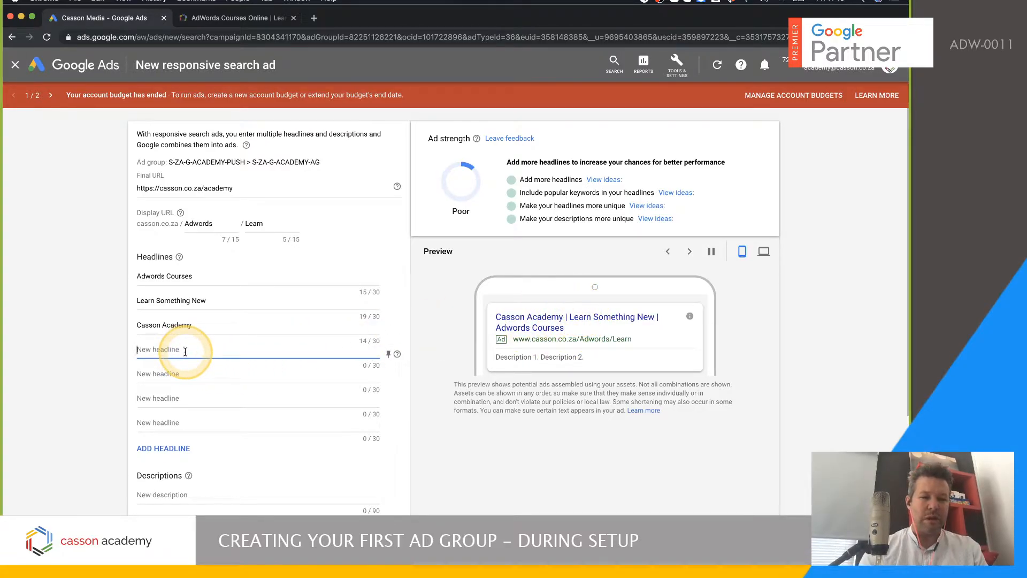
type("L")
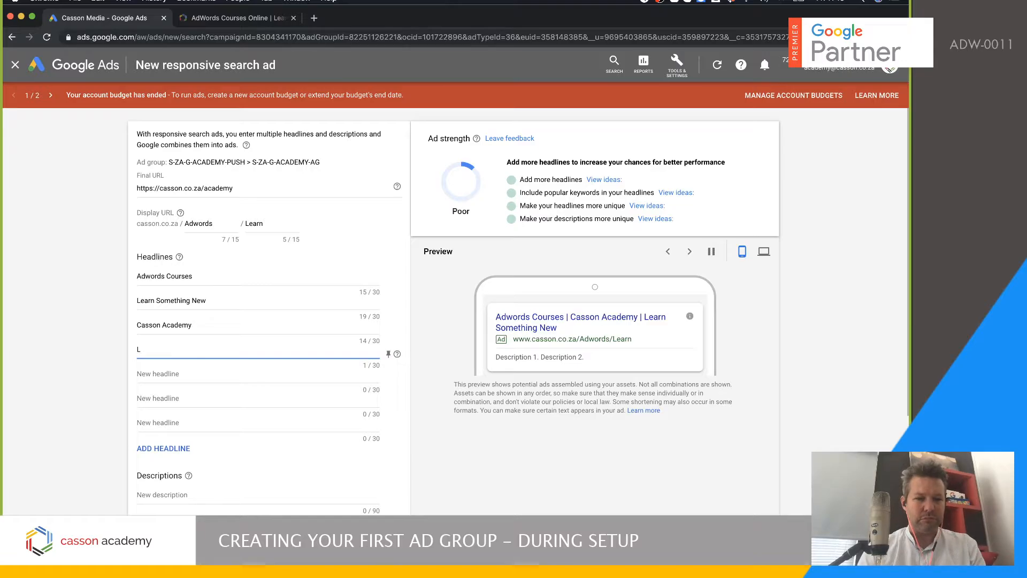
type("earn Onl")
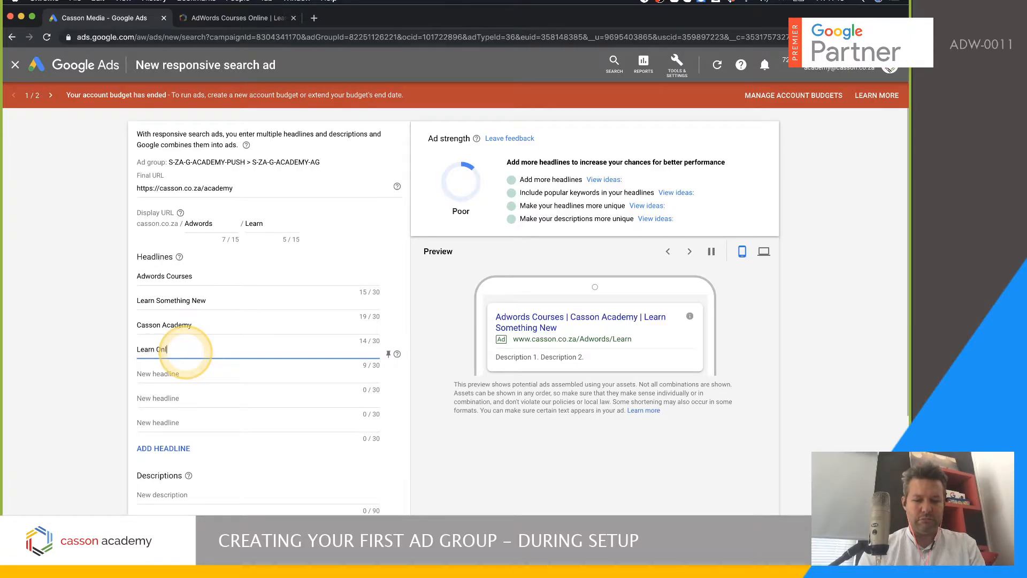
type("ine Today")
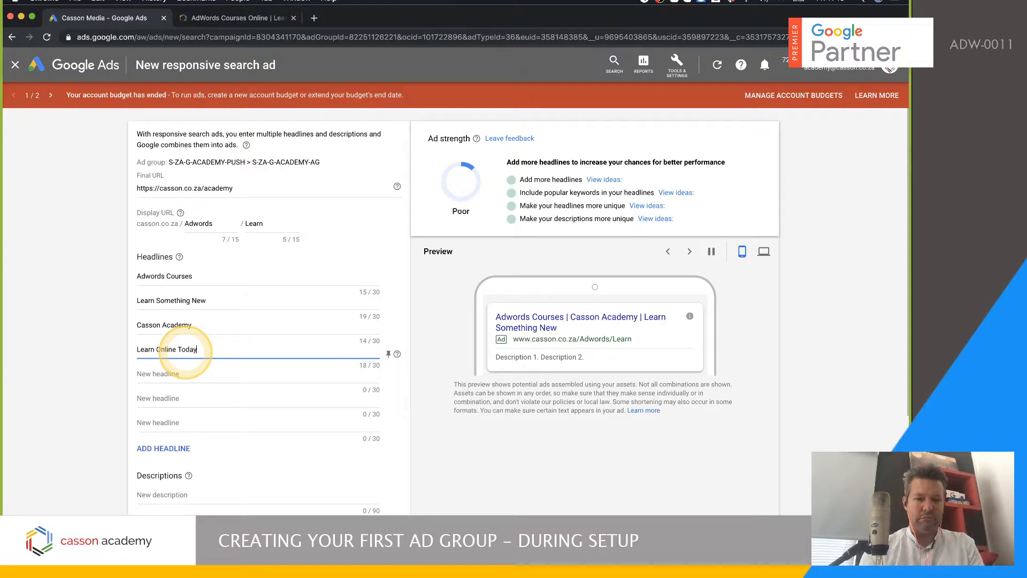
left_click(187, 381)
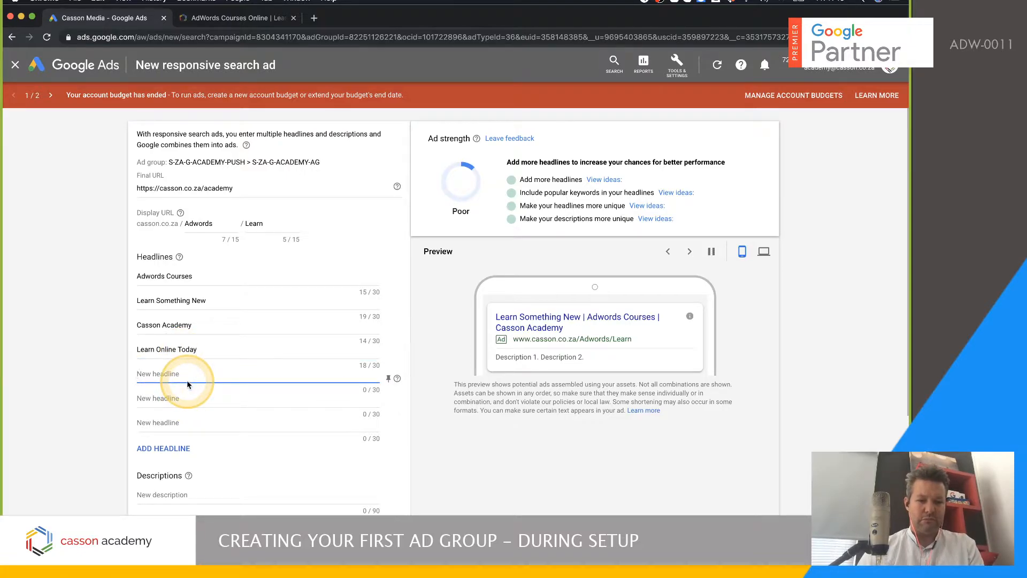
type("Step")
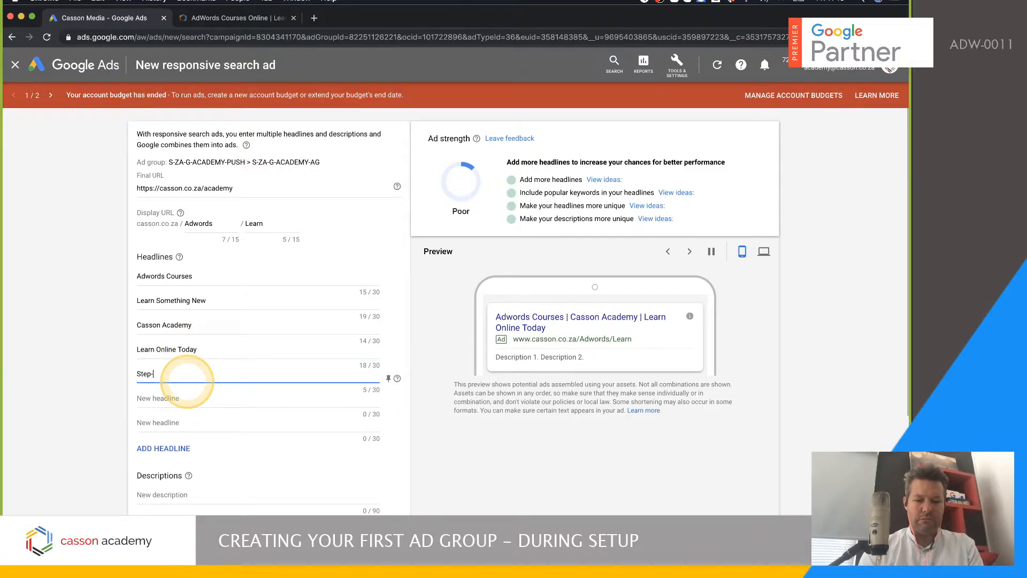
type("-By Step Walk")
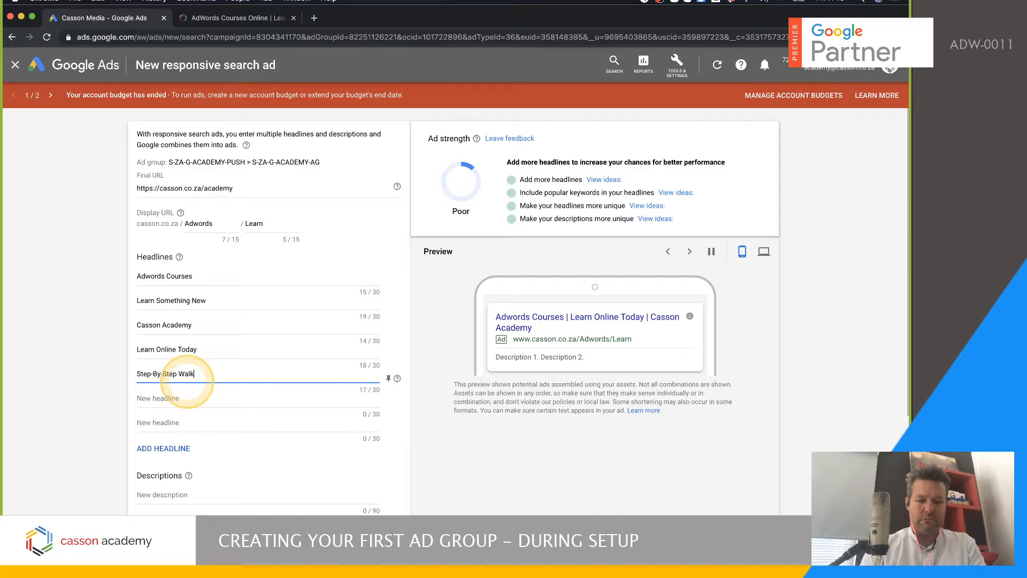
type("through")
Enter "From Basic to Advanced" as the sixth headline and "Bi-Weekly Live Lessons" as the seventh.
left_click(180, 399)
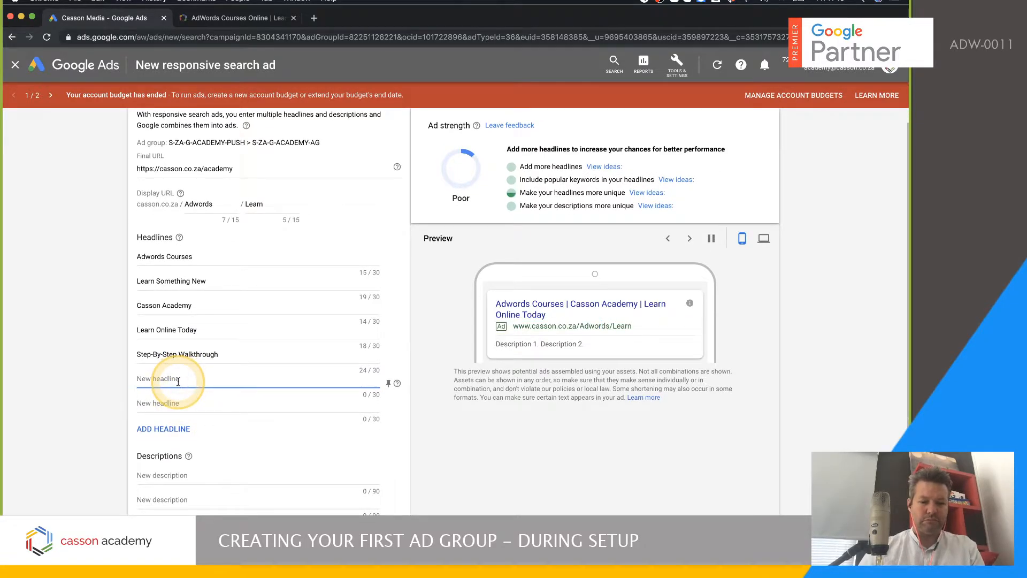
type("From")
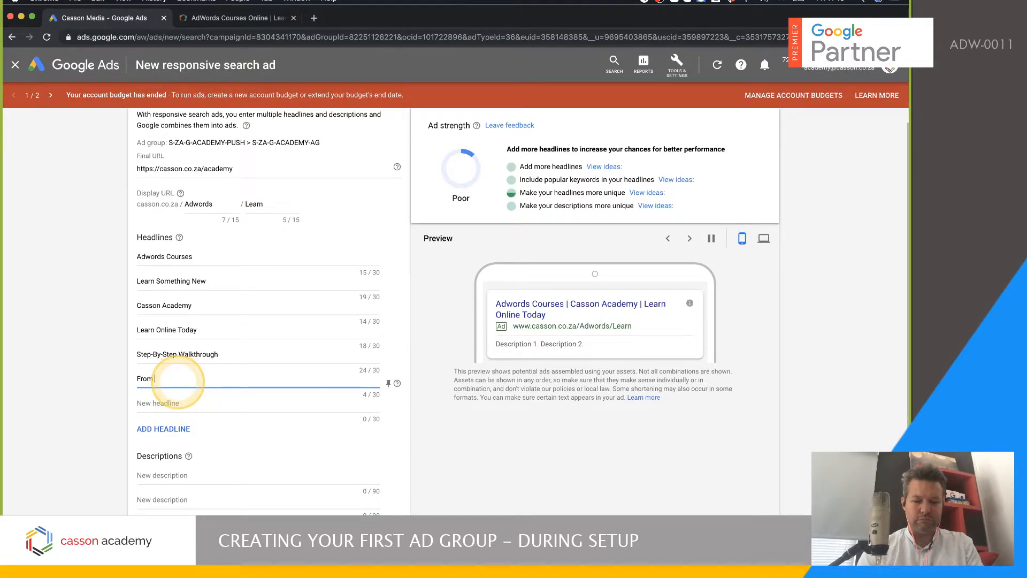
type(" Basic to")
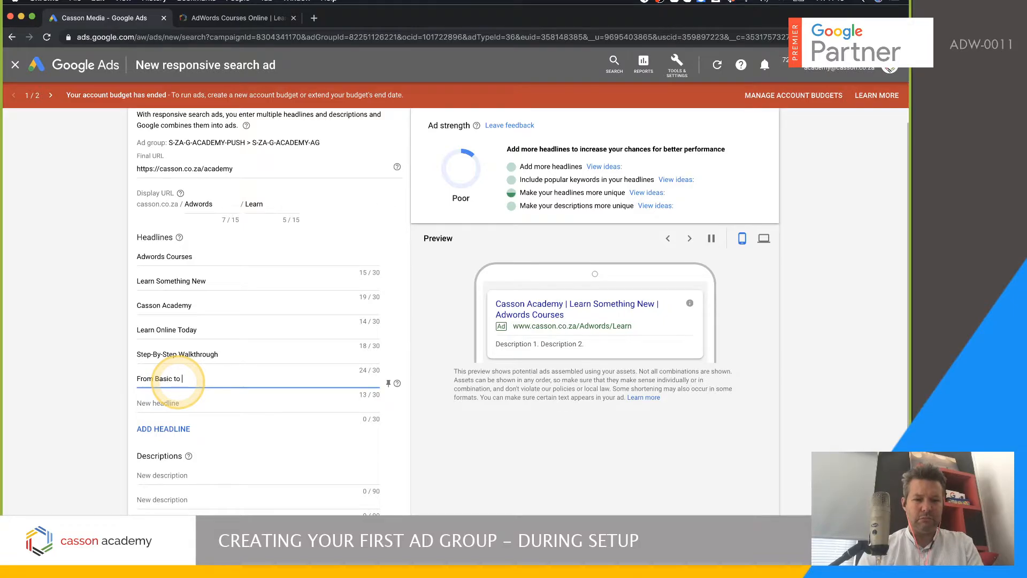
type(" Advanced")
left_click(169, 410)
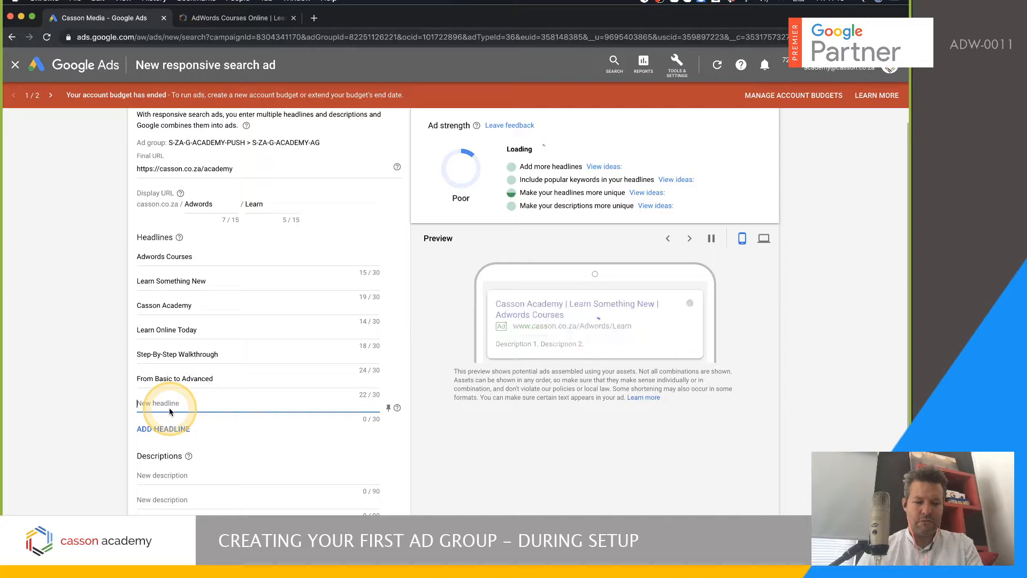
type("Bi-")
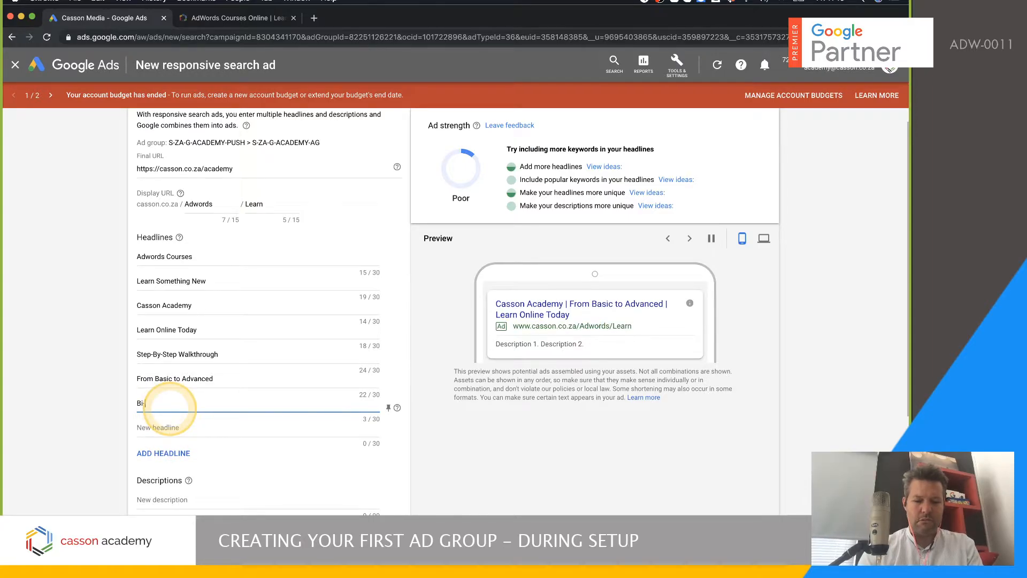
type("Weekly")
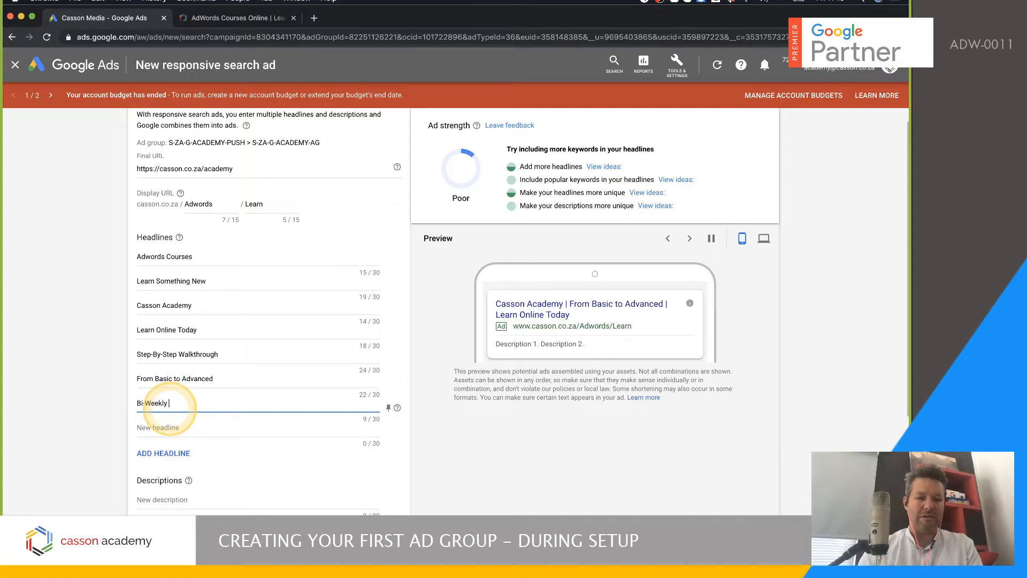
type(" Live Le")
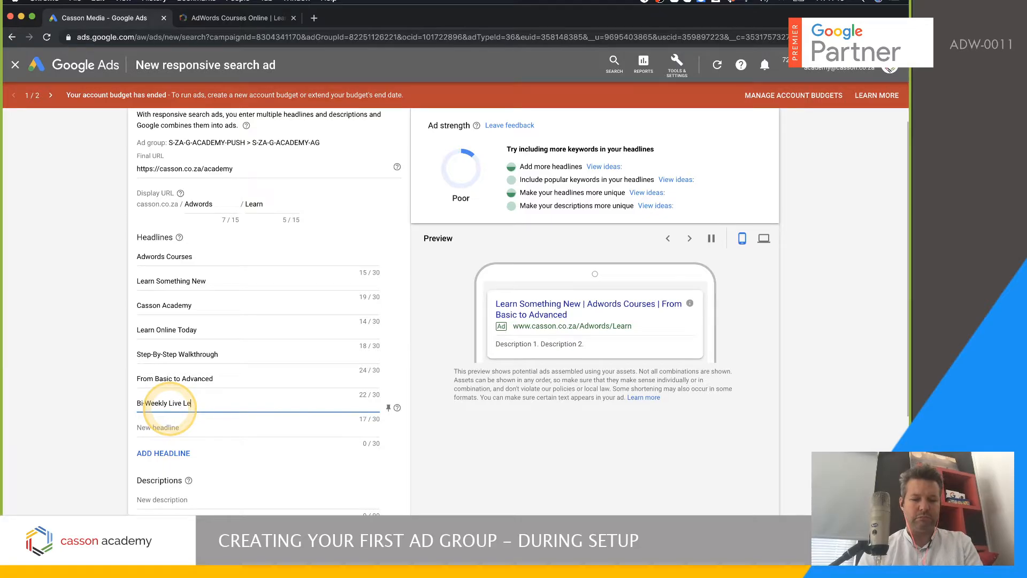
type("ssons")
Enter "Interactive Sessions" as the eighth headline of the responsive search ad.
left_click(176, 427)
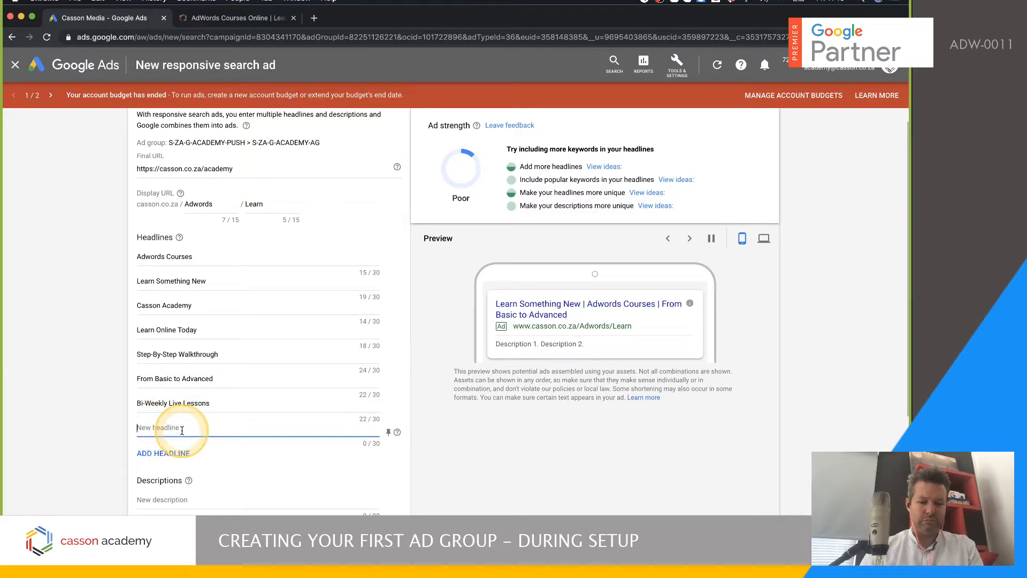
type("Interactive")
left_click(182, 431)
type("Sessions")
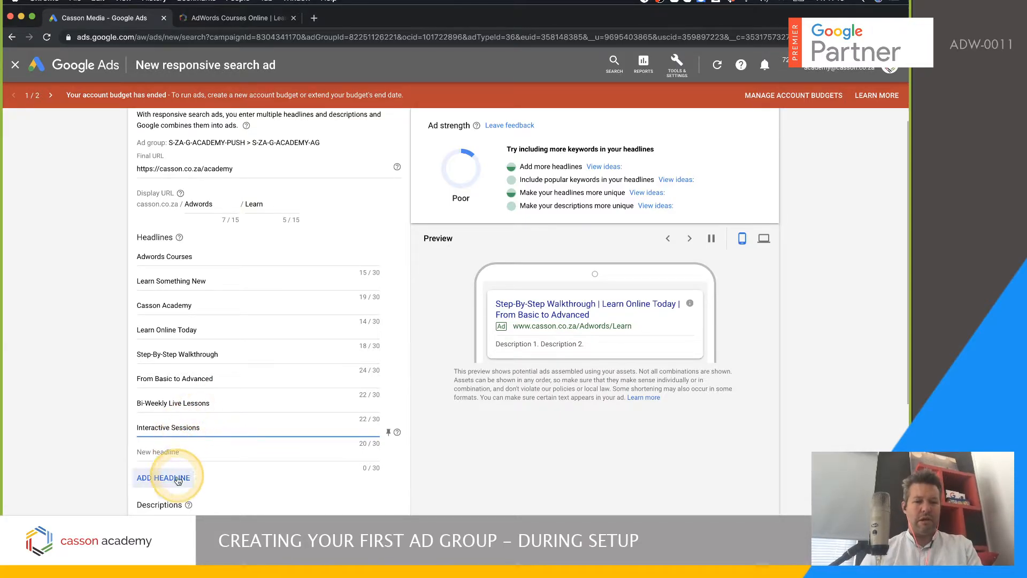
Enter a ninth headline that credits the instructor, with "by" followed by the instructor's full name.
scroll(181, 452, "down", 2)
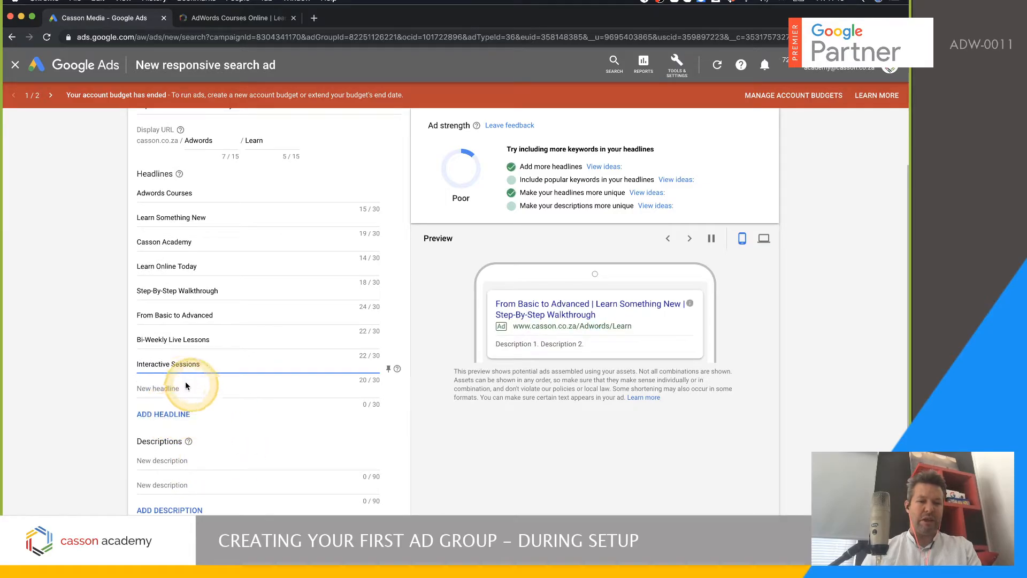
left_click(170, 392)
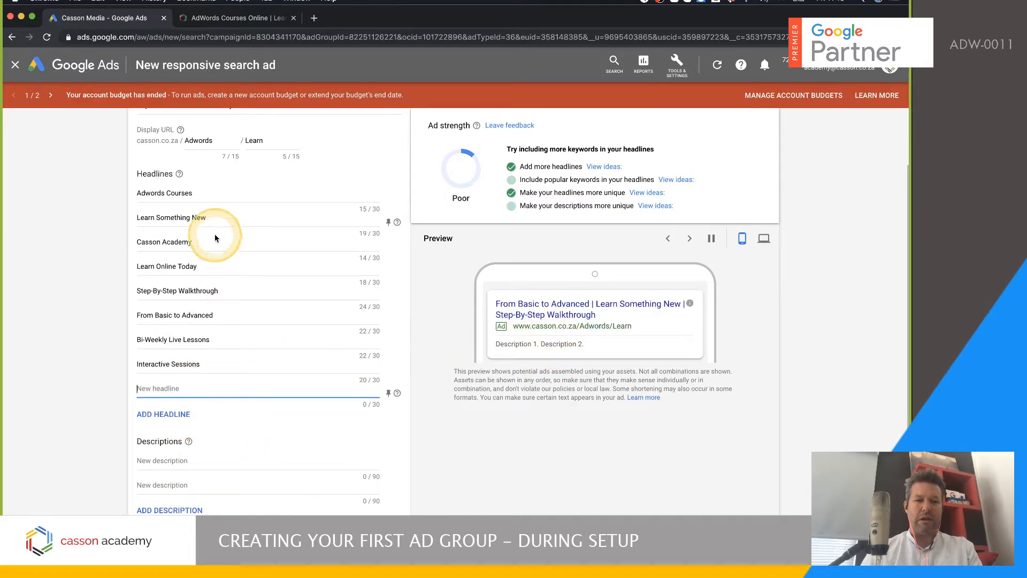
left_click(171, 388)
type("b")
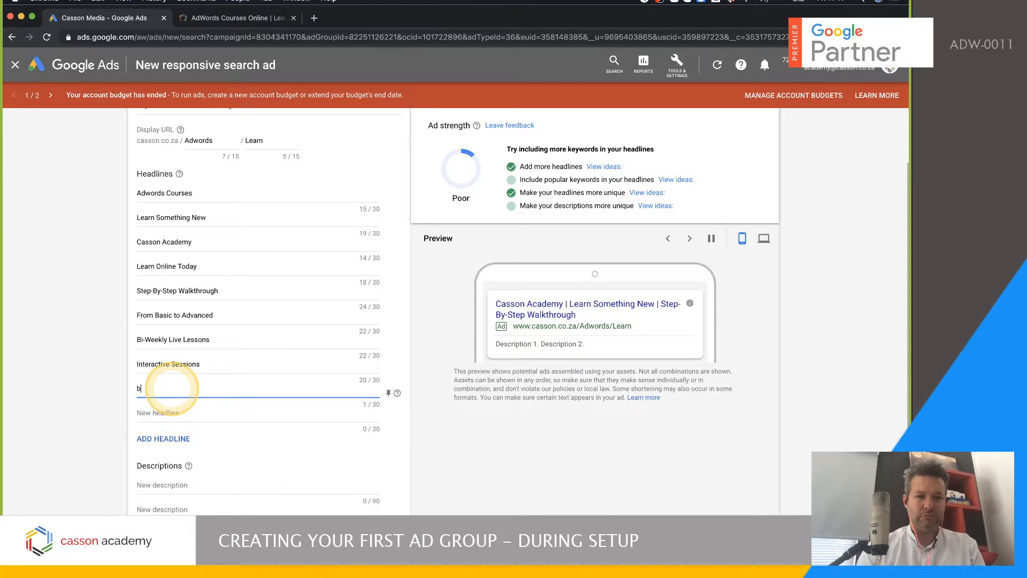
type("y Bry")
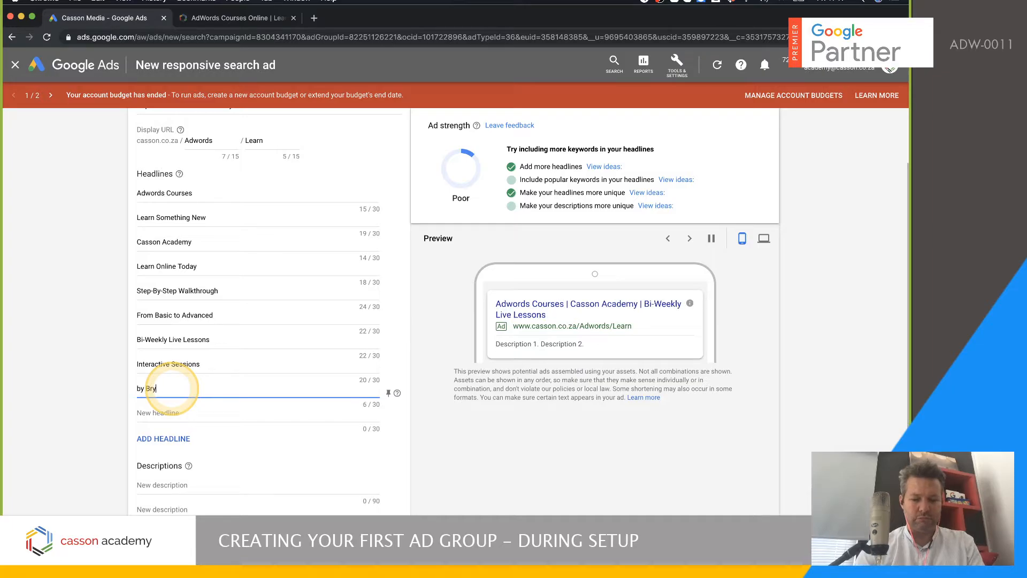
type("an Casson")
Enter "How to Do Ads?" as the tenth headline, with "Do" capitalised.
left_click(193, 413)
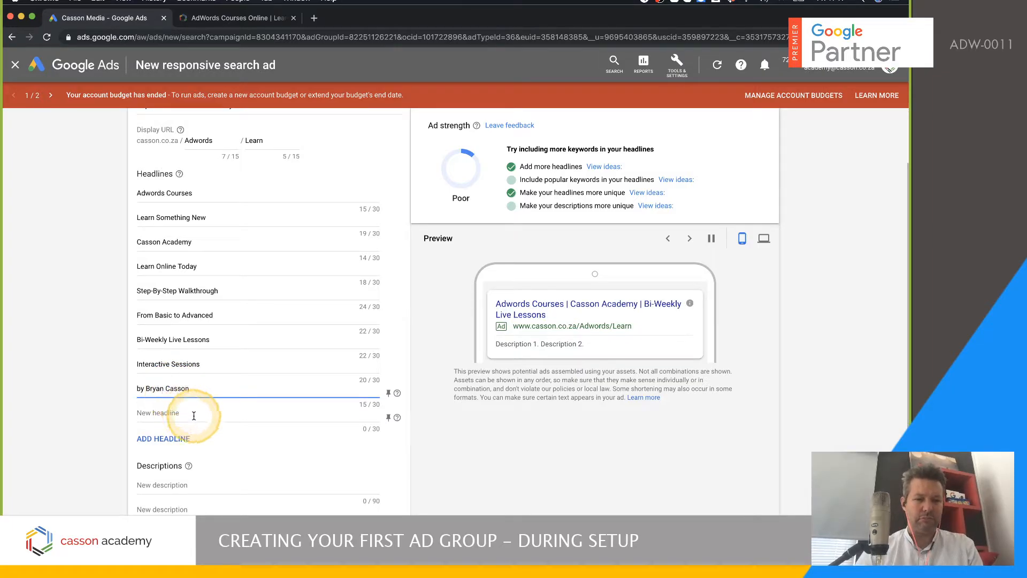
scroll(189, 418, "down", 1)
scroll(188, 418, "down", 1)
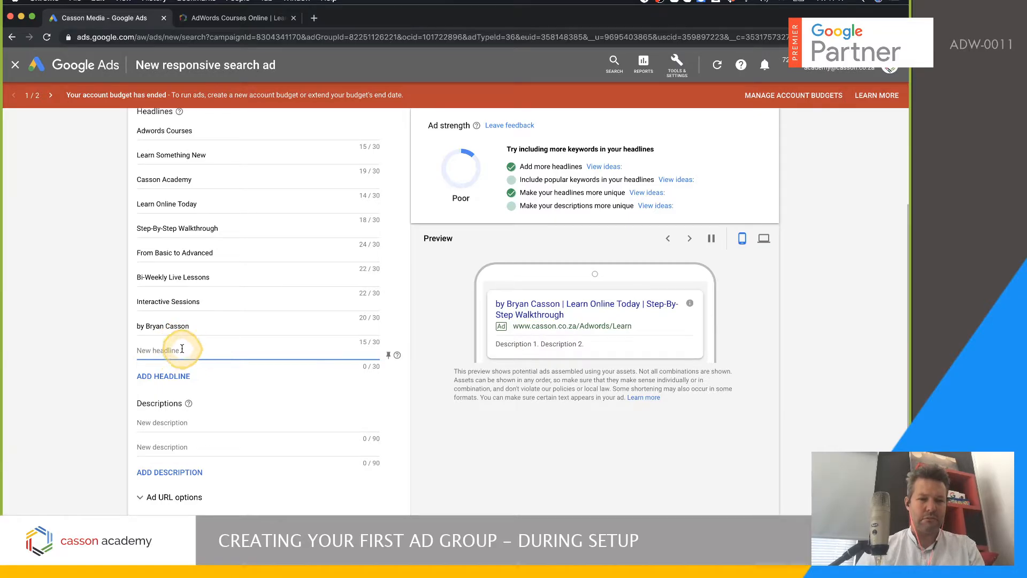
type("How ")
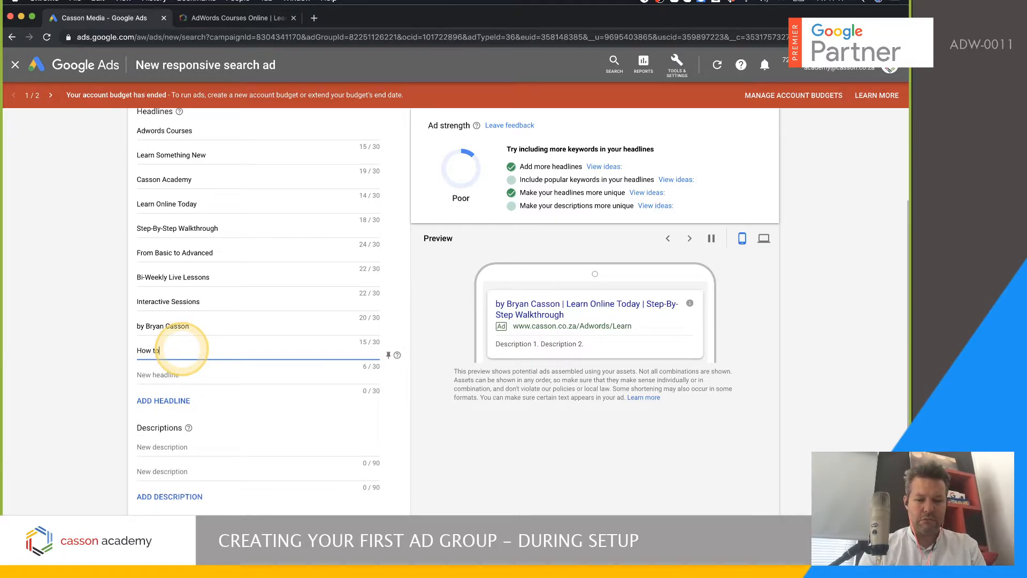
type("to do")
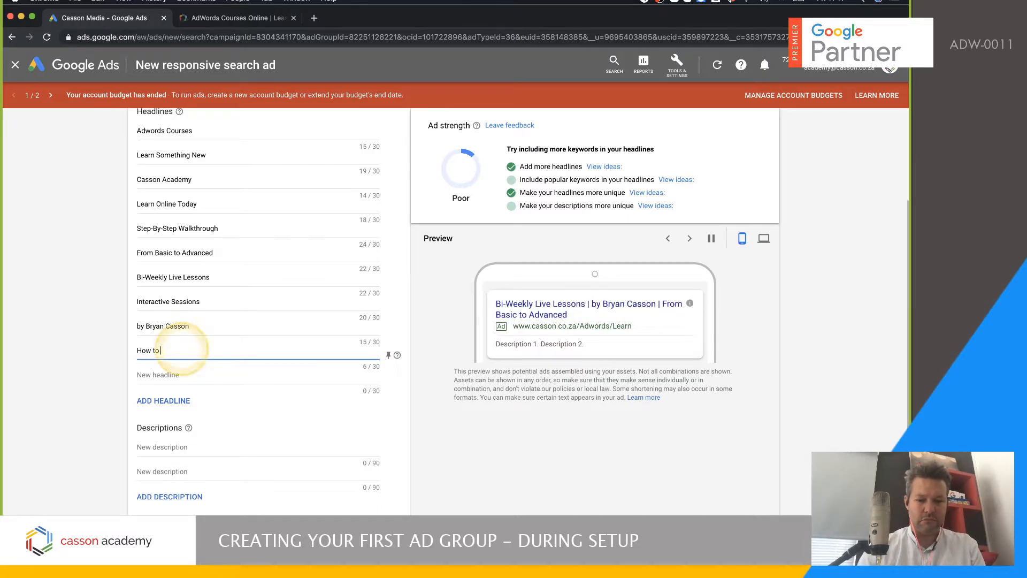
key("BackSpace")
key("BackSpace")
key("BackSpace")
key("BackSpace")
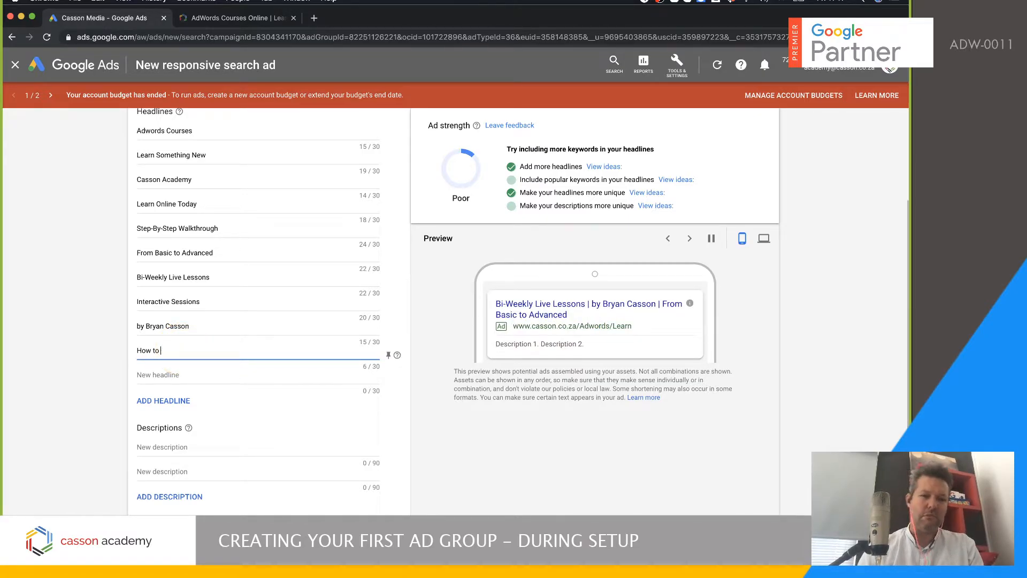
type("Do A")
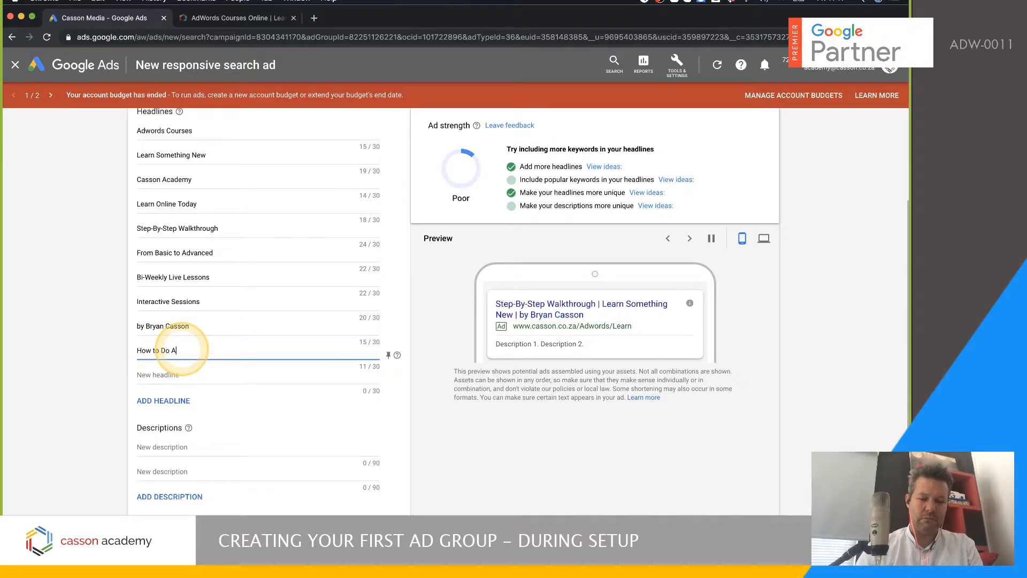
type("ds?")
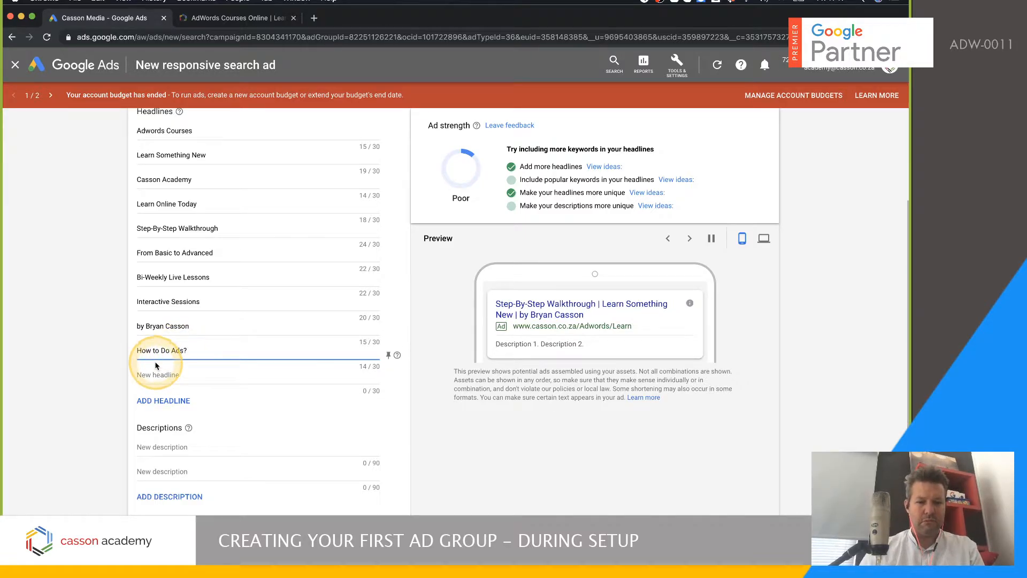
Enter "Workshops Also Available" as the eleventh headline of the responsive search ad.
left_click(198, 375)
scroll(199, 376, "down", 3)
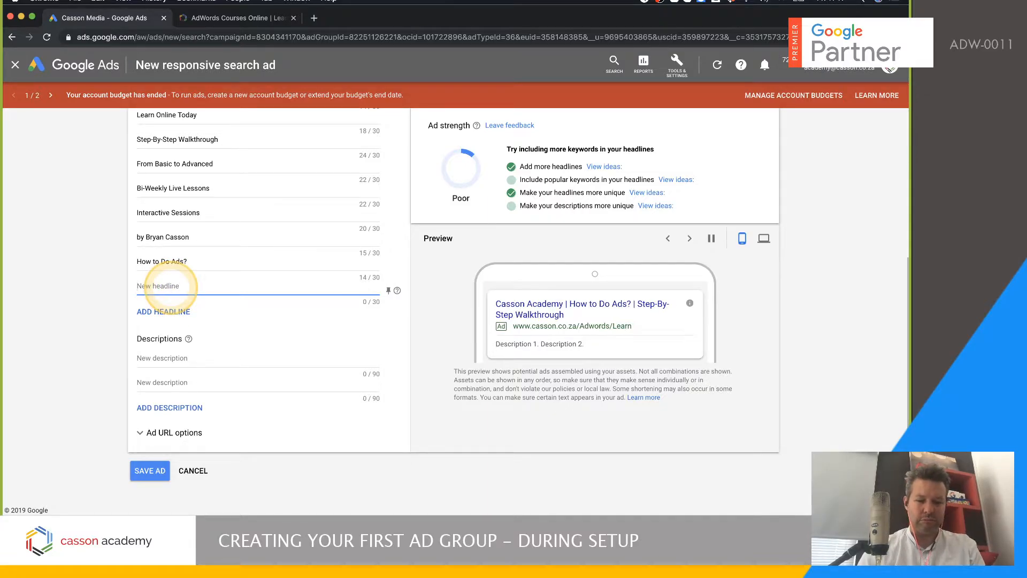
type("Worksho")
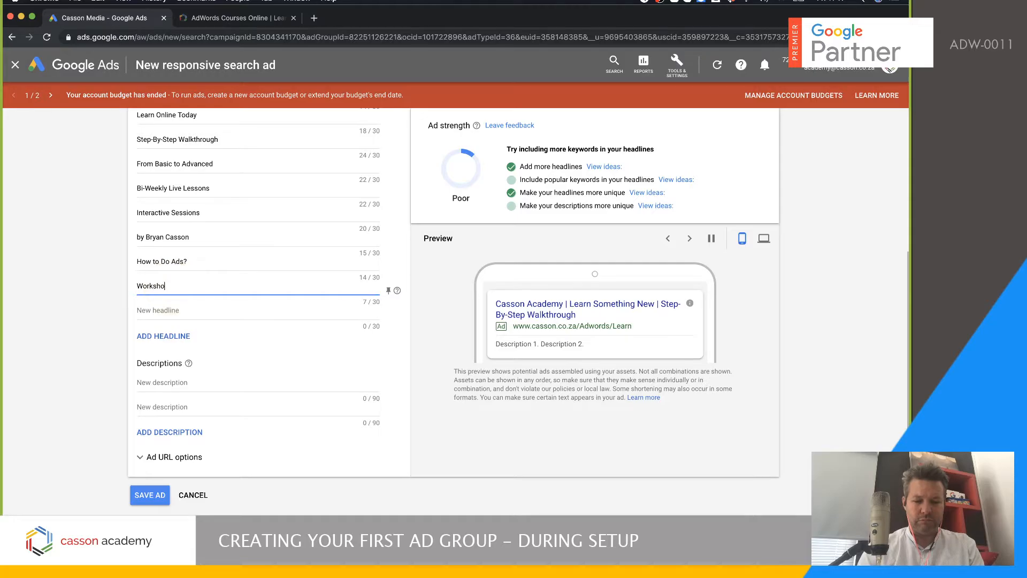
type("ps Also Av")
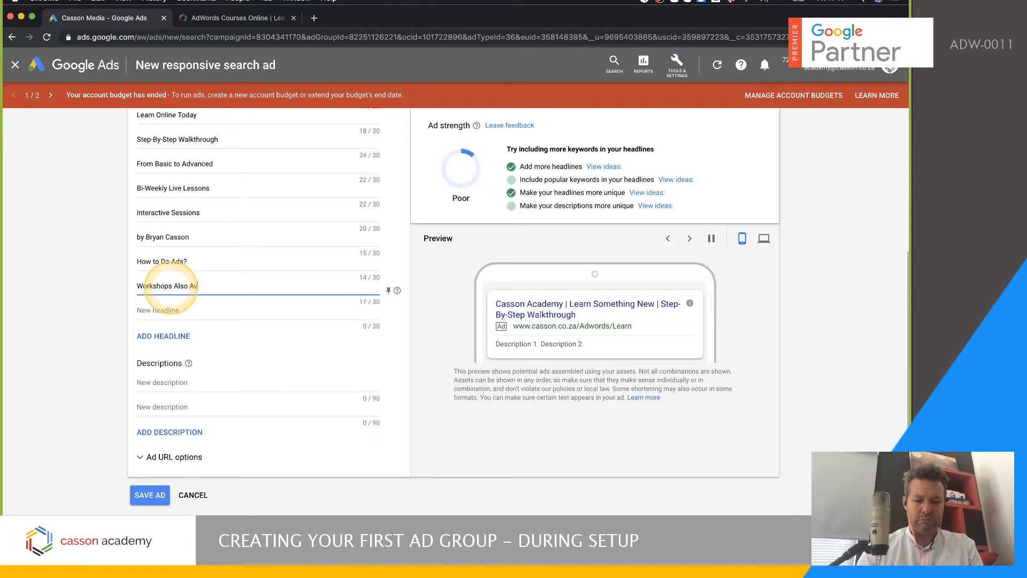
type("ailable")
Enter "Ongoing Support" as the twelfth headline, correcting the spelling of "Ongoing".
left_click(192, 314)
type("On")
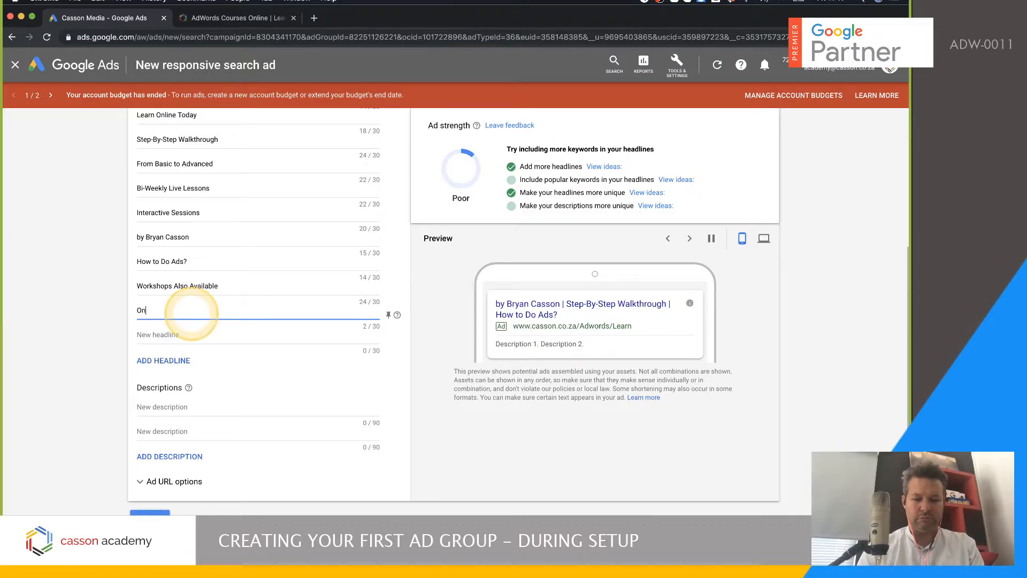
type("ging")
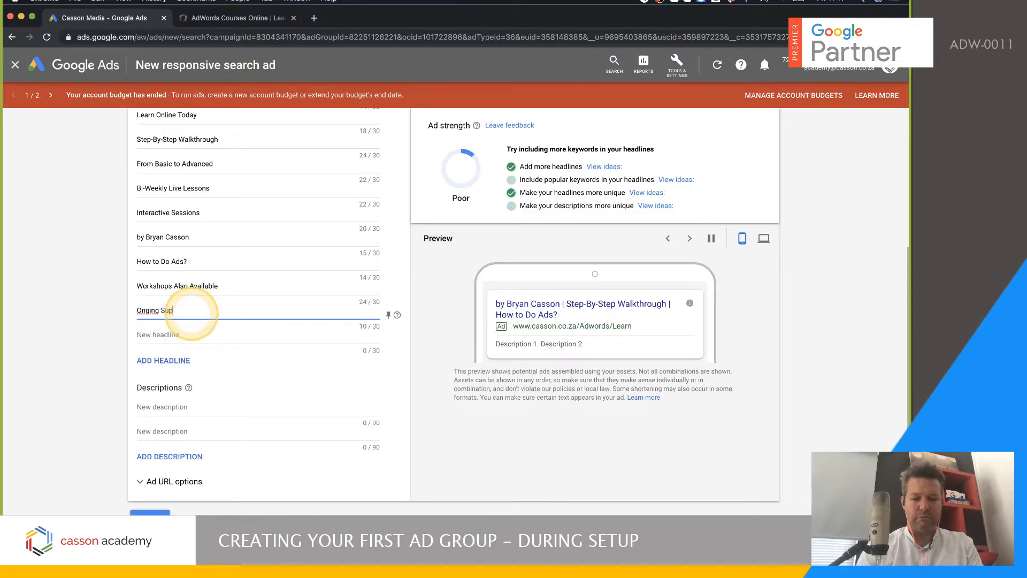
left_click(148, 311)
type("o")
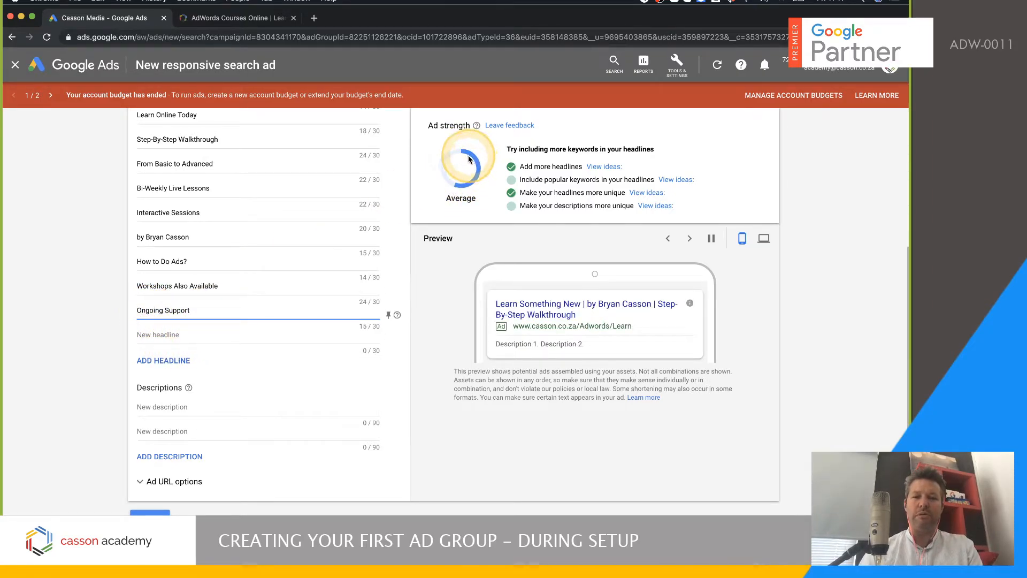
left_click(228, 334)
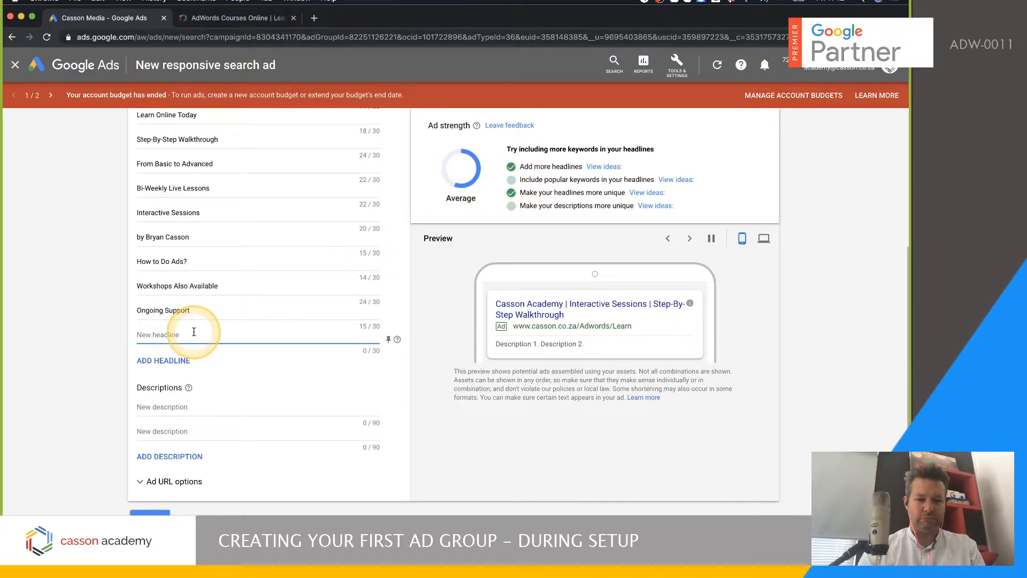
type("B")
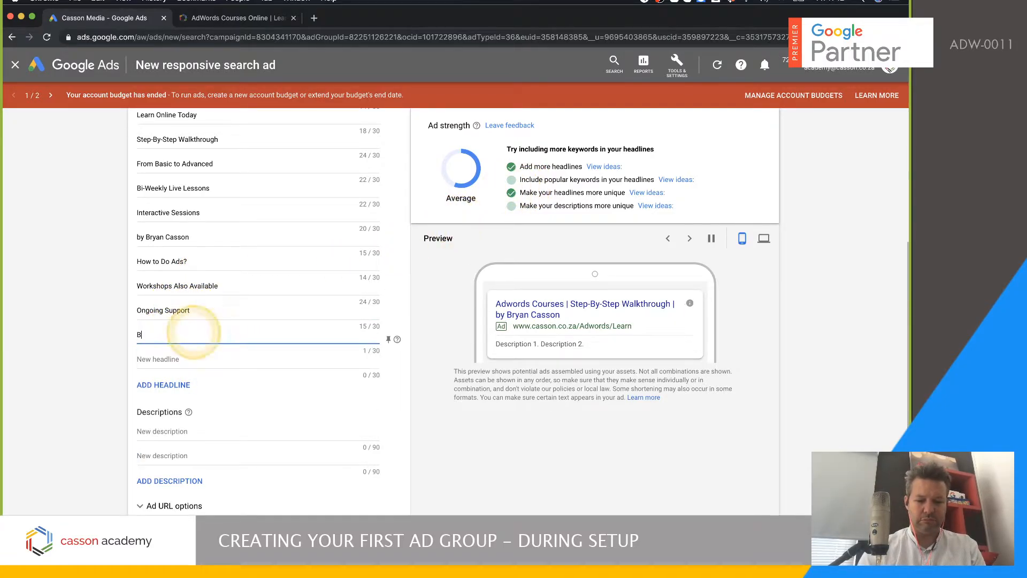
type("ook Tim")
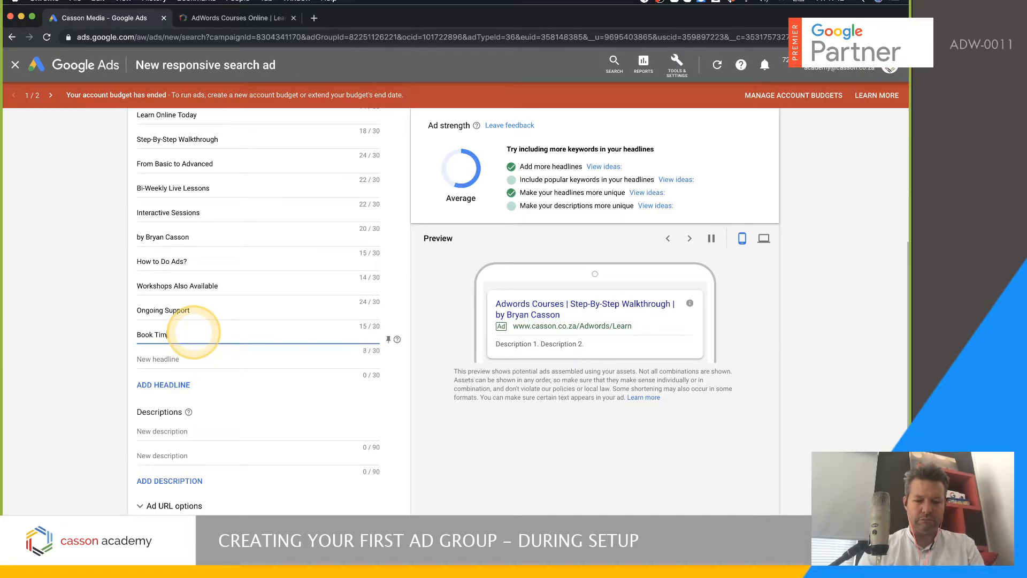
key("BackSpace")
key("BackSpace")
key("BackSpace")
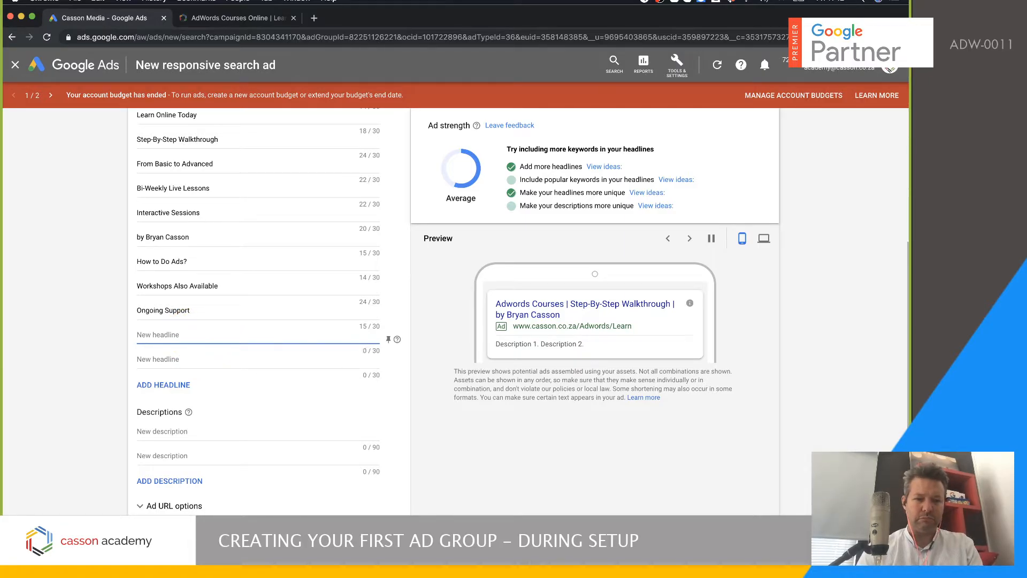
Enter "Full Documentation for Lessons" as the thirteenth headline, keeping it within the 30-character limit.
type("Full Do")
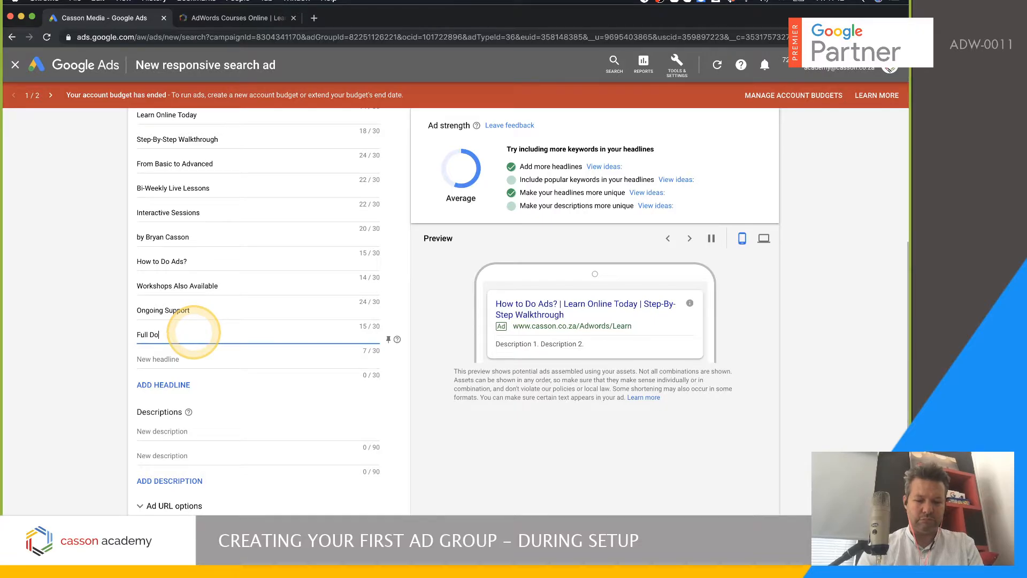
type("cumentat")
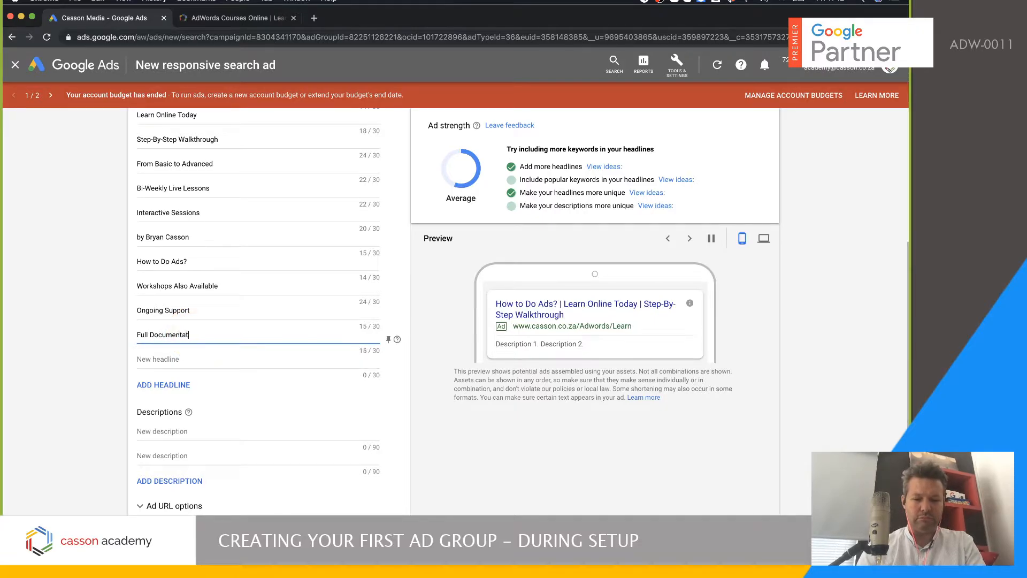
type("ion for")
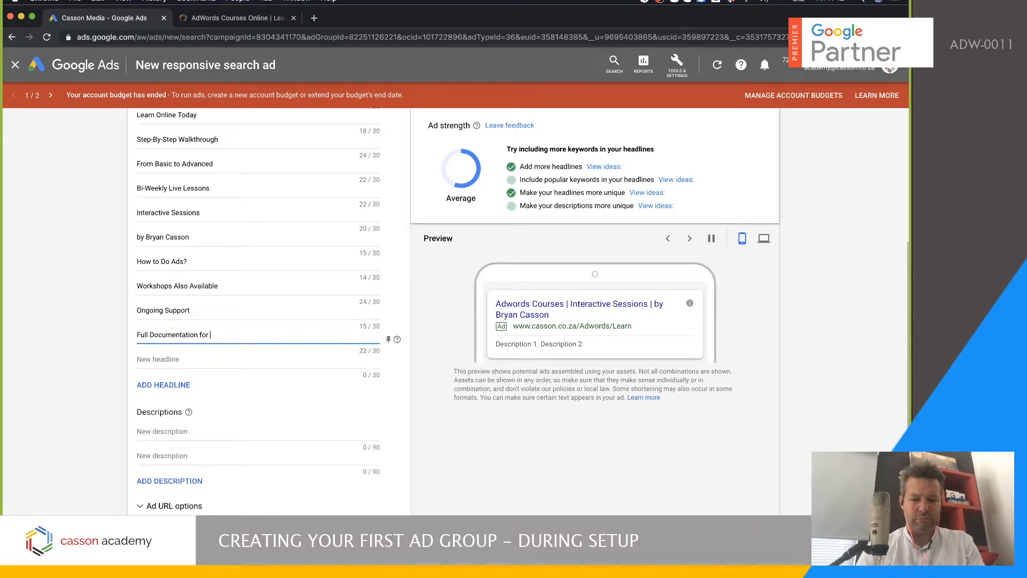
type(" Each ")
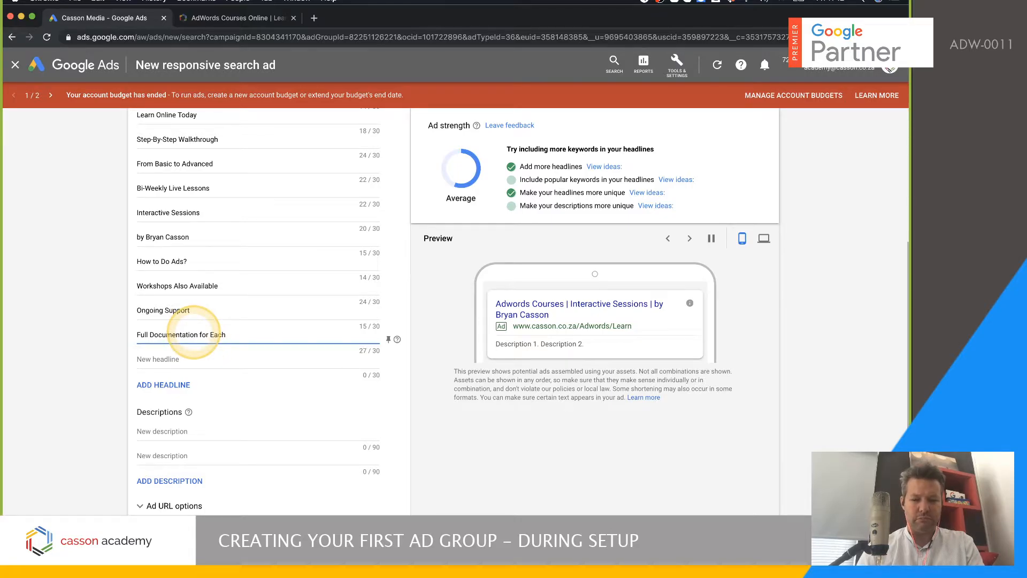
type("Lesson")
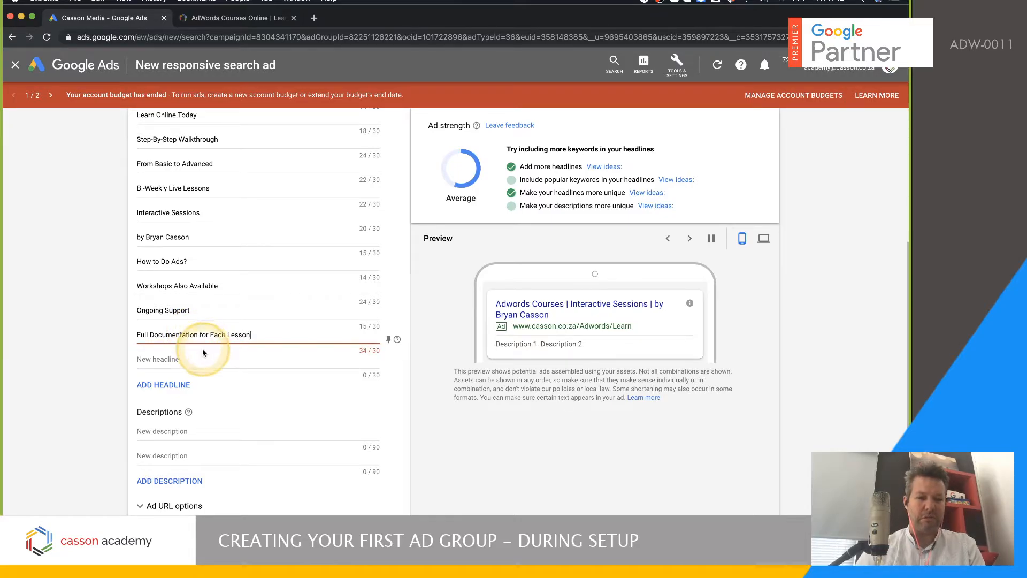
key("BackSpace")
left_click(244, 332)
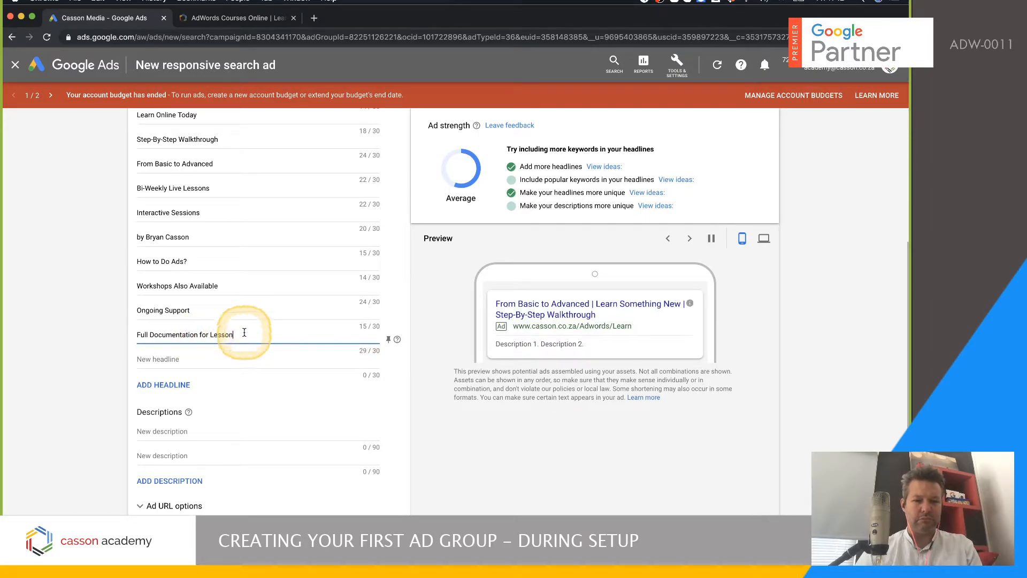
type("s")
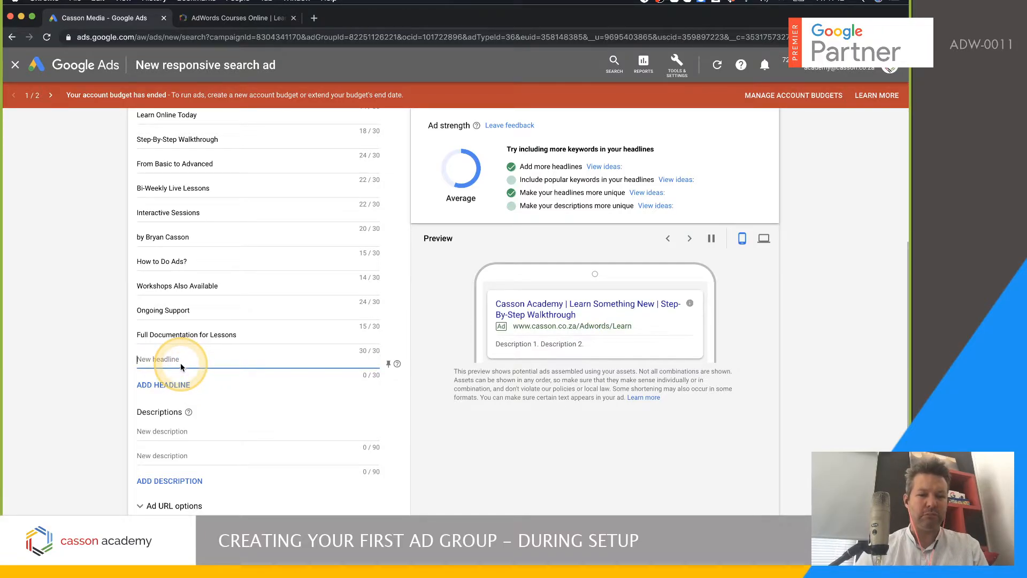
Enter "FAQ's for Each Lesson" as the fourteenth headline of the responsive search ad.
type("FAQ")
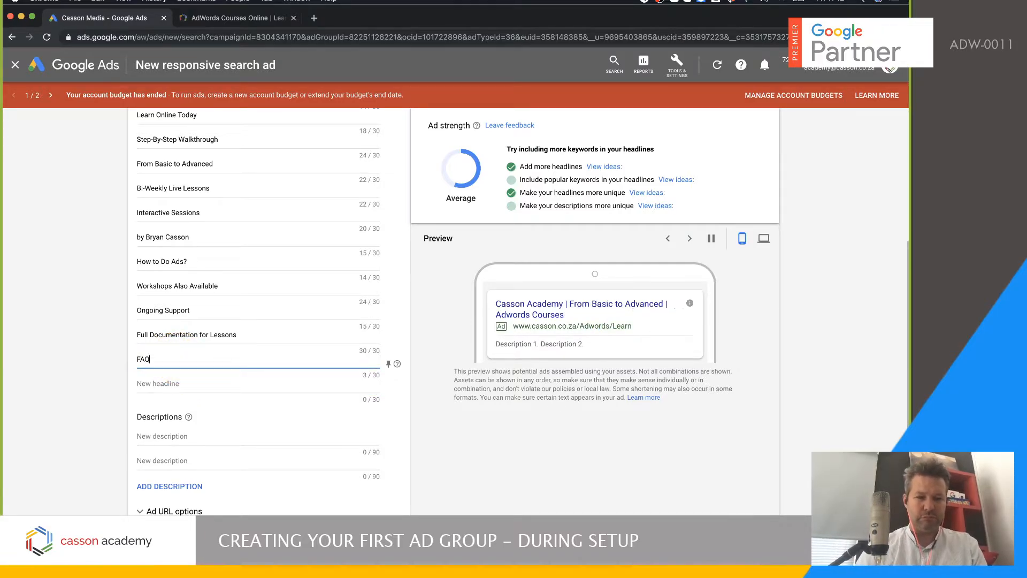
left_click(180, 359)
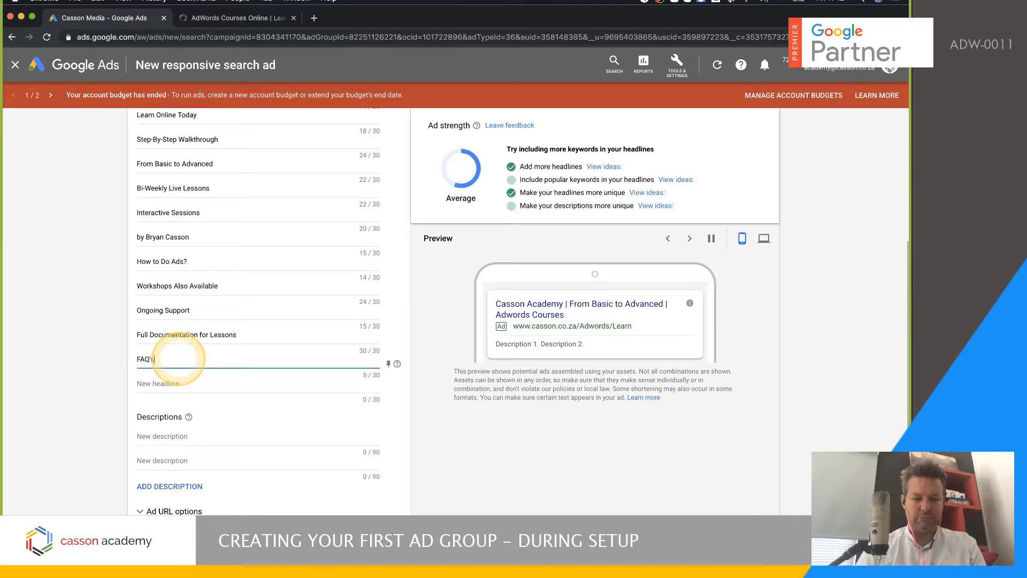
type("'s for Each Lesson")
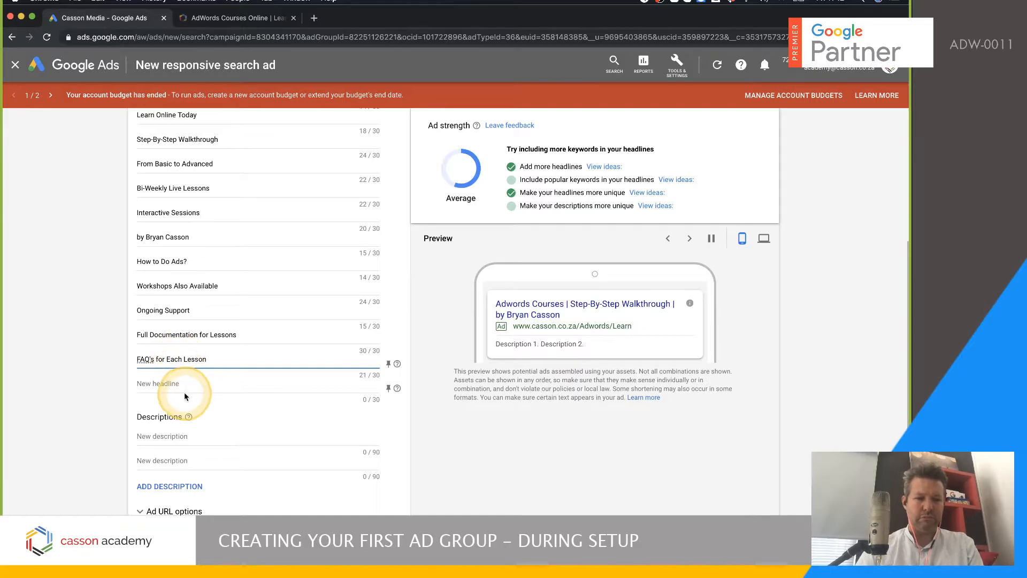
Enter "Online Quiz After Sessions" as the fifteenth headline of the responsive search ad.
left_click(176, 384)
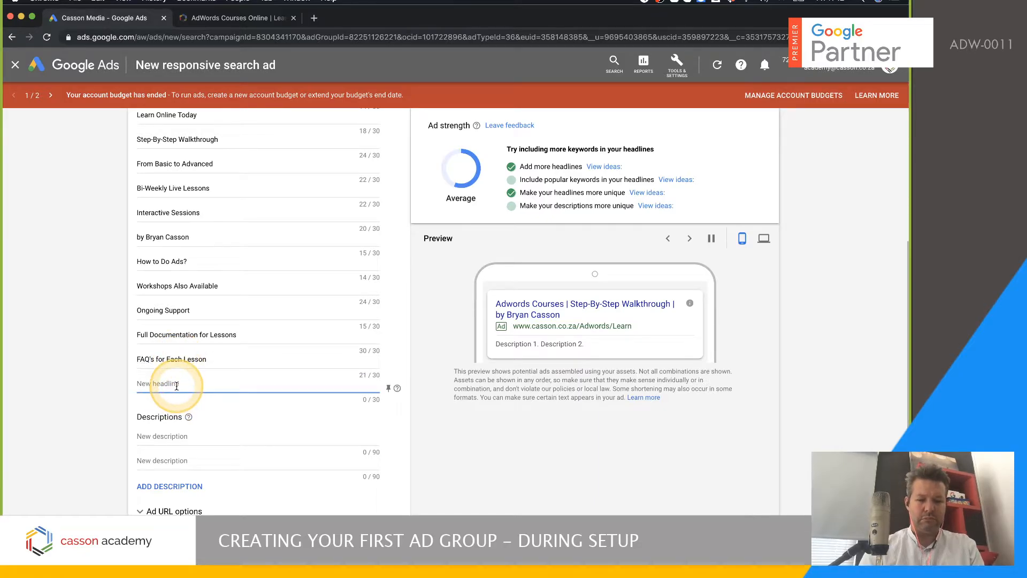
type("Online Qu")
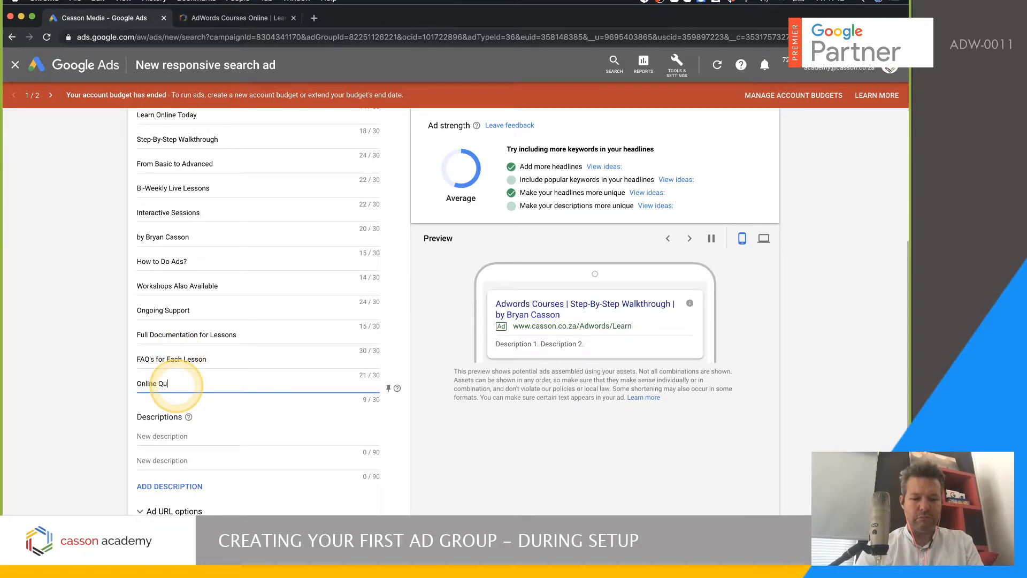
type("iz After")
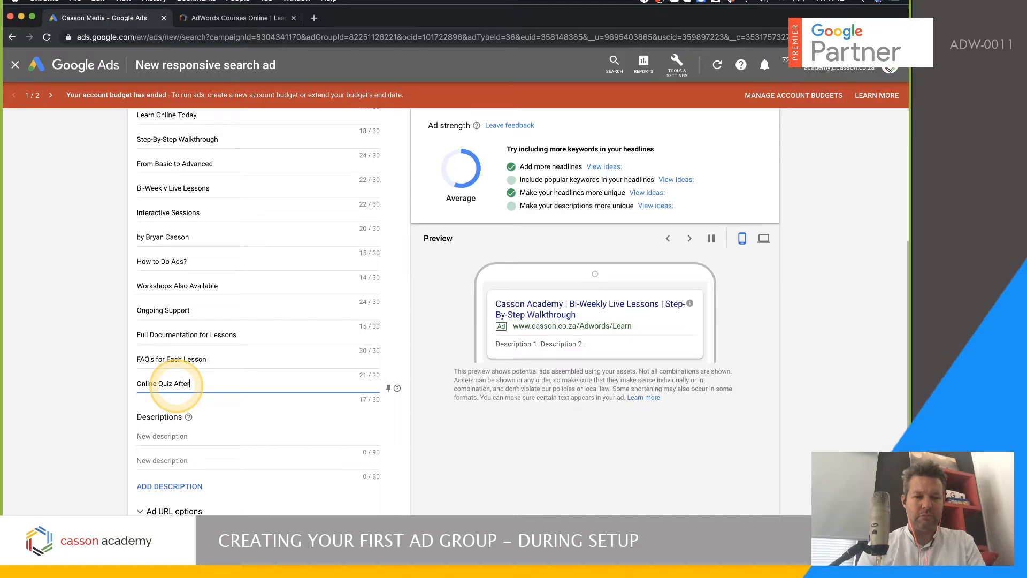
type(" Sessions")
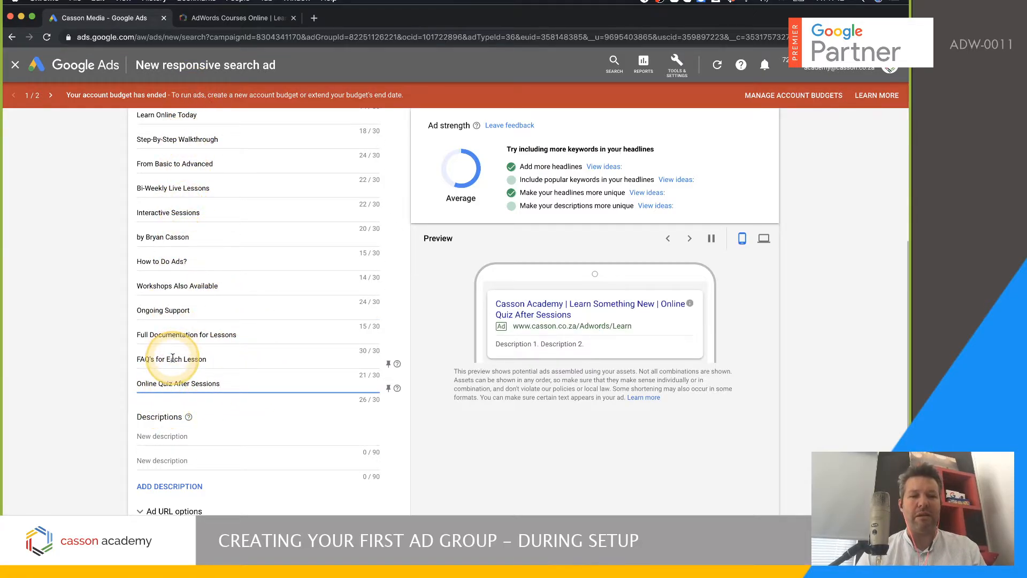
Fill the two descriptions with the suggested ideas "Improve Your Digital Marketing Skills" and "Introduction to the Casson Academy".
scroll(172, 355, "up", 3)
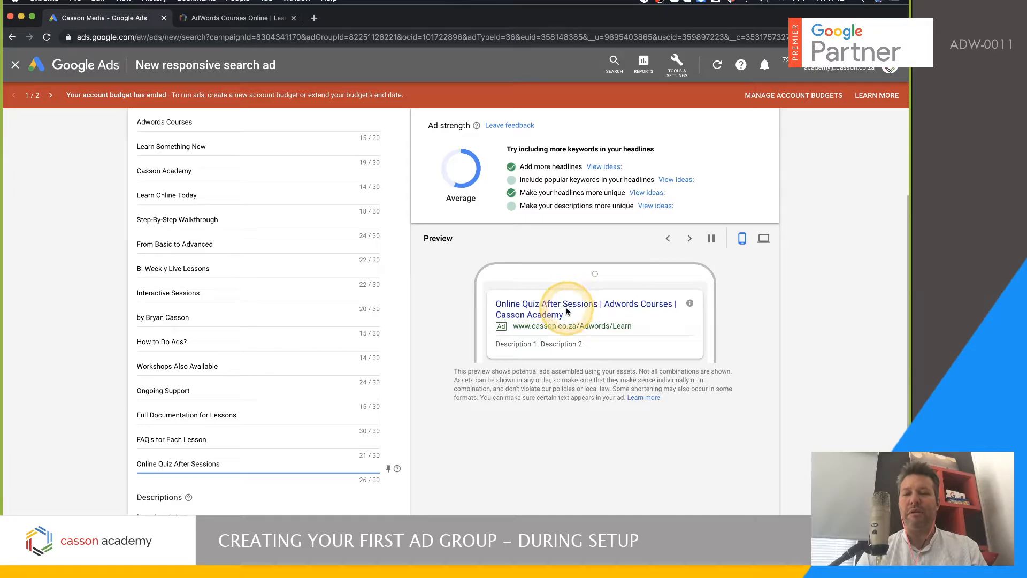
scroll(431, 263, "down", 1)
scroll(430, 263, "down", 3)
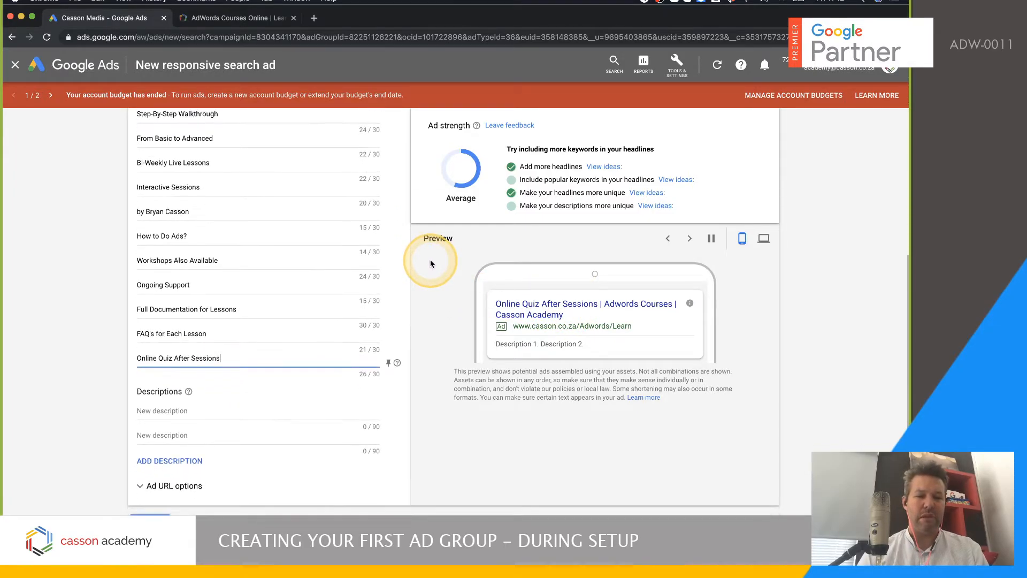
left_click(222, 413)
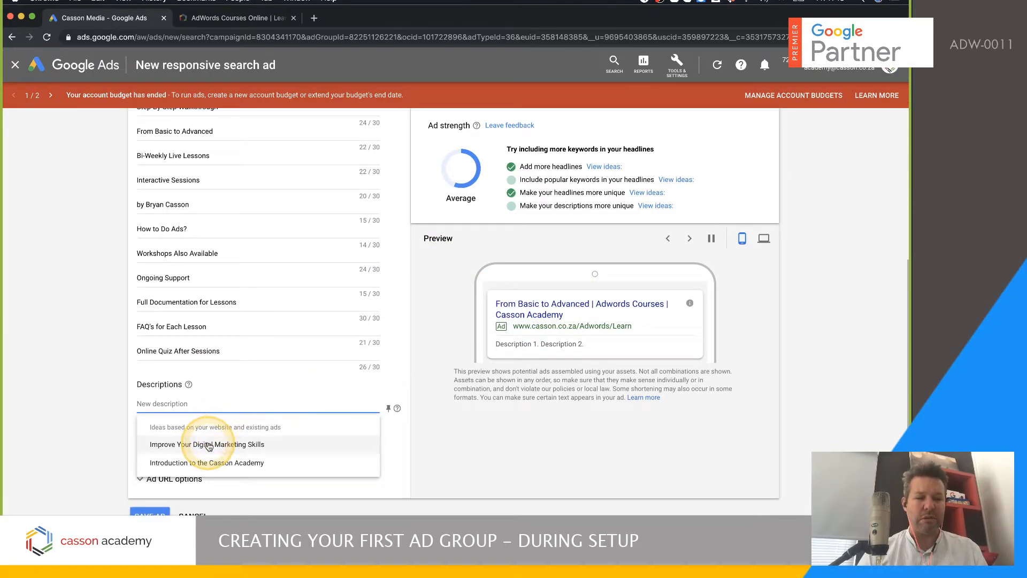
left_click(206, 452)
left_click(198, 425)
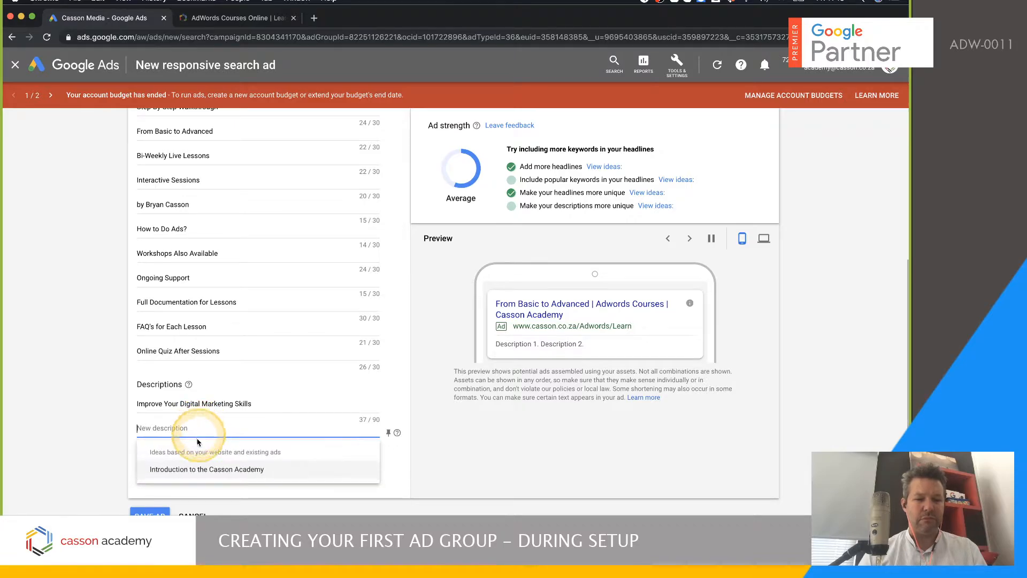
left_click(202, 470)
Add a third description to the responsive search ad and place the cursor in its empty field.
scroll(222, 434, "down", 2)
left_click(187, 411)
scroll(262, 425, "down", 1)
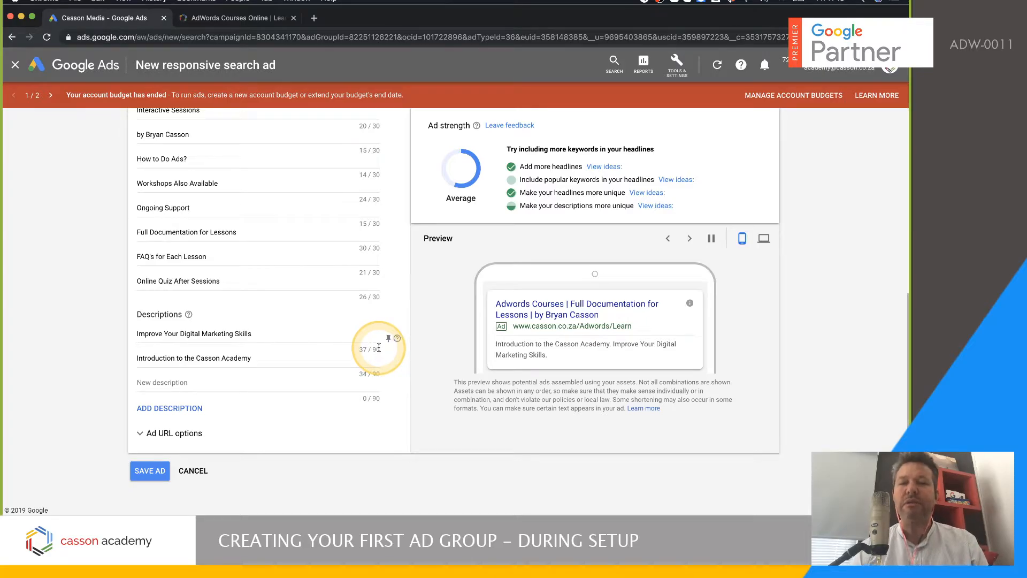
left_click(217, 385)
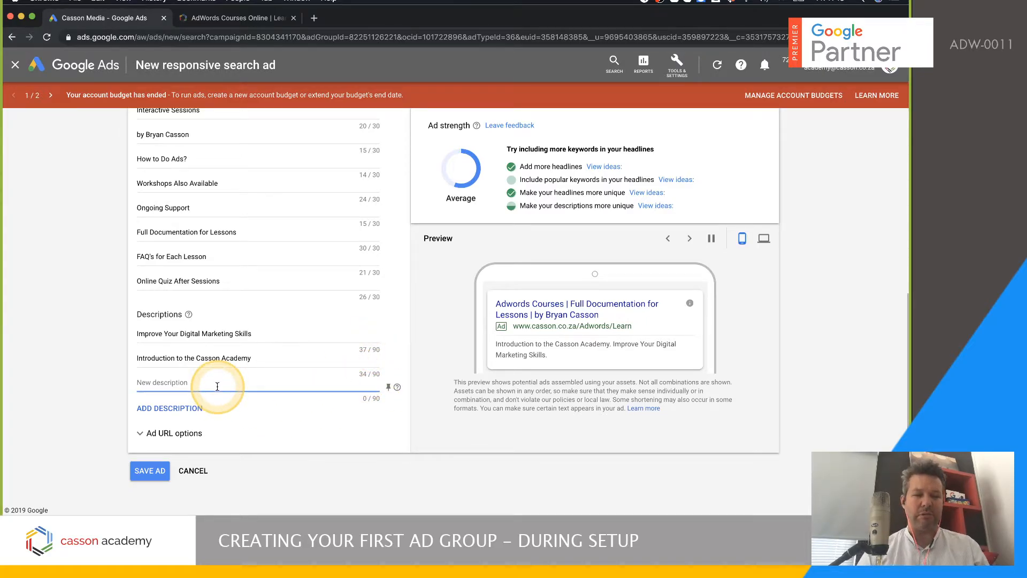
Switch to the Casson Academy website, open its home page and find the About text in the footer.
left_click(241, 18)
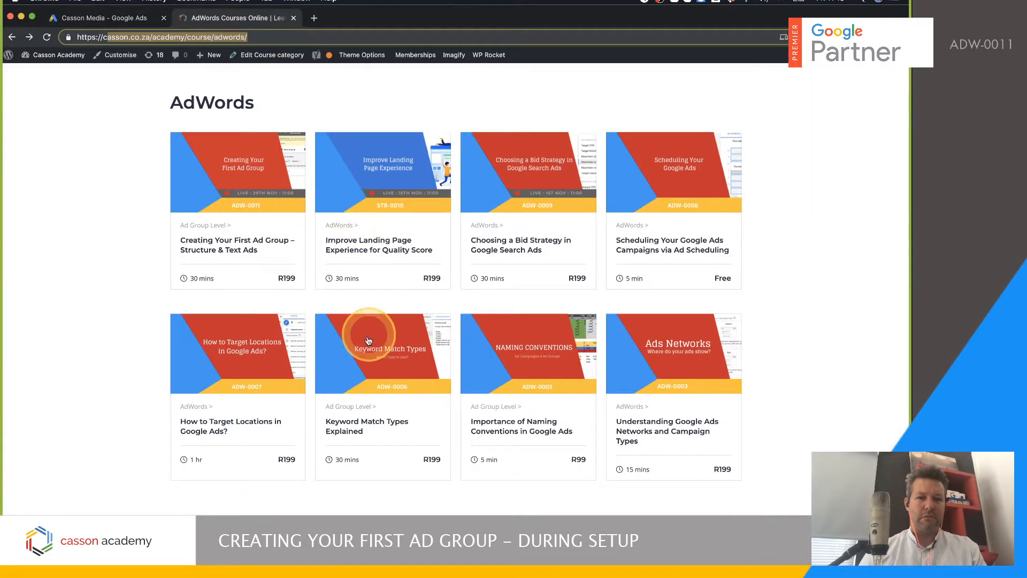
left_click(105, 128)
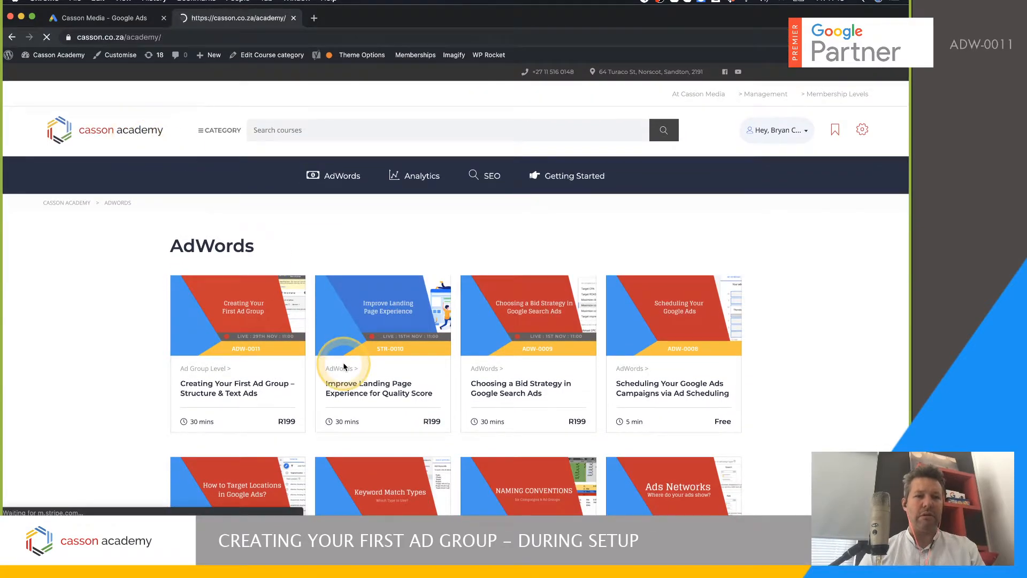
left_click(369, 305)
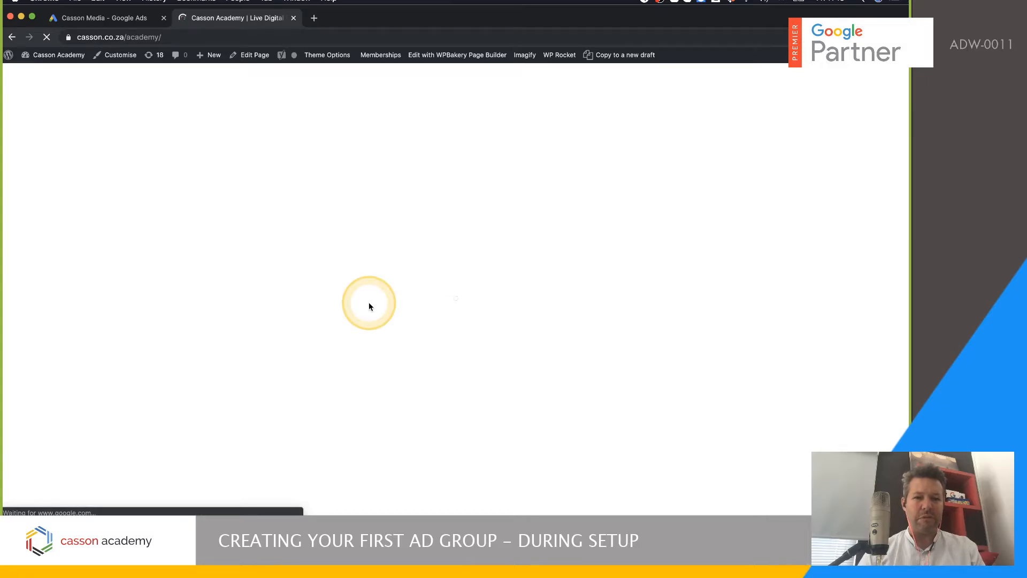
scroll(424, 247, "down", 10)
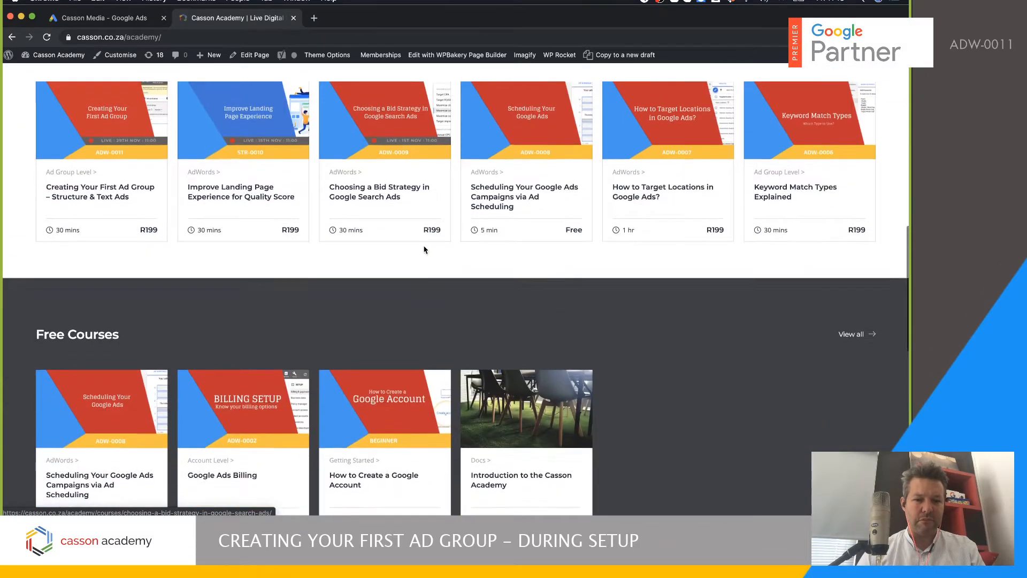
scroll(426, 250, "down", 12)
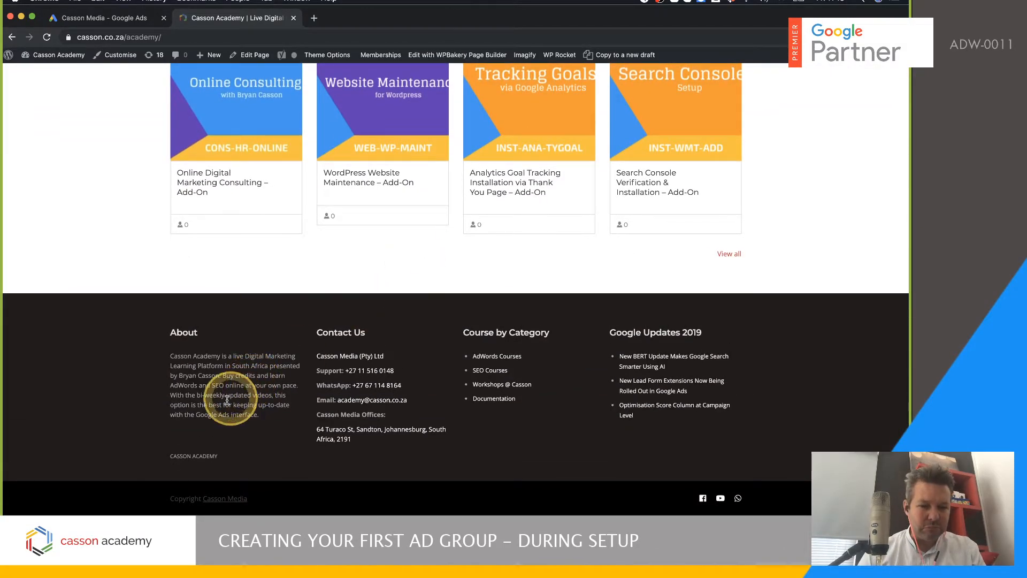
Copy the About text's last sentence, starting "With the bi-weekly updated videos", into the responsive search ad's third description.
left_click_drag(173, 394, 264, 412)
key("super+c")
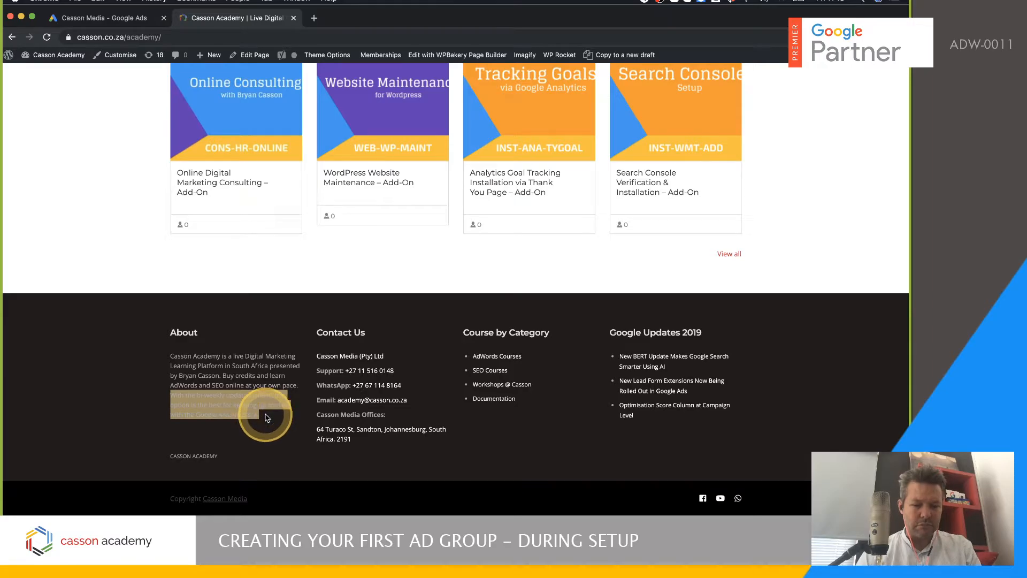
left_click(145, 25)
left_click(139, 383)
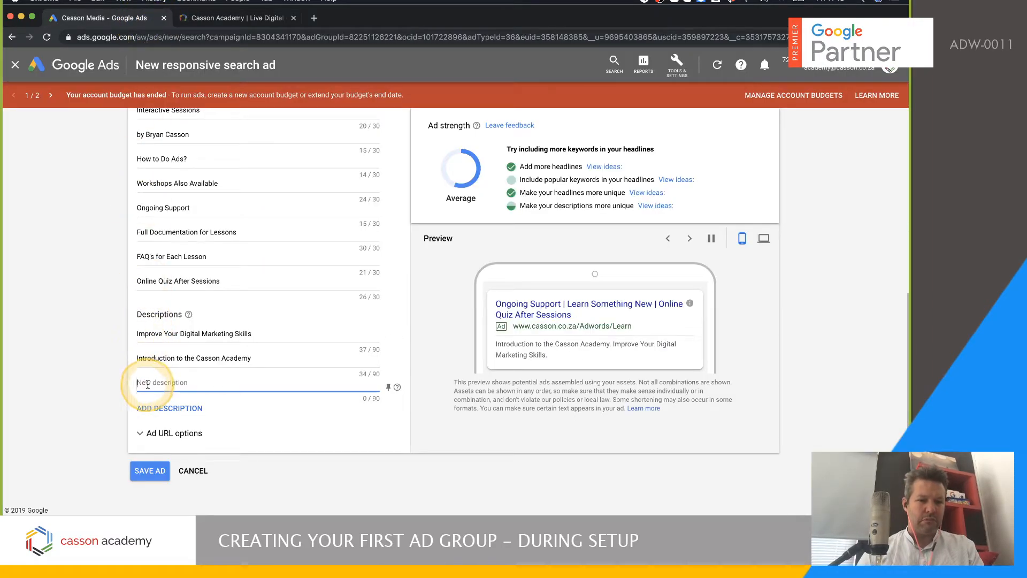
key("super+v")
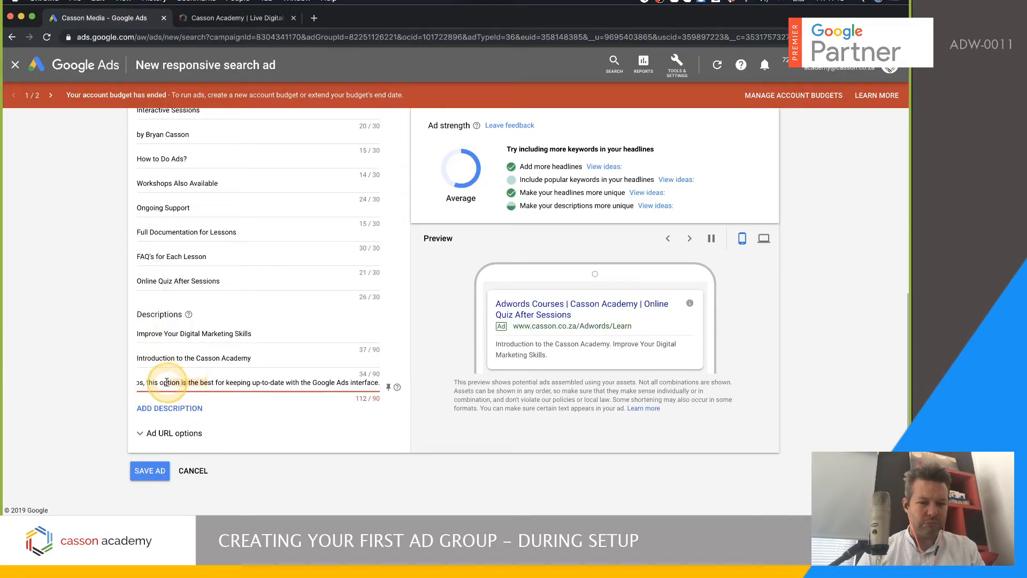
Shorten the third description so that it ends after "keeping up-to-date".
left_click_drag(288, 383, 396, 389)
key("BackSpace")
left_click(397, 389)
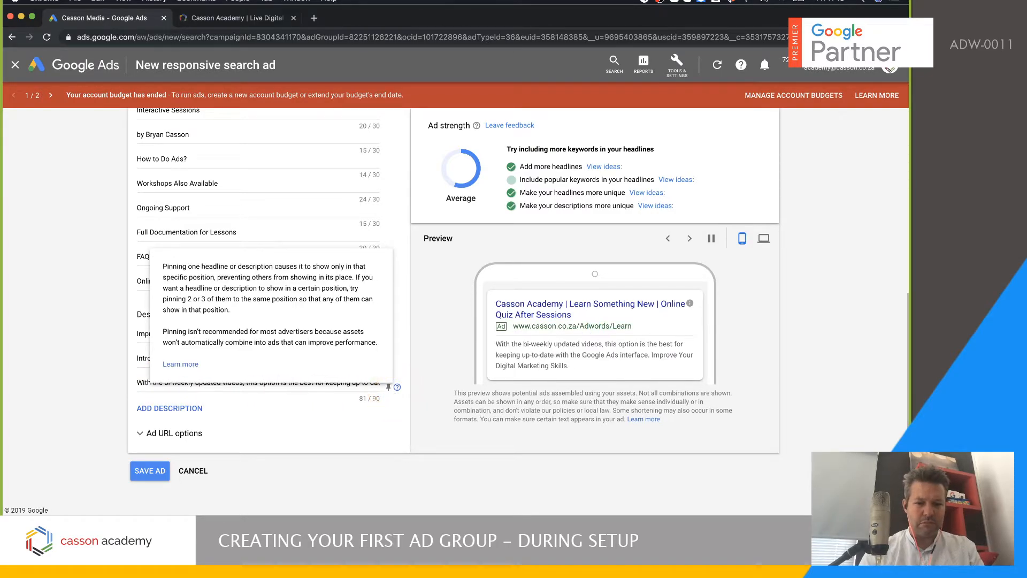
left_click(351, 464)
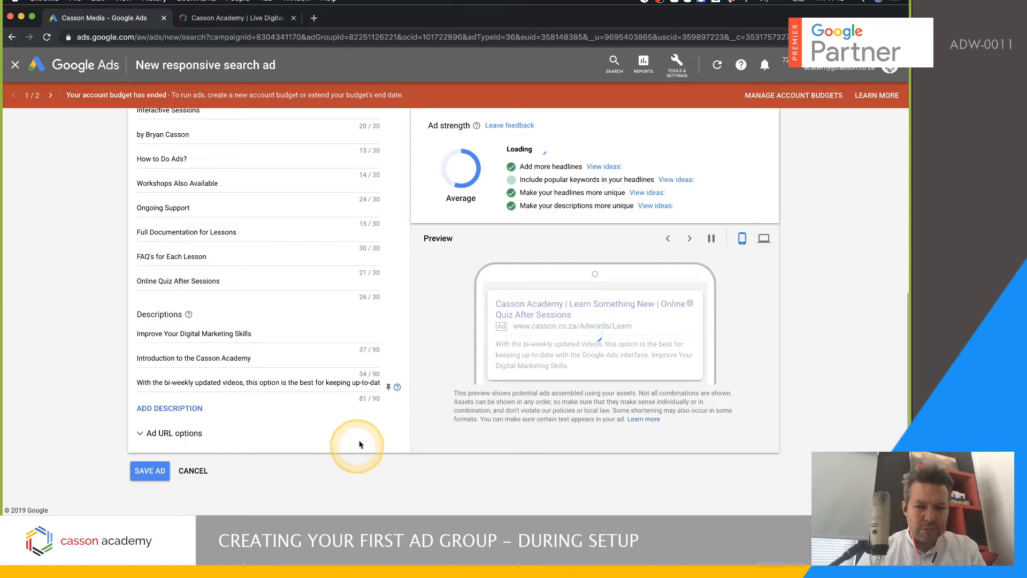
left_click(356, 384)
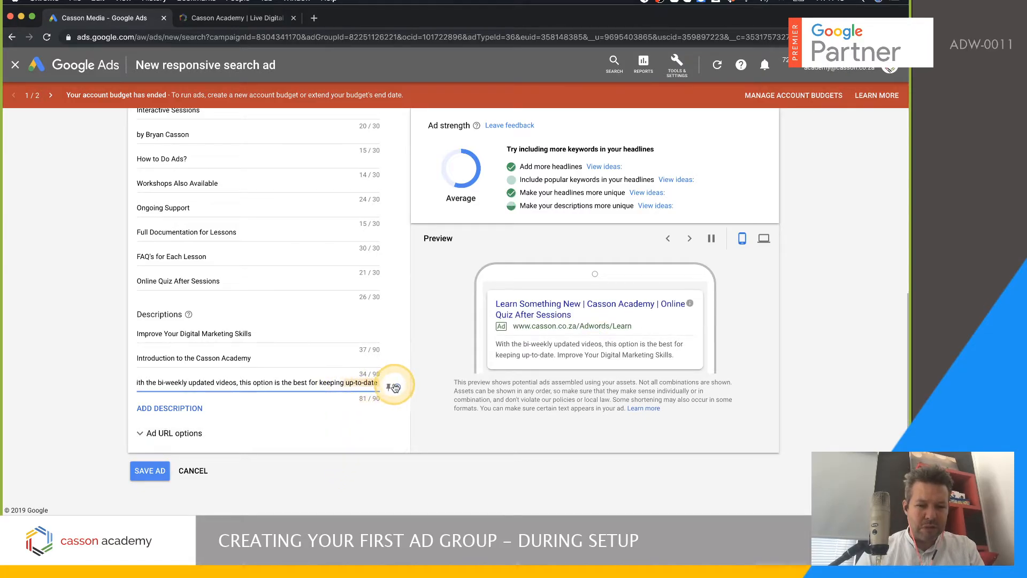
left_click(303, 431)
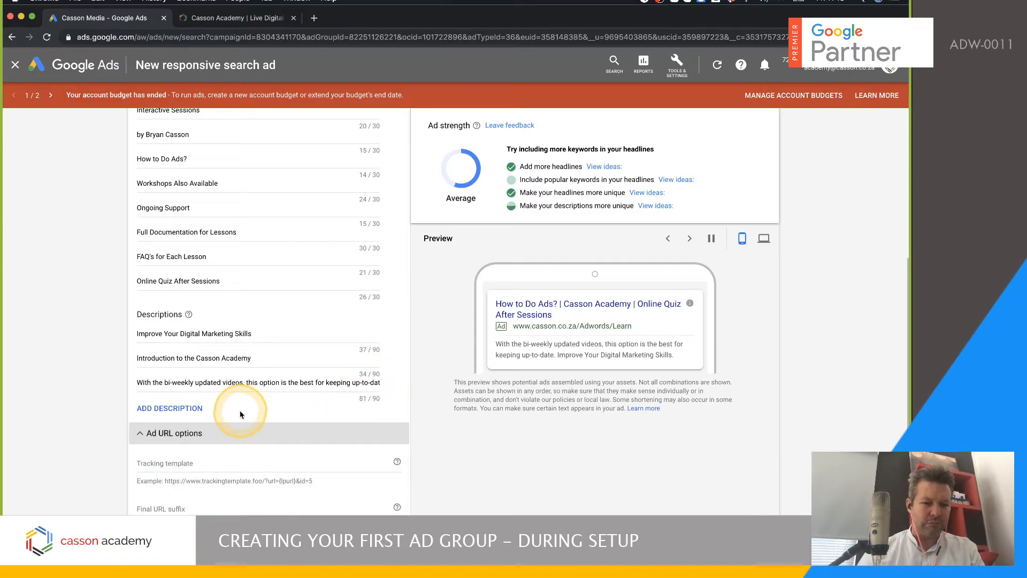
Add an empty fourth description to the responsive search ad.
scroll(271, 442, "down", 1)
left_click(178, 403)
scroll(275, 426, "down", 2)
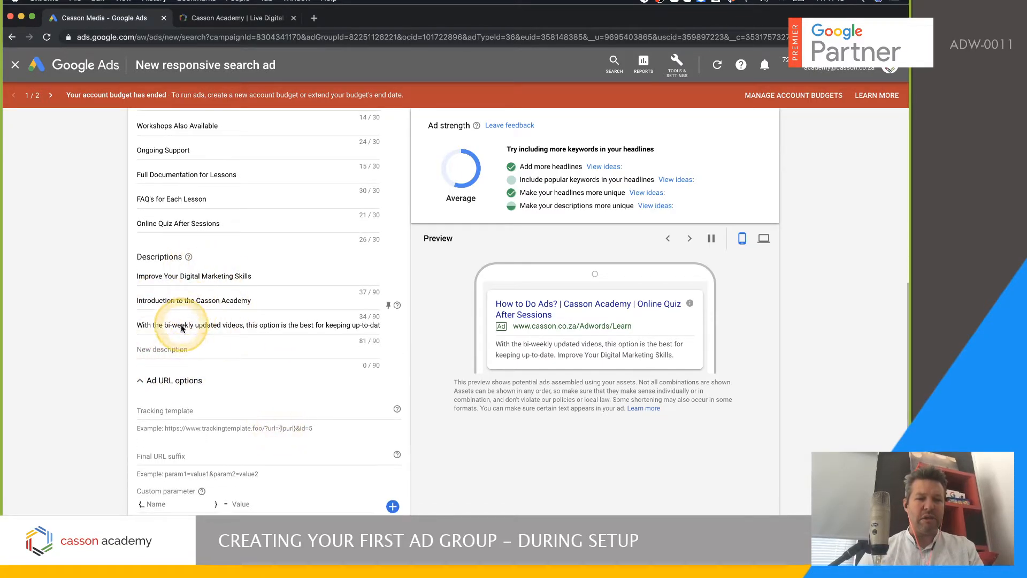
left_click(174, 347)
Capitalise the first letters of "Bi-weekly", "Updated" and "Videos" in the third description.
left_click(166, 325)
left_click(165, 325)
key("Delete")
type("B")
left_click(198, 325)
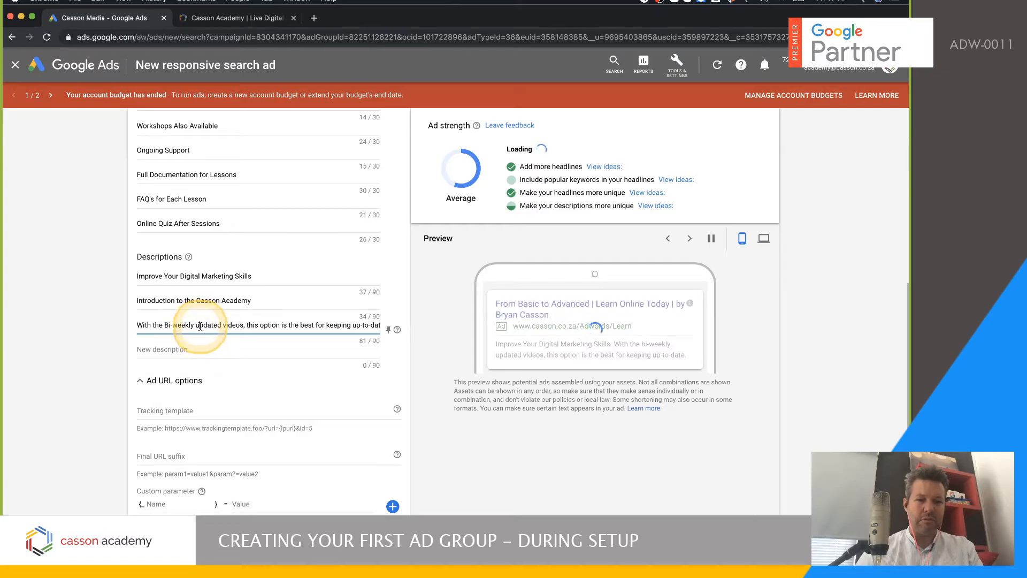
key("BackSpace")
type("U")
left_click(227, 325)
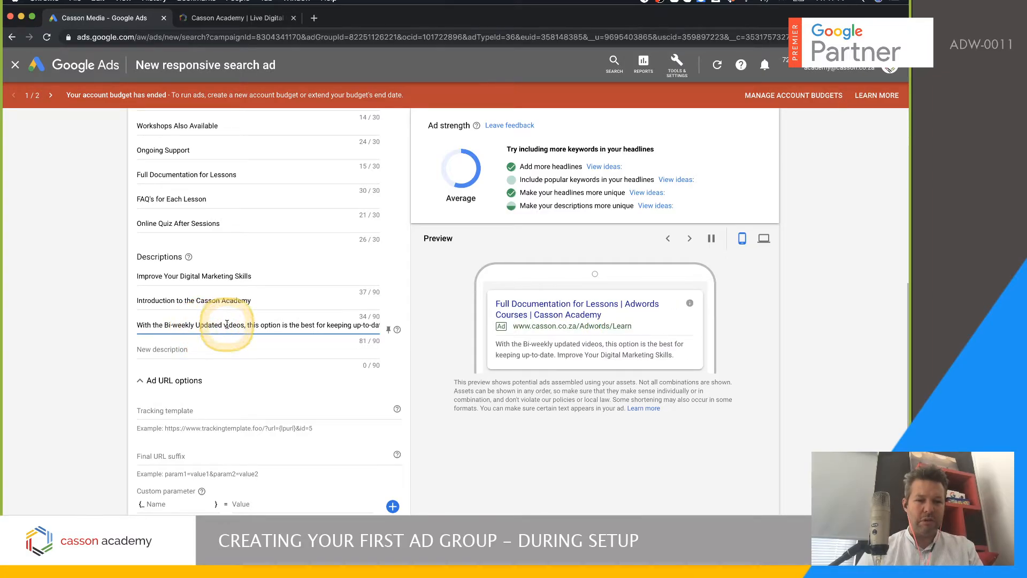
type("V")
Capitalise the words "Option", "Best" and "Keeping" in the third description.
left_click(262, 327)
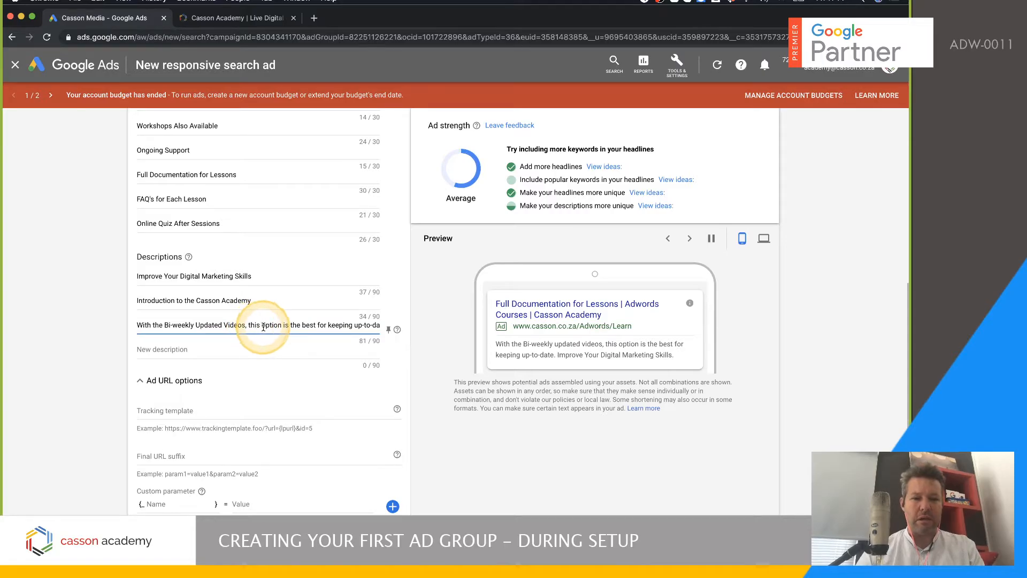
key("BackSpace")
type("O")
left_click(306, 325)
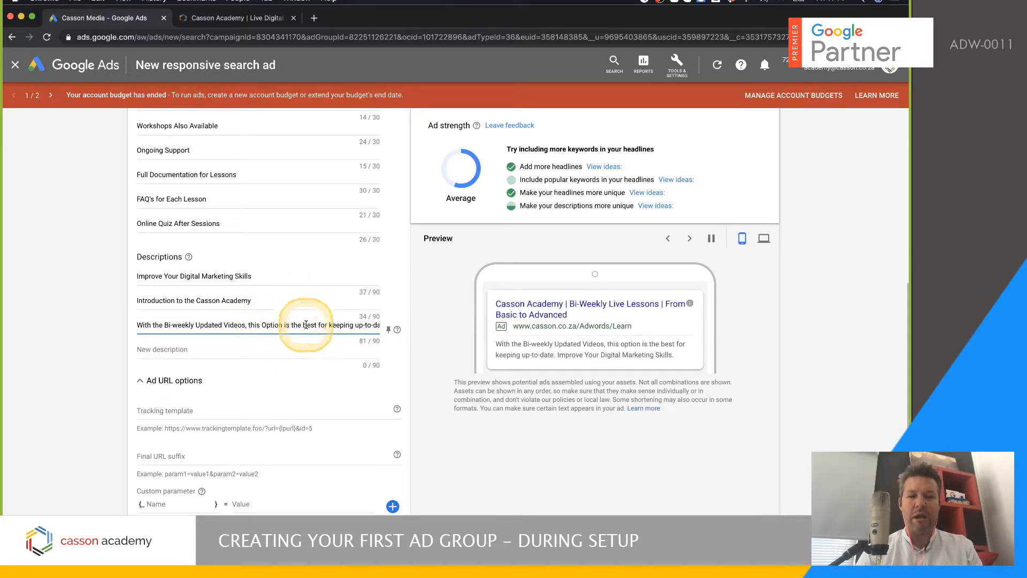
key("BackSpace")
left_click(332, 325)
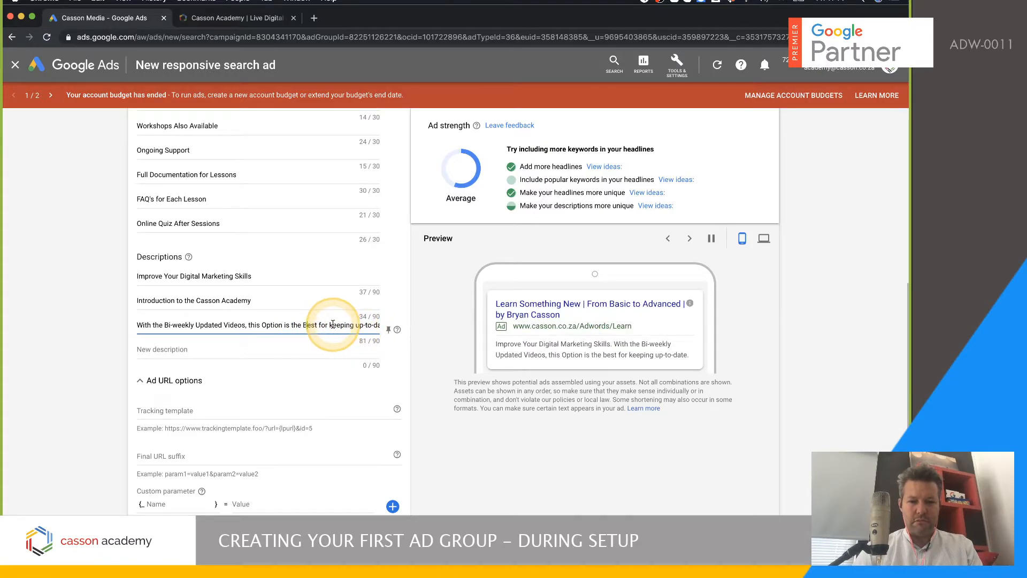
type("K")
Change the ending of the third description to "Up-to-Date".
left_click(358, 324)
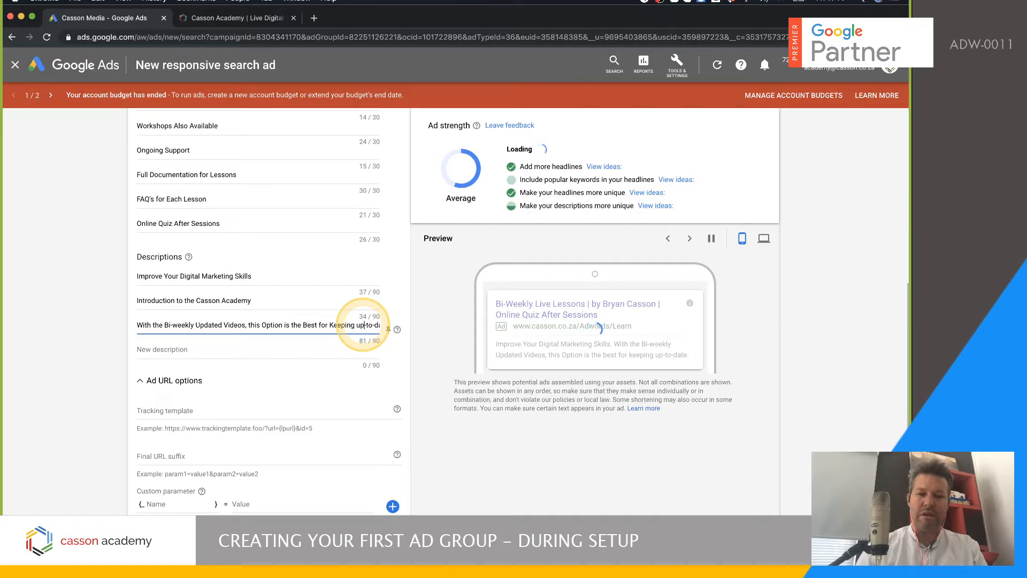
key("BackSpace")
key("BackSpace")
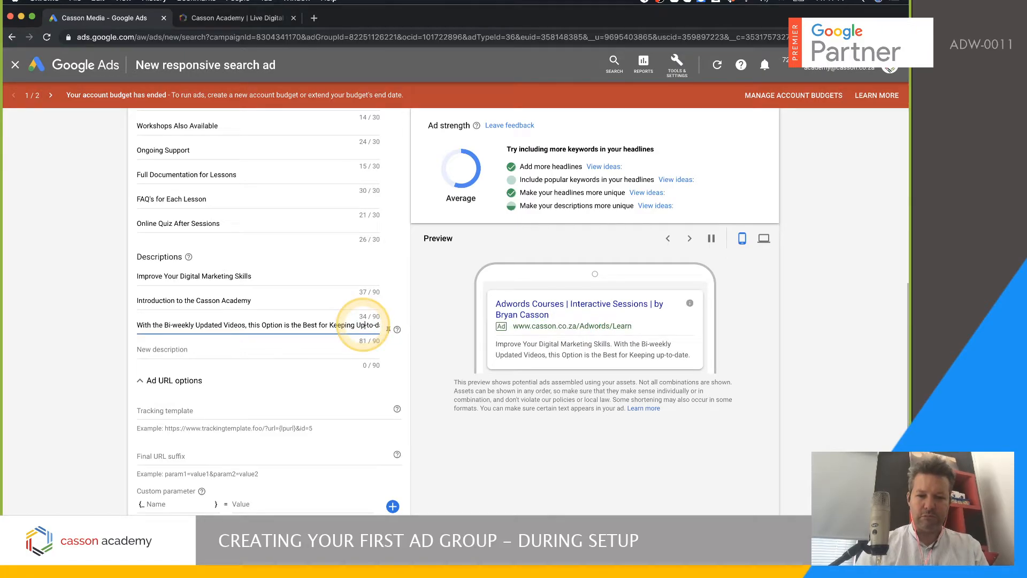
left_click_drag(376, 324, 392, 325)
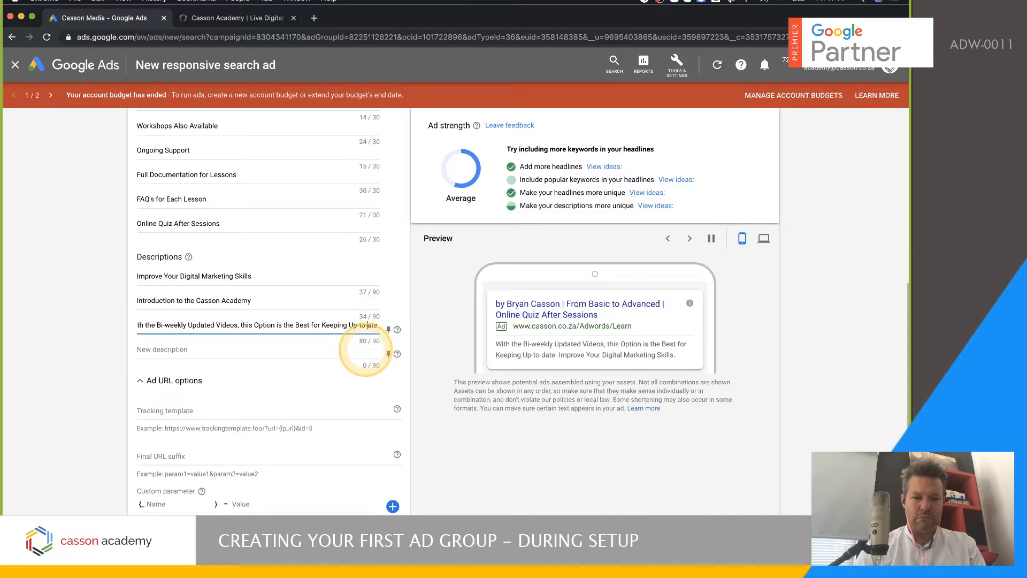
type("D")
left_click(329, 323)
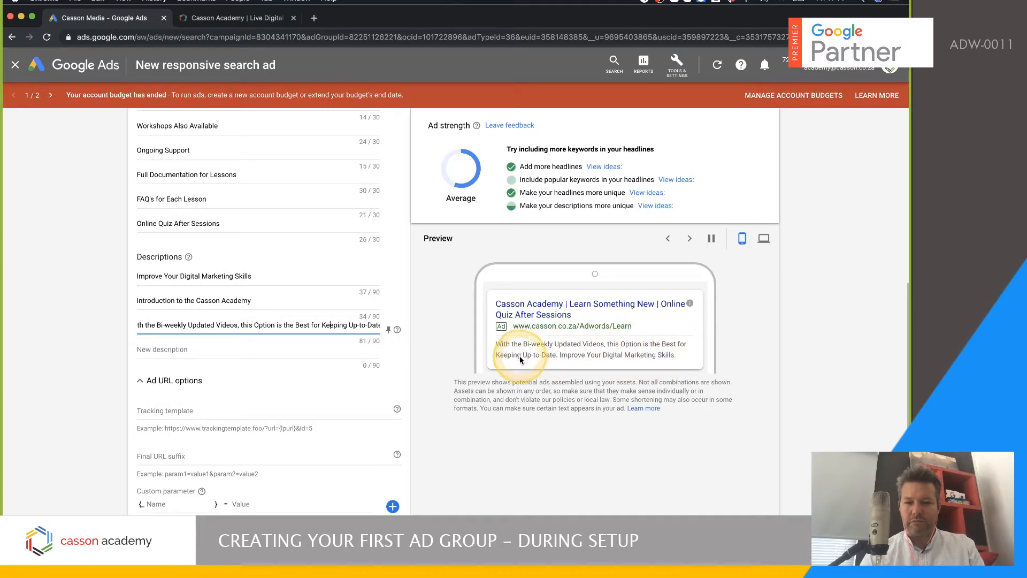
Enter "Learn Online in Your Own Time, Get the Support You Need" as the fourth description.
left_click(177, 353)
scroll(238, 368, "down", 1)
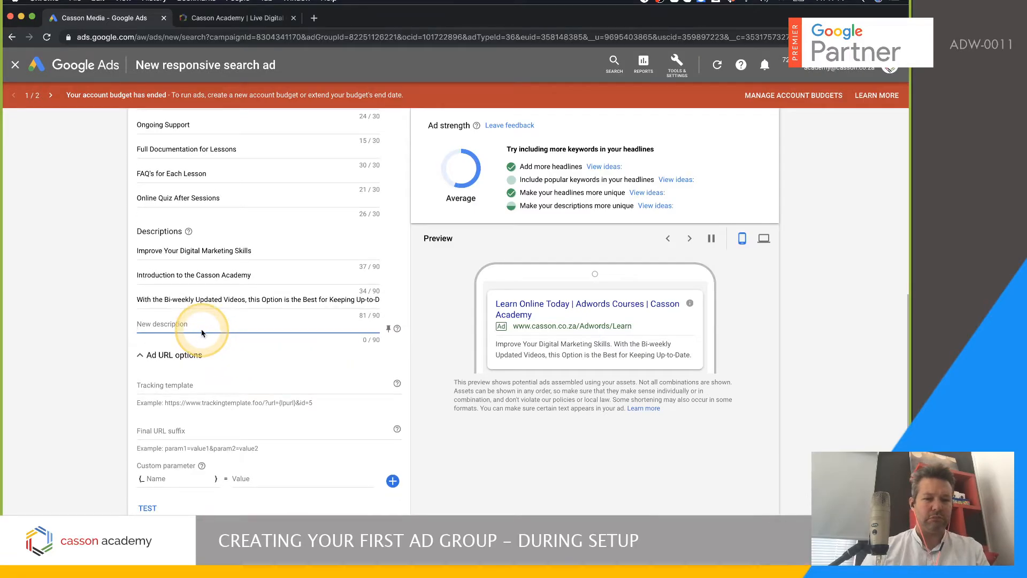
type("Learn Online in")
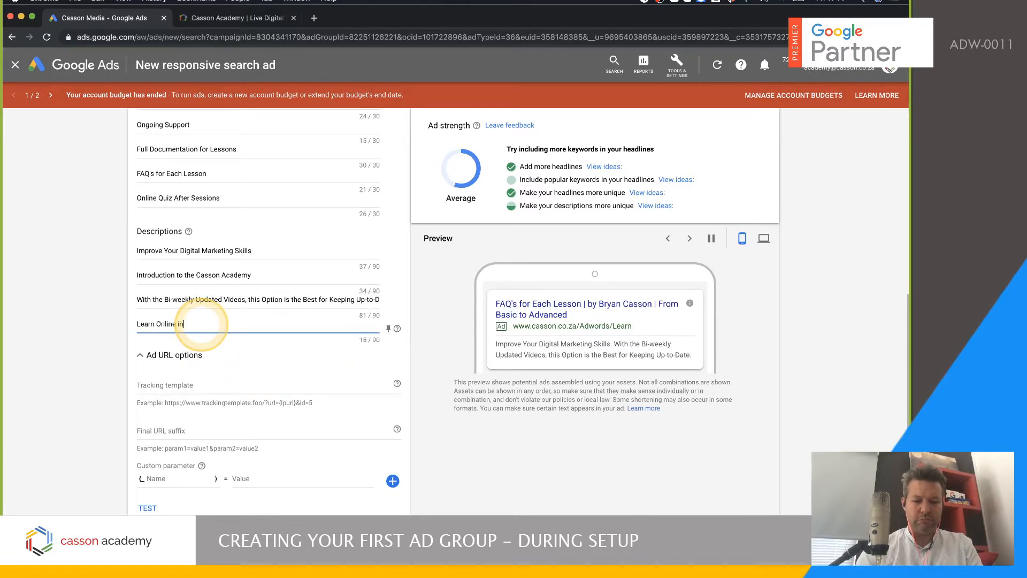
type("Own")
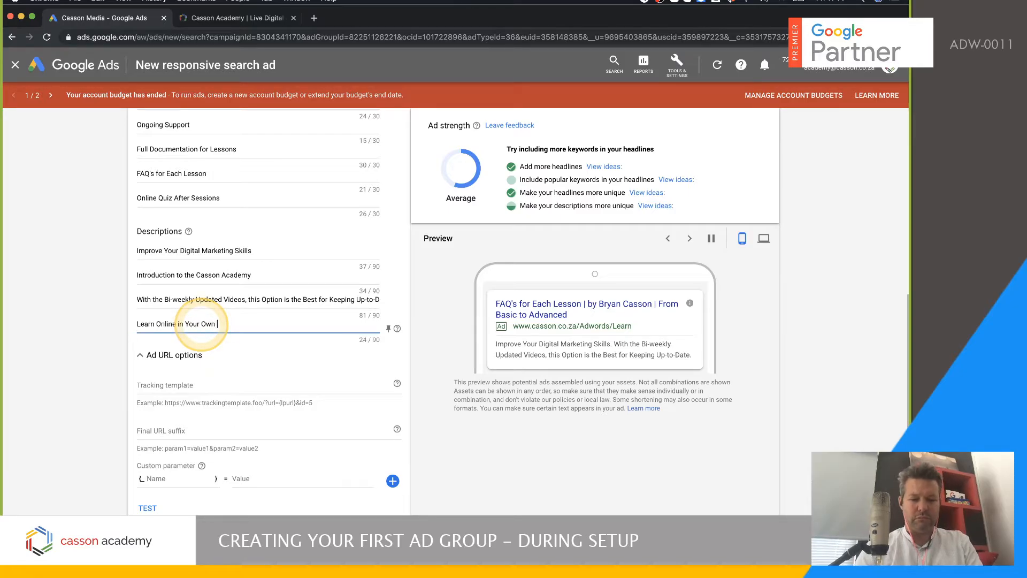
type(" Time")
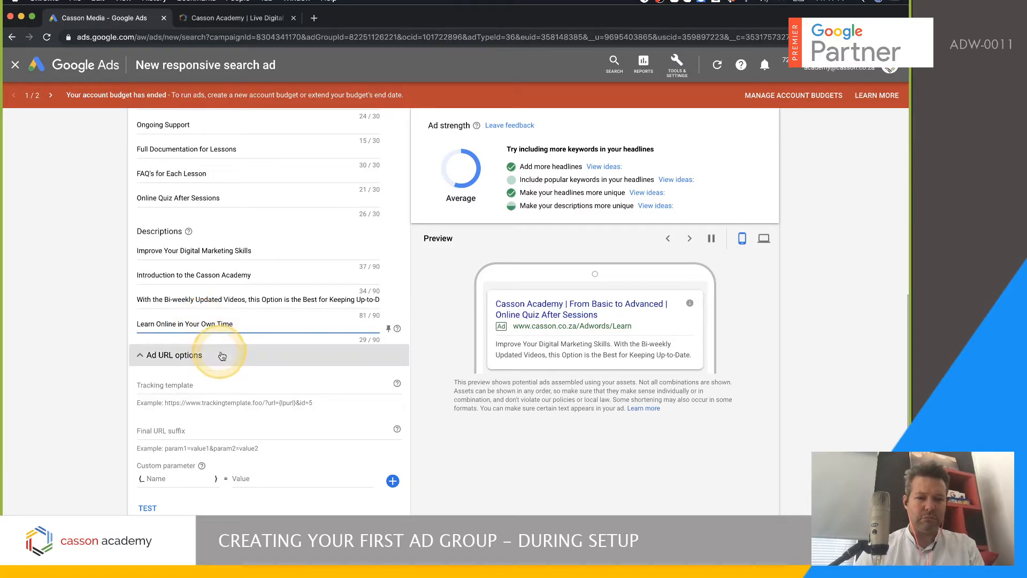
type(", Ge")
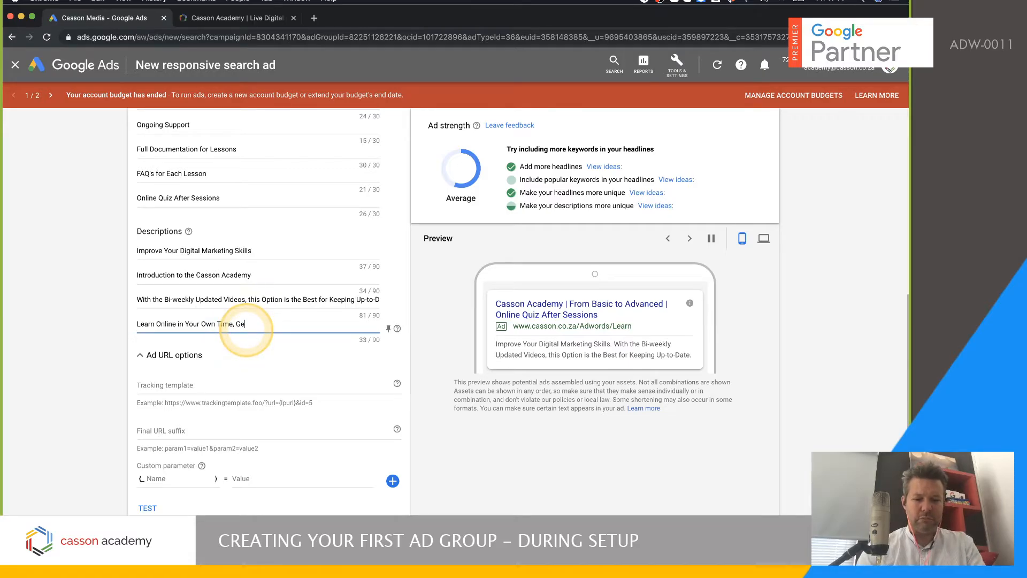
type("t the")
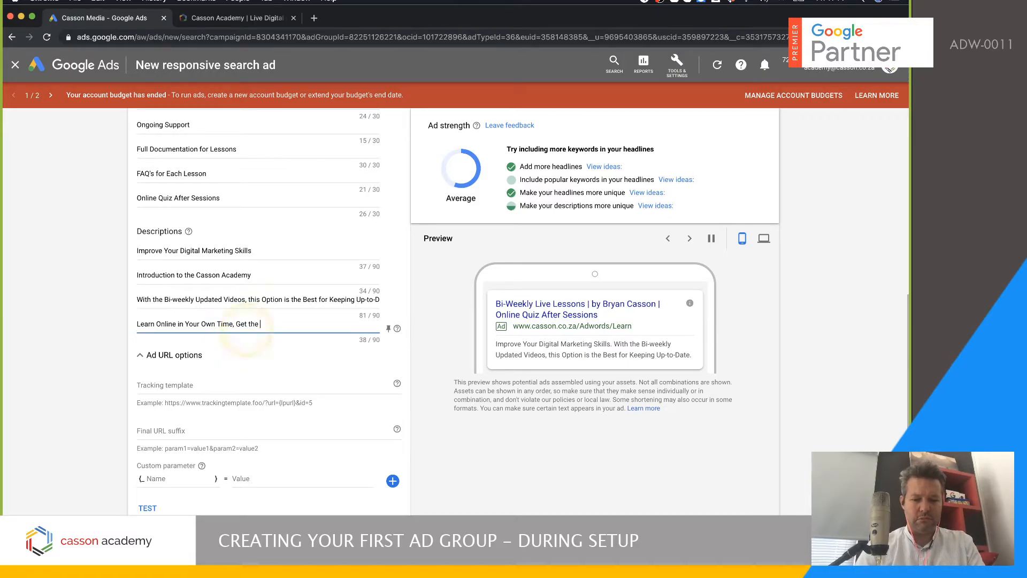
type(" Support You")
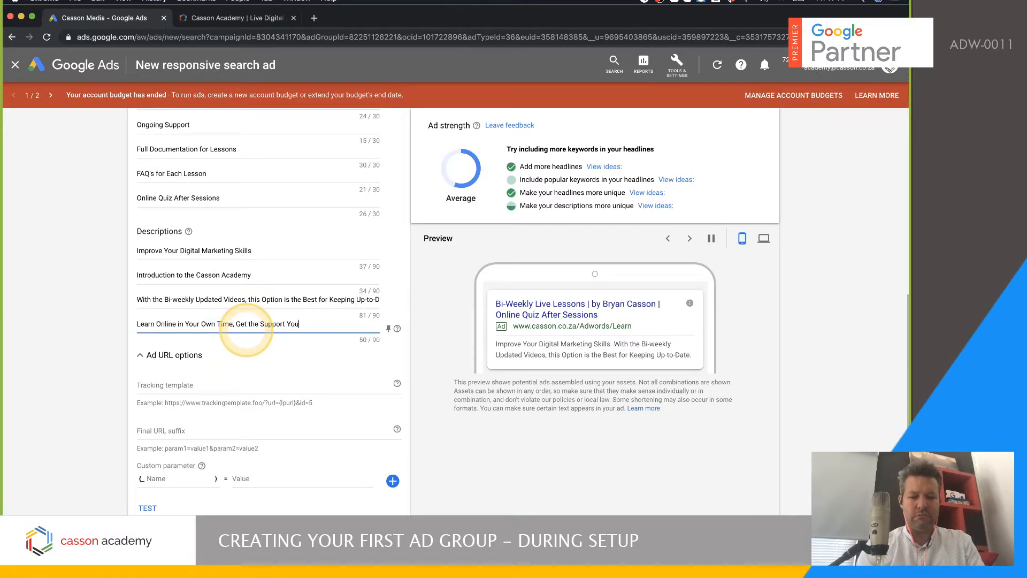
type(" Need")
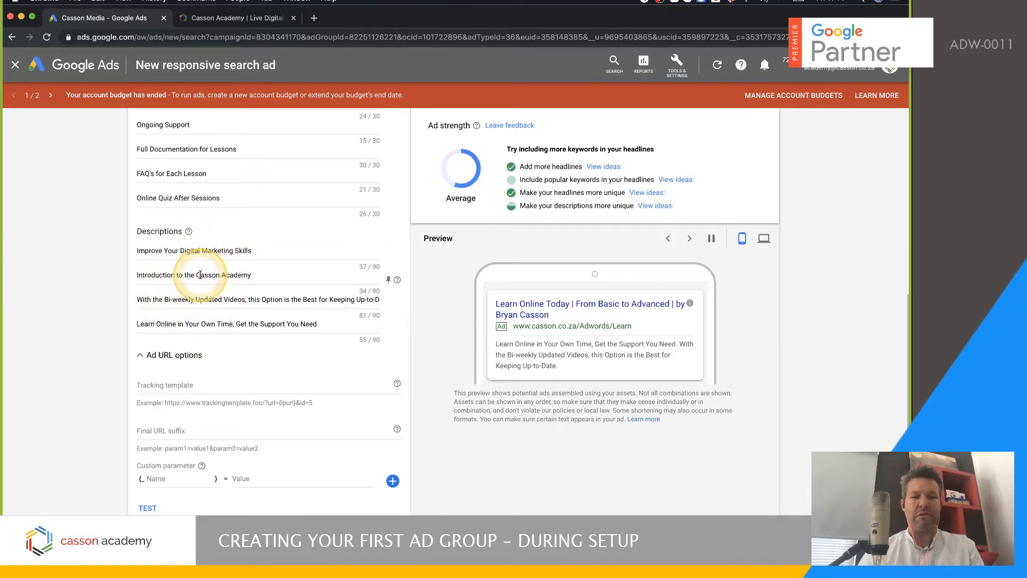
Collapse the ad URL options and save the responsive search ad.
scroll(200, 275, "up", 3)
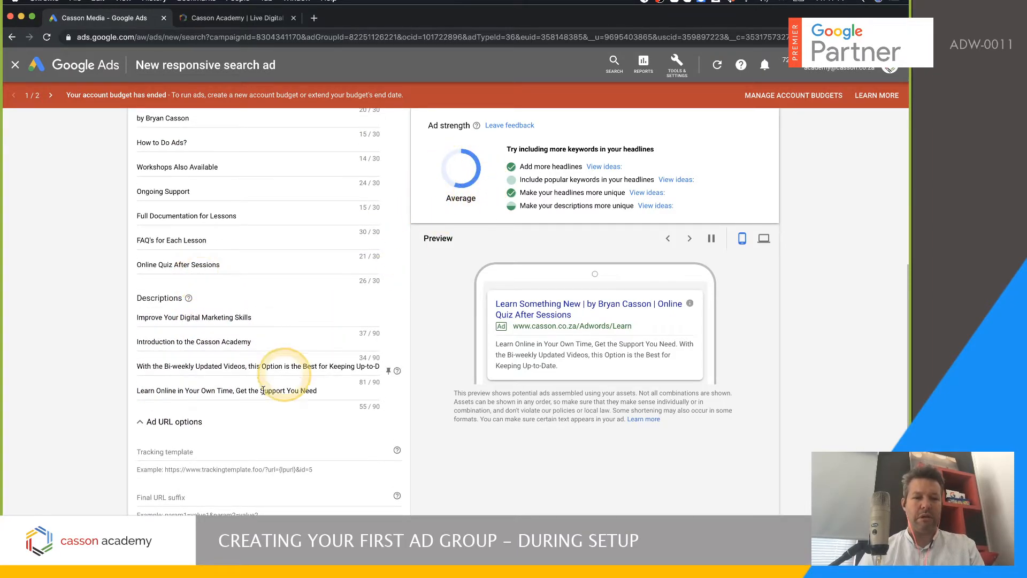
scroll(301, 365, "down", 5)
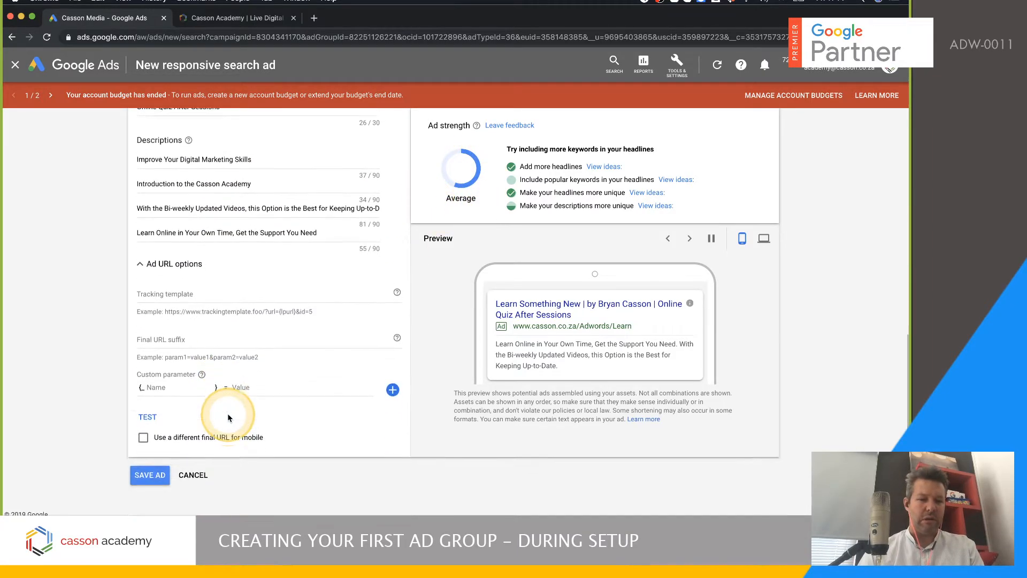
left_click(193, 266)
scroll(259, 301, "up", 5)
scroll(259, 305, "up", 5)
left_click(576, 191)
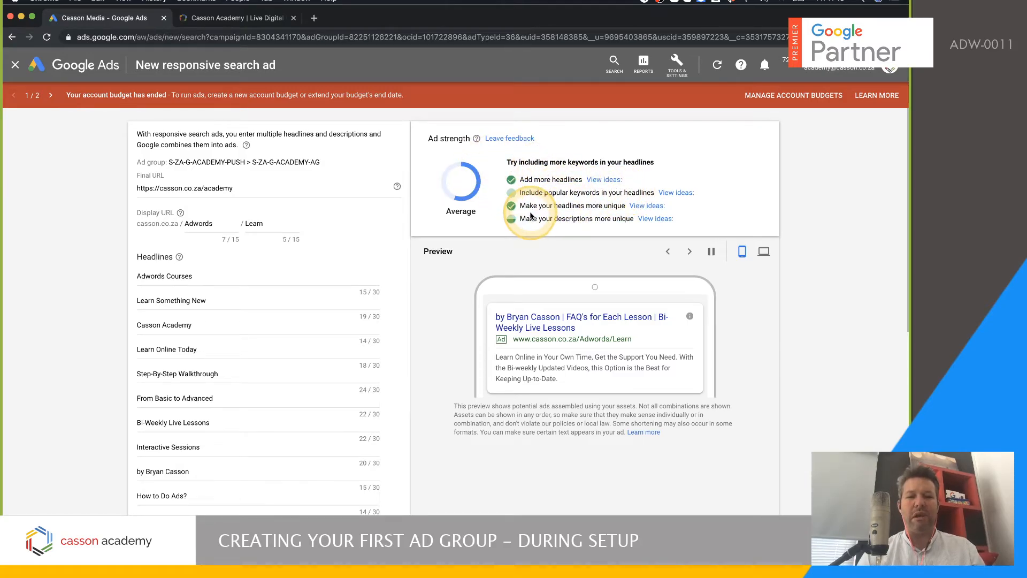
scroll(561, 212, "down", 6)
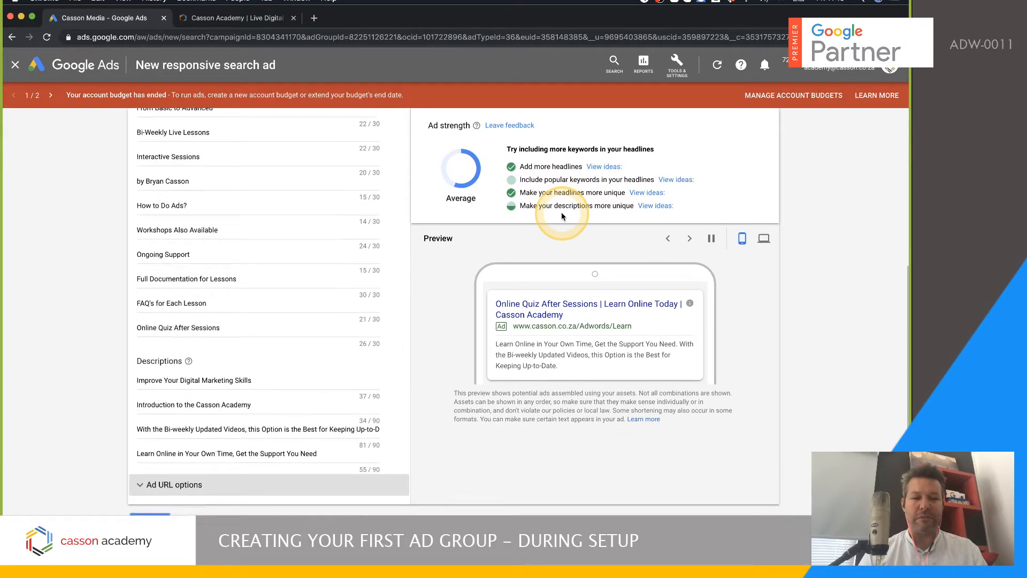
left_click(140, 472)
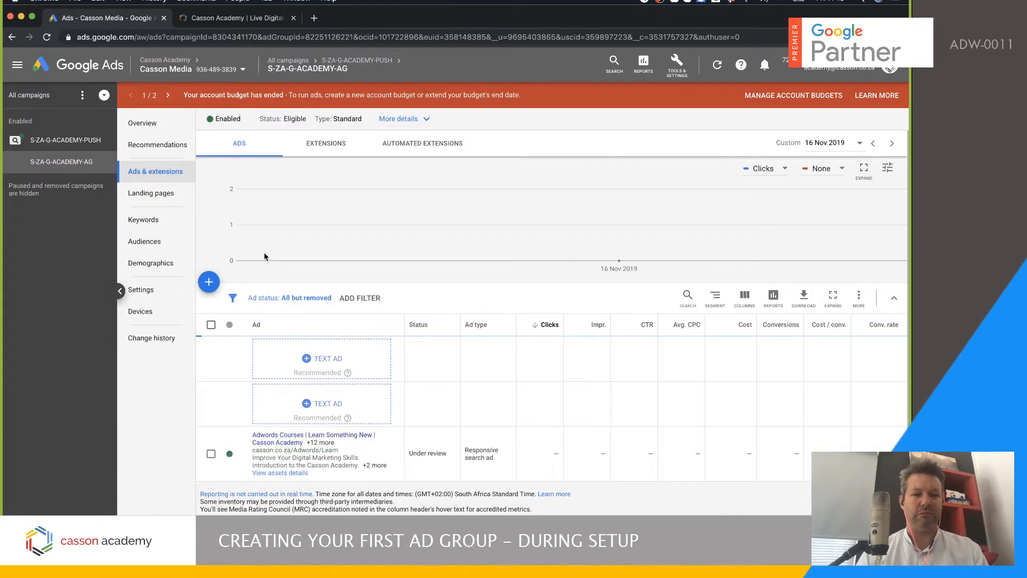
Review the expanded text ads and the responsive search ad listed in the S-ZA-G-ACADEMY-AG ad group.
scroll(402, 331, "down", 5)
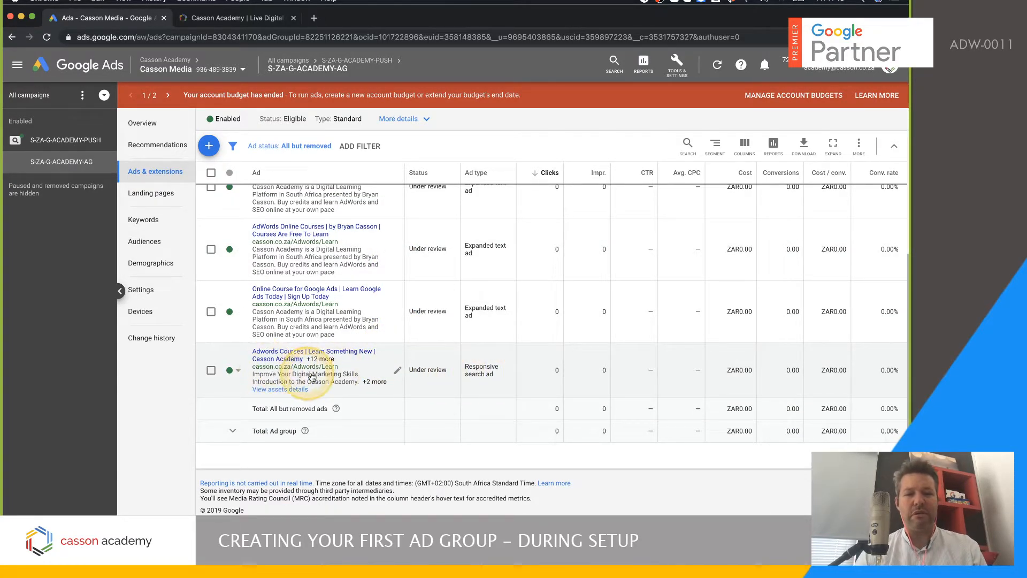
scroll(321, 350, "up", 2)
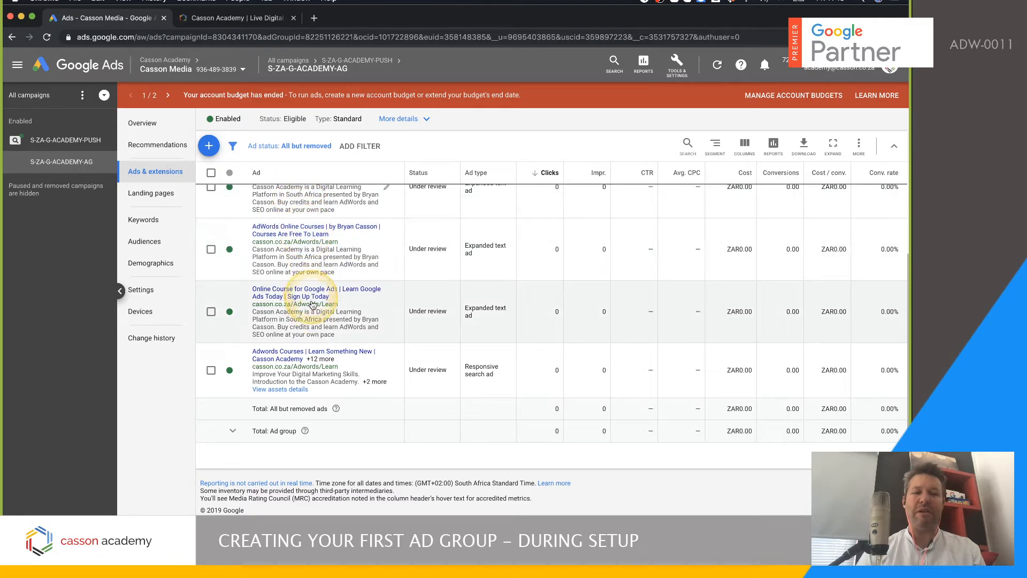
scroll(316, 318, "up", 3)
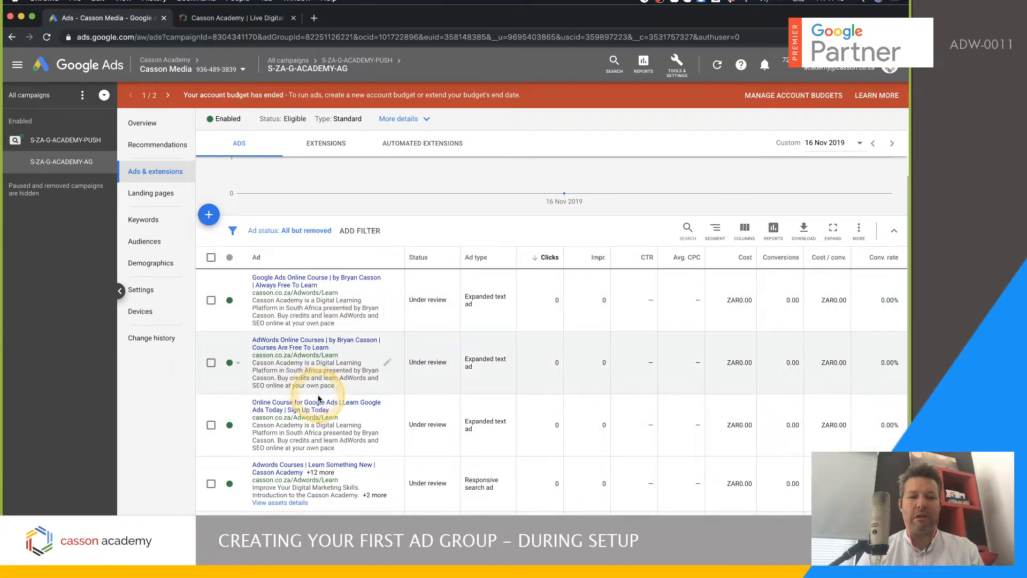
scroll(342, 447, "down", 3)
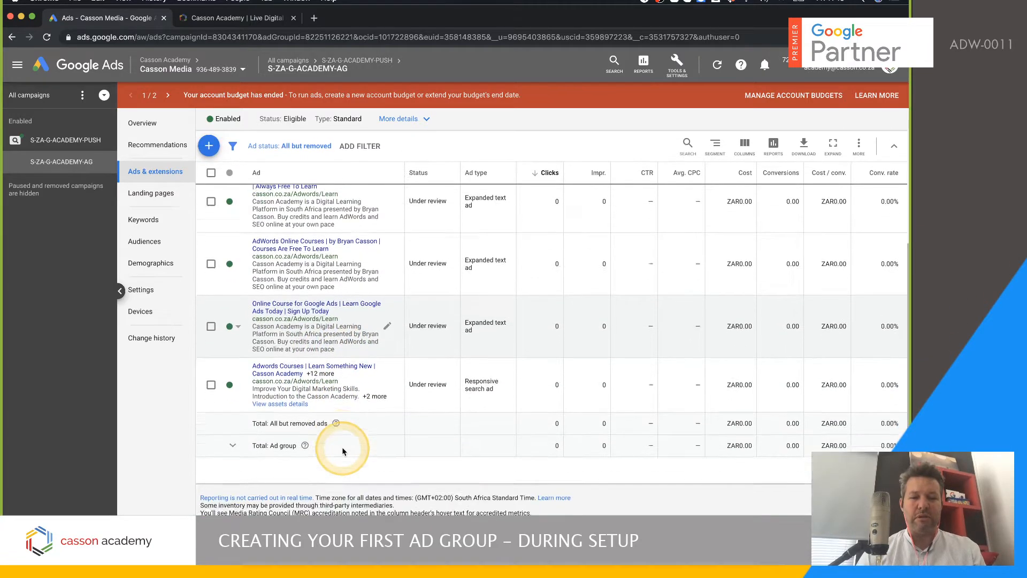
scroll(342, 447, "up", 2)
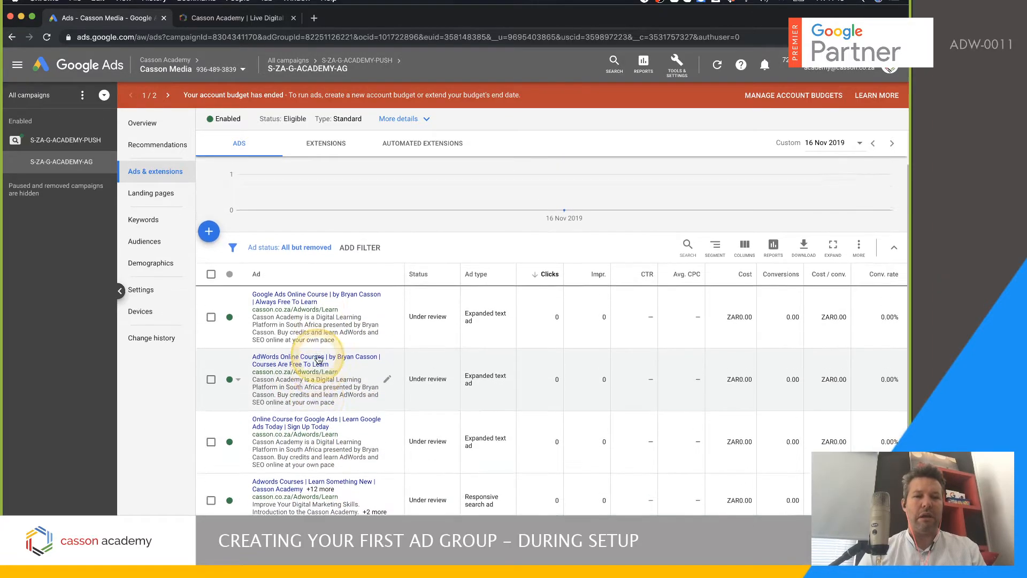
Rename the ad group to S-ZA-G-ACADEMY-ADS-ONLINE-COURSE-AG in its settings and save the new name.
left_click(138, 289)
left_click(466, 190)
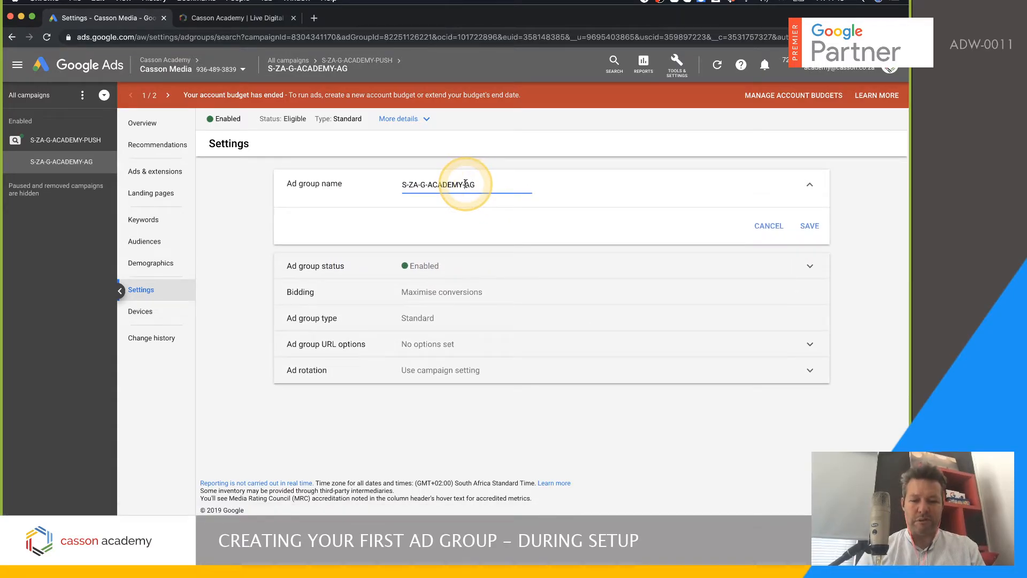
type("ONLINE-C")
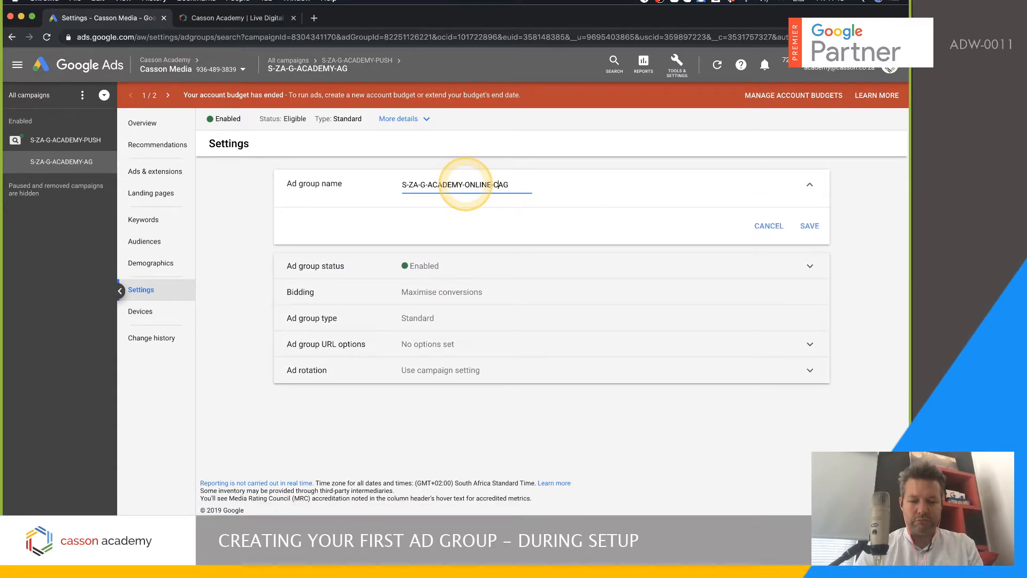
type("OURSE")
type("-")
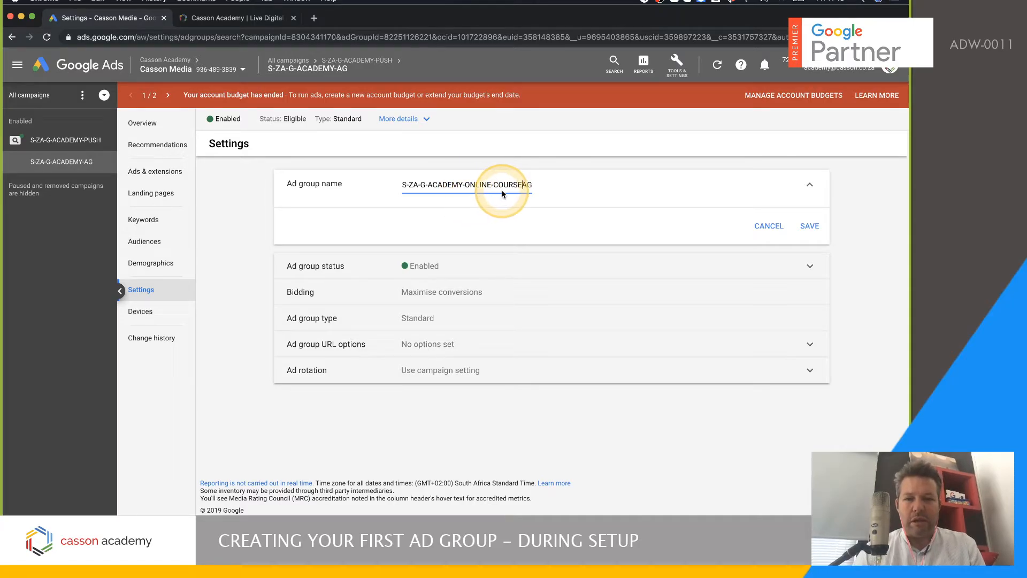
left_click(465, 183)
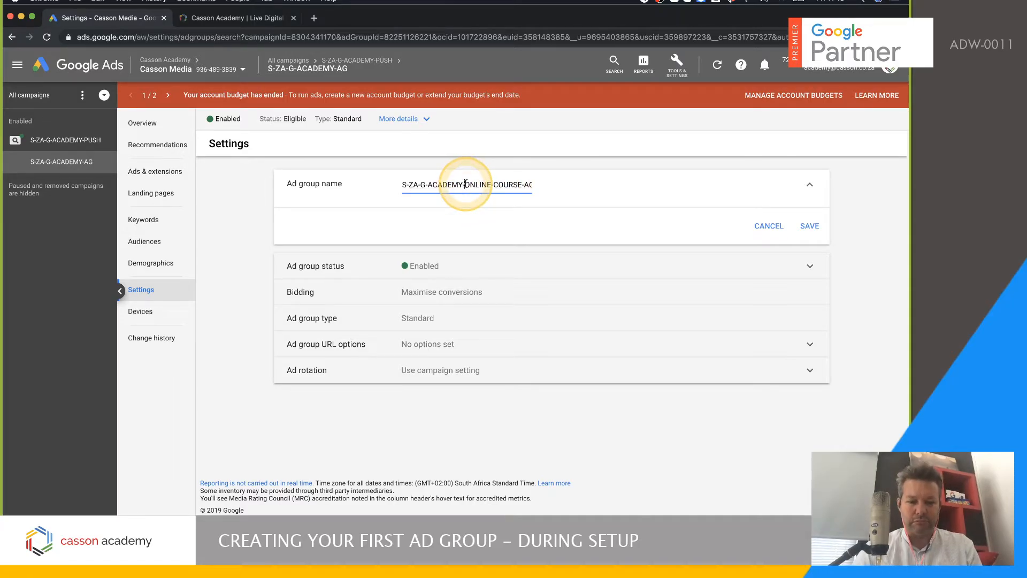
type("ADS-")
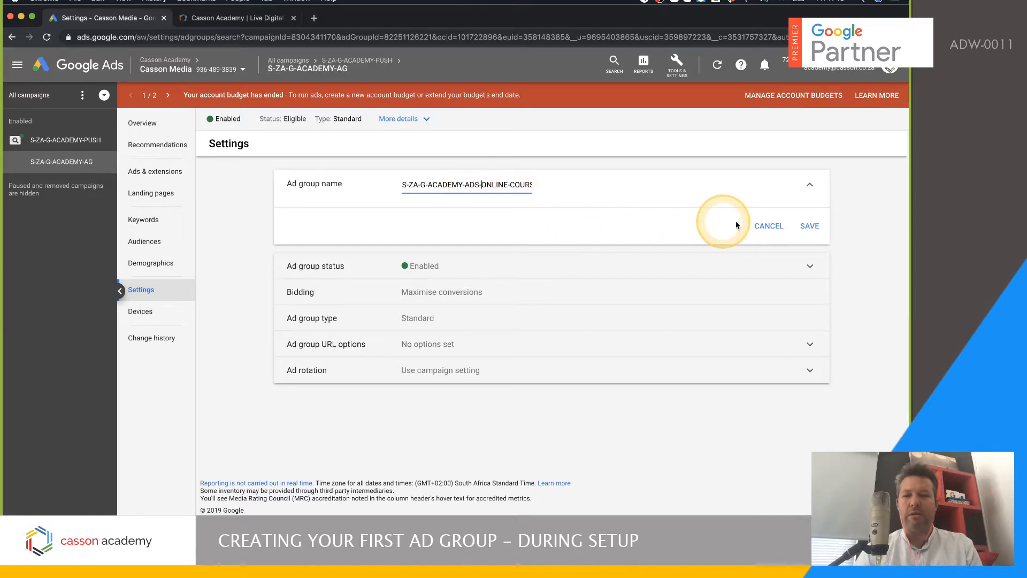
left_click(809, 226)
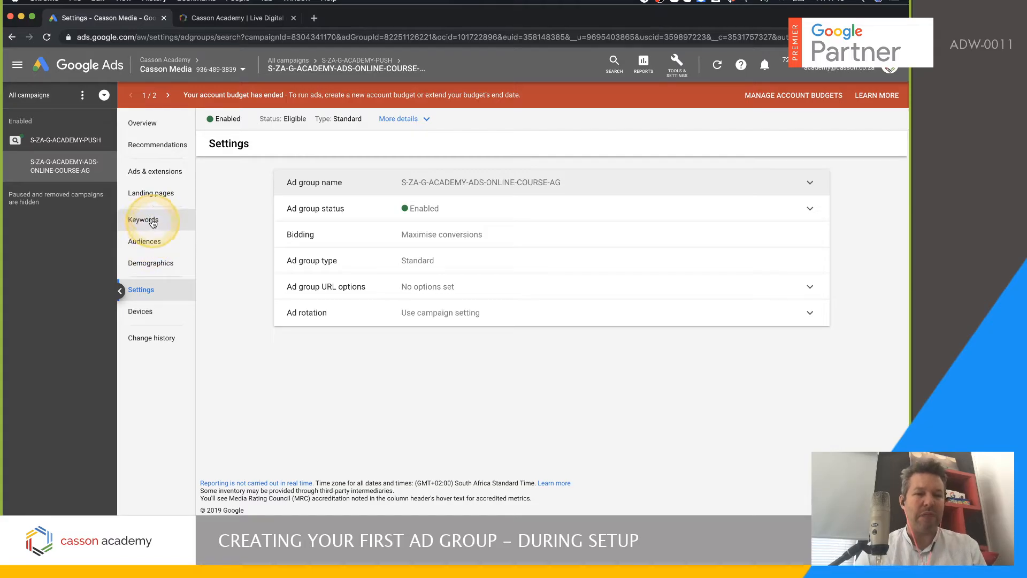
Look through the expanded text ads and the responsive search ad in the renamed ad group.
left_click(157, 172)
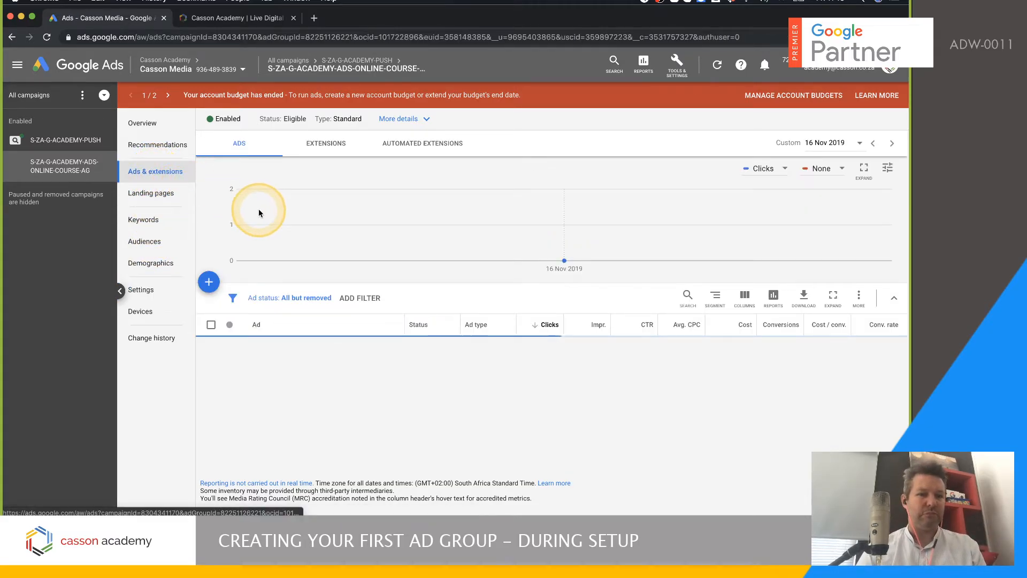
scroll(326, 355, "down", 3)
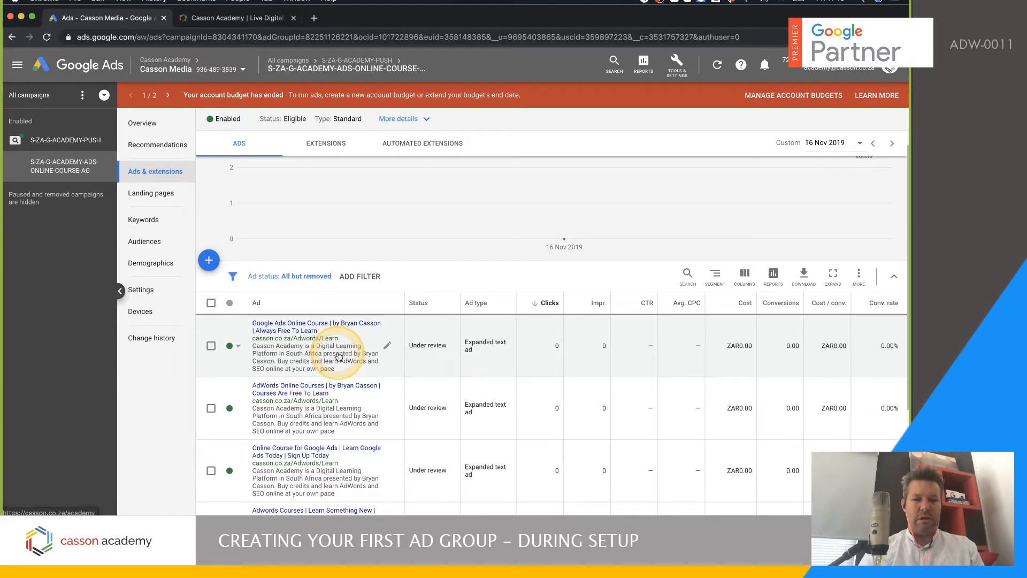
scroll(338, 356, "down", 2)
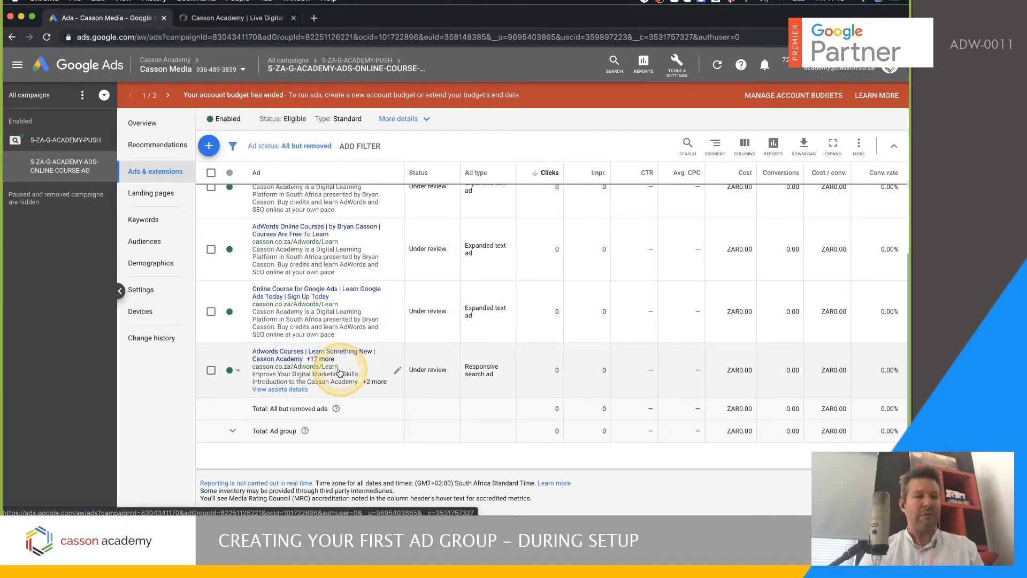
scroll(241, 294, "up", 1)
Enter the phrase-match keyword "adwords online course" and the exact-match keyword [adwords online course] as new search keywords for the ad group.
left_click(143, 220)
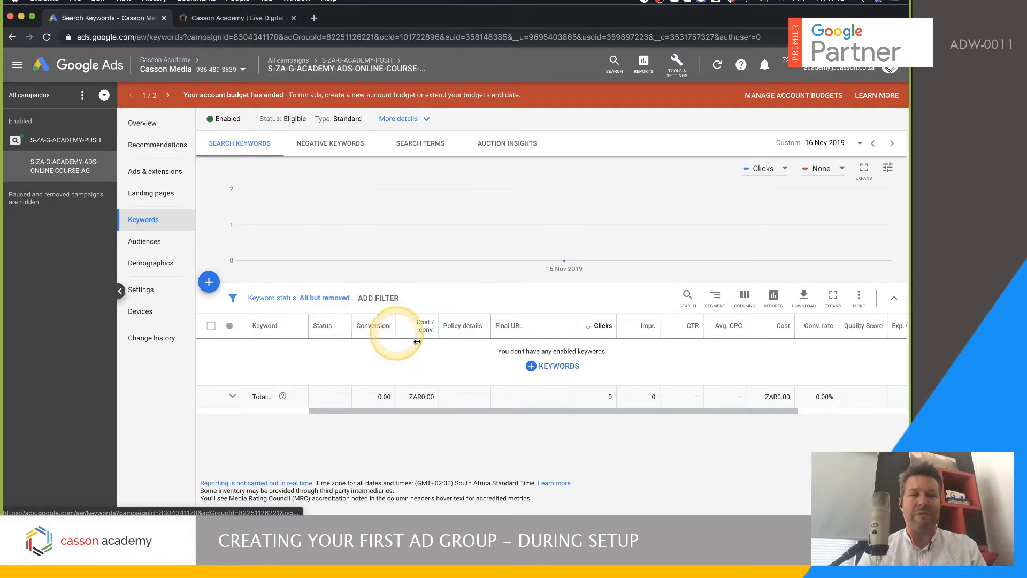
left_click(551, 367)
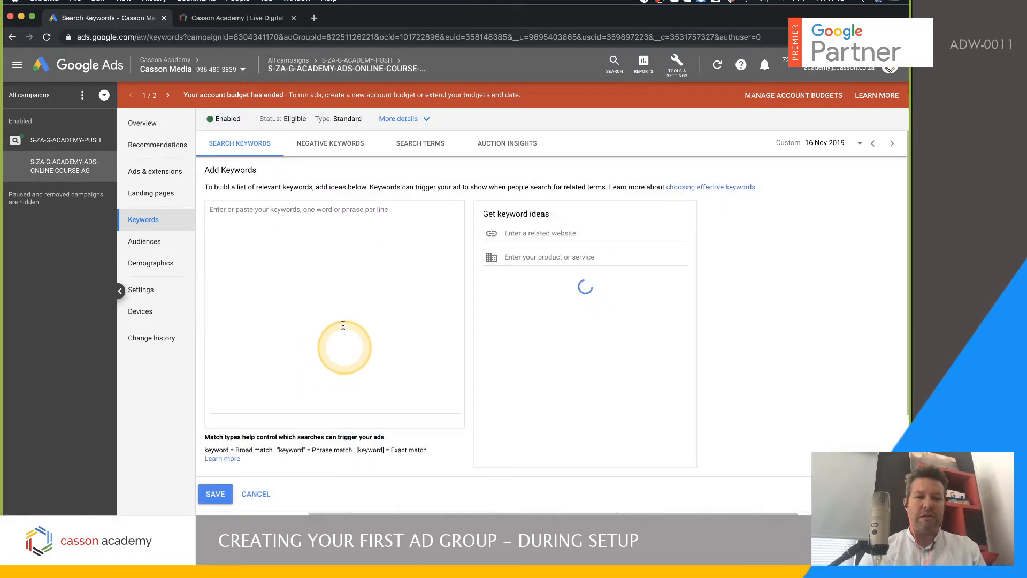
left_click(316, 262)
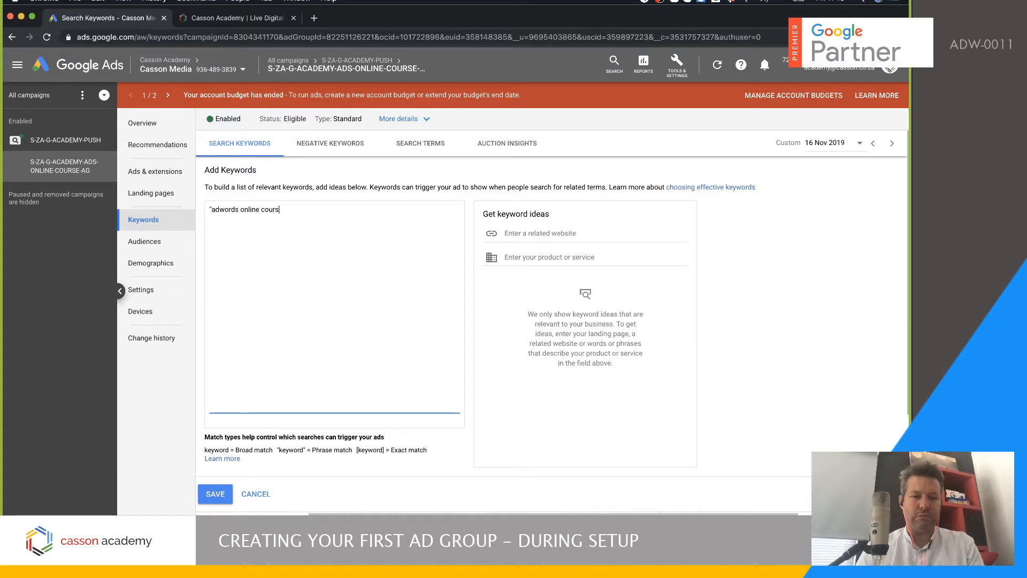
type("\"adwords online course\"")
left_click_drag(212, 209, 296, 208)
key("ctrl+c")
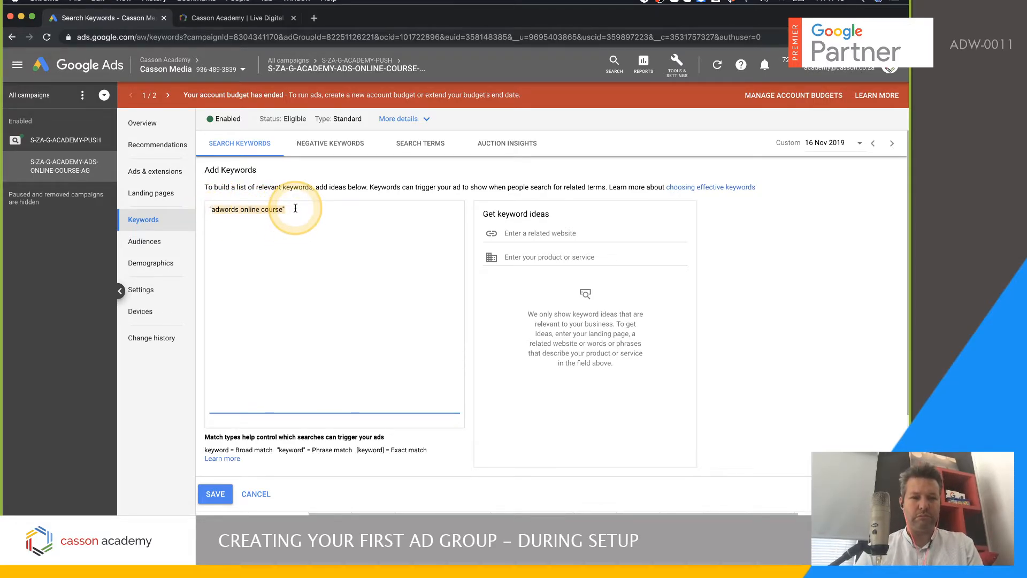
key("Return")
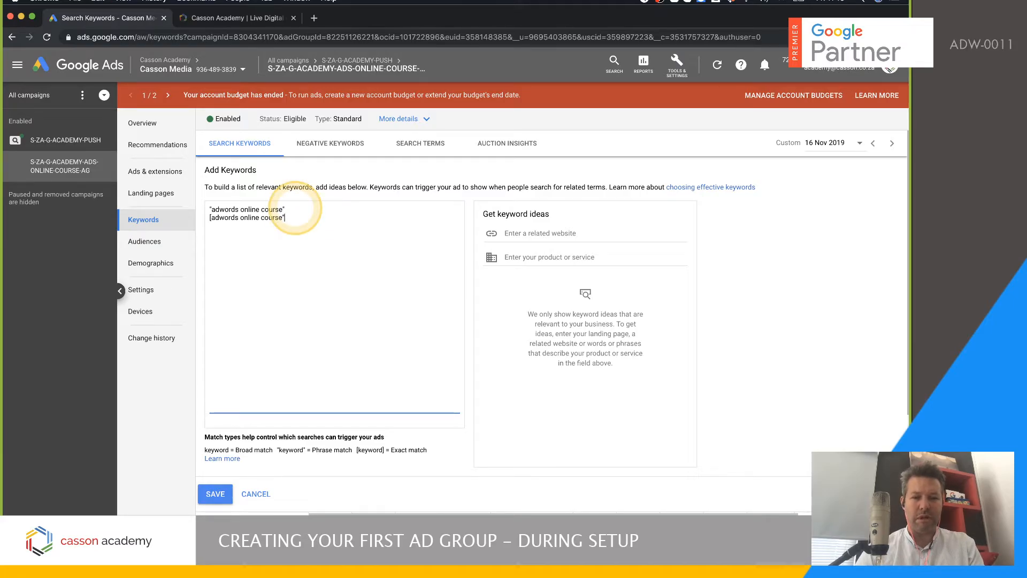
Enter +adwords +online +course as the third keyword, without quotation marks, and save the keyword list.
key("ctrl+v")
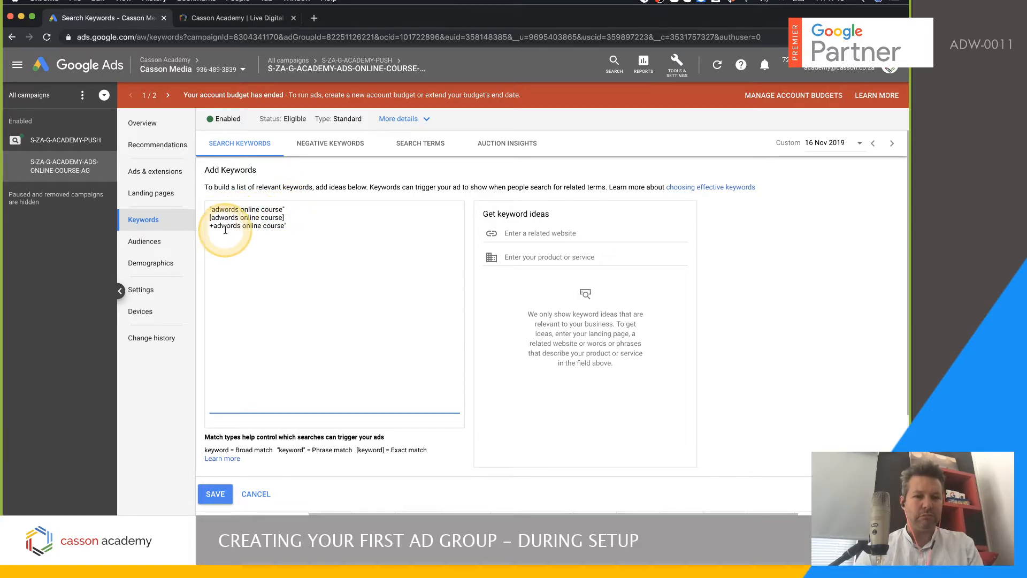
left_click(242, 226)
type("+")
left_click(267, 226)
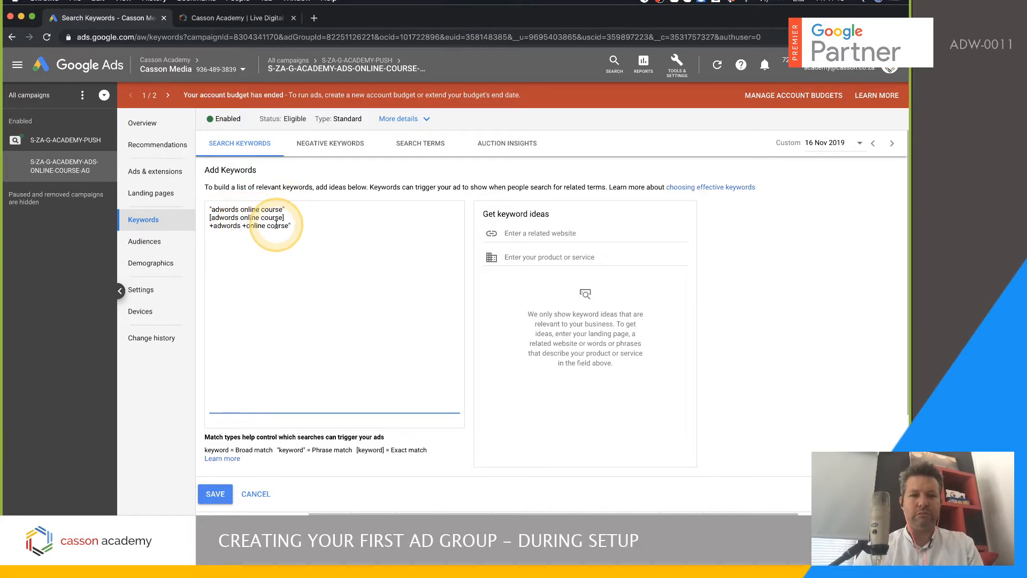
type("+")
left_click(296, 225)
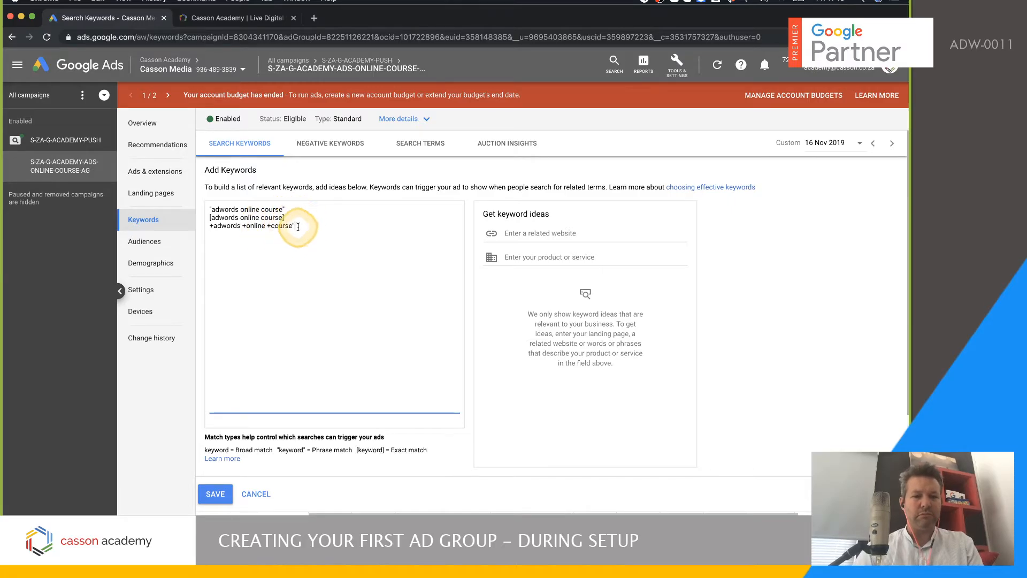
key("BackSpace")
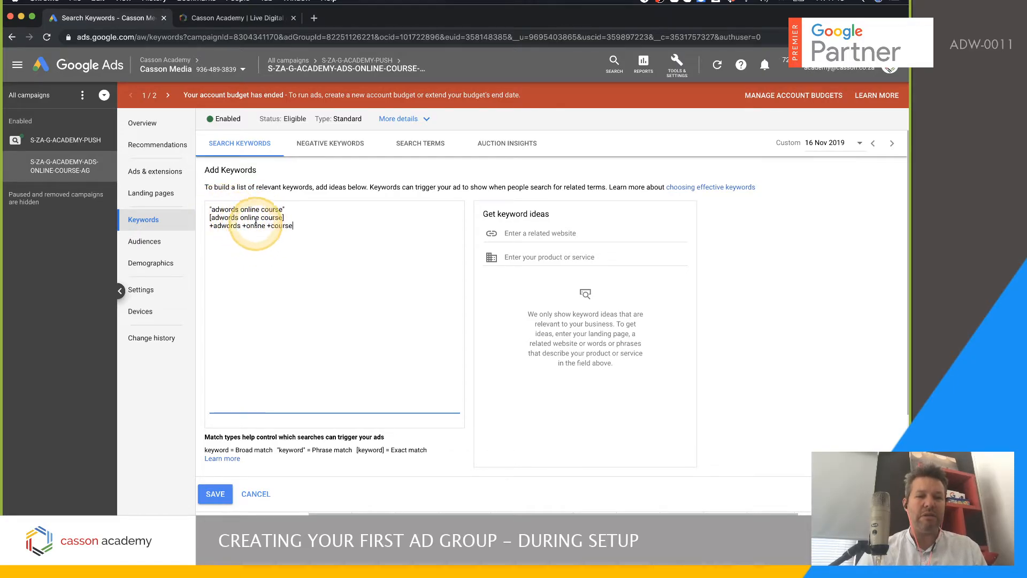
scroll(257, 321, "down", 2)
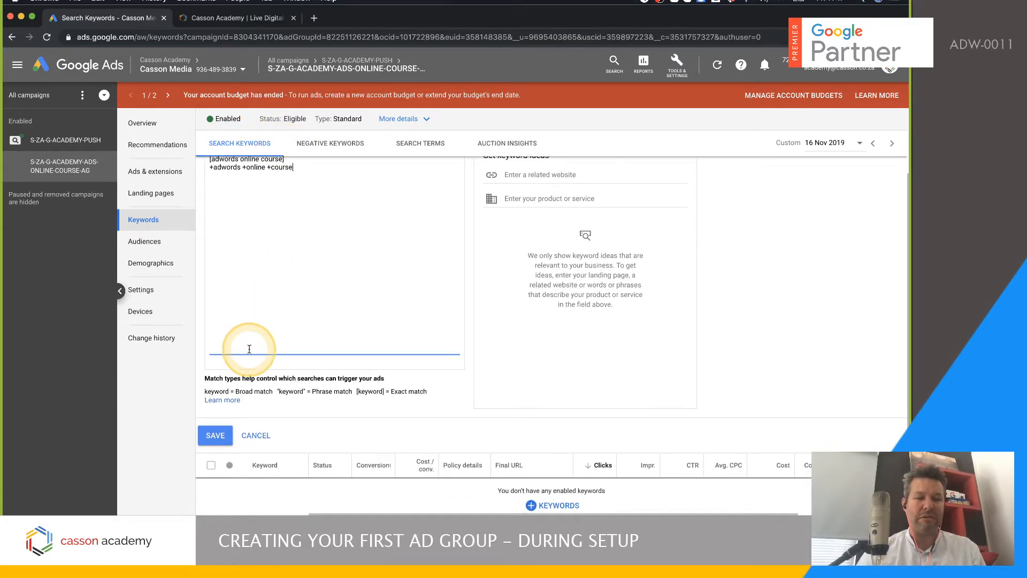
left_click(214, 435)
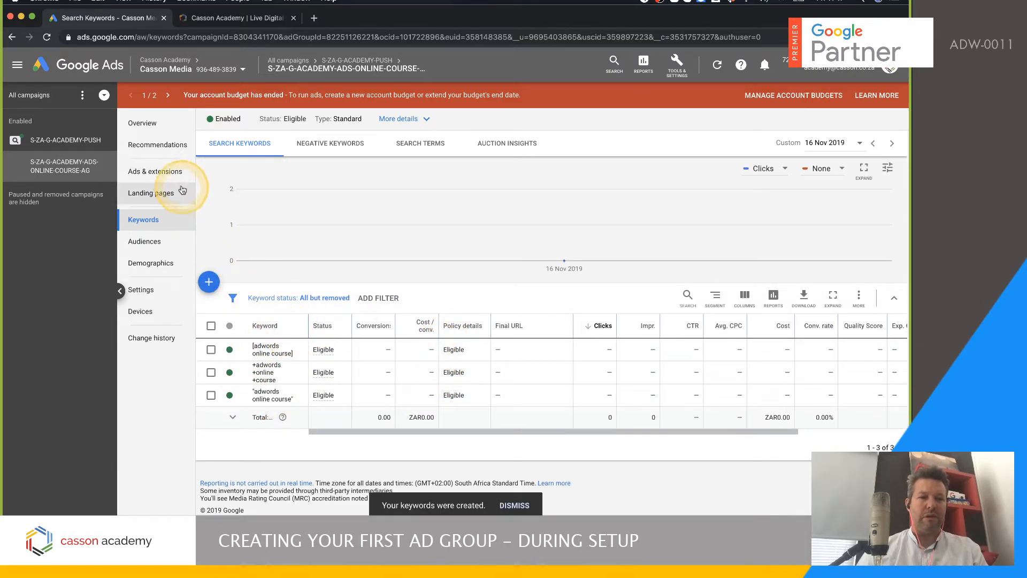
Check the ads listed for the ad group and for the whole S-ZA-G-ACADEMY-PUSH campaign.
left_click(140, 172)
scroll(381, 281, "down", 3)
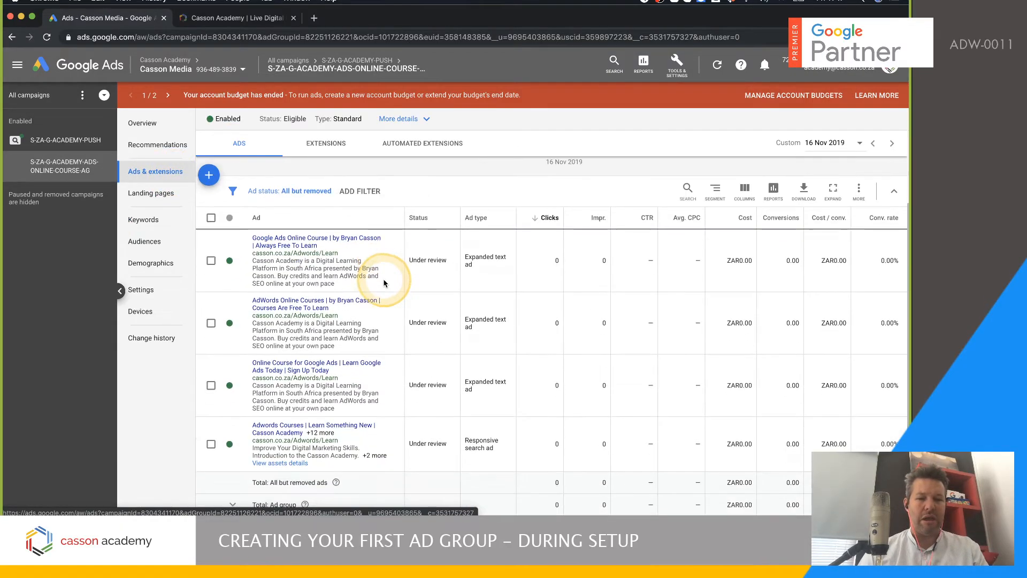
scroll(299, 328, "up", 2)
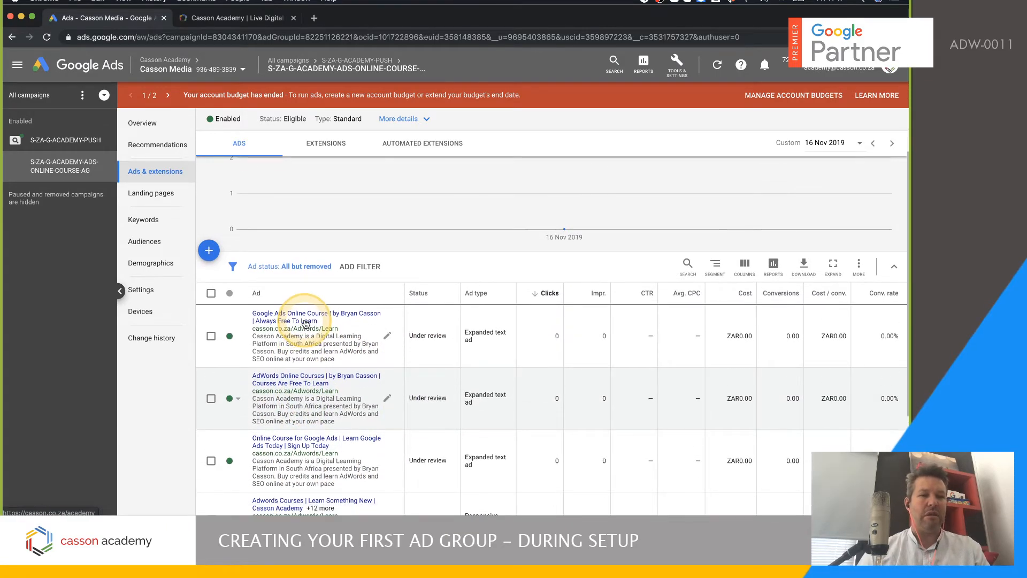
left_click(106, 143)
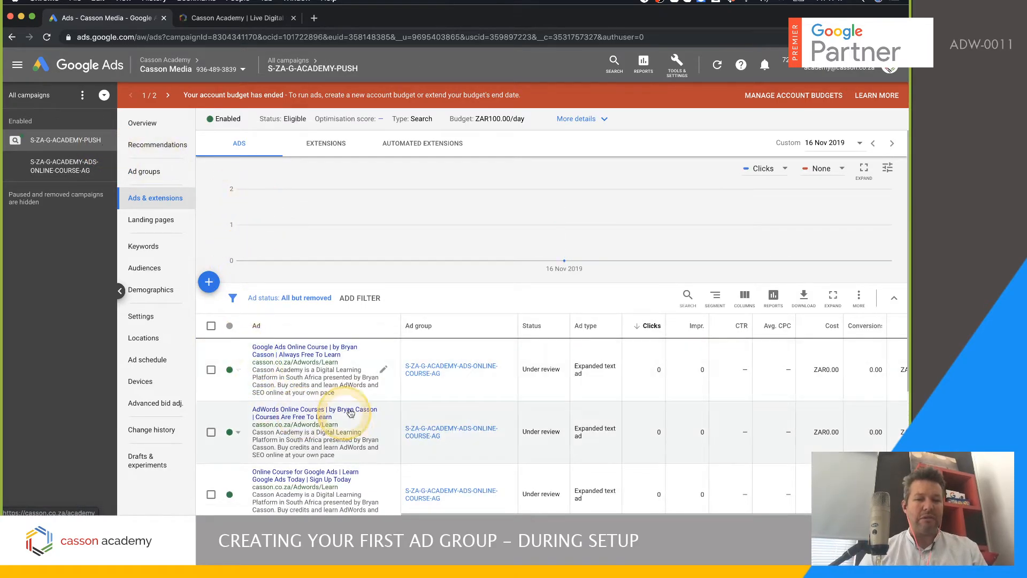
scroll(355, 347, "down", 3)
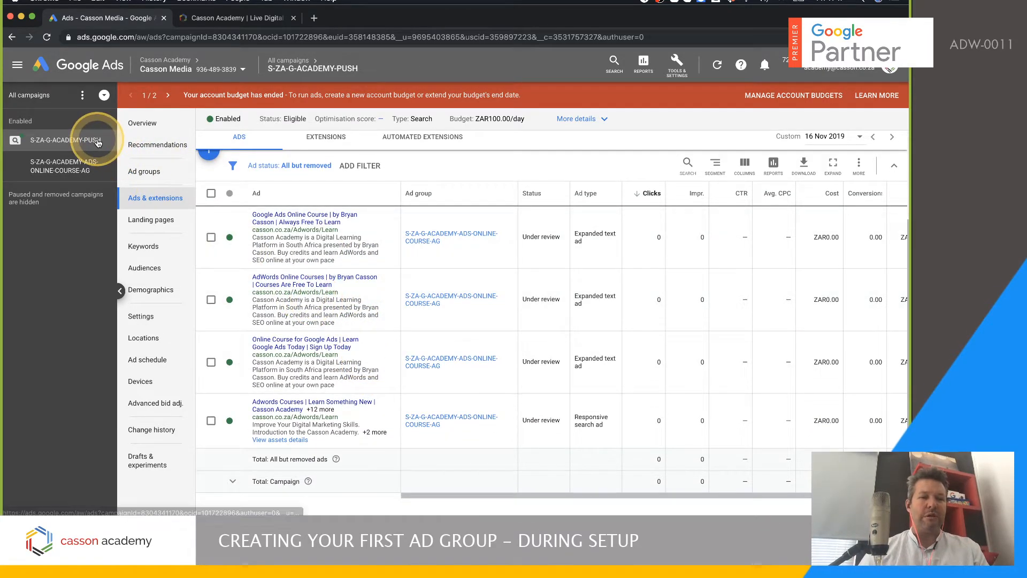
Copy the S-ZA-G-ACADEMY-ADS-ONLINE-COURSE-AG ad group from the campaign's ad group list.
left_click(169, 181)
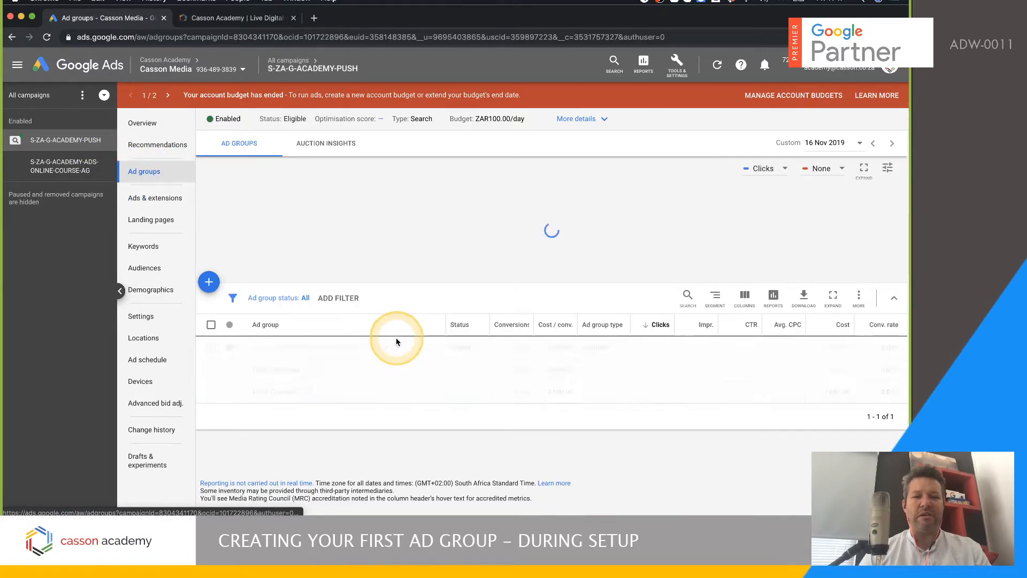
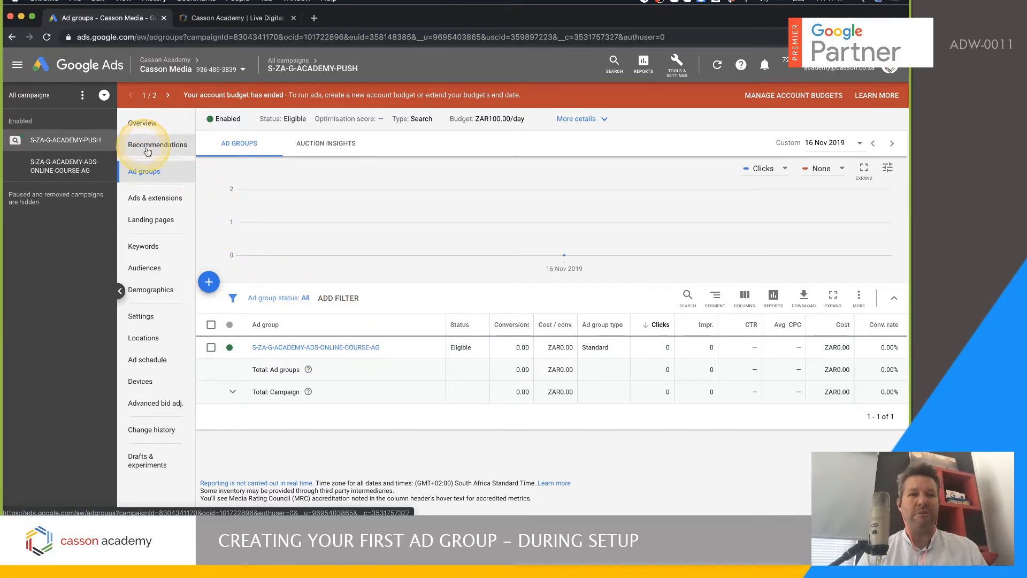
left_click(211, 347)
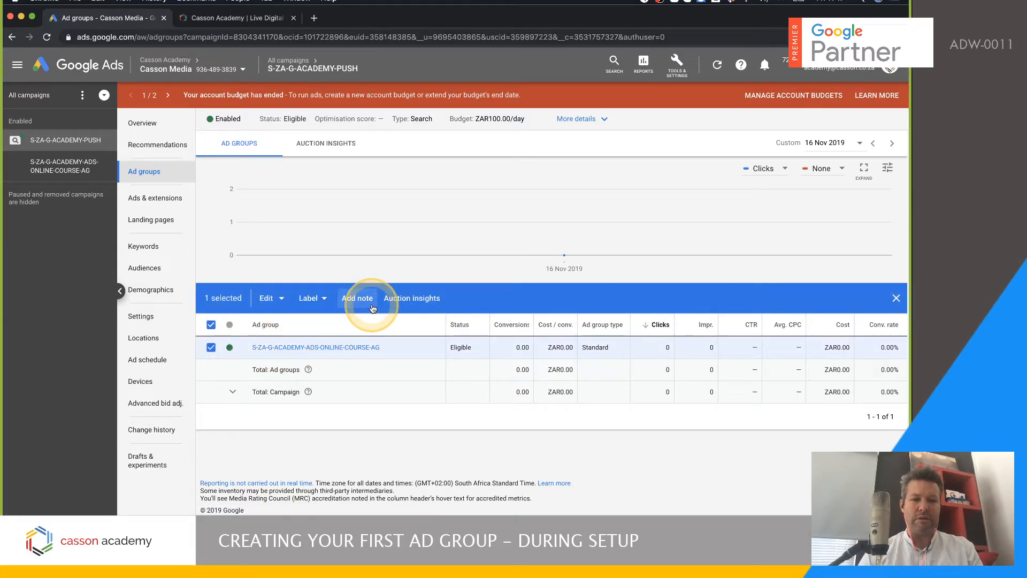
key("super+c")
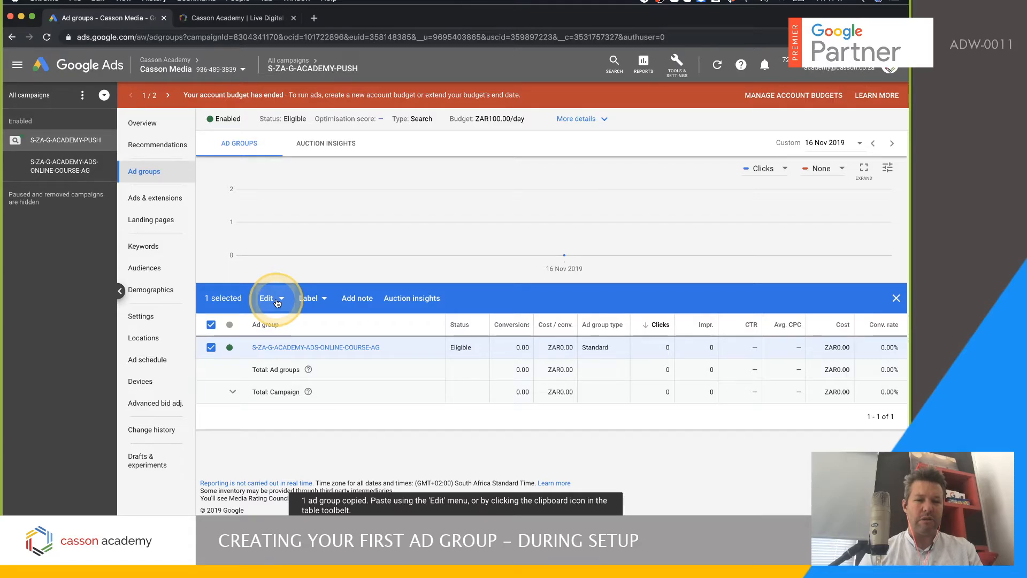
left_click(277, 303)
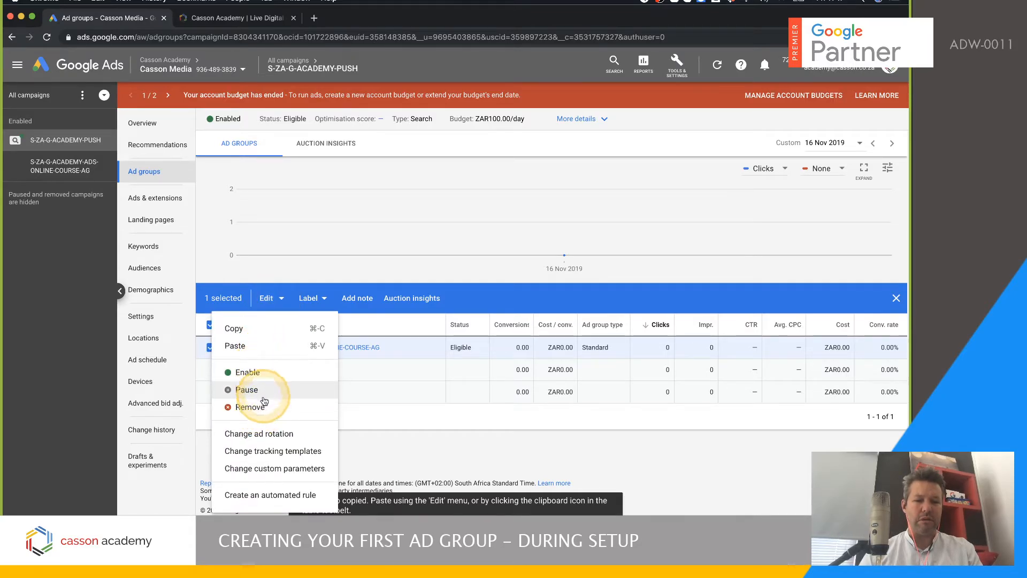
left_click(397, 420)
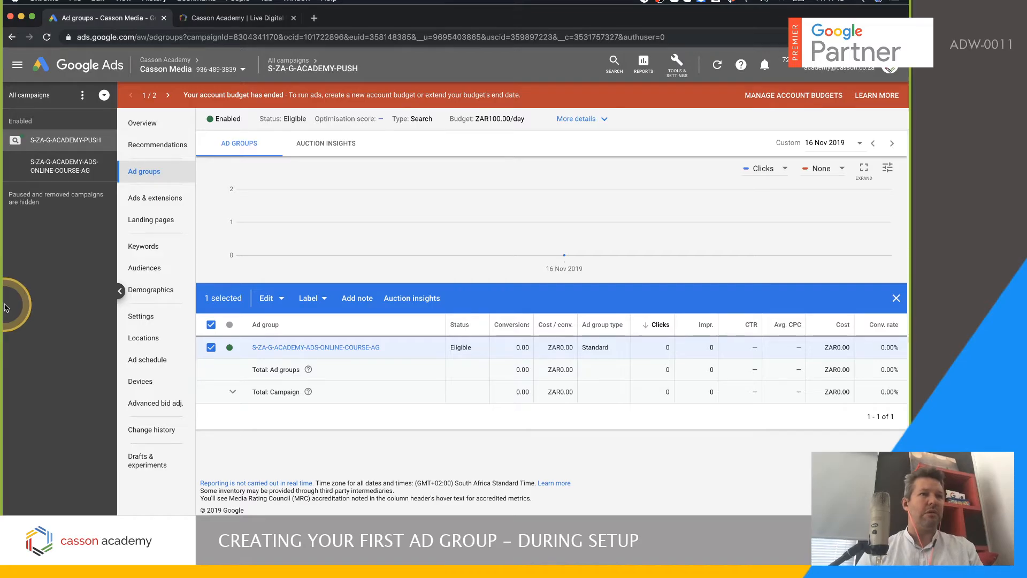
Paste the copied ad group into the S-ZA-G-ACADEMY-PUSH campaign, with new ad groups paused after pasting.
left_click(897, 298)
left_click(859, 296)
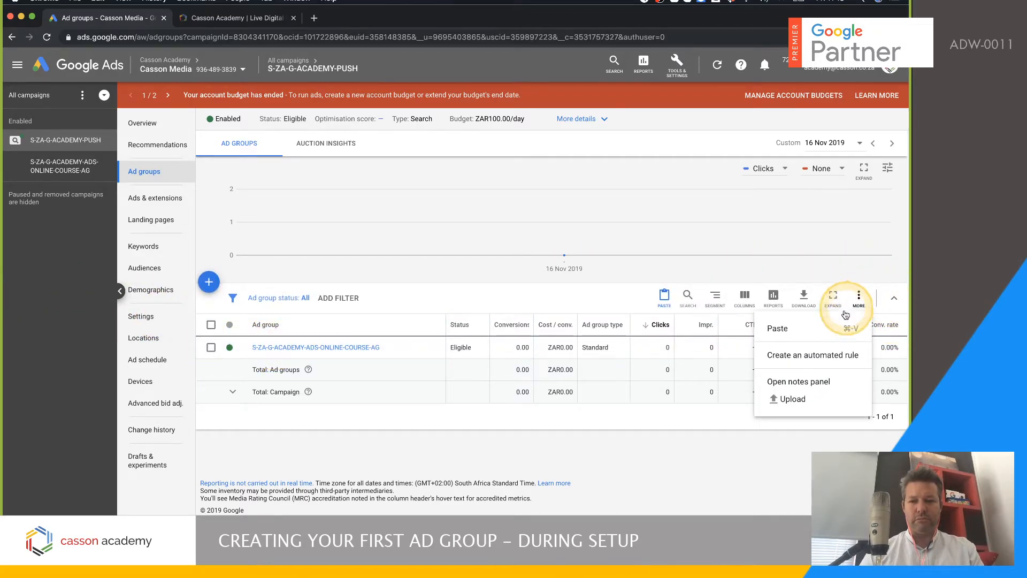
left_click(849, 345)
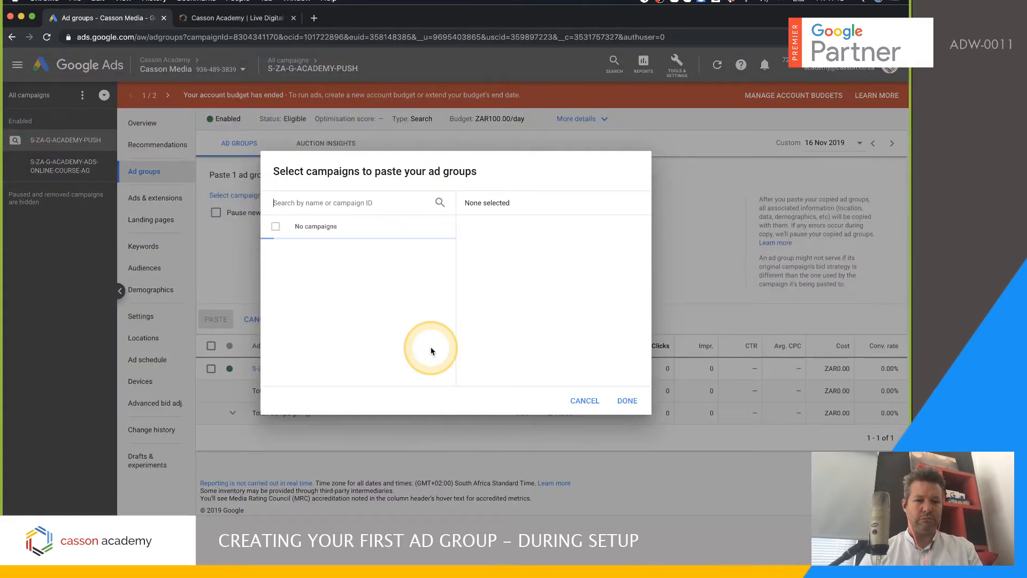
left_click(342, 250)
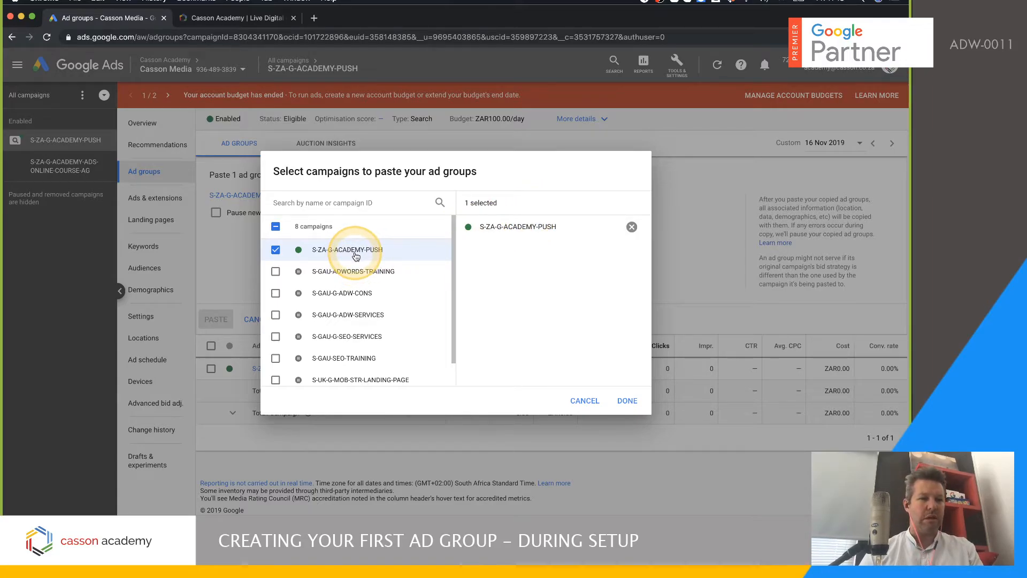
left_click(627, 401)
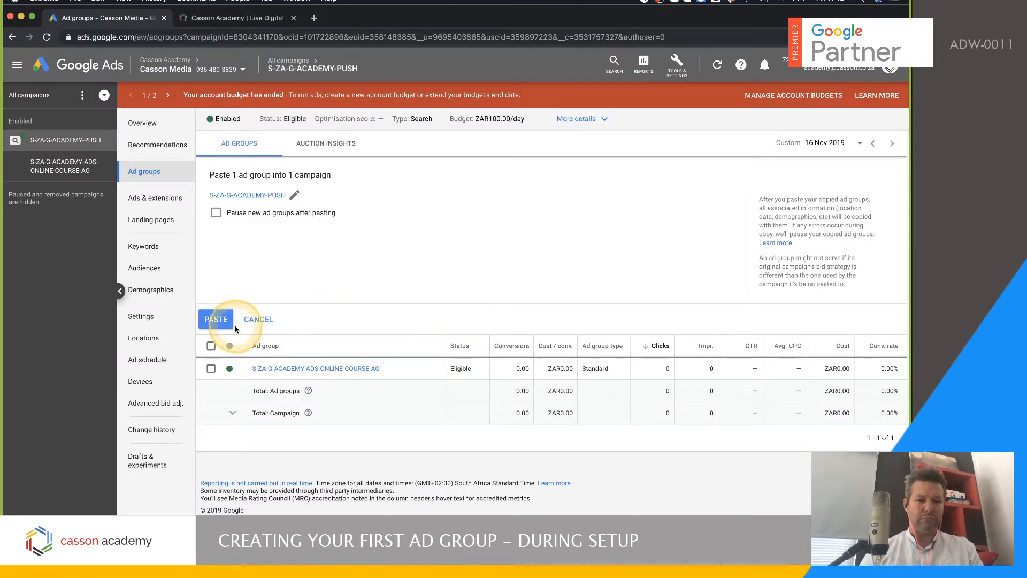
left_click(215, 212)
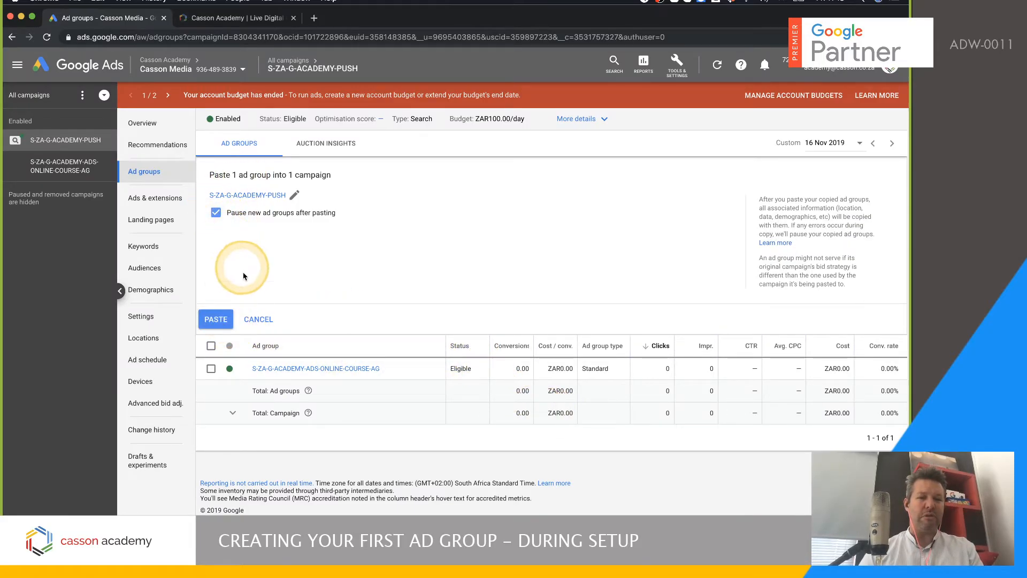
left_click(216, 318)
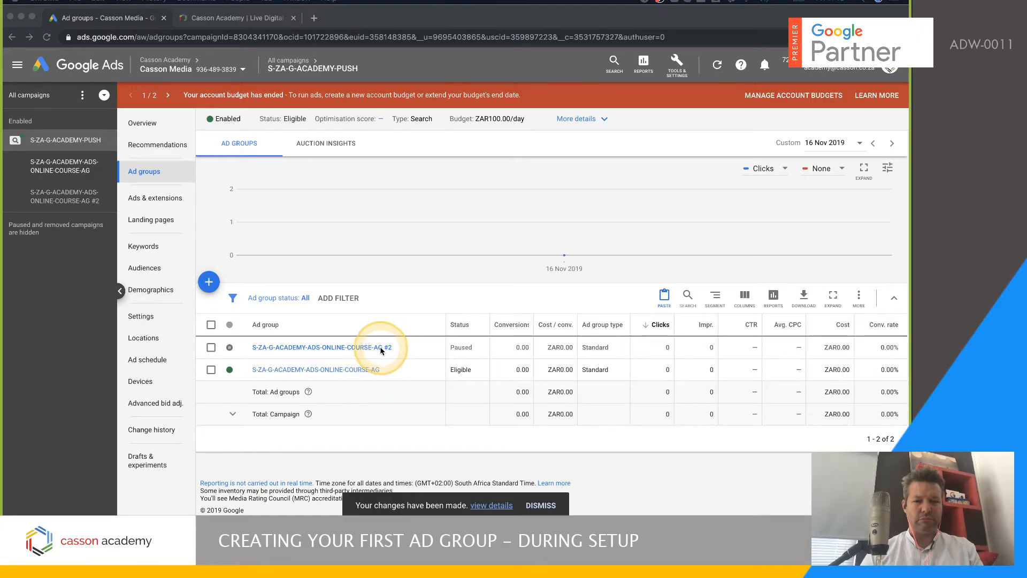
Rename the pasted duplicate ad group as S-ZA-G-ACADEMY-ADS-ONLINE-WORKSHOP-AG and save the name.
left_click(382, 349)
left_click(398, 347)
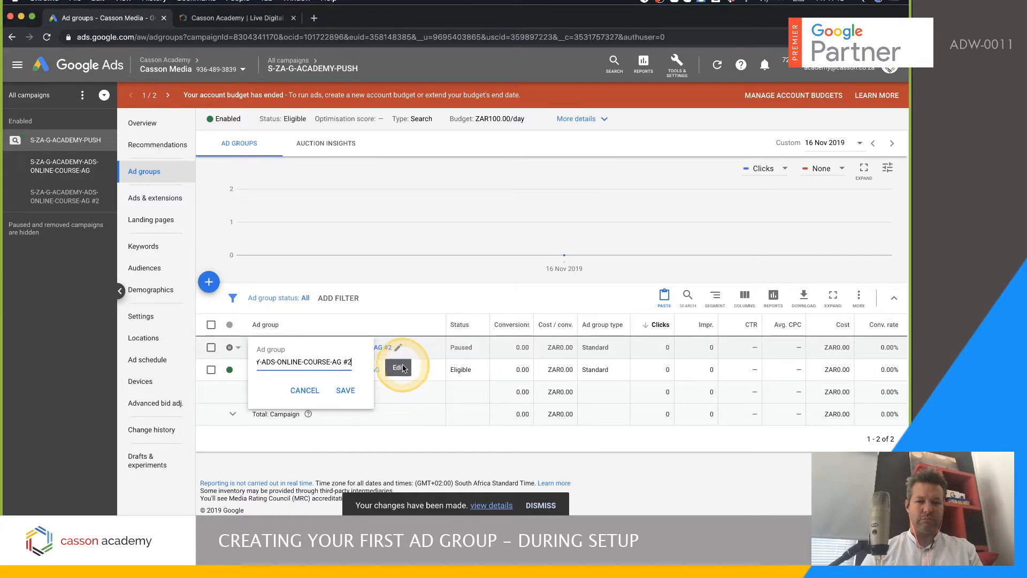
left_click(345, 390)
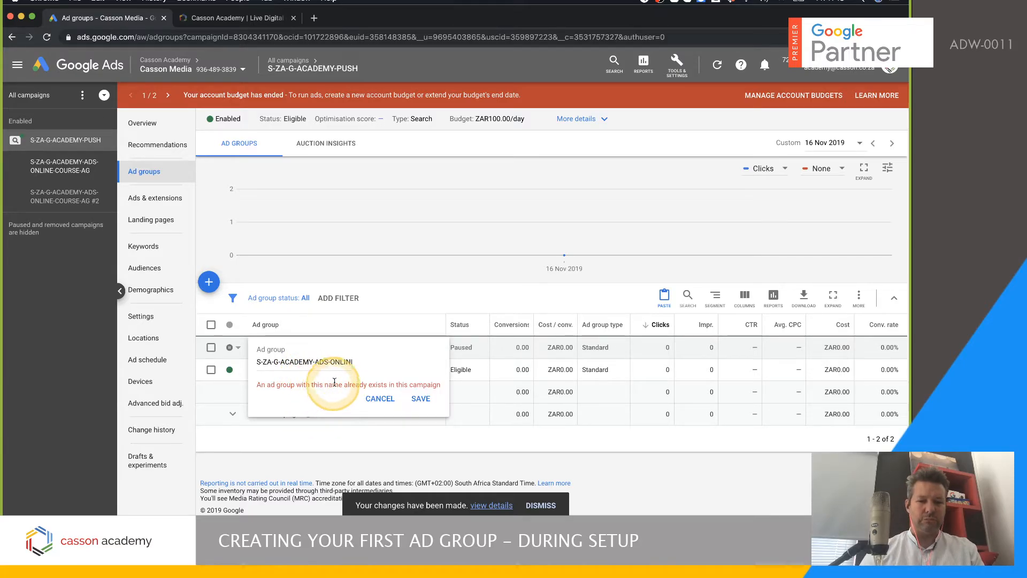
left_click(336, 363)
left_click_drag(332, 364, 367, 367)
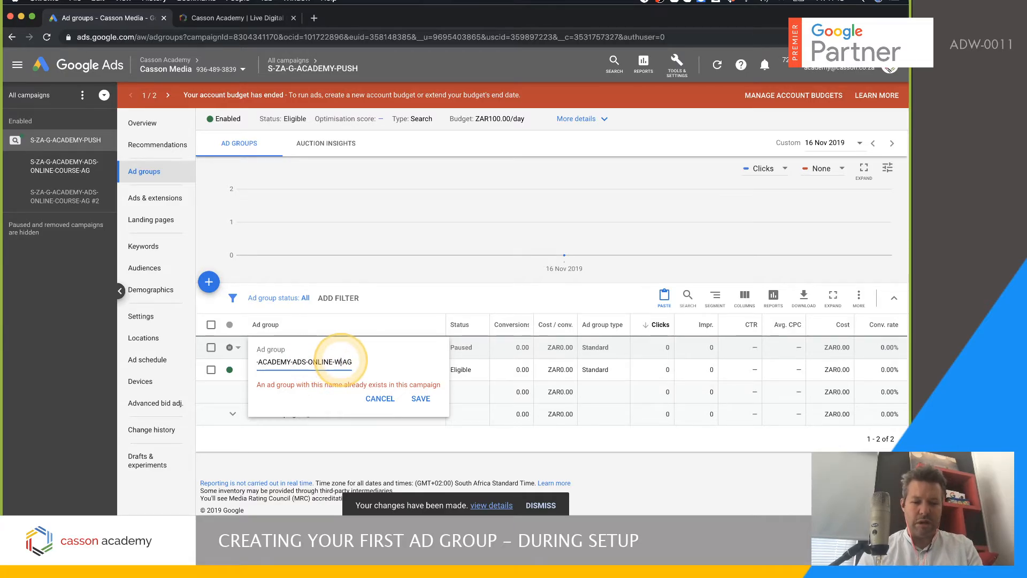
left_click(421, 399)
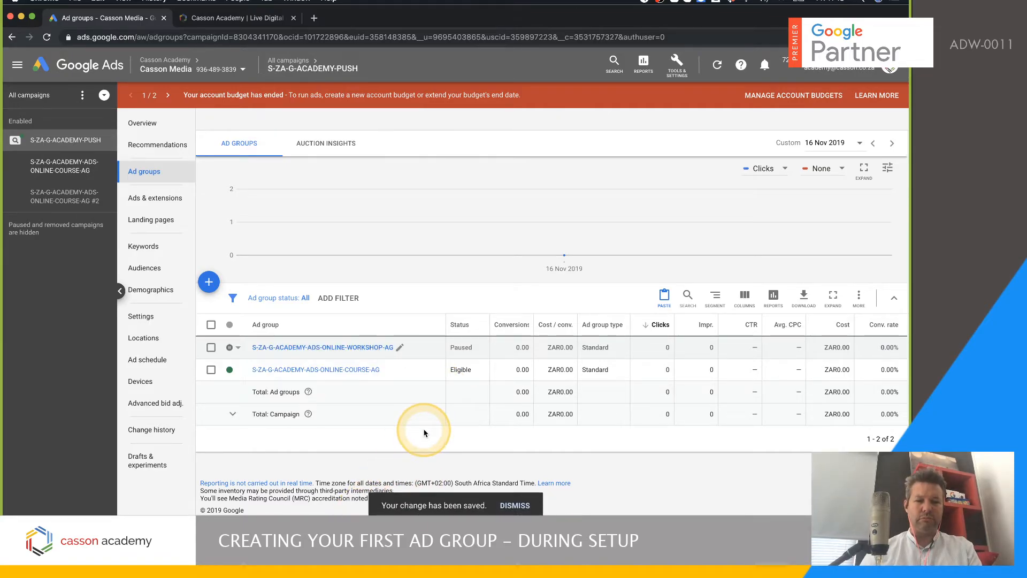
Select the three expanded text ads in the S-ZA-G-ACADEMY-ADS-ONLINE-WORKSHOP-AG ad group and open the bulk Change ads editor.
left_click(333, 348)
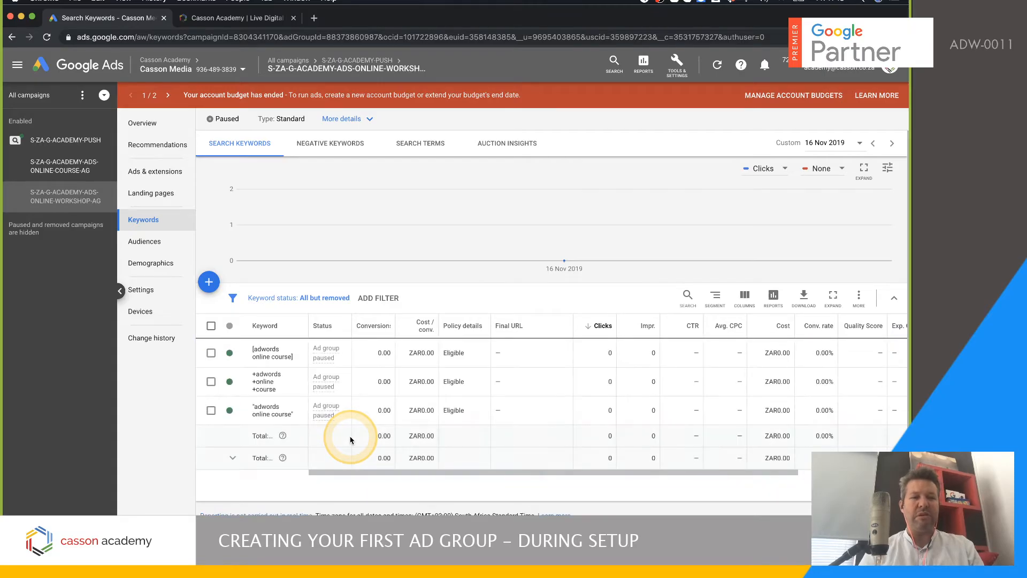
left_click(140, 172)
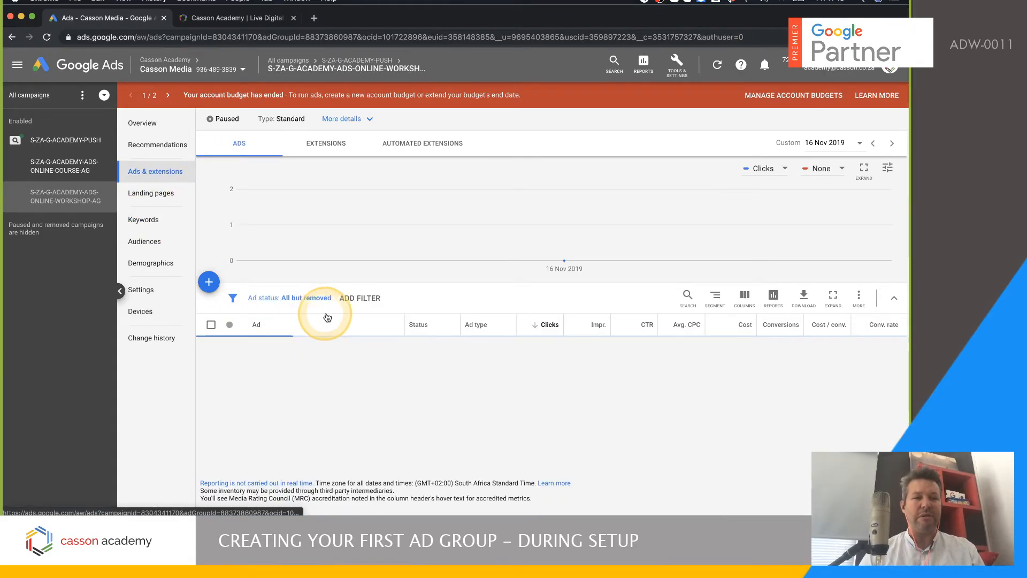
scroll(349, 314, "down", 3)
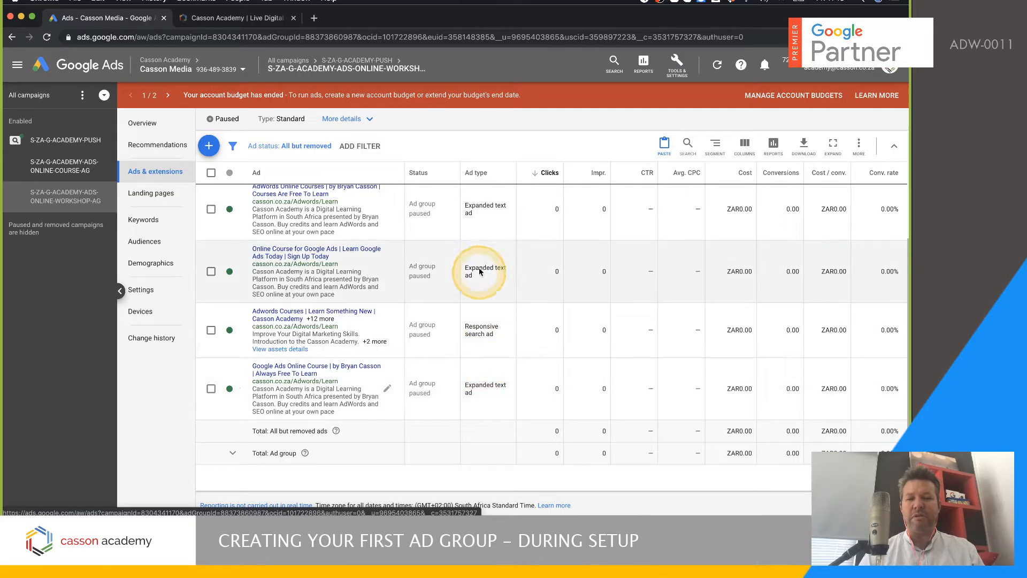
left_click(212, 389)
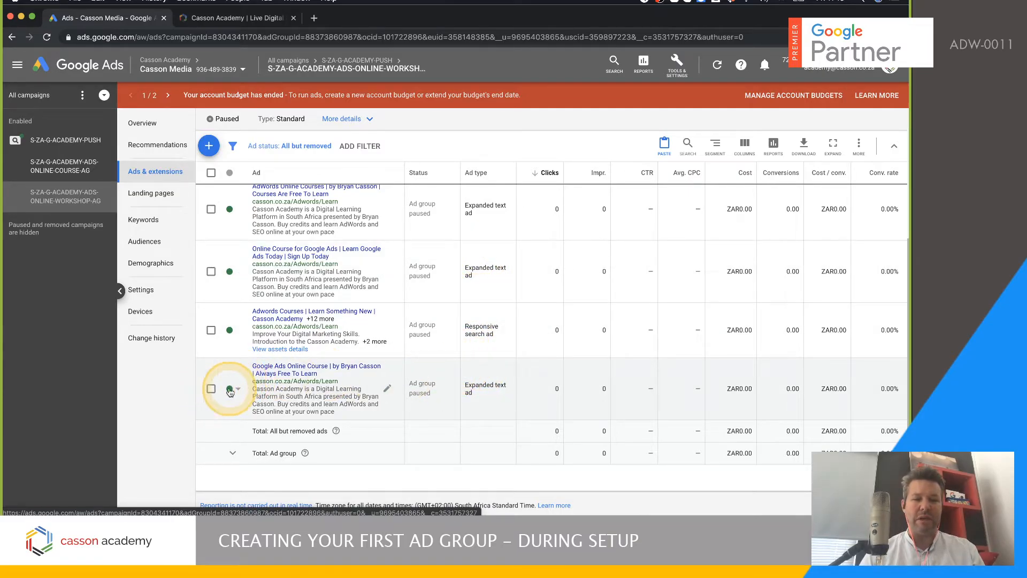
scroll(214, 375, "up", 2)
left_click(211, 346)
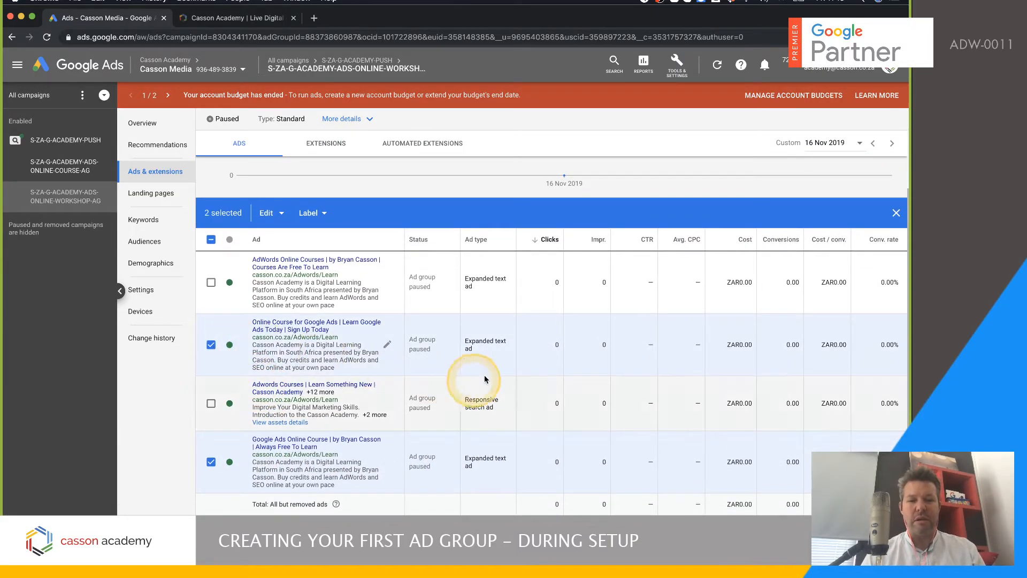
left_click(211, 282)
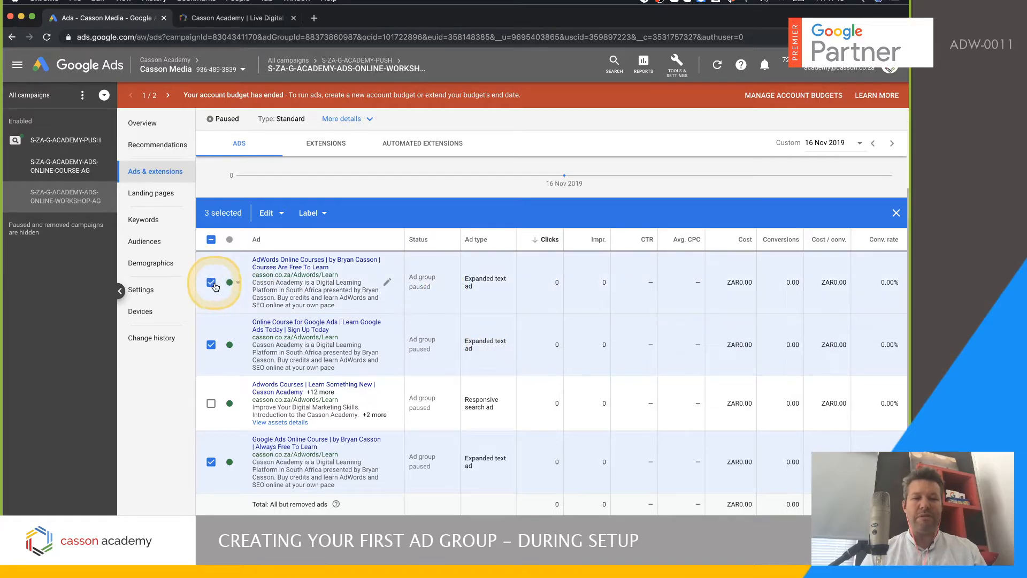
left_click(270, 213)
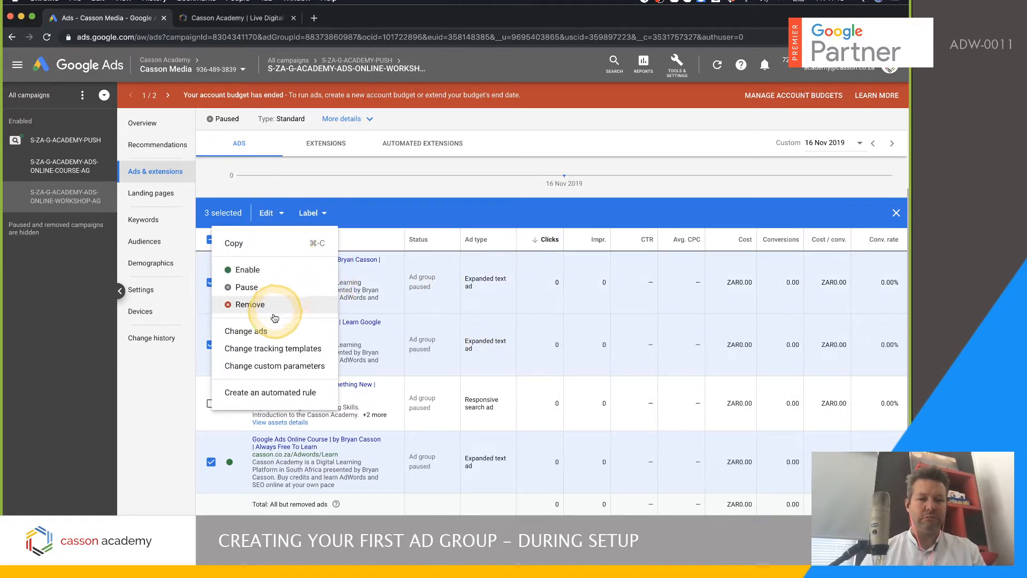
left_click(252, 328)
Find and replace "Courses" with "Workshops" in all headlines and descriptions of the selected expanded text ads, and apply the change.
scroll(398, 294, "down", 2)
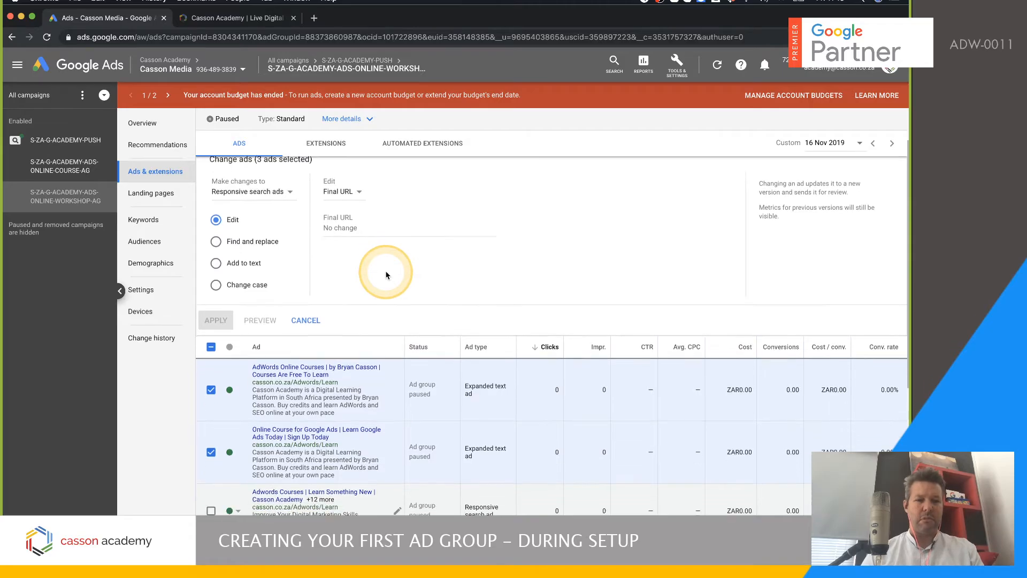
scroll(314, 237, "up", 2)
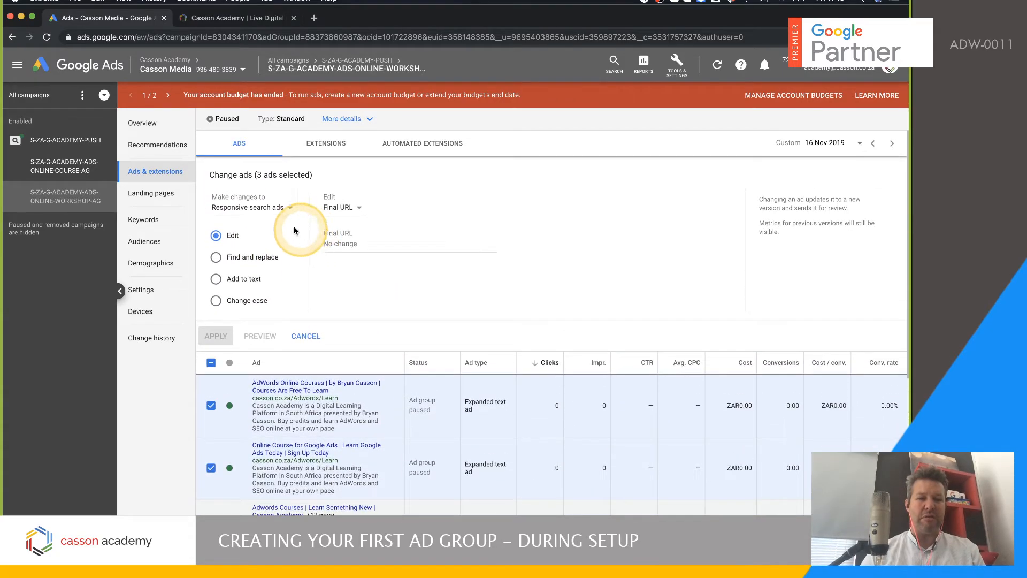
left_click(271, 208)
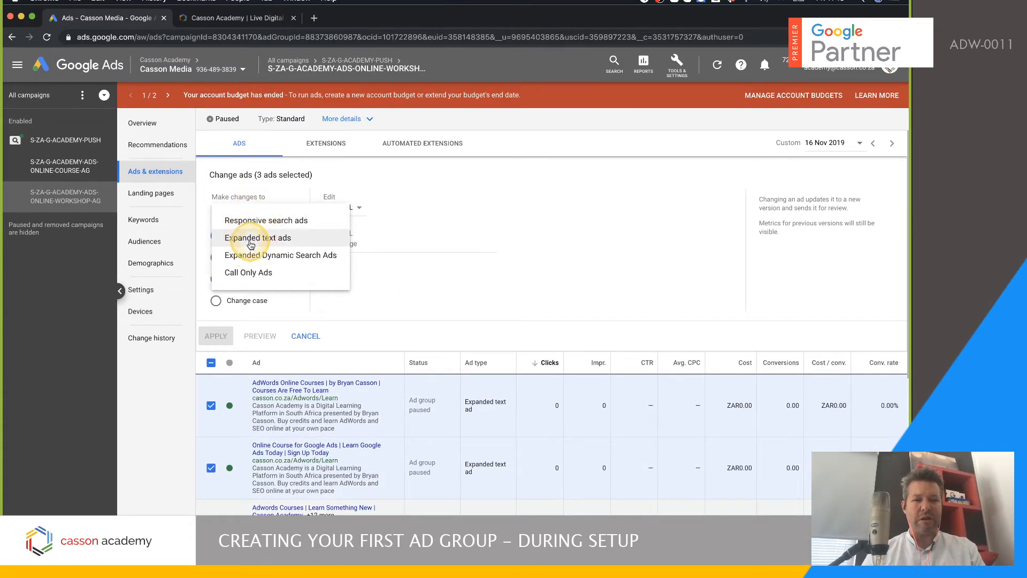
left_click(251, 239)
scroll(374, 241, "down", 2)
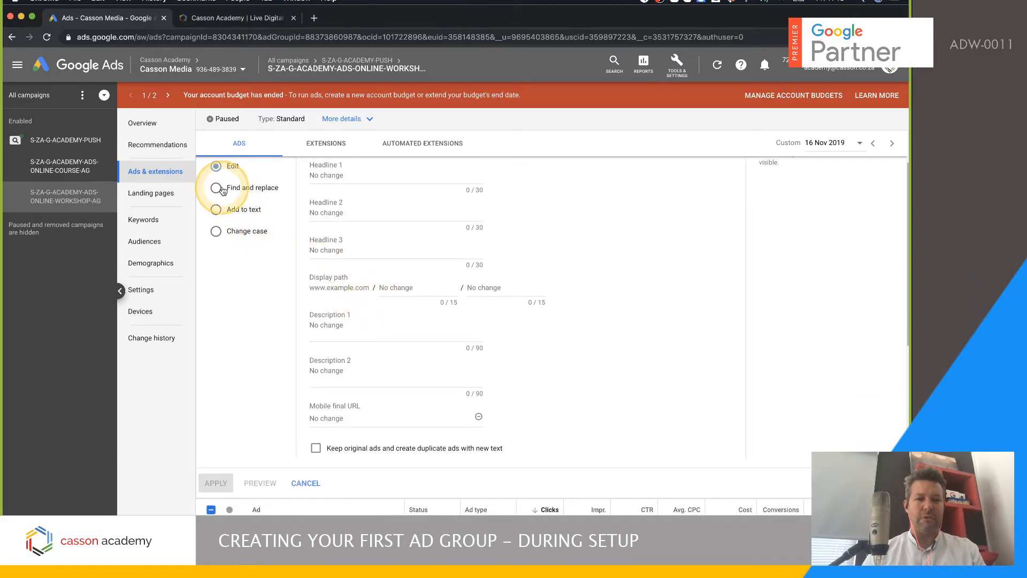
left_click(223, 191)
scroll(300, 299, "up", 3)
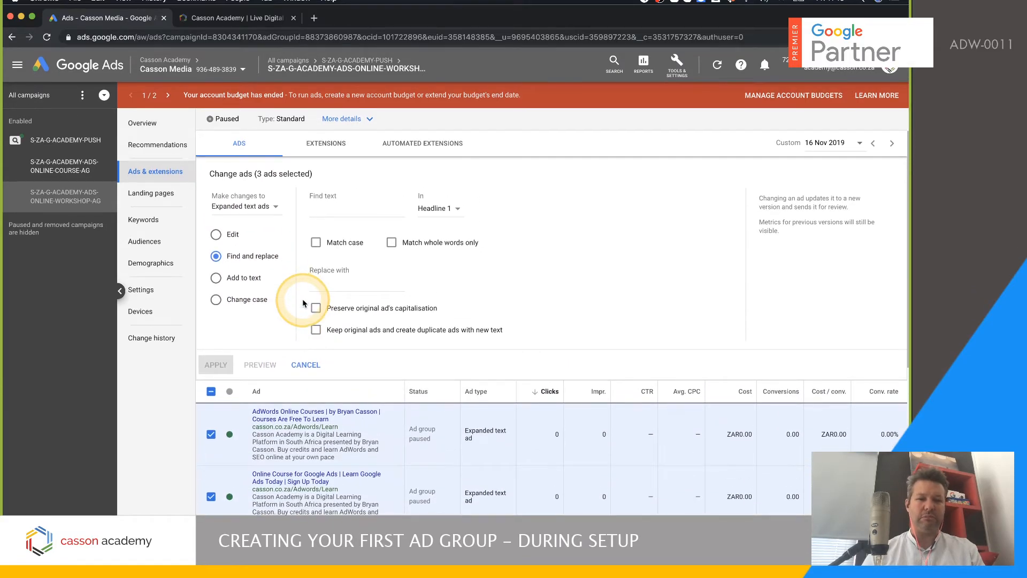
left_click(343, 209)
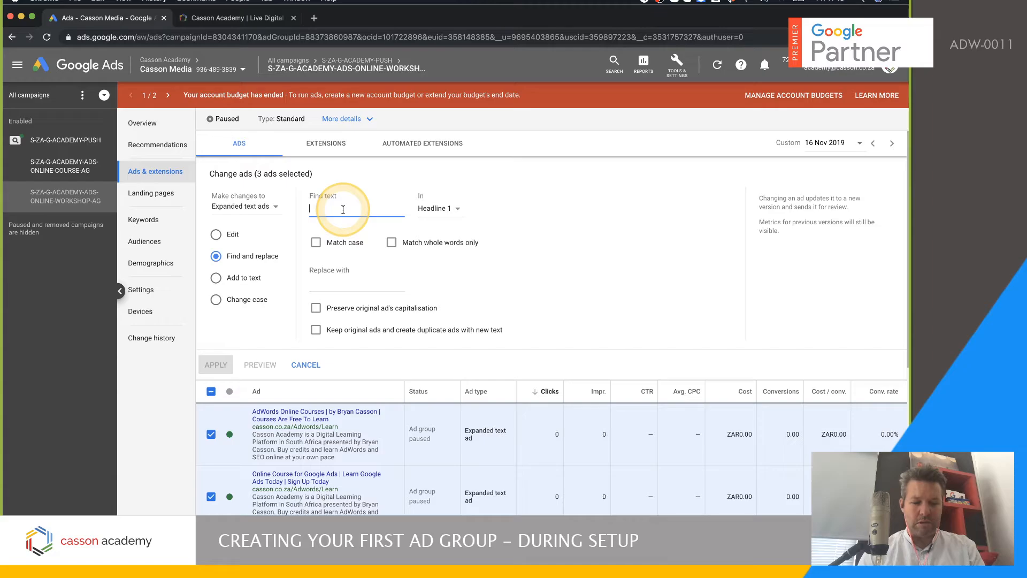
left_click(436, 209)
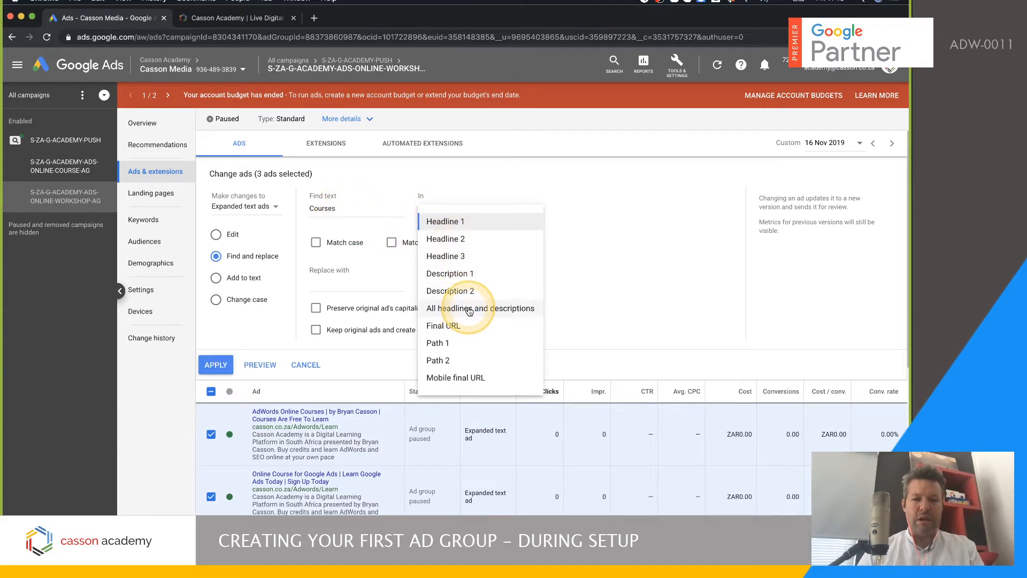
left_click(469, 309)
left_click(350, 284)
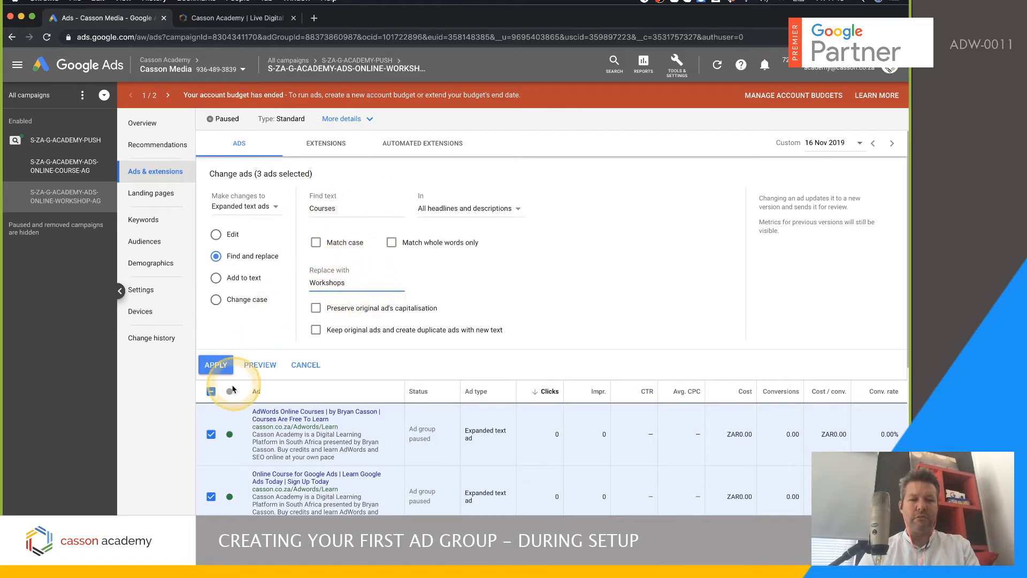
left_click(215, 365)
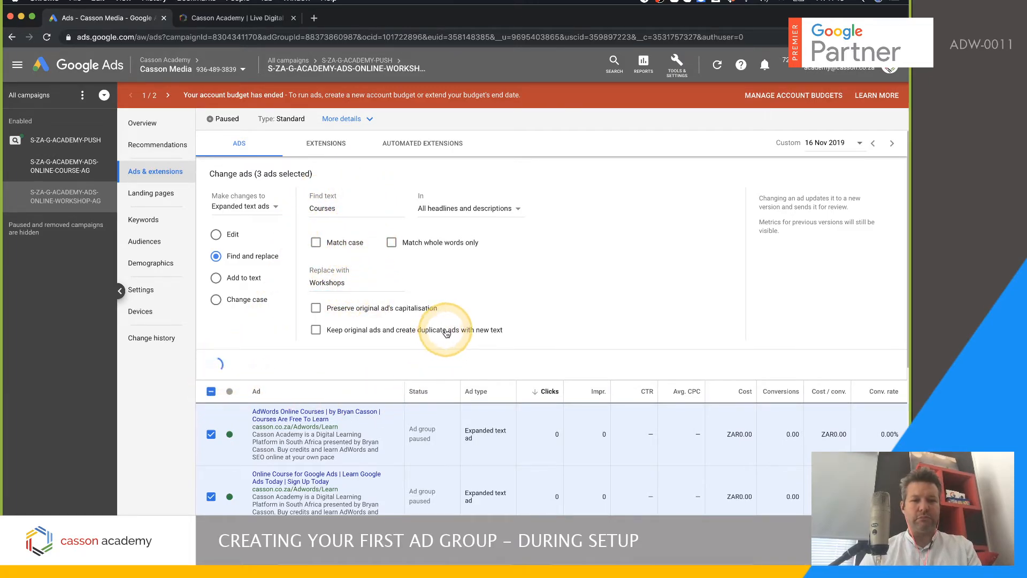
left_click(430, 284)
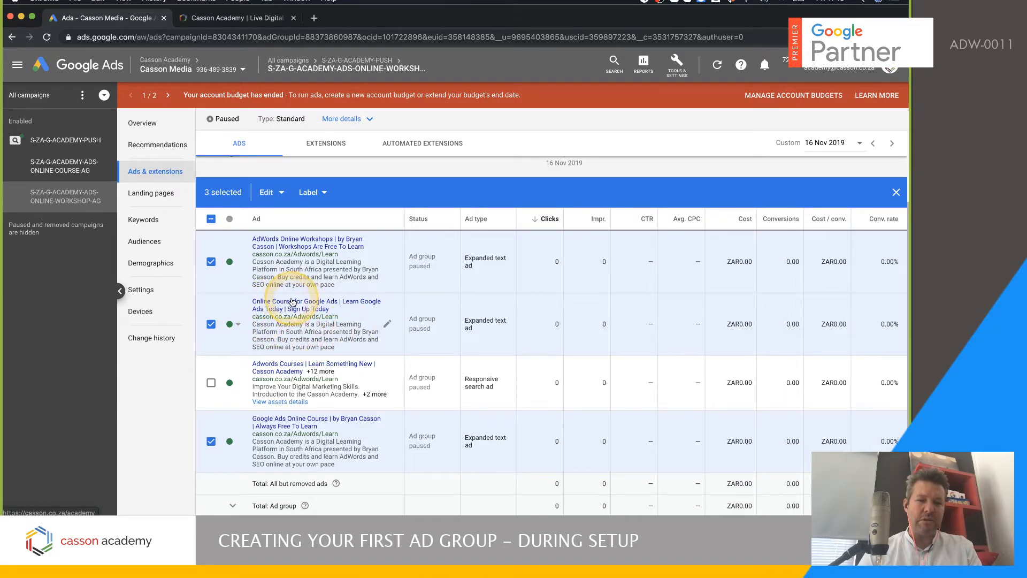
Change Headline 1 of the "Online Course for Google Ads" text ad to "Online Workshop for Google Ads" and save the ad.
left_click(386, 327)
left_click(402, 328)
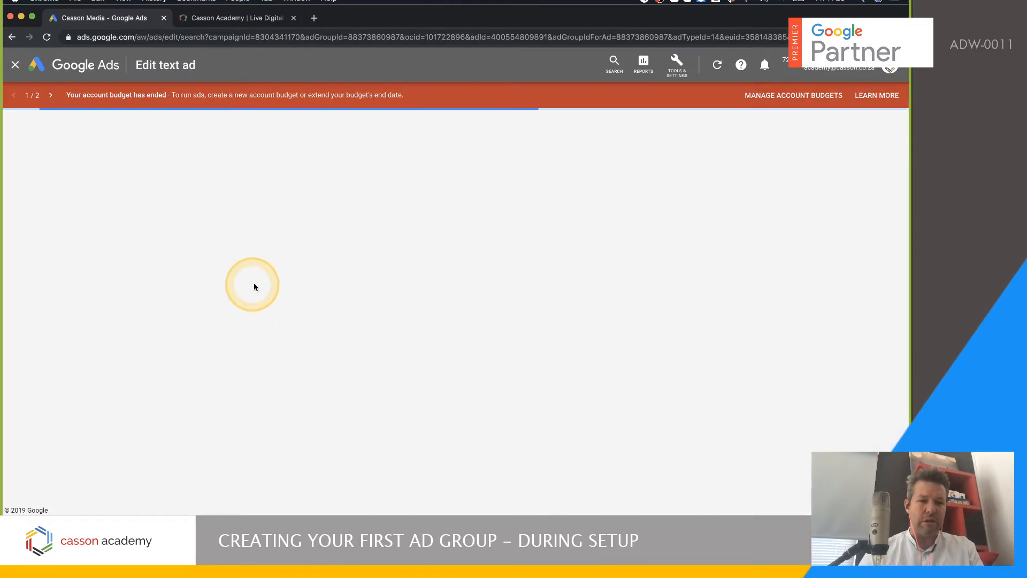
left_click(182, 249)
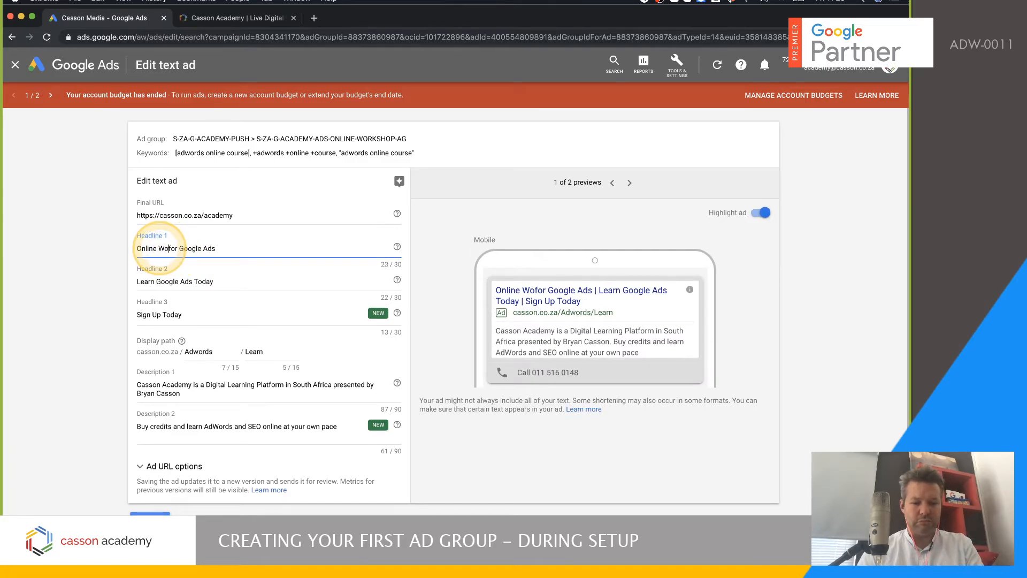
type("hop")
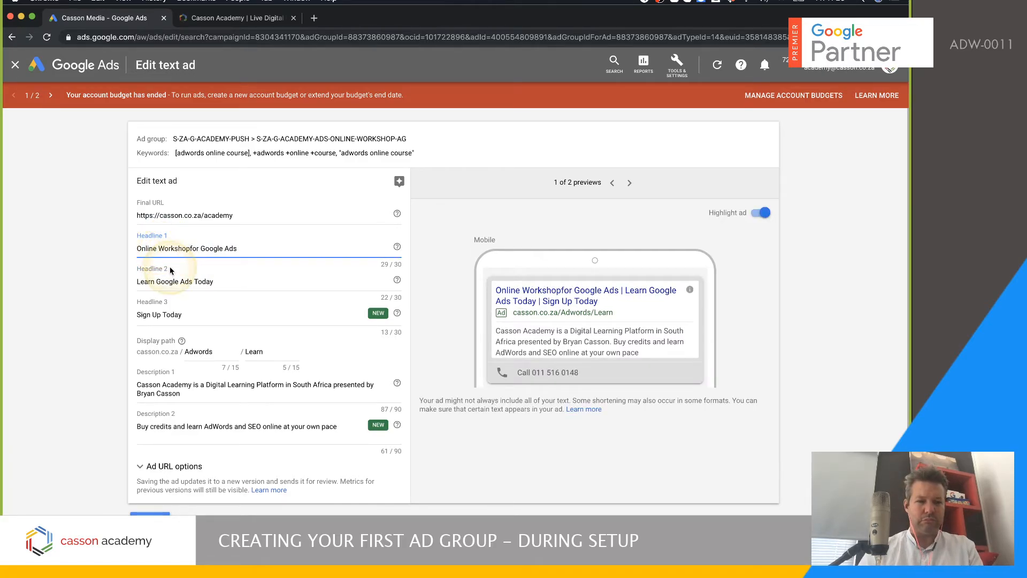
left_click(157, 515)
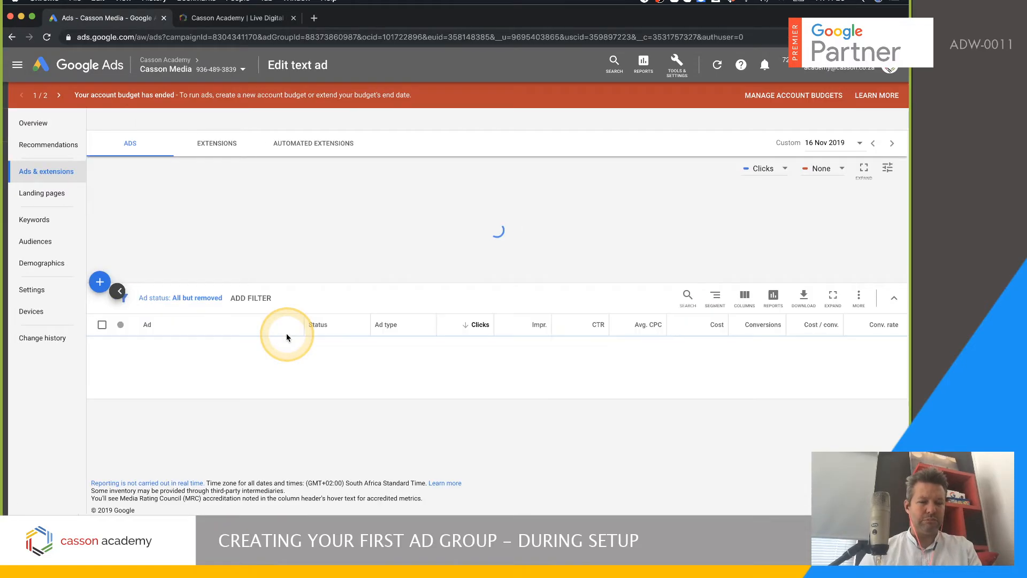
Change Headline 1 of the "Google Ads Online Course" expanded text ad to "Google Ads Online Workshop" and save the ad.
scroll(289, 321, "down", 3)
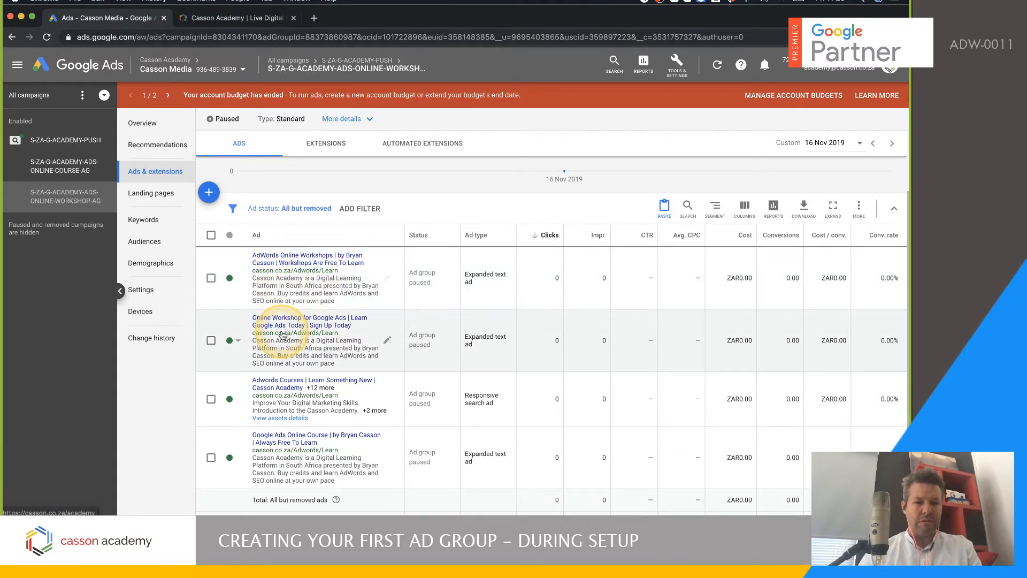
scroll(305, 364, "down", 1)
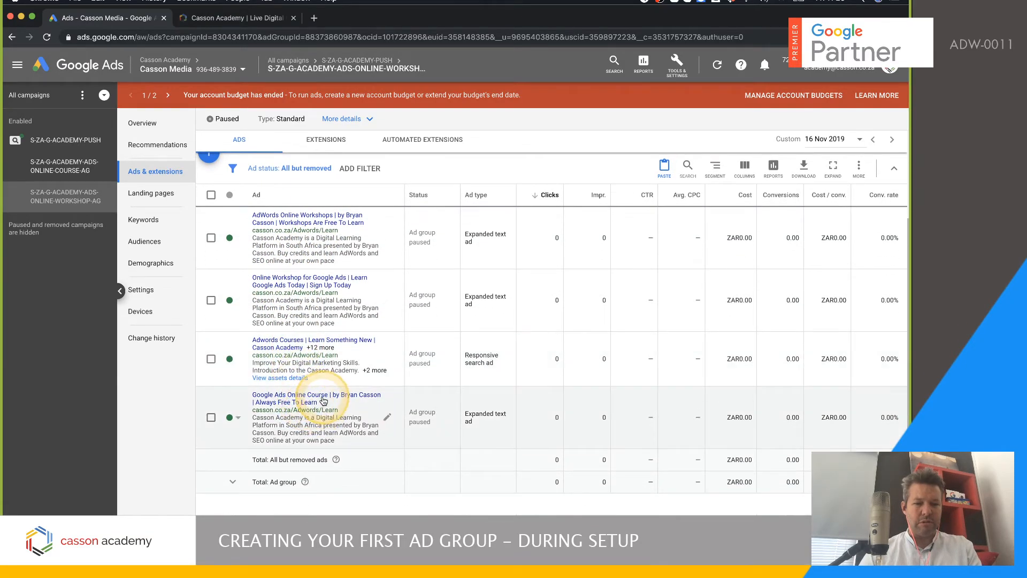
left_click(387, 416)
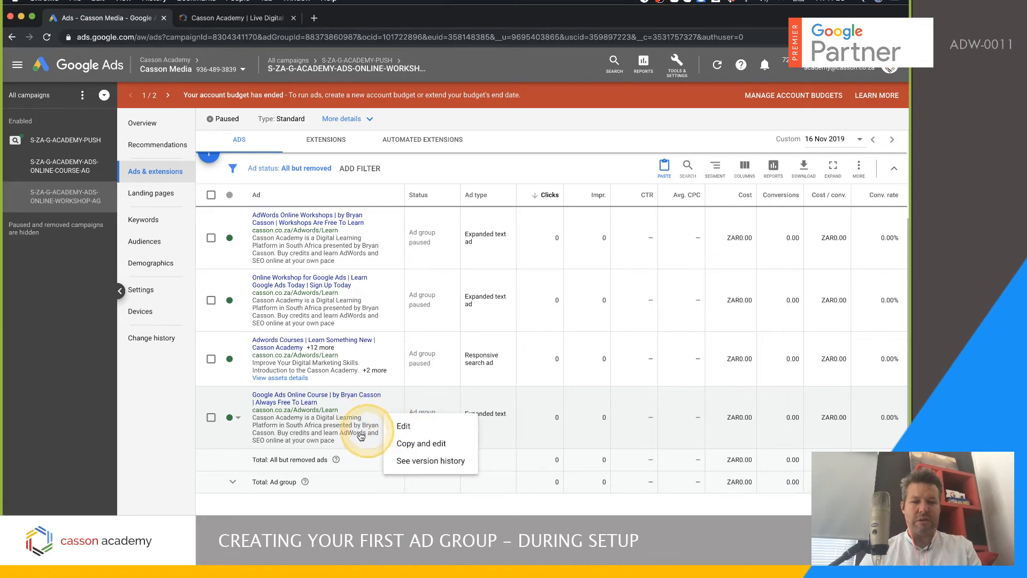
left_click(421, 428)
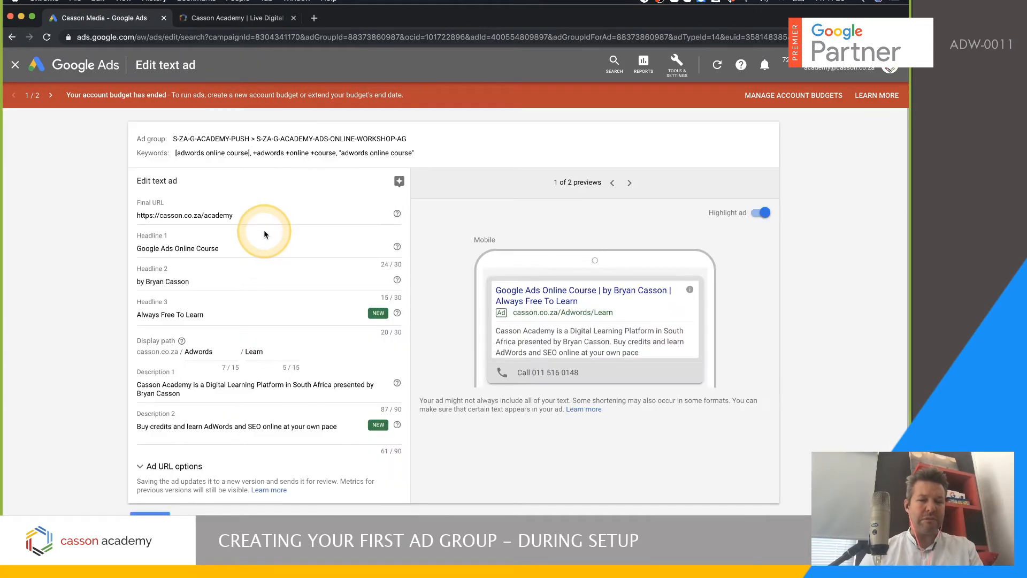
left_click(202, 248)
left_click_drag(195, 247, 196, 247)
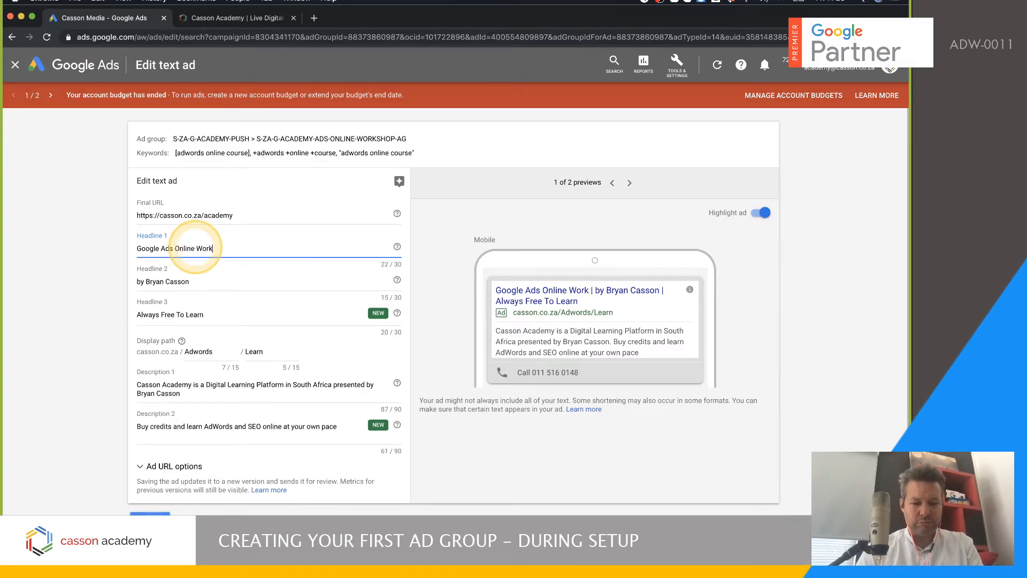
scroll(240, 359, "down", 2)
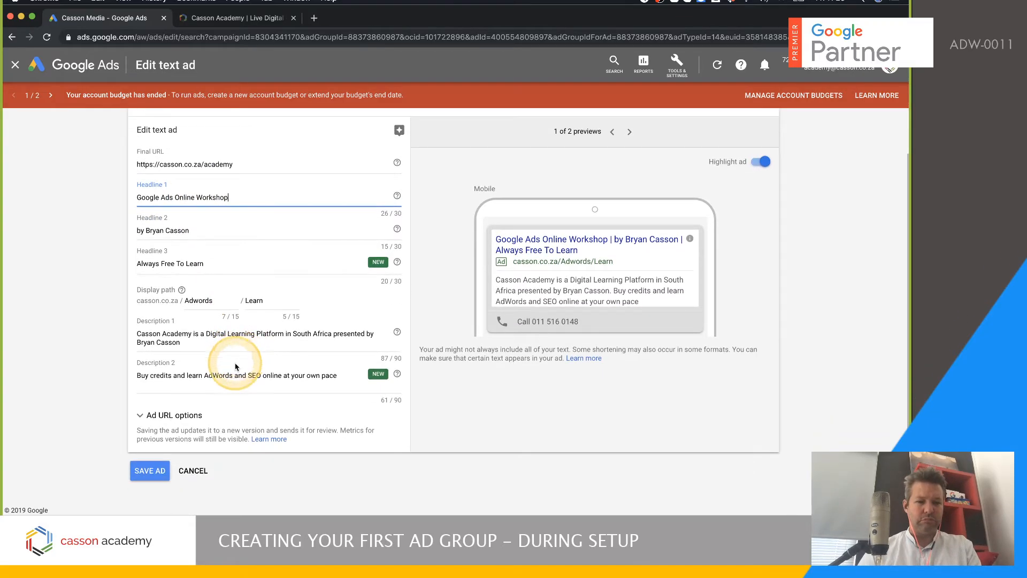
left_click(150, 475)
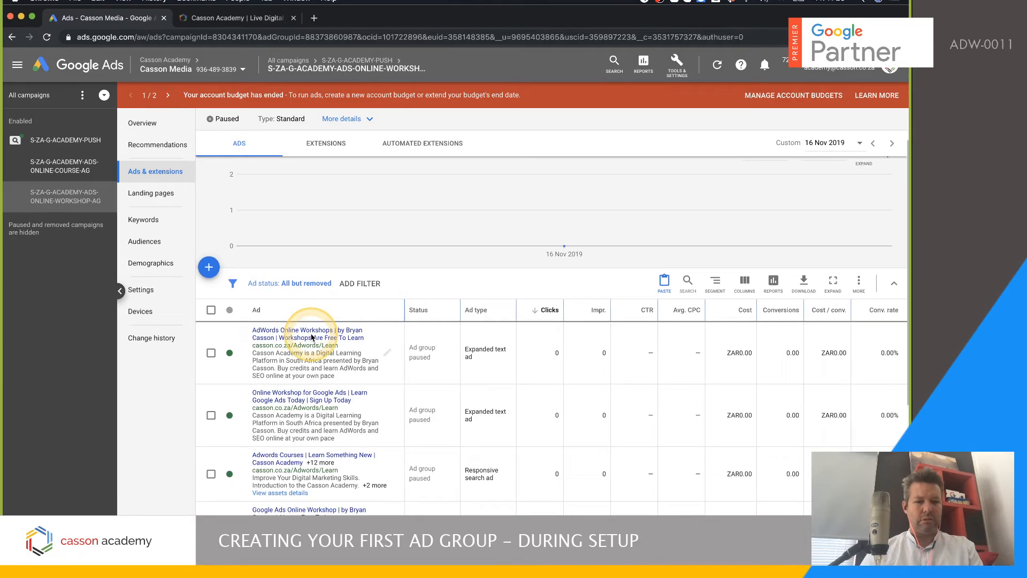
Open the responsive search ad for editing and change its first headline to "Adwords Workshop".
scroll(311, 338, "down", 3)
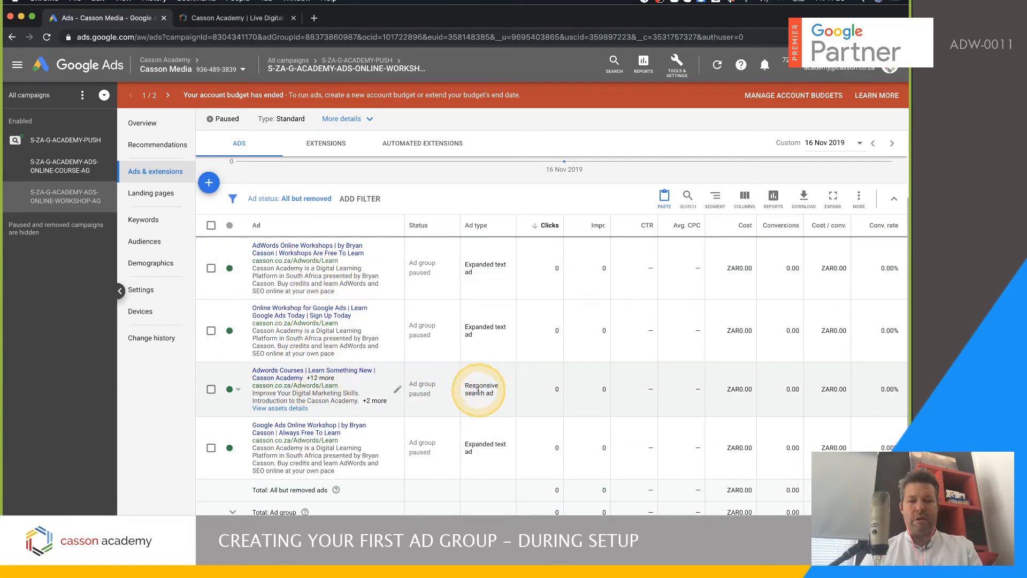
left_click(399, 390)
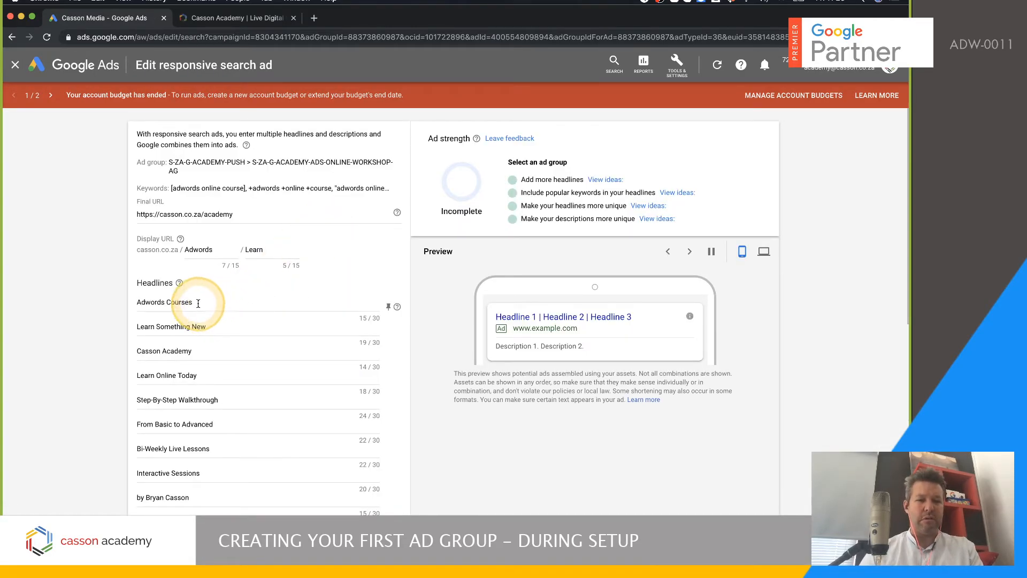
left_click(177, 303)
type("W")
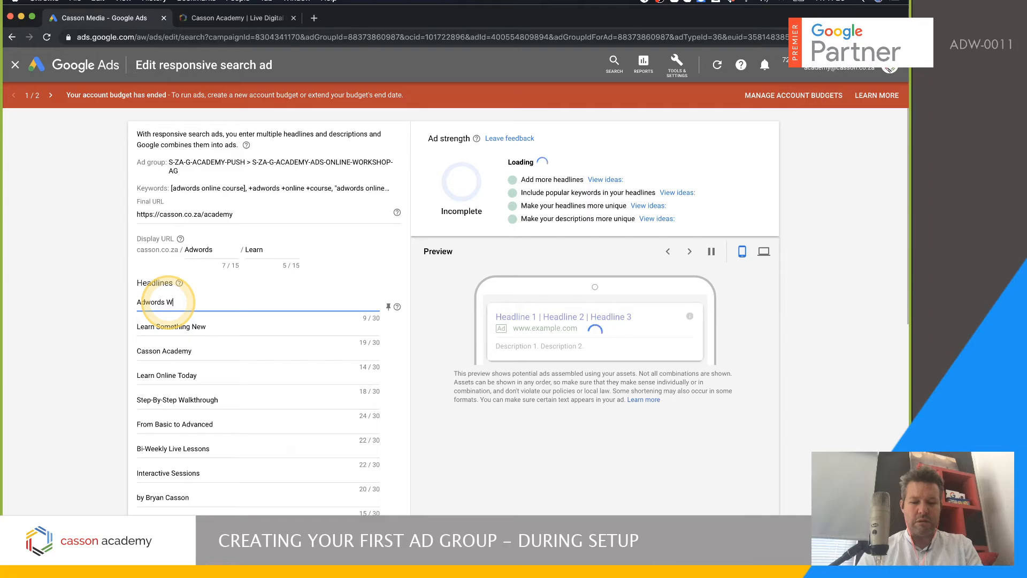
type("orkshop")
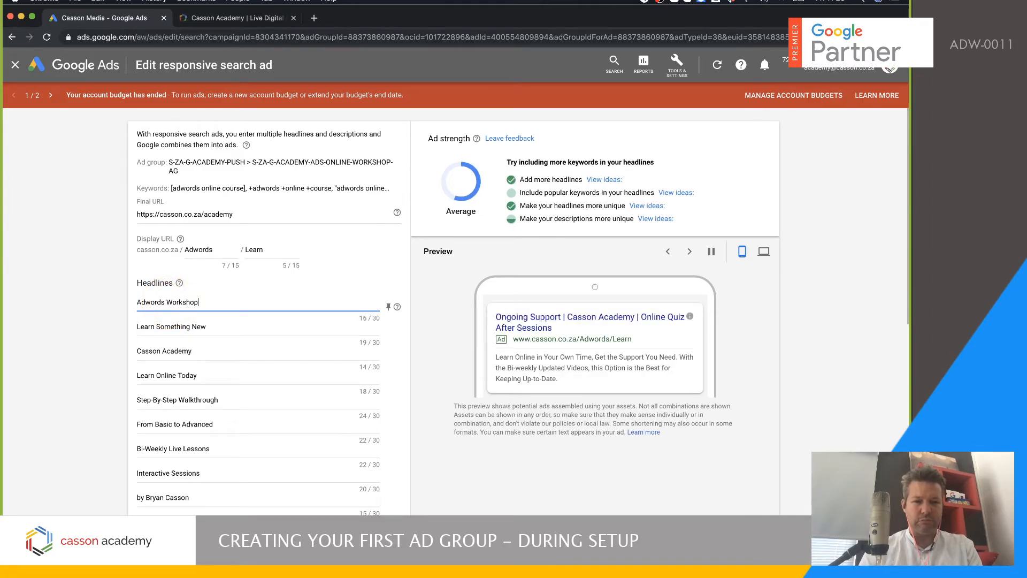
Review the remaining headlines and descriptions of the responsive search ad for wording that still needs adapting.
scroll(237, 370, "down", 3)
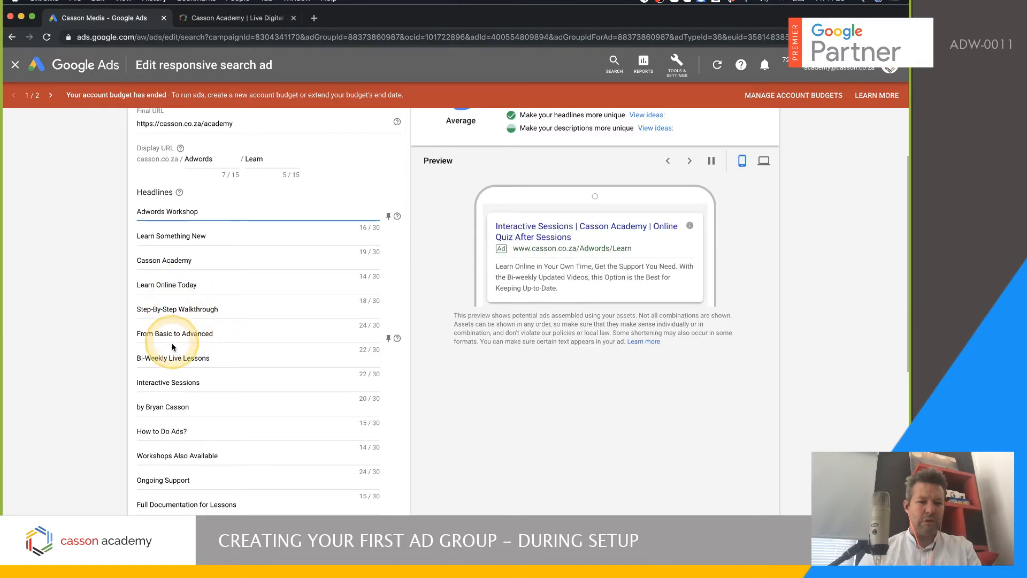
scroll(151, 420, "down", 3)
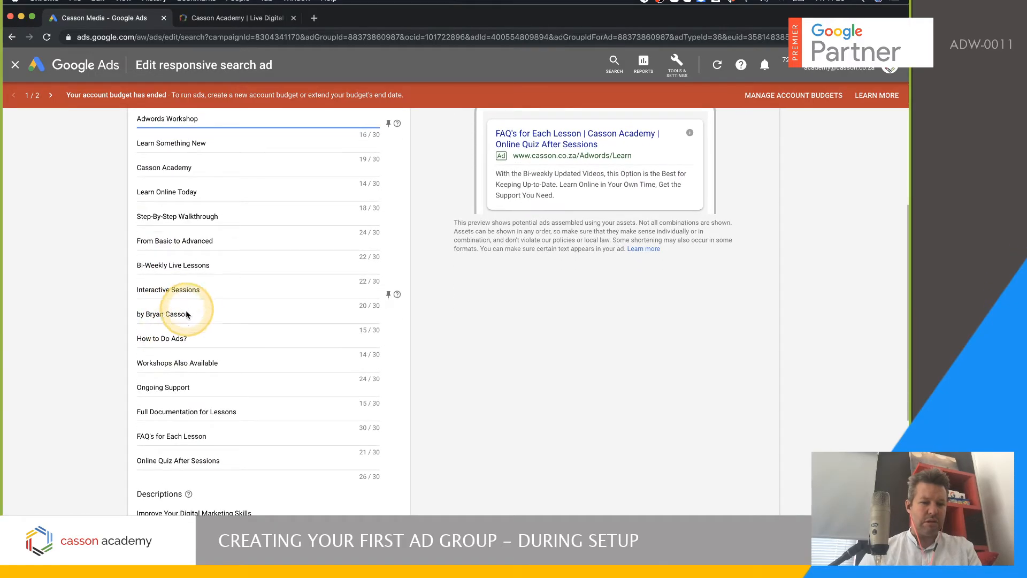
scroll(175, 375, "down", 3)
scroll(175, 374, "down", 3)
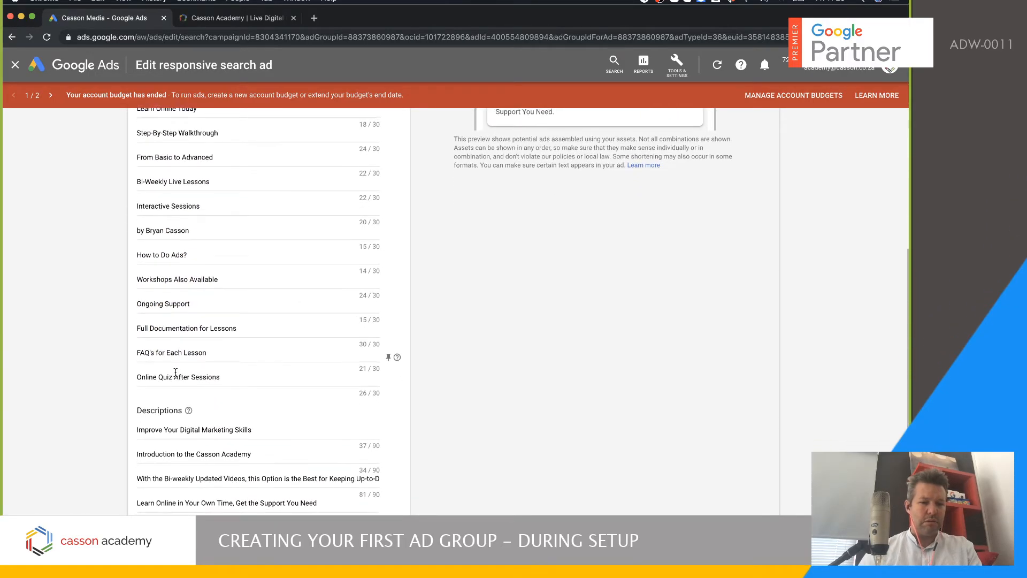
left_click(178, 375)
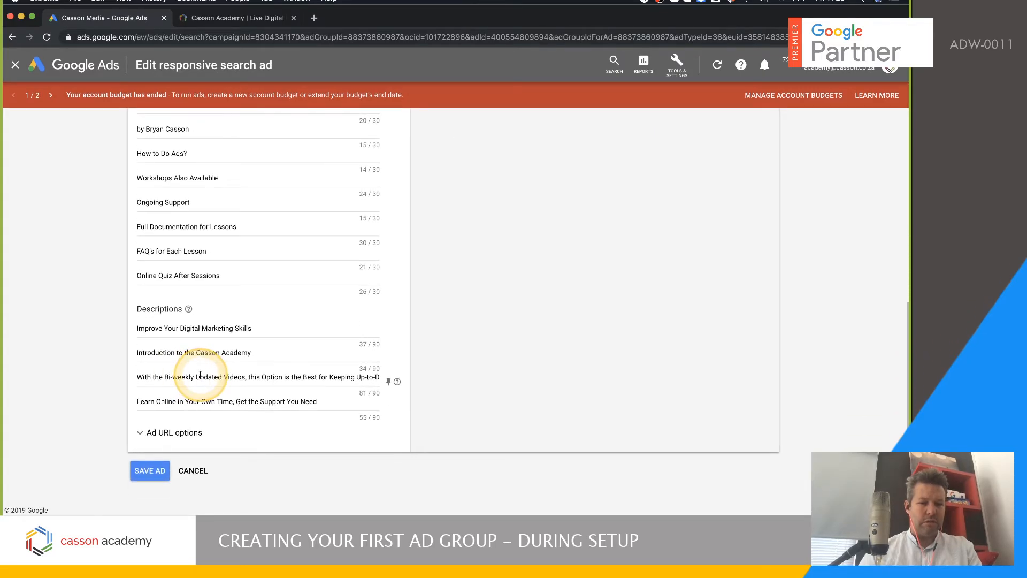
left_click(221, 405)
scroll(208, 323, "up", 10)
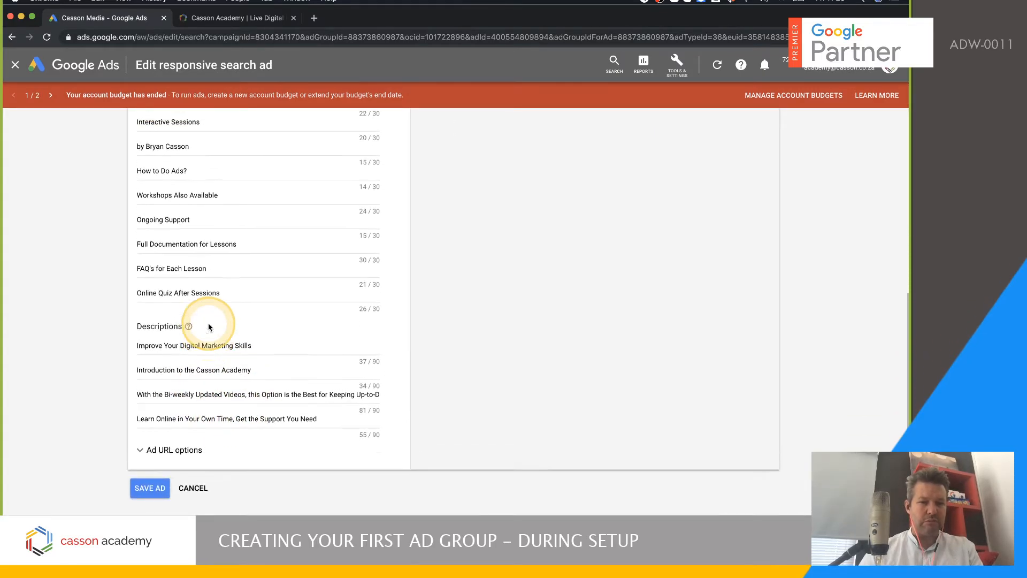
left_click(225, 269)
left_click(222, 298)
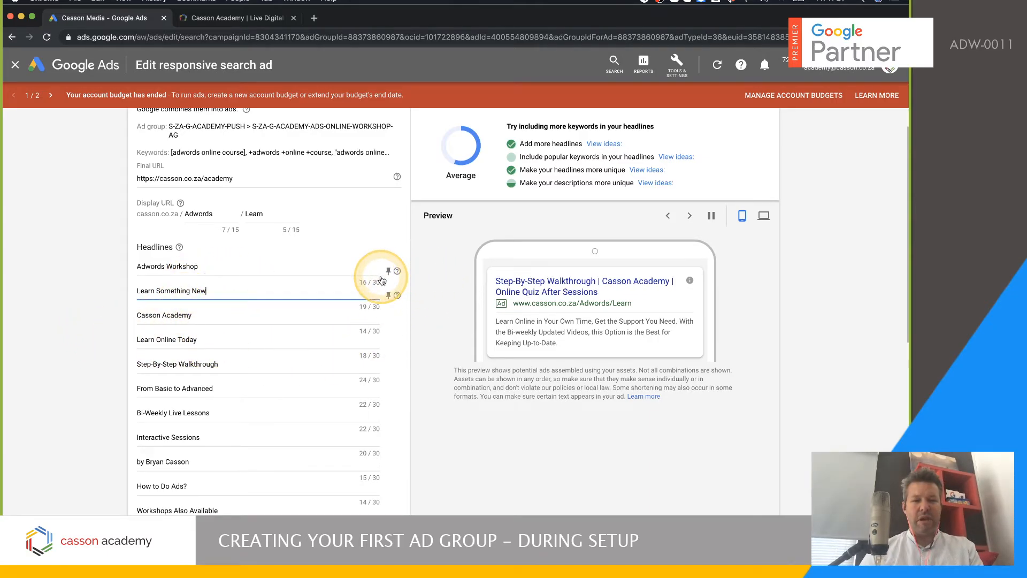
Pin the "Adwords Workshop" headline to show only in position 1, save the responsive search ad, and check the ads list.
left_click(388, 272)
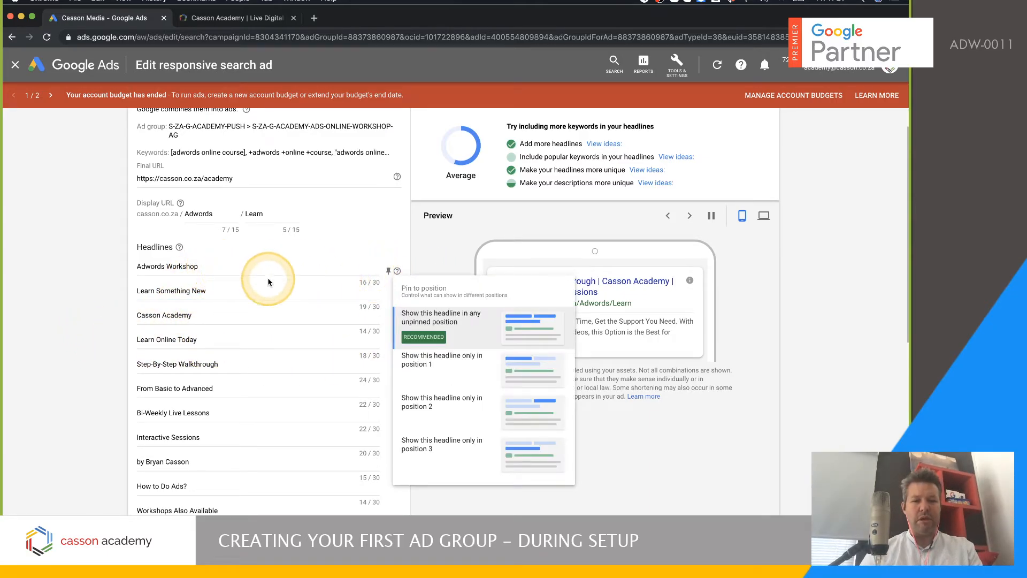
left_click(424, 388)
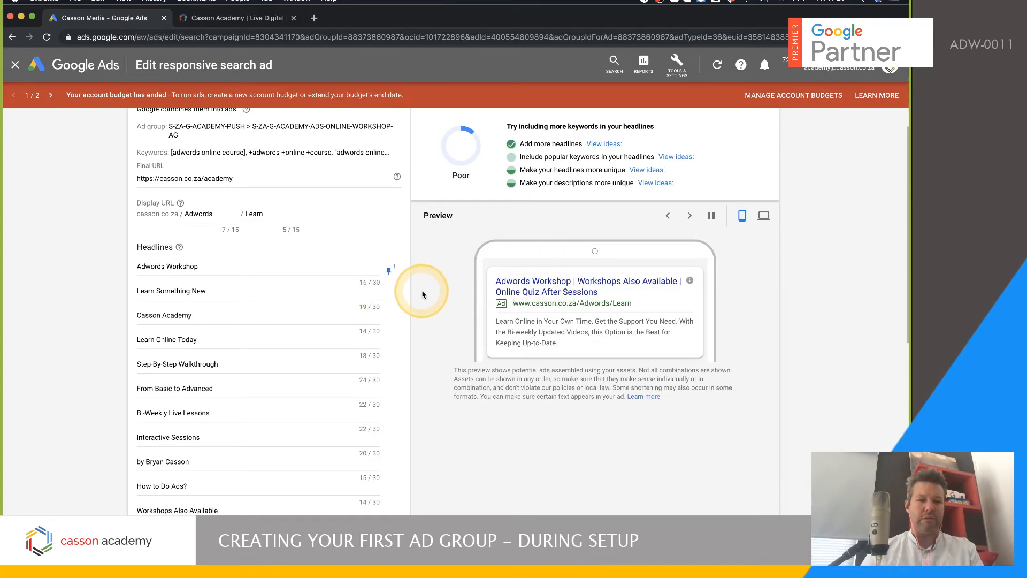
scroll(422, 291, "down", 3)
scroll(419, 318, "down", 5)
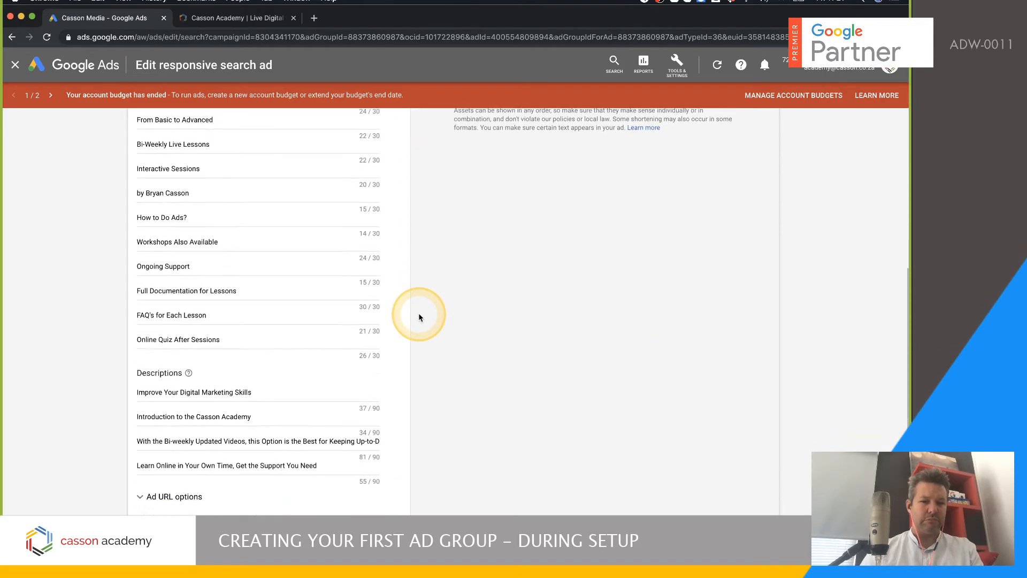
left_click(150, 472)
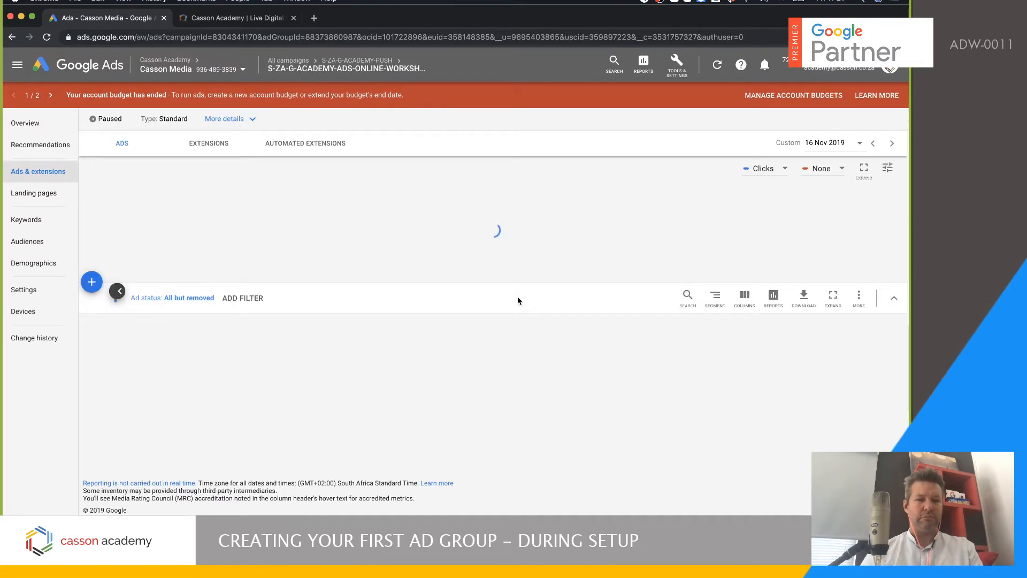
scroll(424, 289, "down", 1)
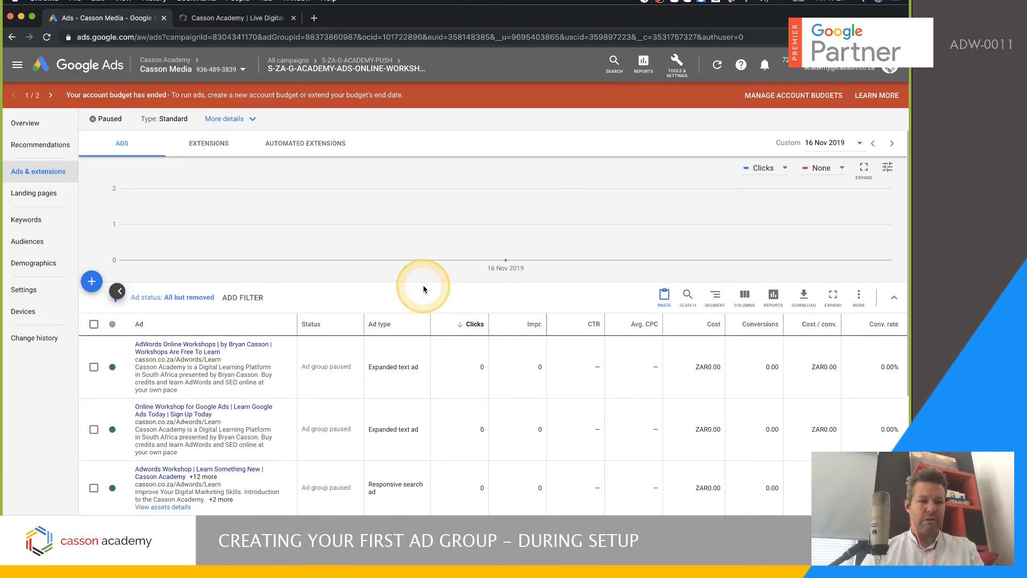
scroll(424, 289, "down", 1)
scroll(298, 325, "down", 5)
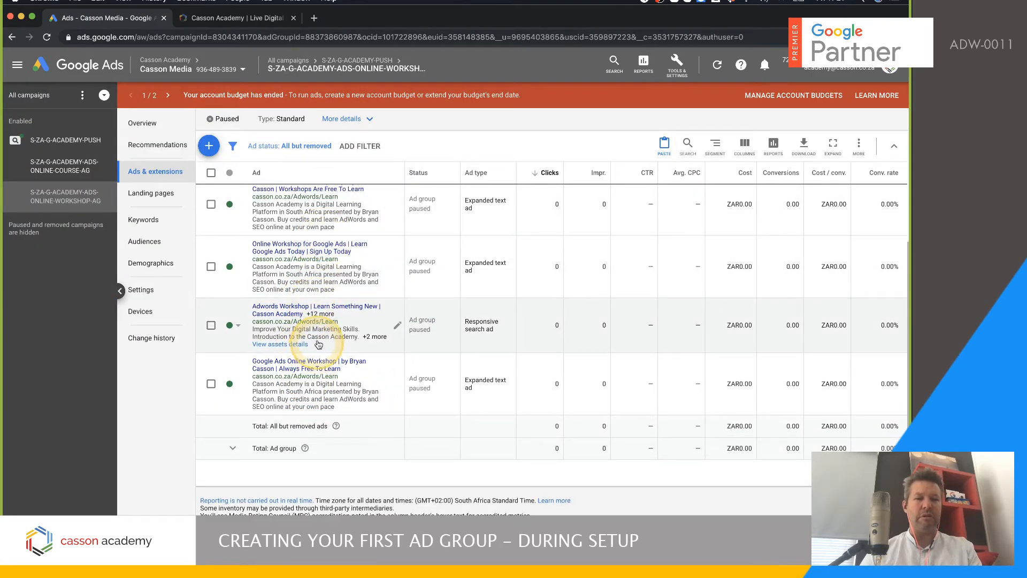
scroll(317, 347, "up", 5)
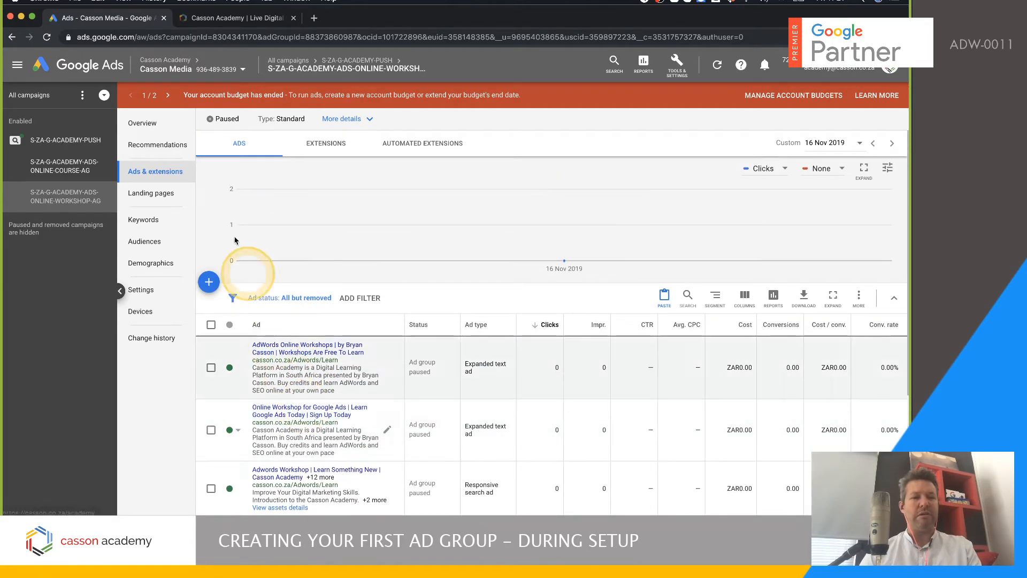
Find and replace "course" with "workshop" in the text of all three search keywords in the workshop ad group, and apply the change.
left_click(166, 219)
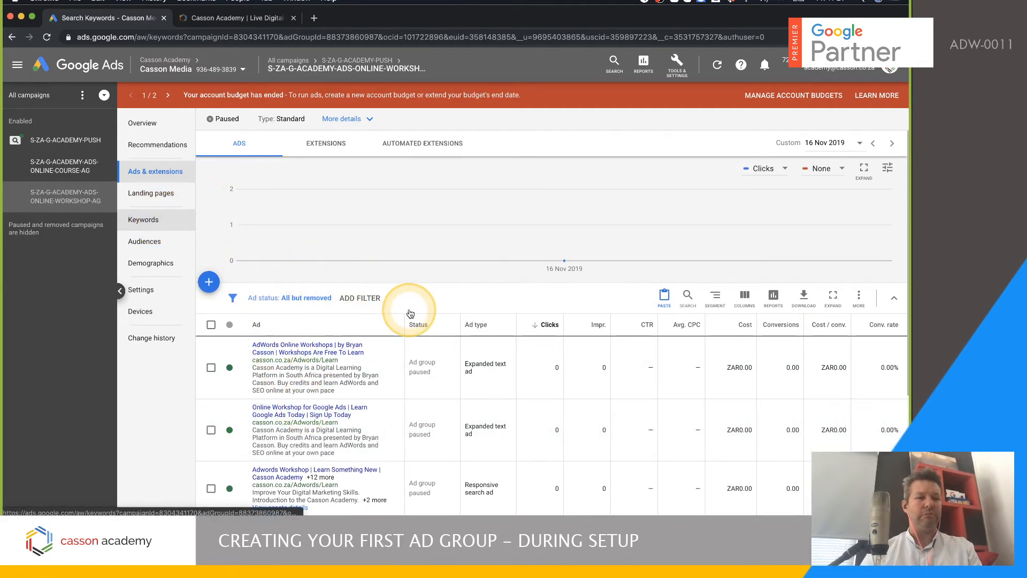
scroll(267, 365, "down", 1)
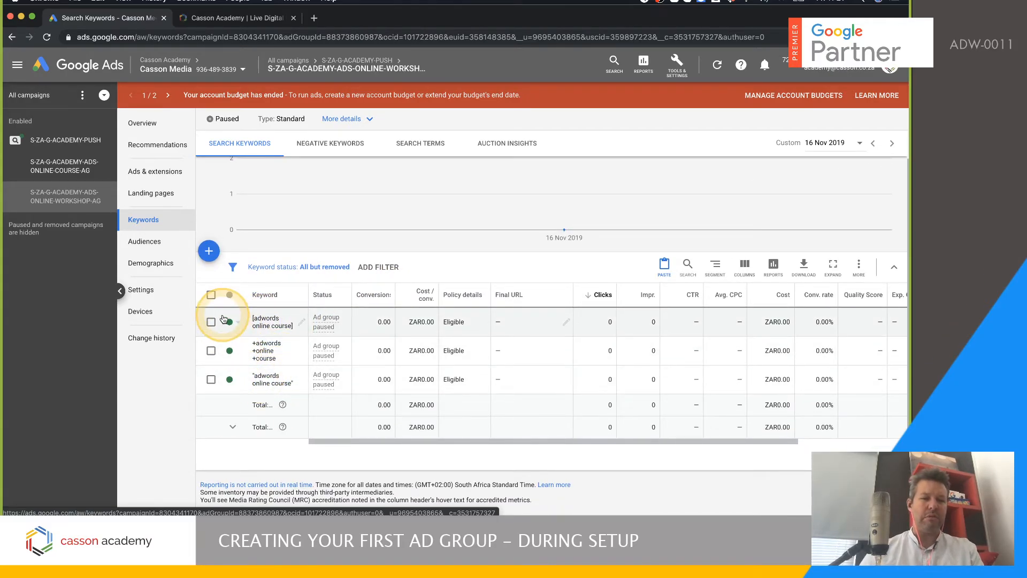
left_click(211, 296)
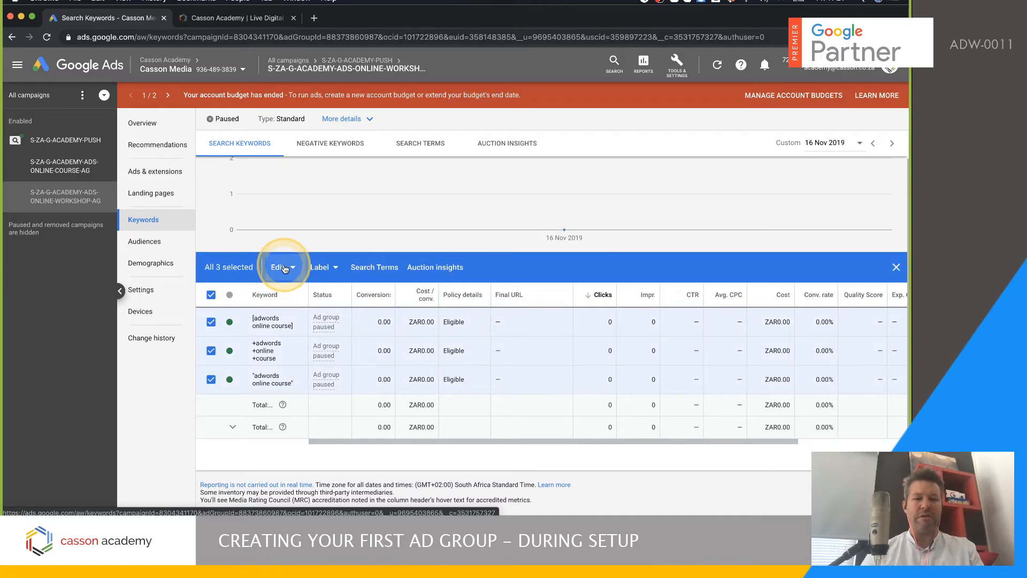
left_click(285, 269)
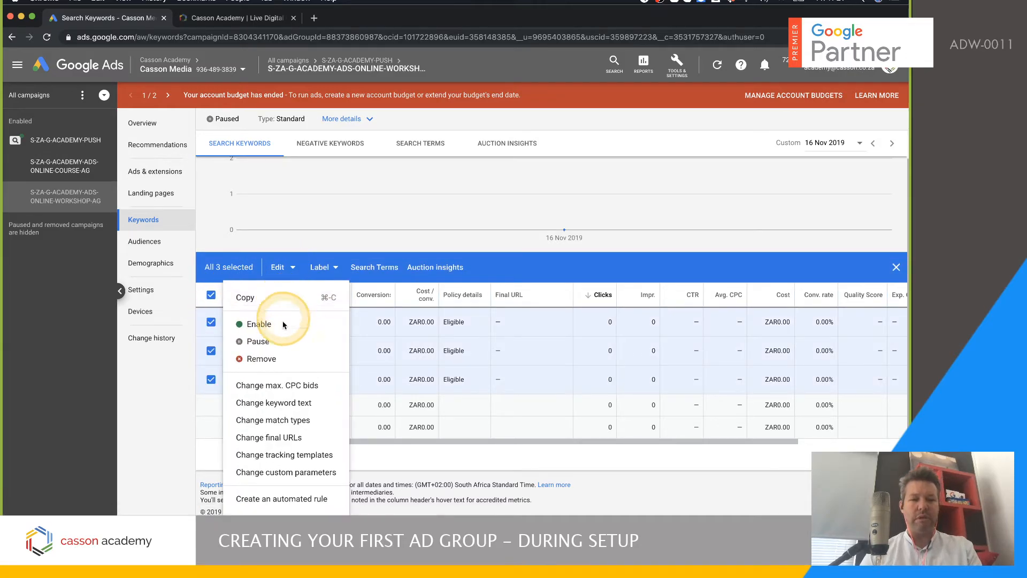
left_click(283, 404)
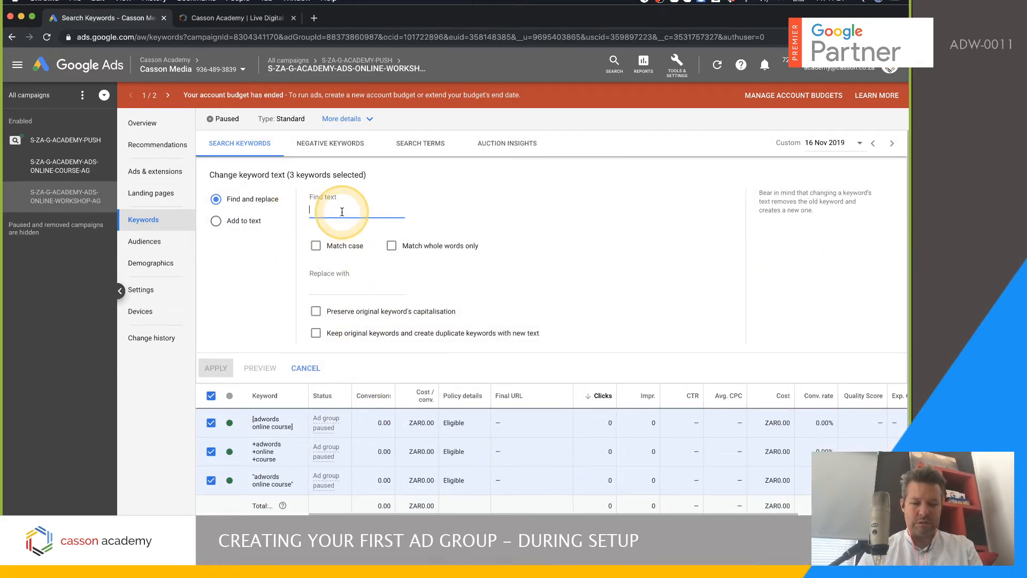
type("course")
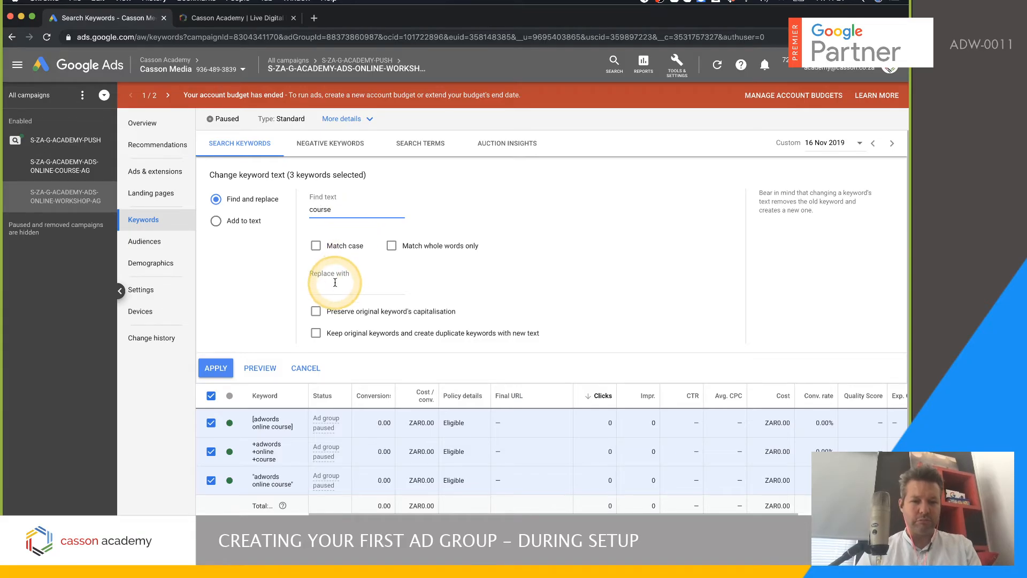
left_click(334, 294)
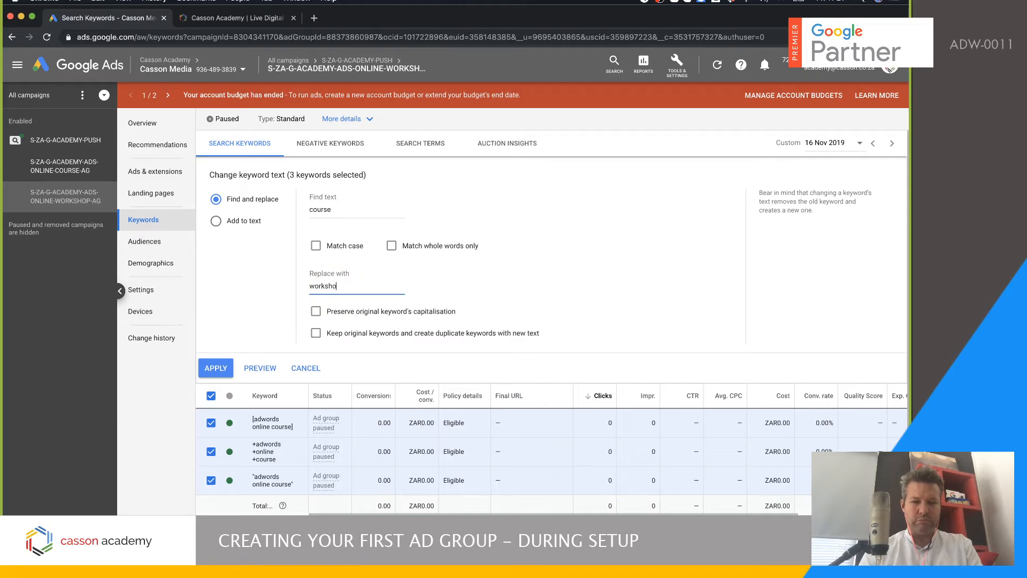
left_click(217, 368)
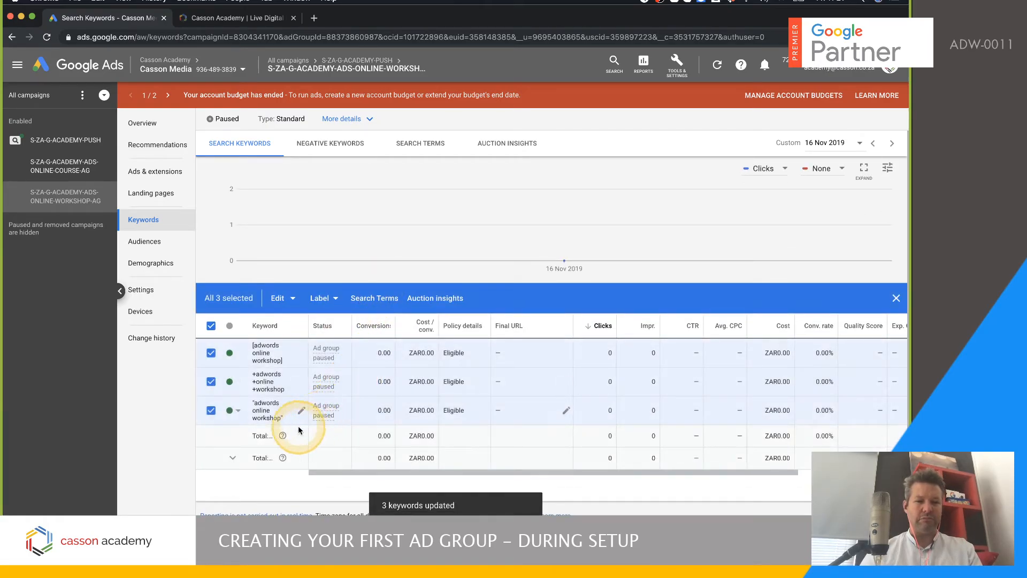
scroll(311, 348, "down", 1)
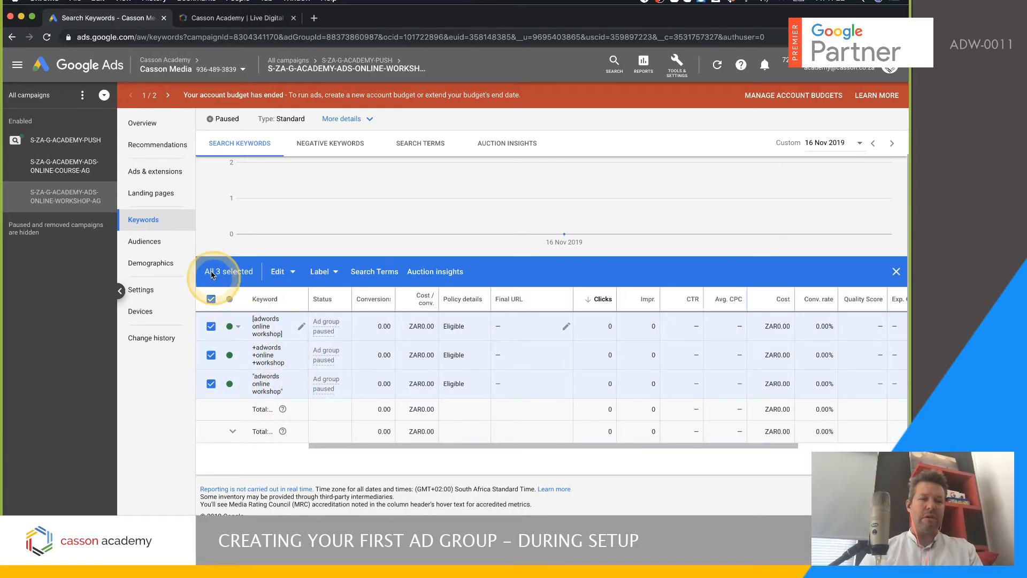
Change the first headline of the first expanded text ad in the workshop ad group to "AdWords Online Workshop" and save the ad.
left_click(153, 172)
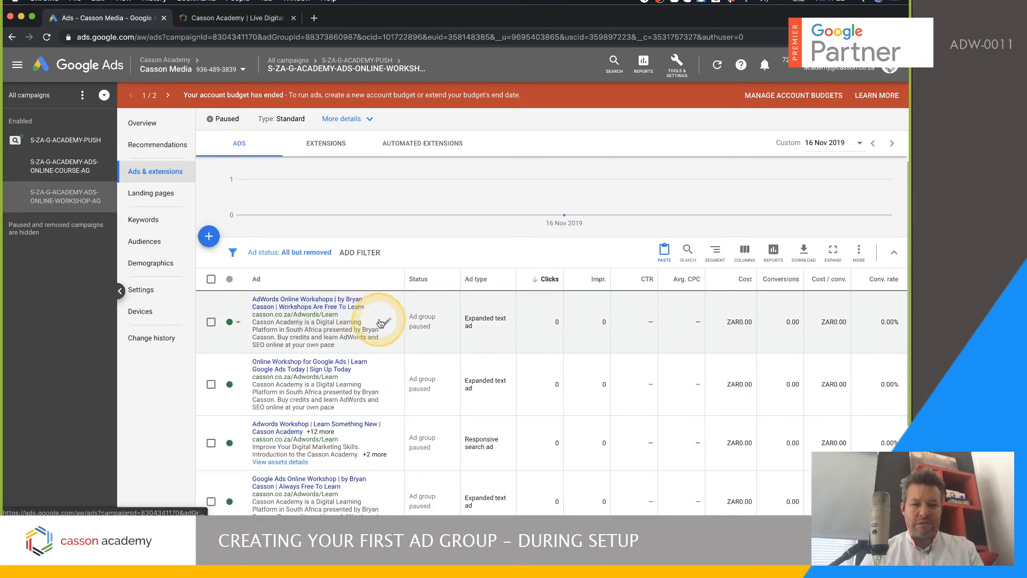
left_click(389, 323)
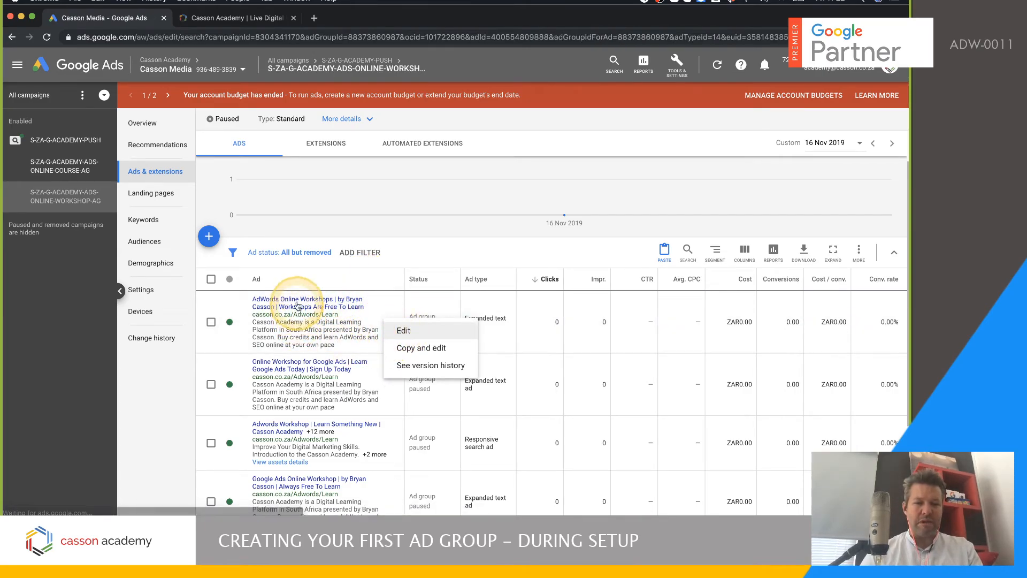
left_click(404, 330)
left_click(229, 246)
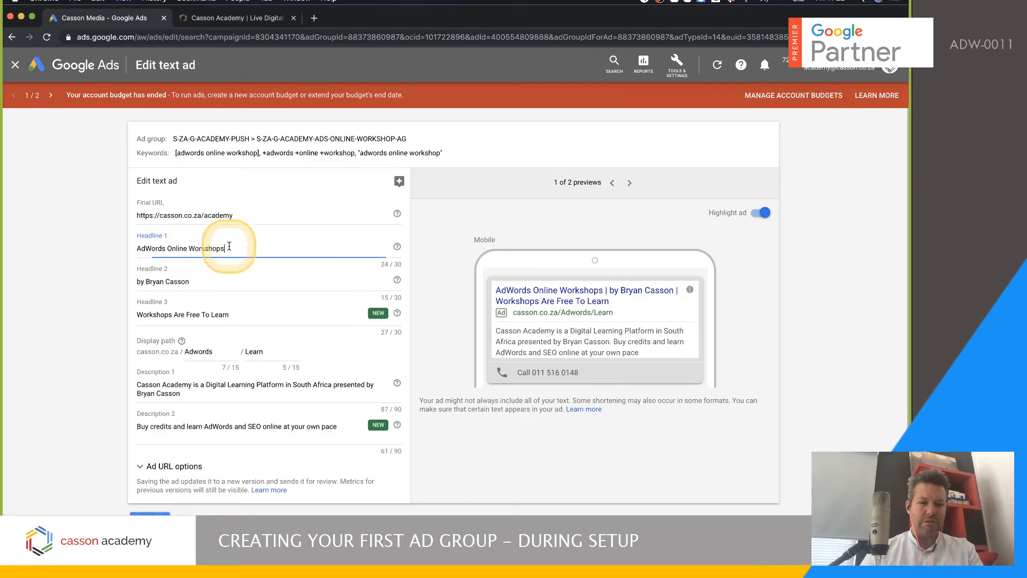
scroll(223, 266, "down", 2)
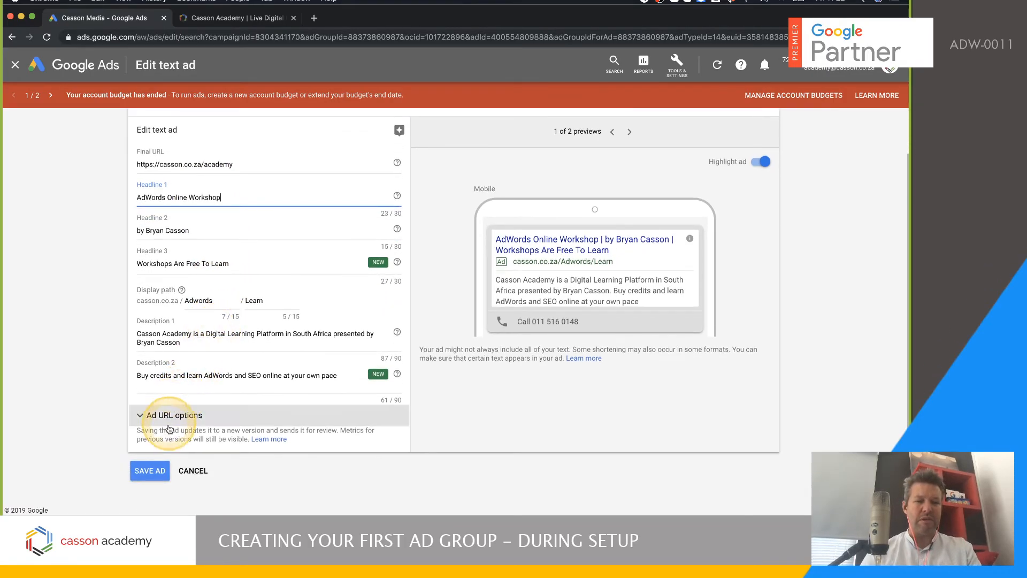
left_click(149, 473)
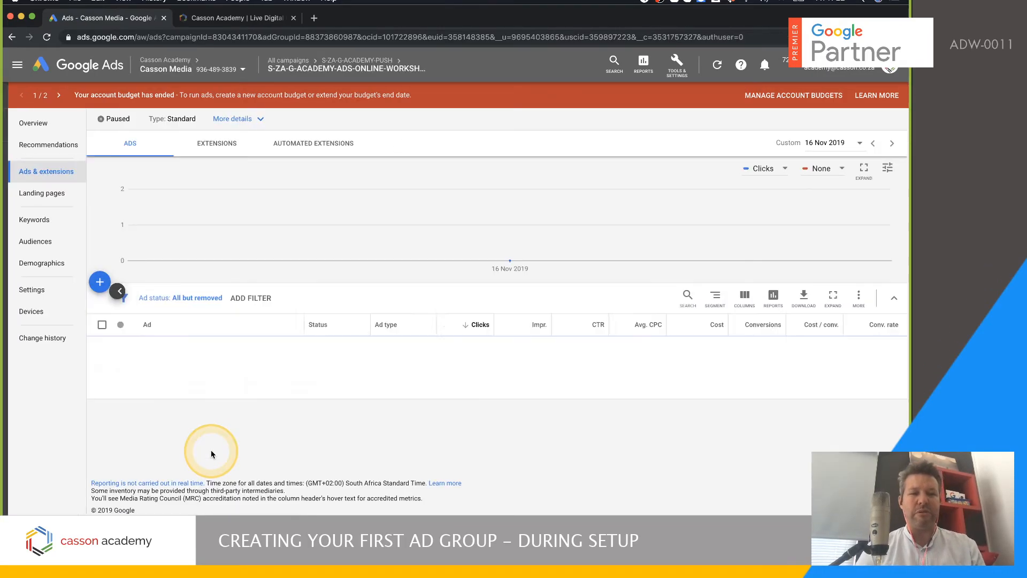
Search the workshop ad group's ads page for "workshop" to check the wording of the ads.
scroll(367, 298, "down", 5)
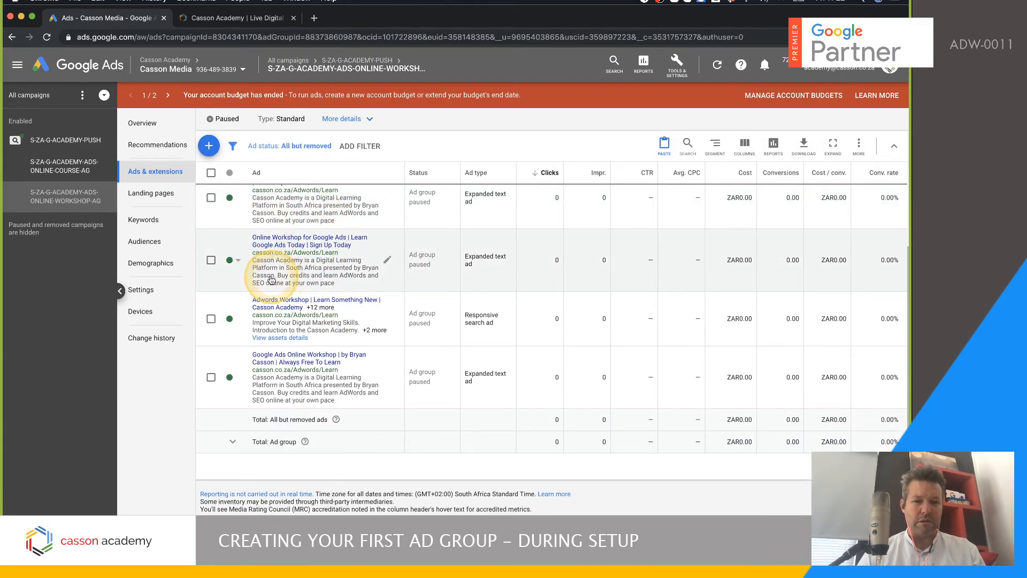
scroll(286, 374, "up", 3)
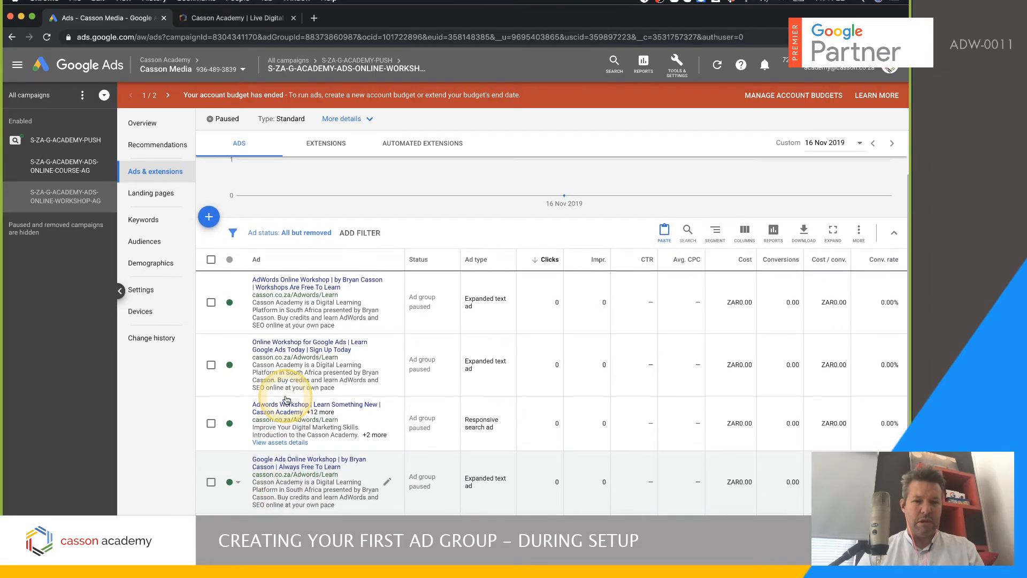
left_click(286, 399)
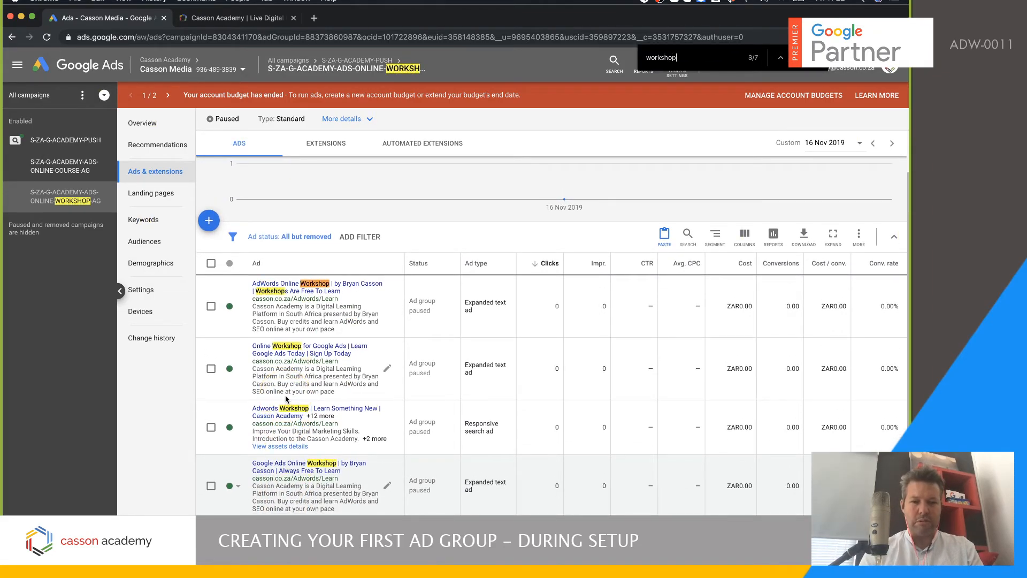
left_click(314, 411)
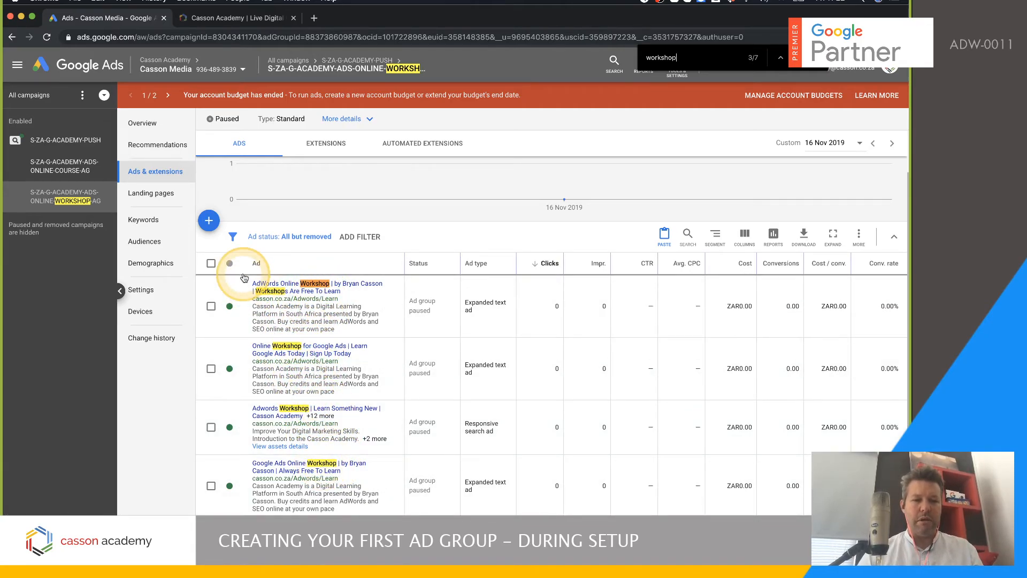
Bulk-edit the three expanded text ads, leaving out the responsive search ad, to set their second display path to "Workshop", and apply the change.
scroll(244, 278, "down", 2)
left_click(211, 210)
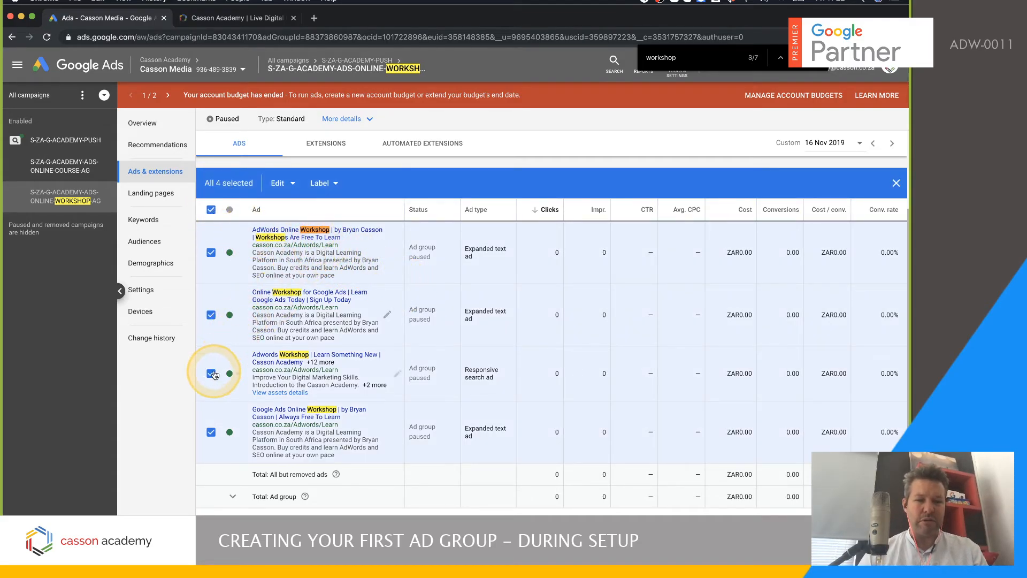
left_click(211, 374)
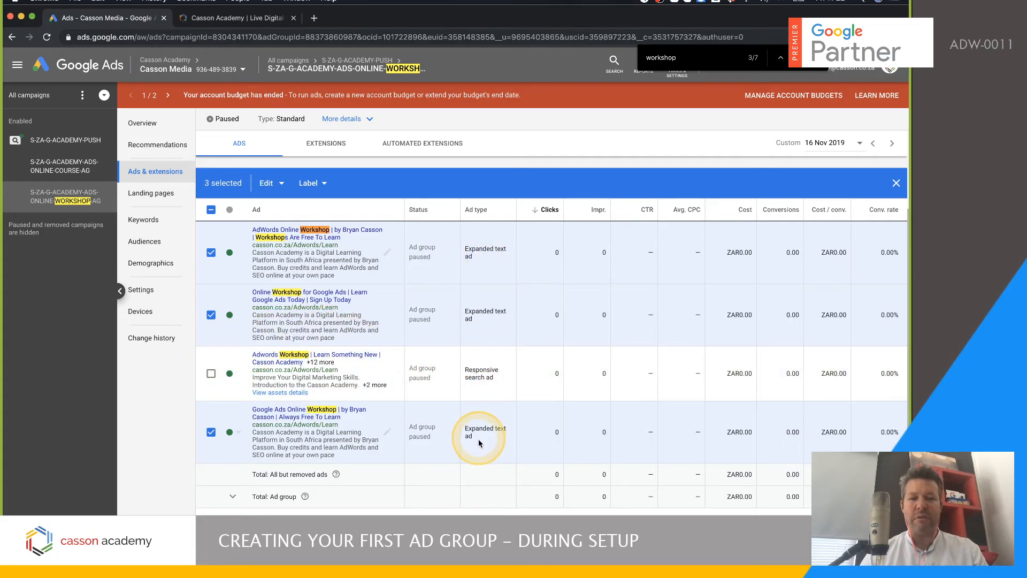
left_click(270, 183)
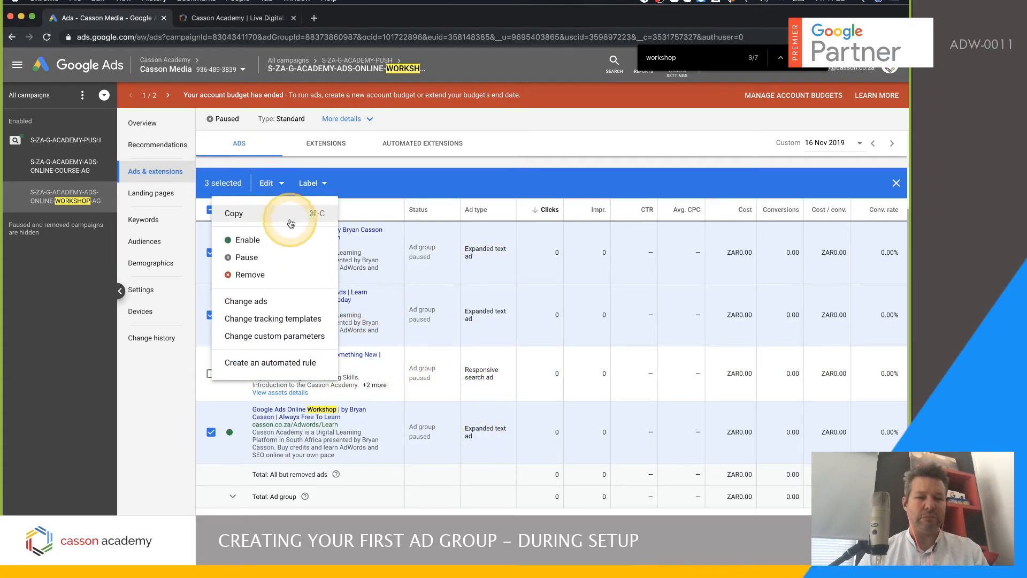
scroll(260, 300, "down", 2)
left_click(259, 300)
scroll(298, 229, "down", 2)
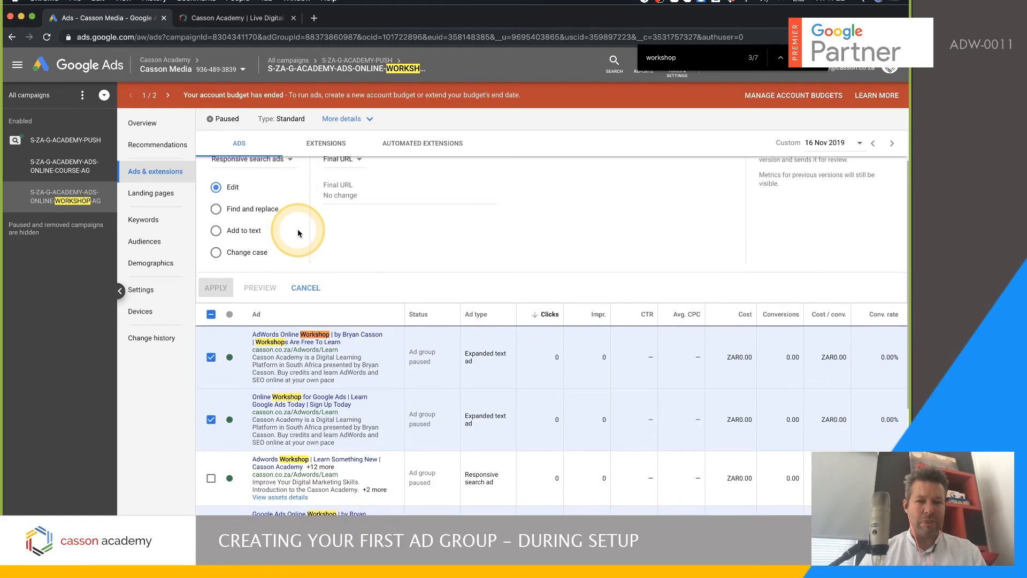
scroll(289, 231, "up", 2)
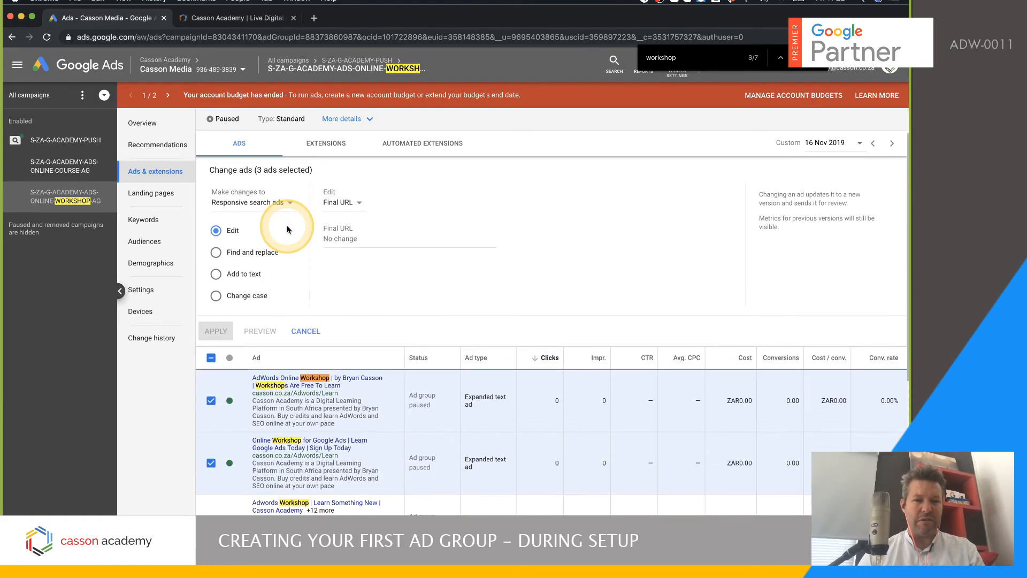
left_click(261, 206)
left_click(258, 233)
scroll(400, 300, "down", 1)
scroll(399, 303, "down", 3)
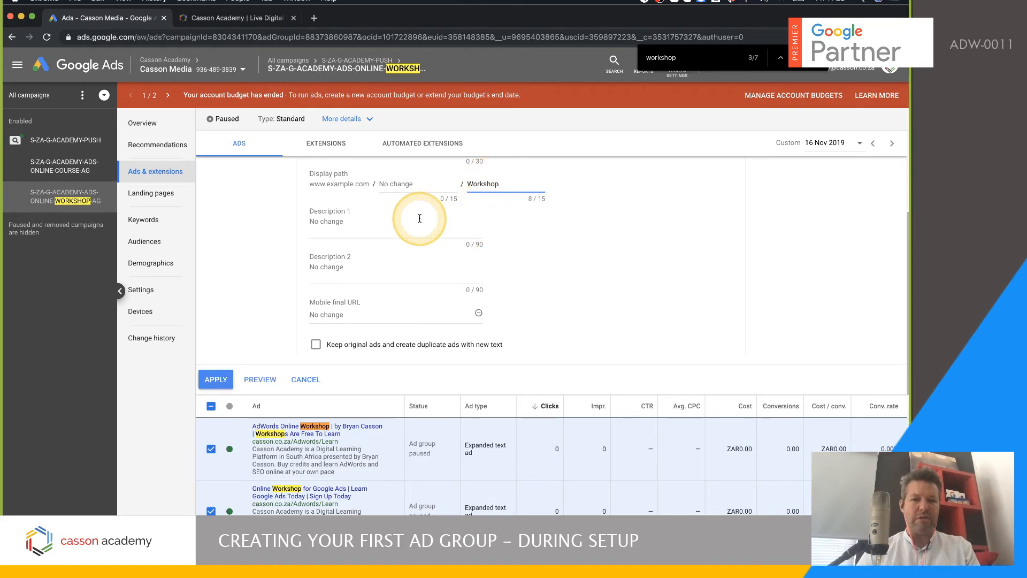
left_click(219, 379)
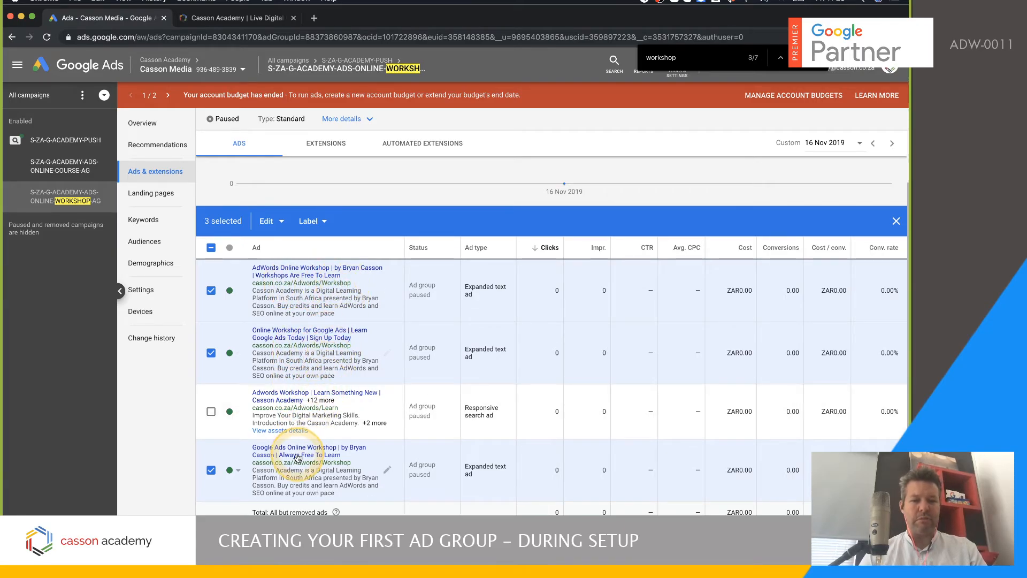
Check the updated display paths in the ads list and set the workshop ad group's status to Enabled.
scroll(348, 366, "down", 3)
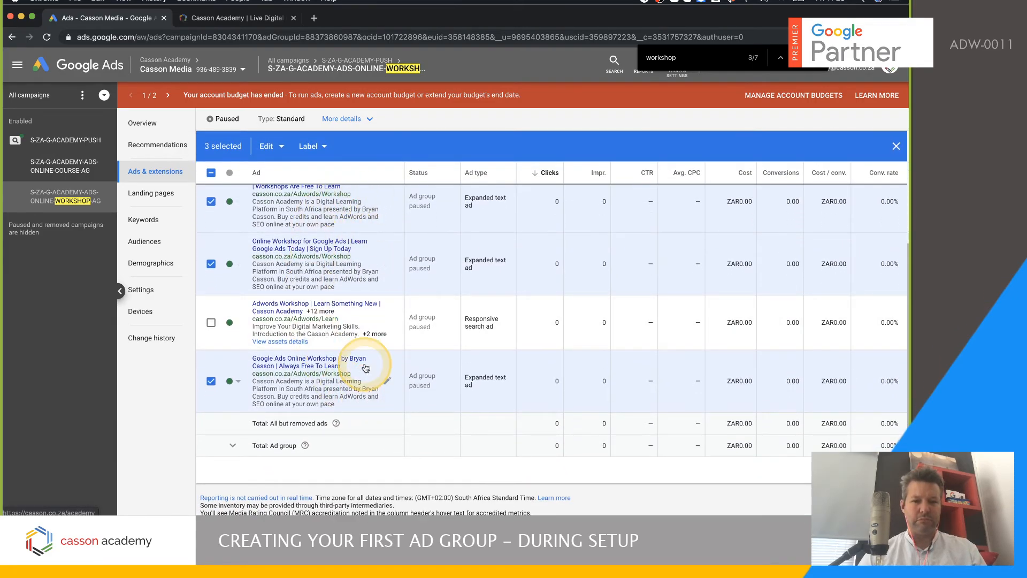
scroll(366, 367, "up", 3)
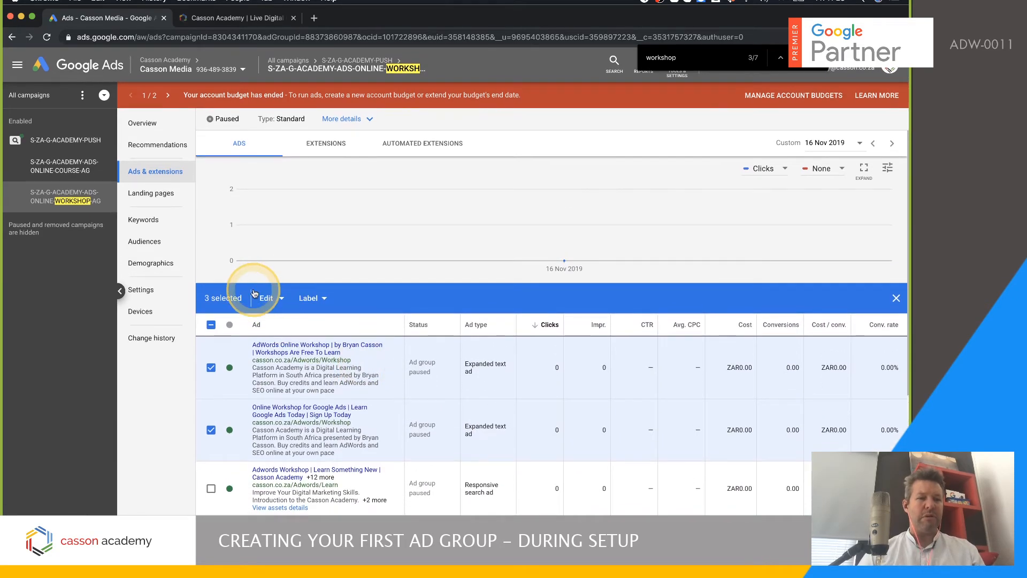
left_click(224, 119)
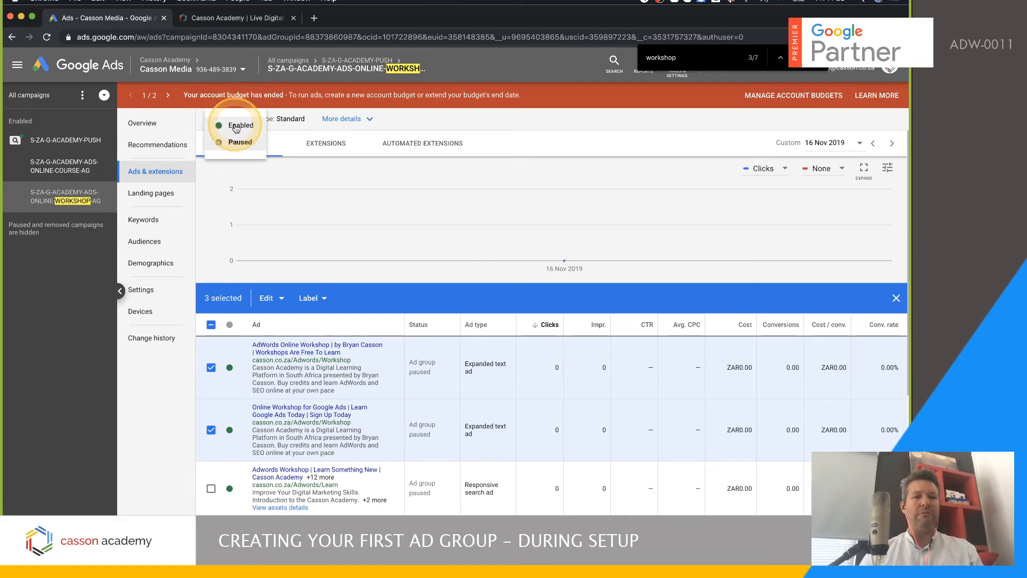
left_click(242, 126)
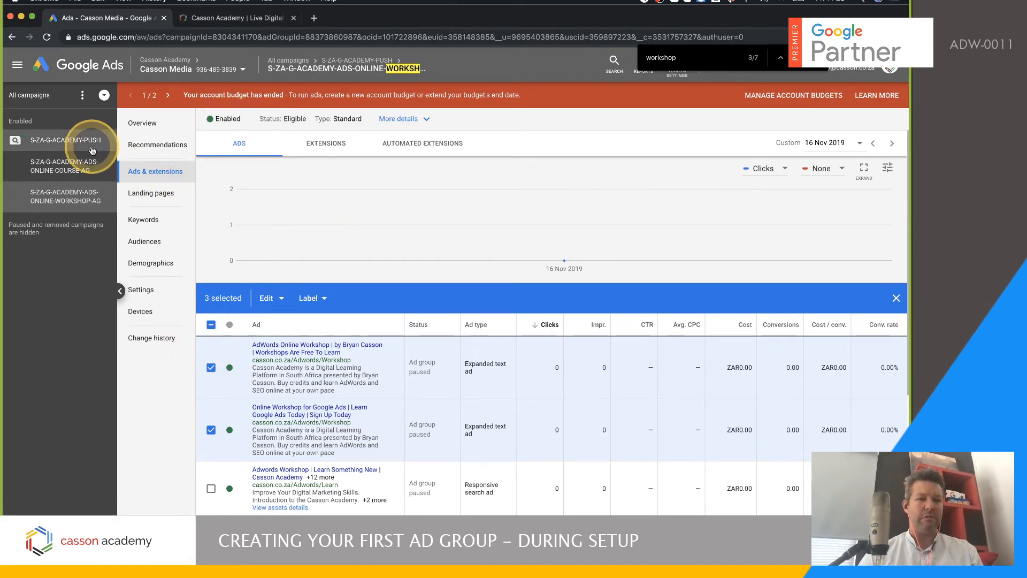
Review the suggested keyword ideas for the online course ad group in the S-ZA-G-ACADEMY-PUSH campaign, and close the form without adding keywords.
left_click(48, 141)
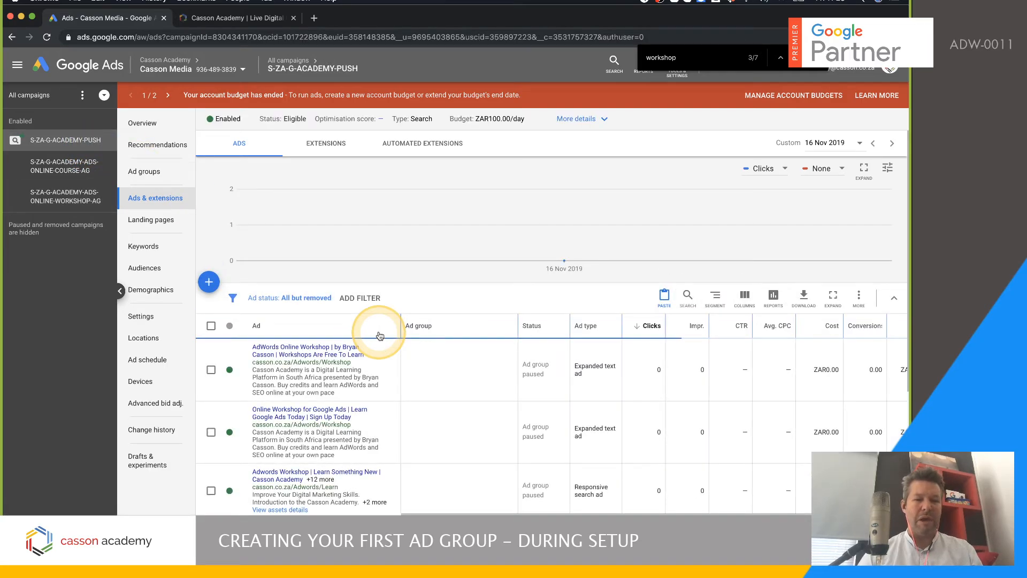
left_click(153, 172)
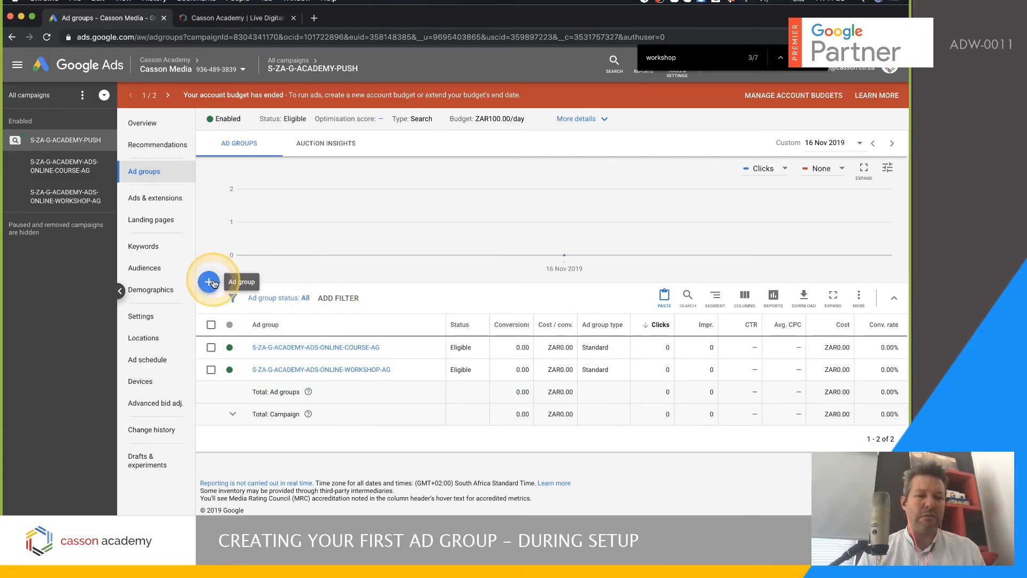
left_click(325, 348)
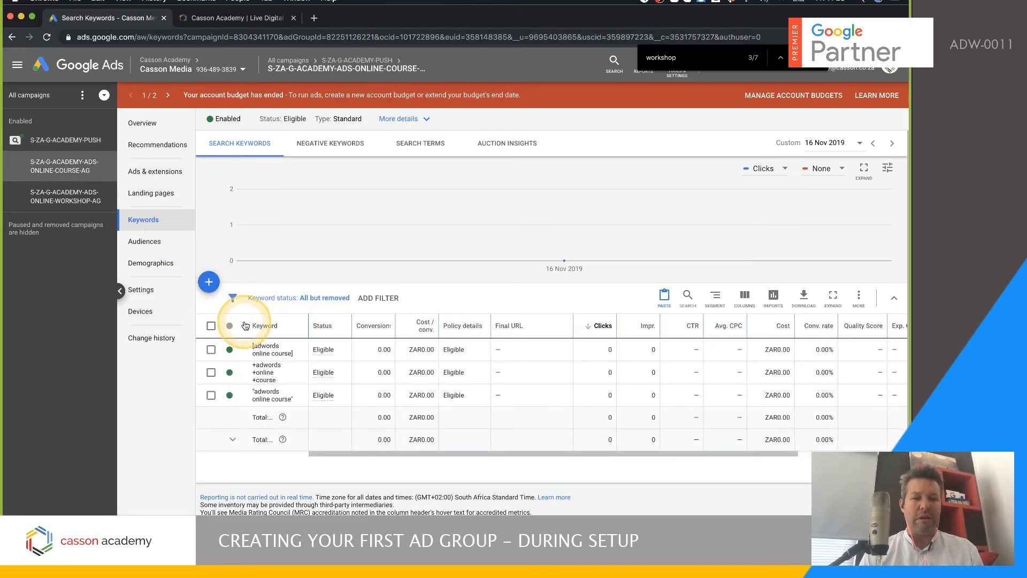
left_click(209, 282)
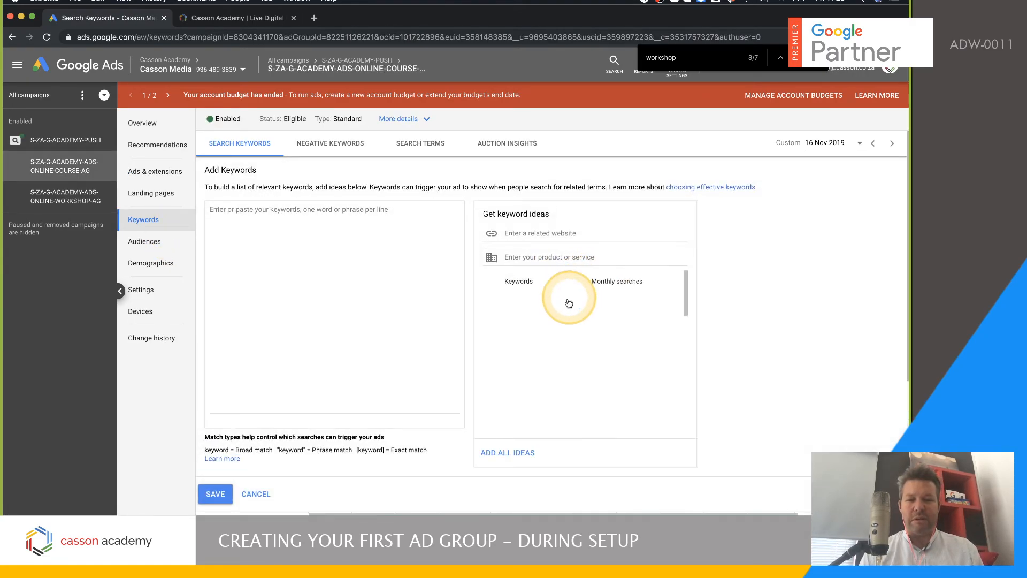
scroll(542, 368, "down", 1)
scroll(543, 348, "up", 1)
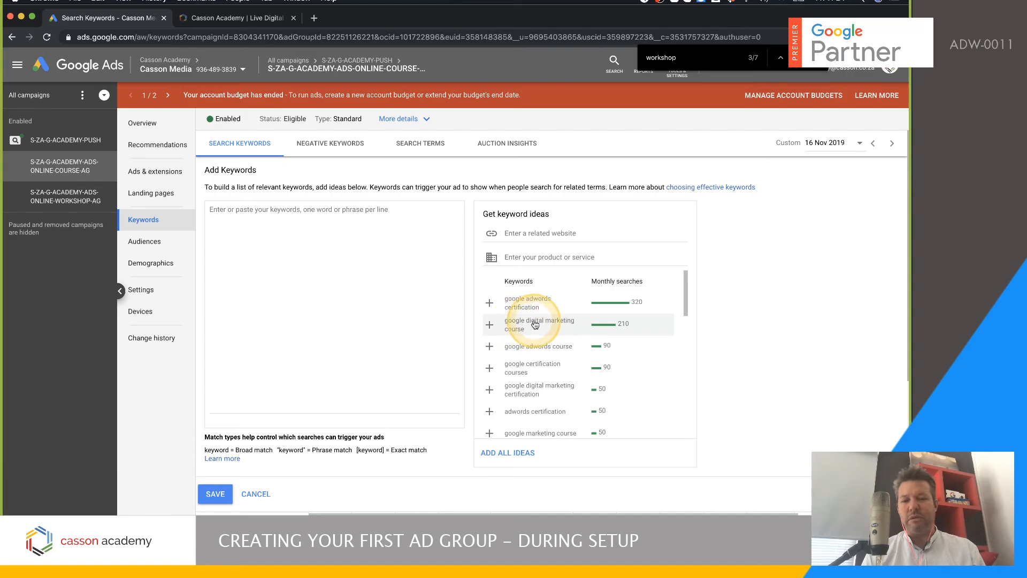
scroll(409, 339, "down", 1)
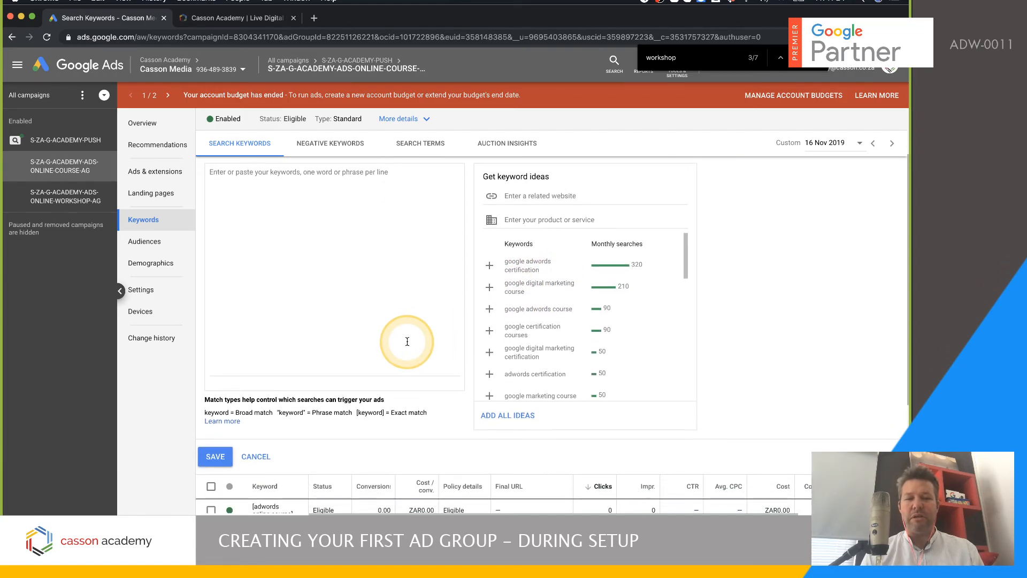
scroll(537, 294, "down", 2)
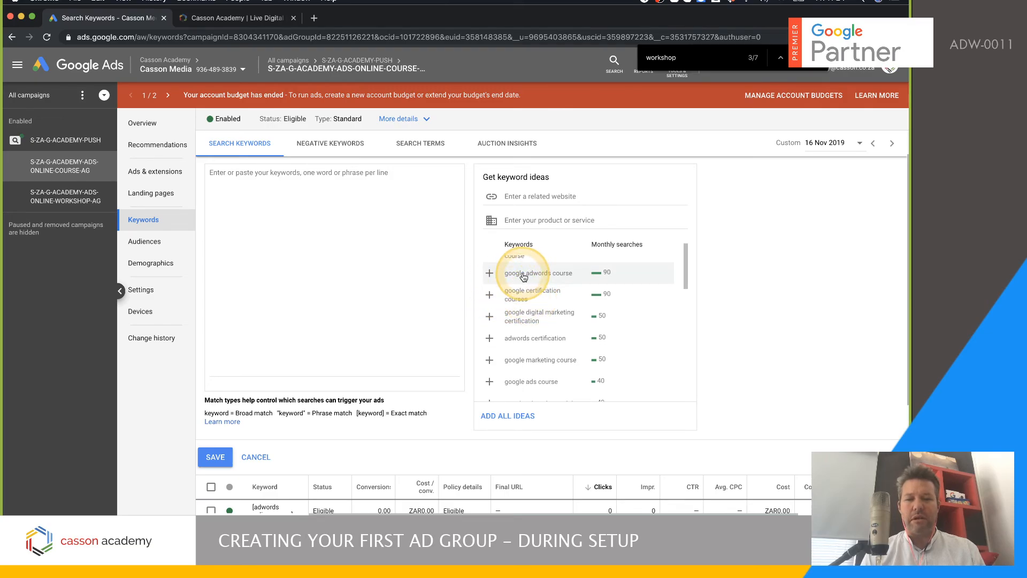
scroll(516, 280, "up", 2)
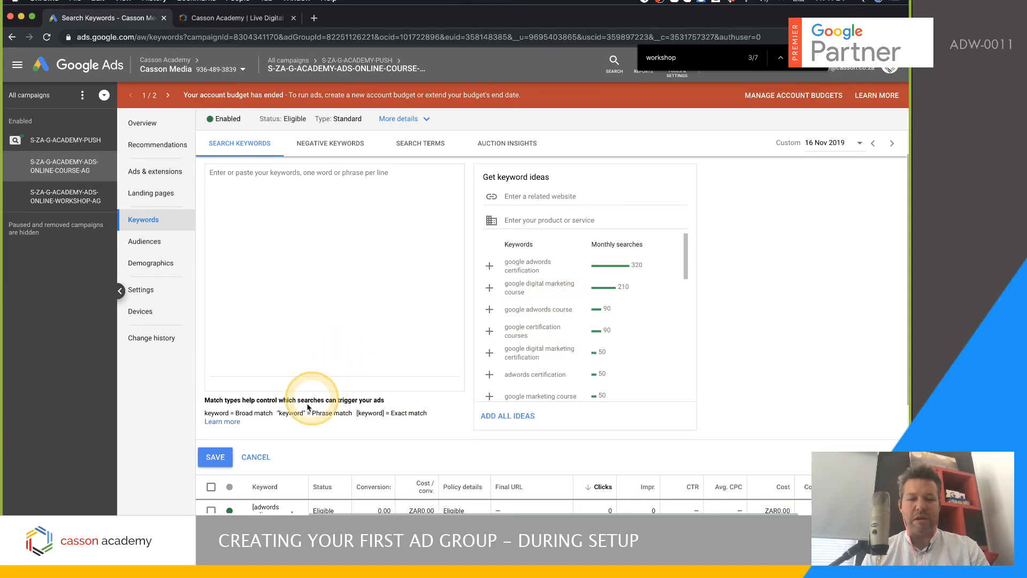
left_click(256, 457)
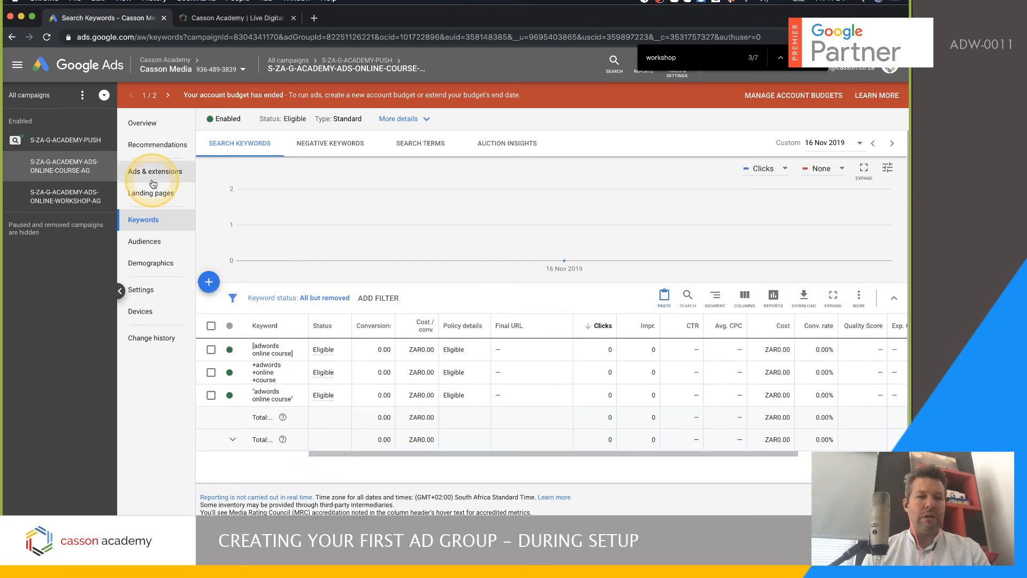
Return to the S-ZA-G-ACADEMY-PUSH campaign's ad groups list and collapse the ad groups beneath the campaign.
left_click(101, 140)
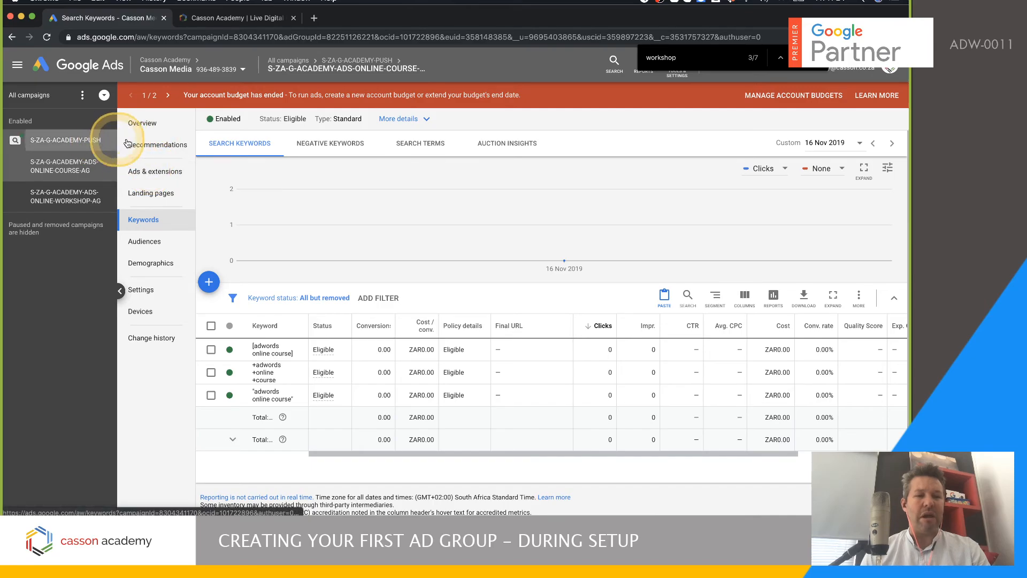
left_click(170, 179)
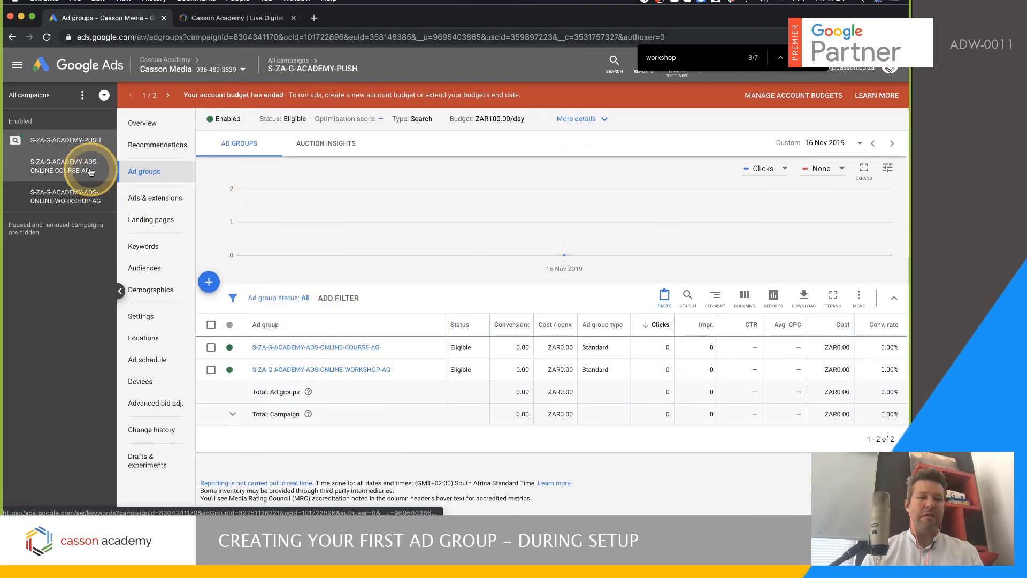
left_click(75, 142)
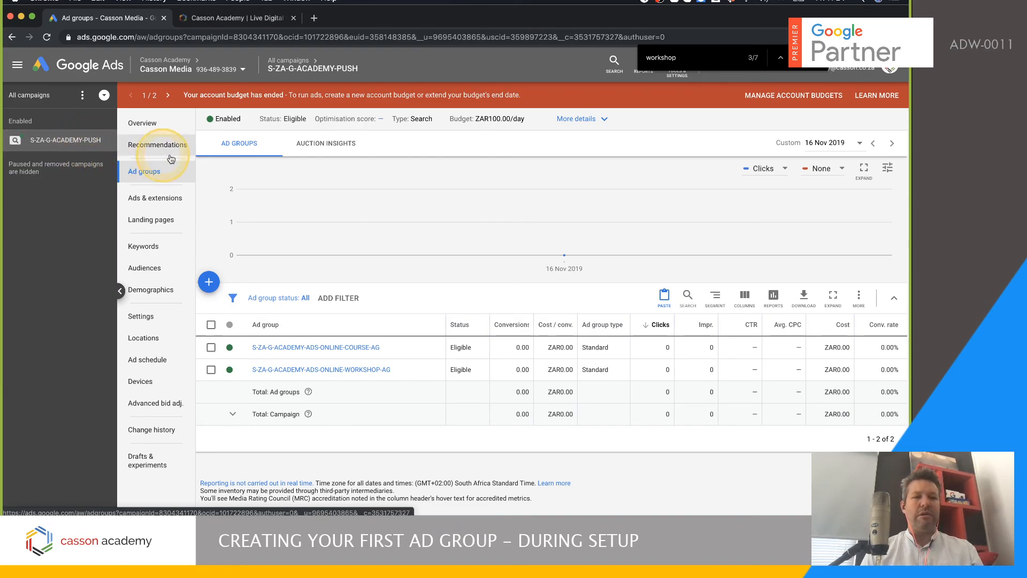
left_click(75, 145)
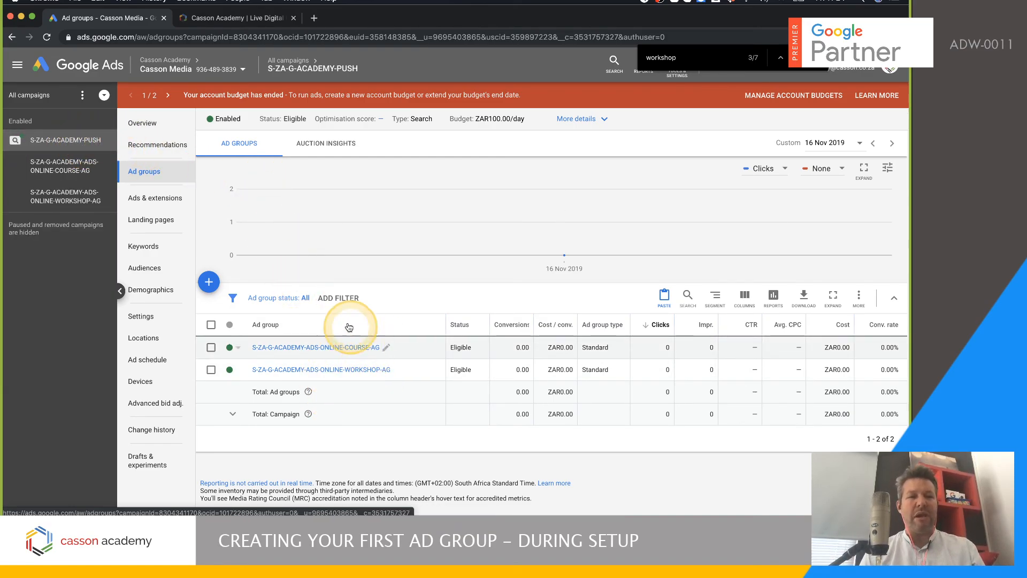
left_click(92, 142)
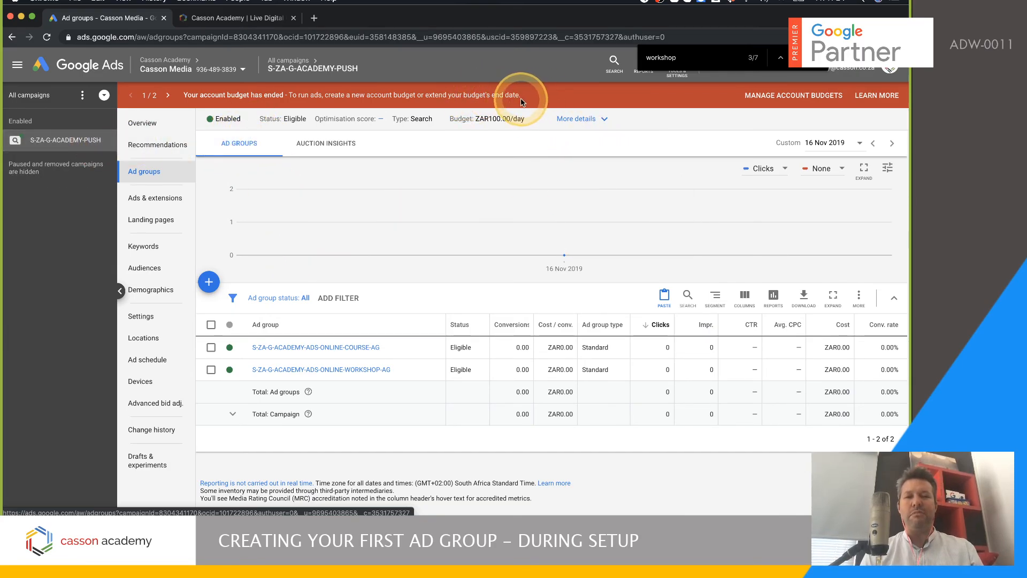
mouse_move(467, 213)
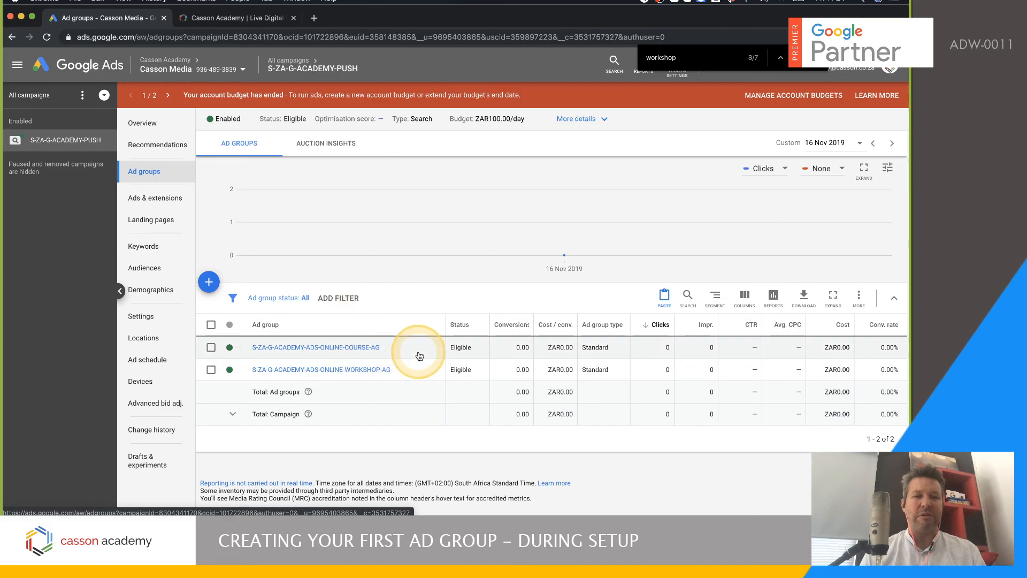
Dismiss the page text search, look over the available account tools and settings such as Keyword Planner, and close the overview.
key("Escape")
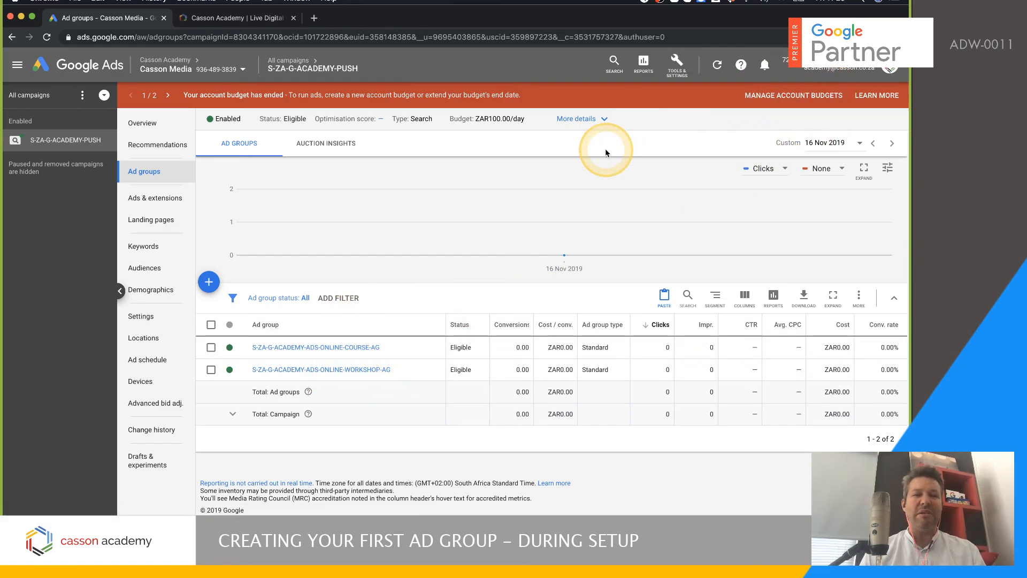
left_click(615, 64)
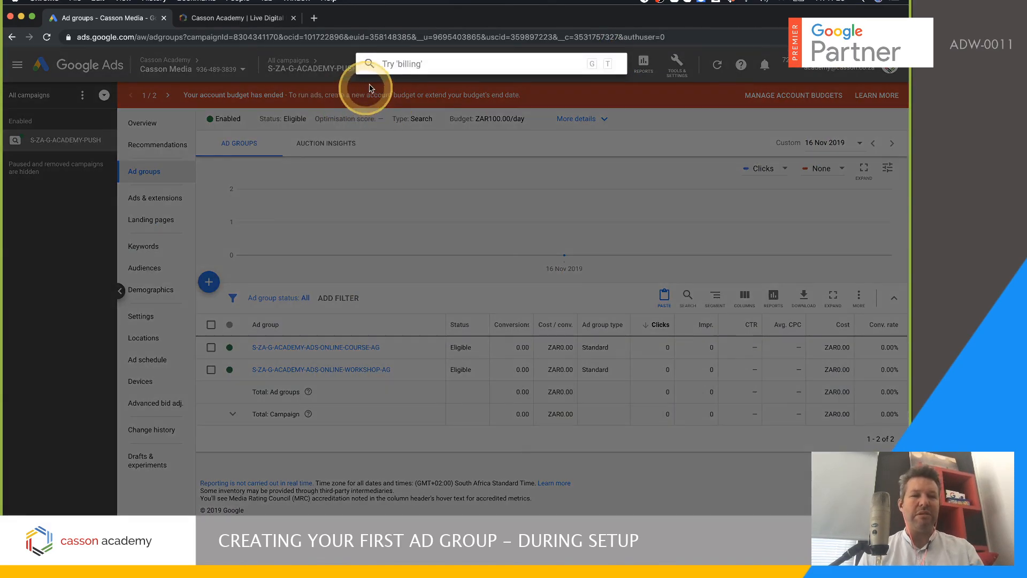
left_click(677, 63)
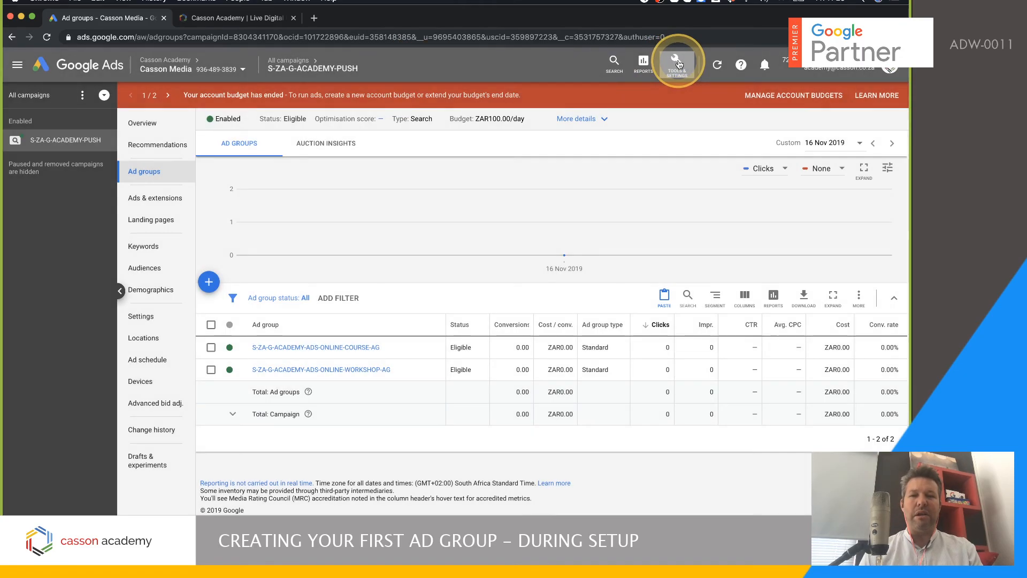
left_click(679, 64)
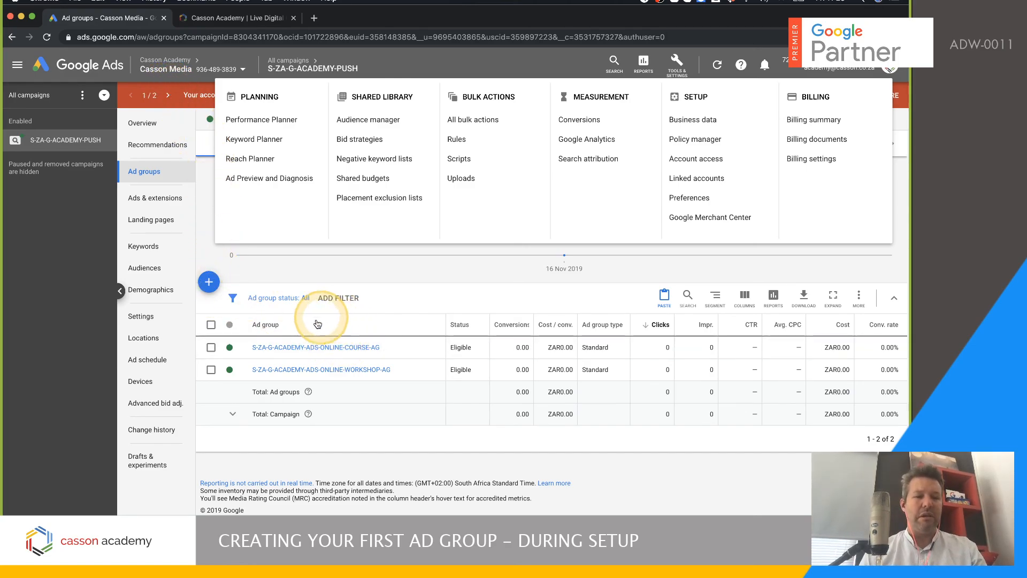
left_click(334, 410)
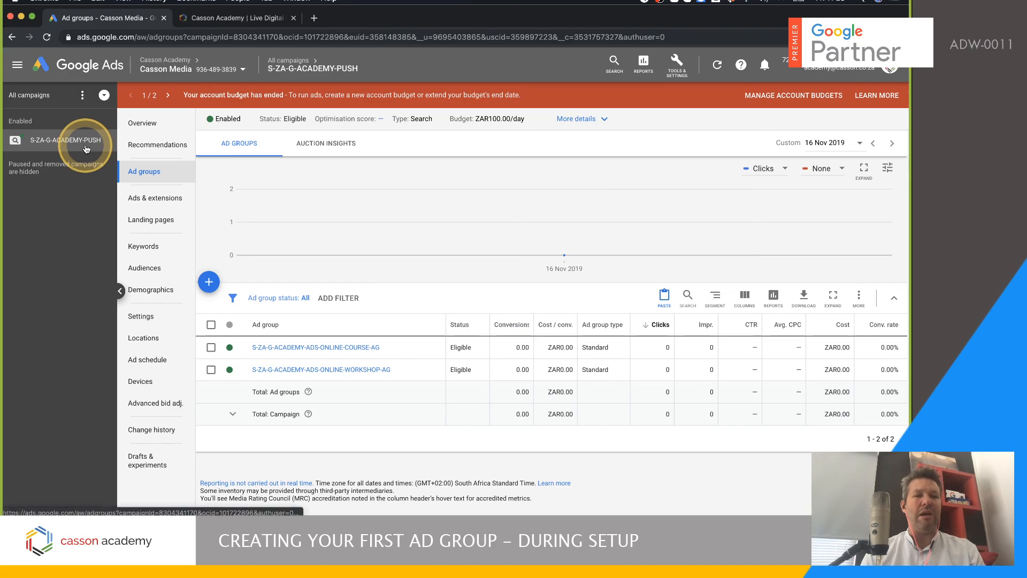
Switch to the Casson Academy website, look over its home page and upcoming live course, and return to the Google Ads ad groups list.
mouse_move(627, 234)
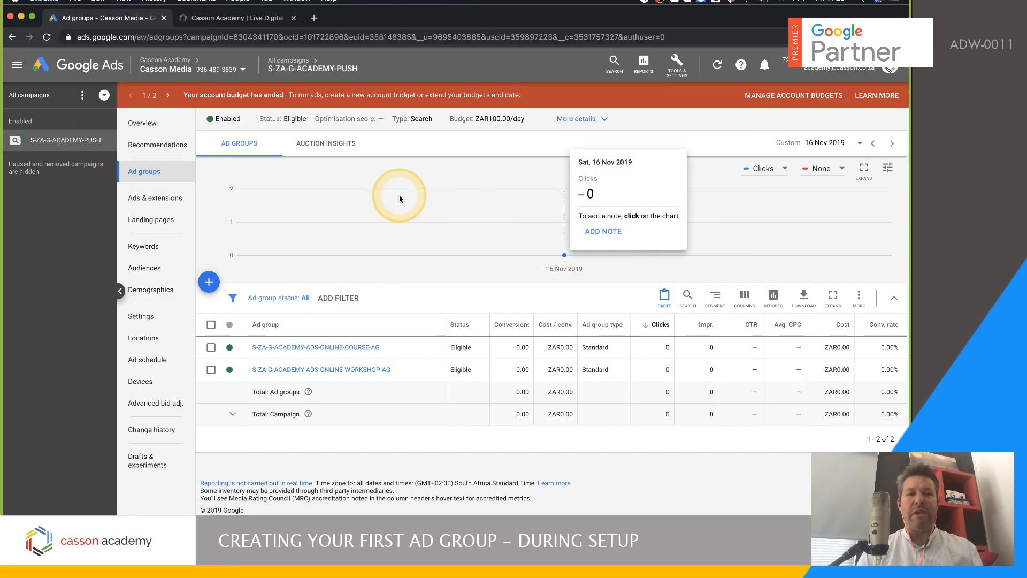
left_click(218, 21)
scroll(306, 270, "up", 6)
scroll(306, 274, "up", 15)
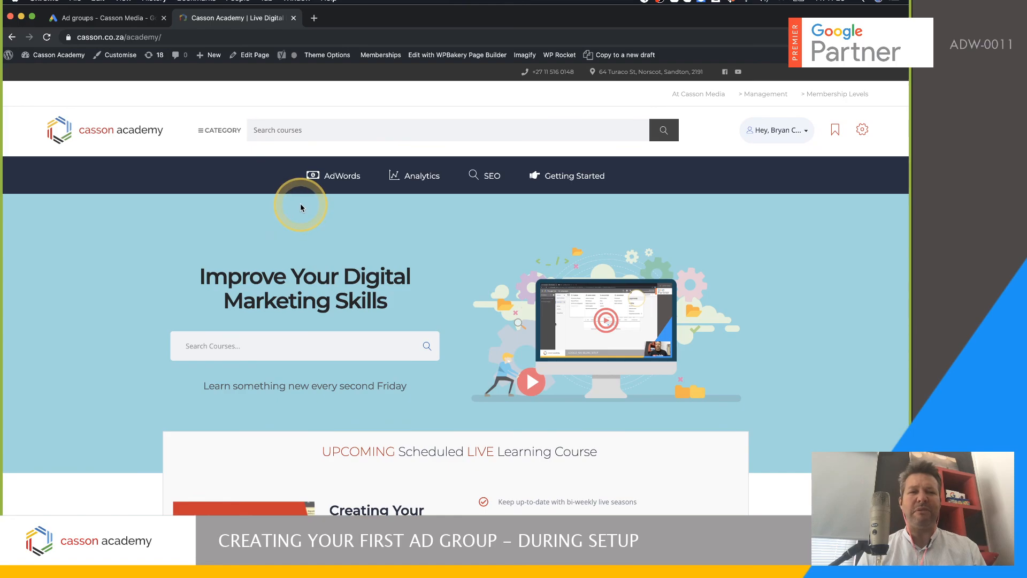
scroll(300, 207, "down", 4)
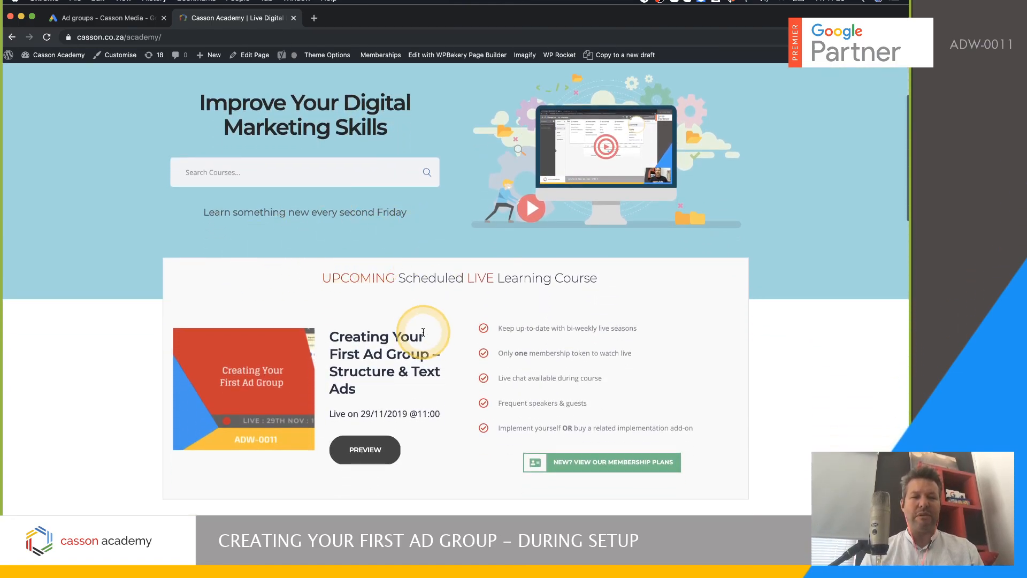
scroll(421, 329, "up", 5)
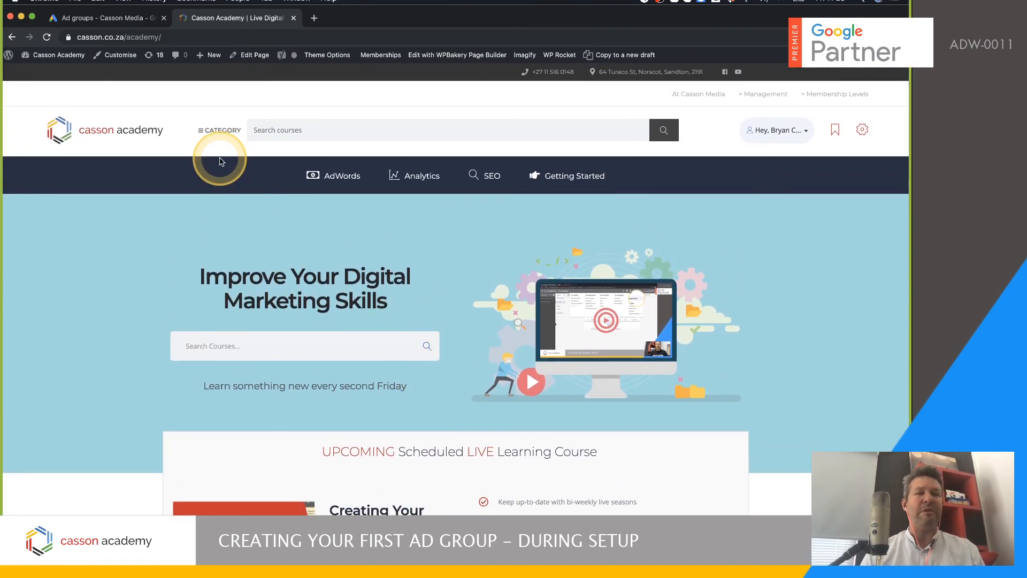
left_click(131, 19)
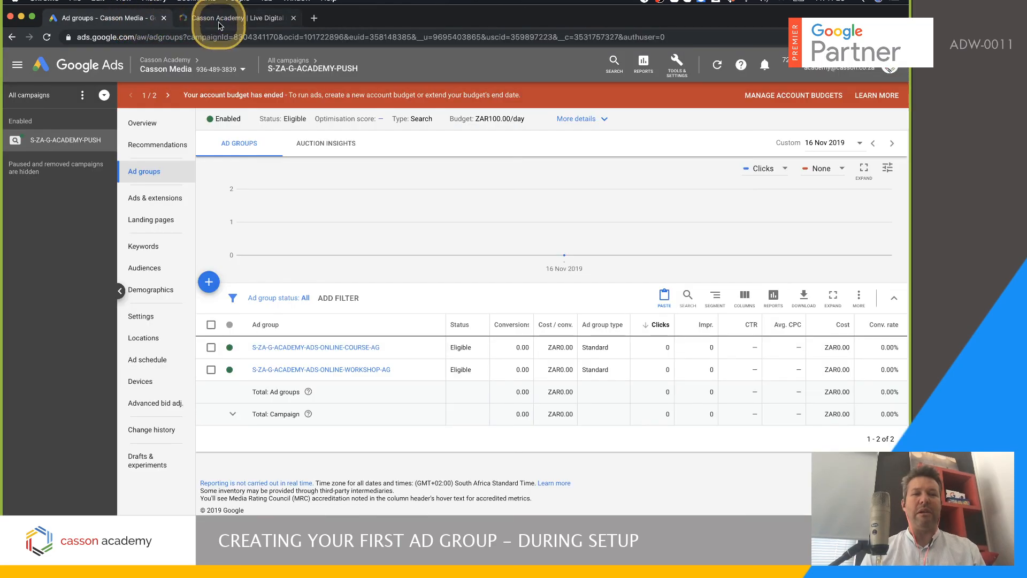
left_click(219, 21)
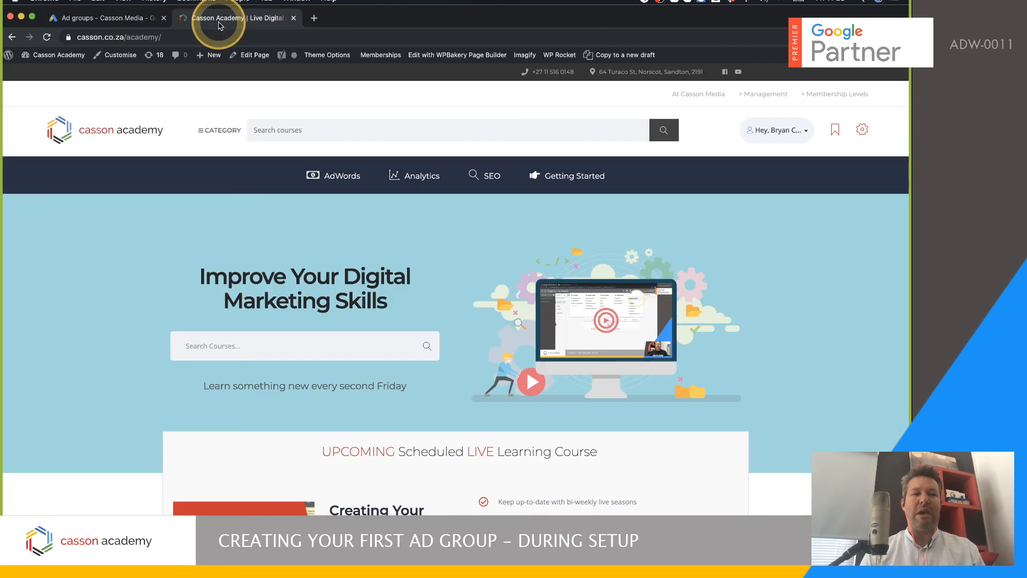
left_click(114, 21)
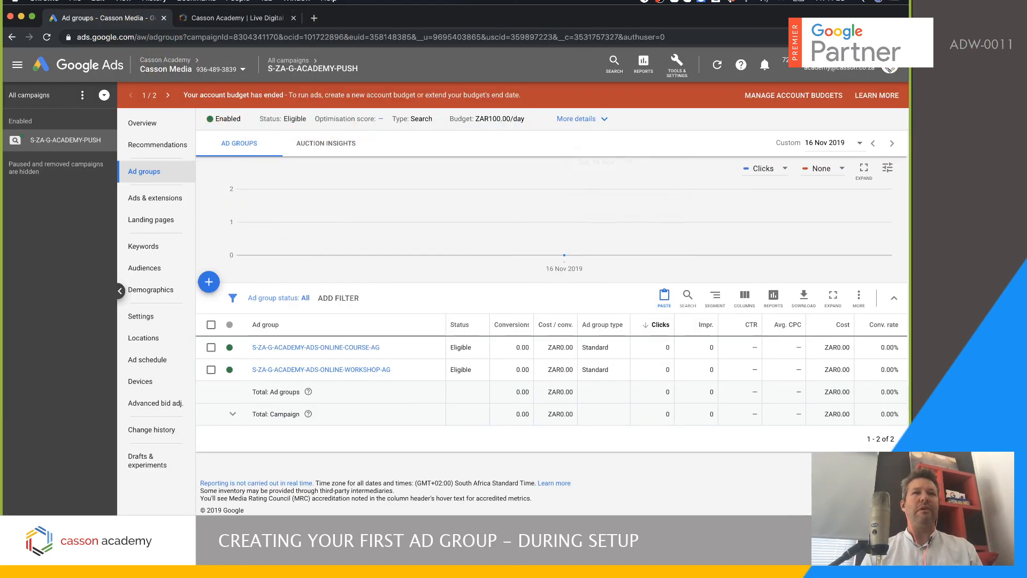